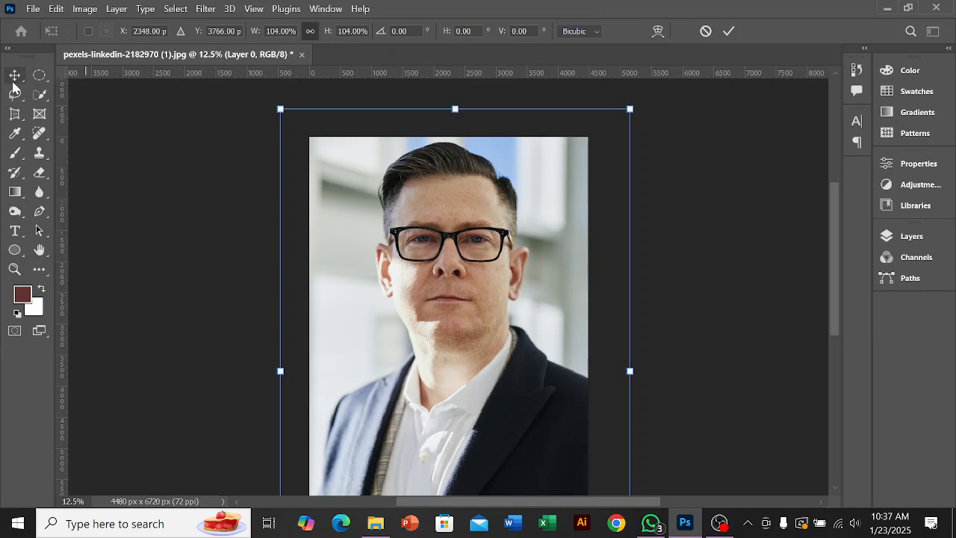
Step: Move the enlarged photo so it sits horizontally centred on the canvas
{"action": "mouse_move", "coordinate": [484, 284]}
{"action": "left_mouse_down"}
{"action": "mouse_move", "coordinate": [455, 260]}
{"action": "mouse_move", "coordinate": [495, 247]}
{"action": "mouse_move", "coordinate": [469, 314]}
{"action": "mouse_move", "coordinate": [470, 284]}
{"action": "mouse_move", "coordinate": [485, 289]}
{"action": "mouse_move", "coordinate": [478, 281]}
{"action": "left_mouse_up"}
{"action": "scroll", "coordinate": [502, 266], "scroll_direction": "down", "scroll_amount": 1}
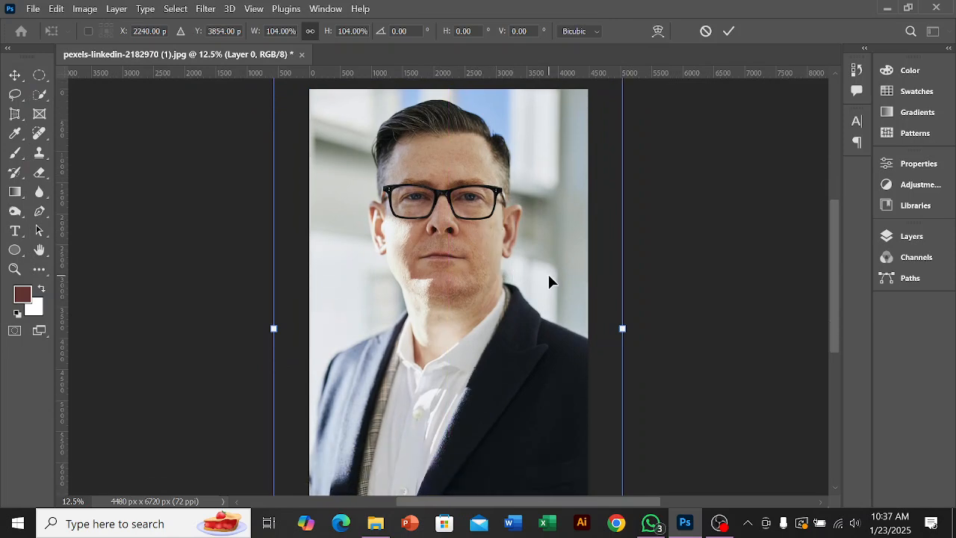
Step: Apply the photo layer and lock all of Layer 0, then release the lock again
{"action": "left_click", "coordinate": [913, 237]}
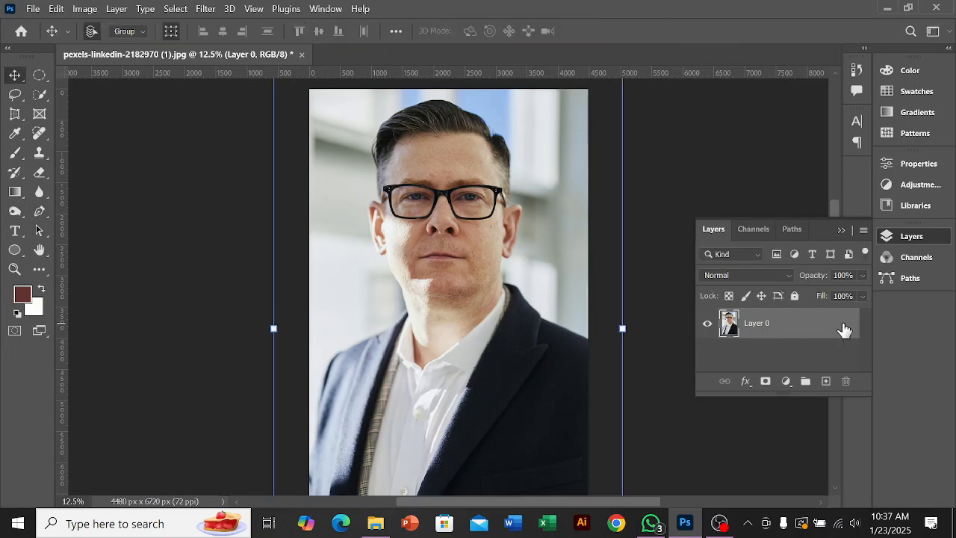
{"action": "left_click", "coordinate": [795, 297]}
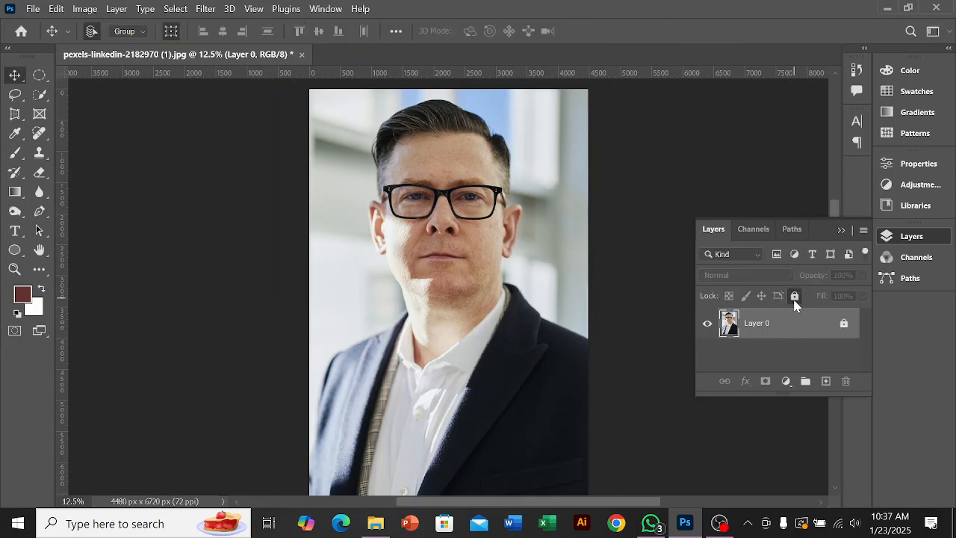
{"action": "left_click", "coordinate": [795, 297]}
{"action": "scroll", "coordinate": [493, 289], "scroll_direction": "up", "scroll_amount": 2}
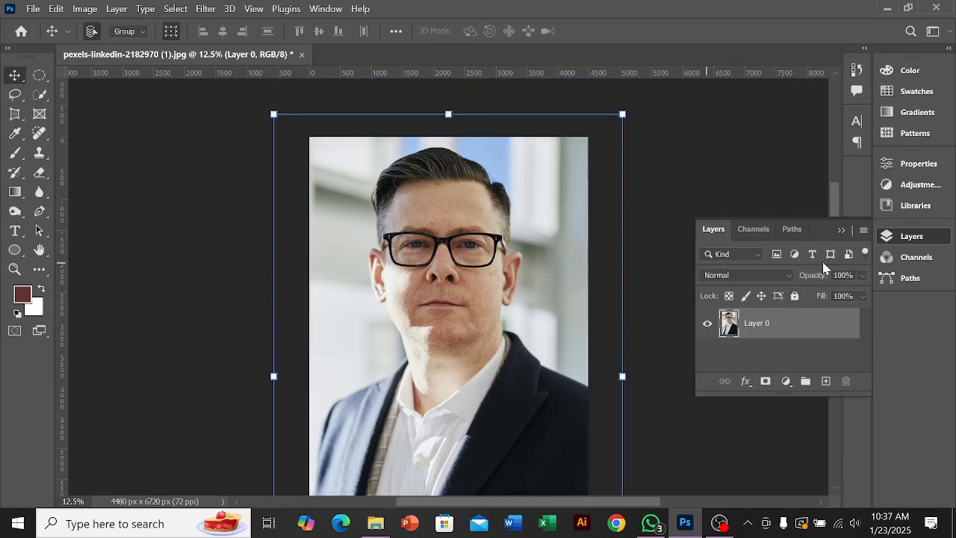
{"action": "left_click", "coordinate": [842, 229]}
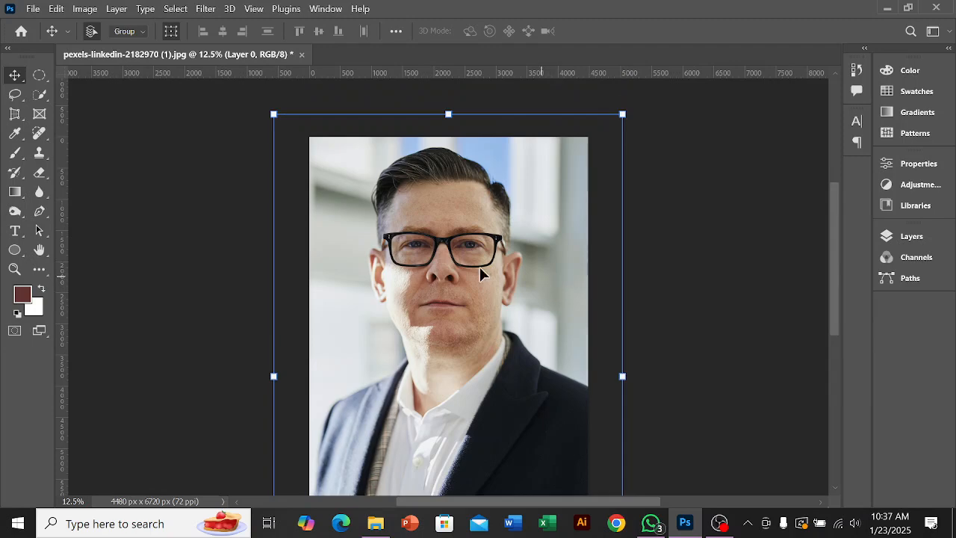
Step: Draw a circular selection with the Elliptical Marquee tool and position it around the man's head
{"action": "left_click", "coordinate": [41, 77]}
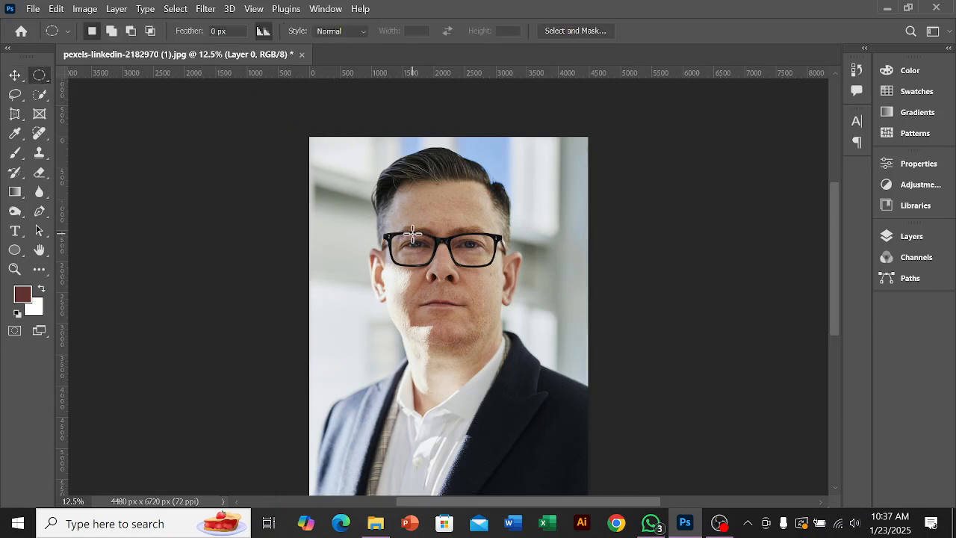
{"action": "left_click_drag", "start_coordinate": [372, 198], "coordinate": [594, 413]}
{"action": "left_click_drag", "start_coordinate": [502, 321], "coordinate": [471, 267]}
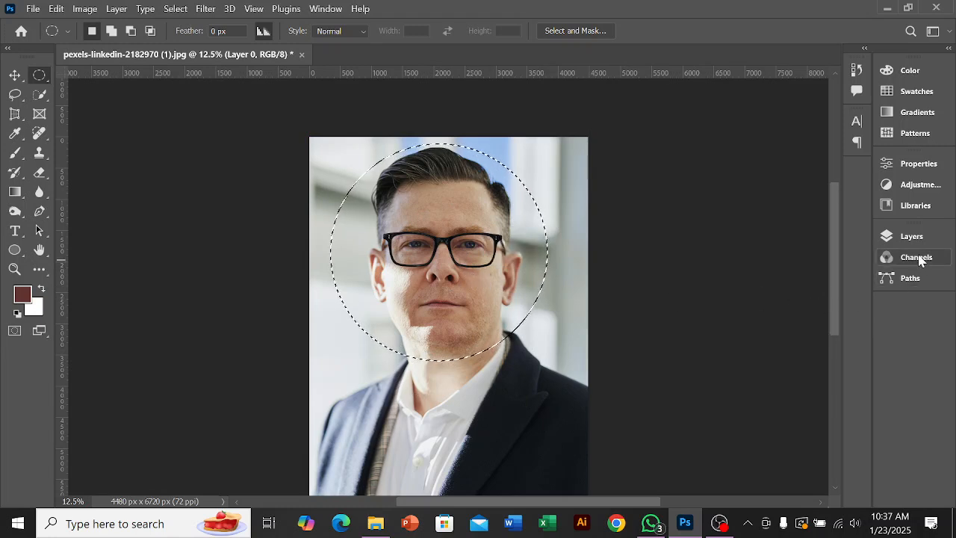
Step: Draw a tall oval selection around the head and upper chest, nudge it up and mask Layer 0 with it
{"action": "left_click", "coordinate": [915, 239]}
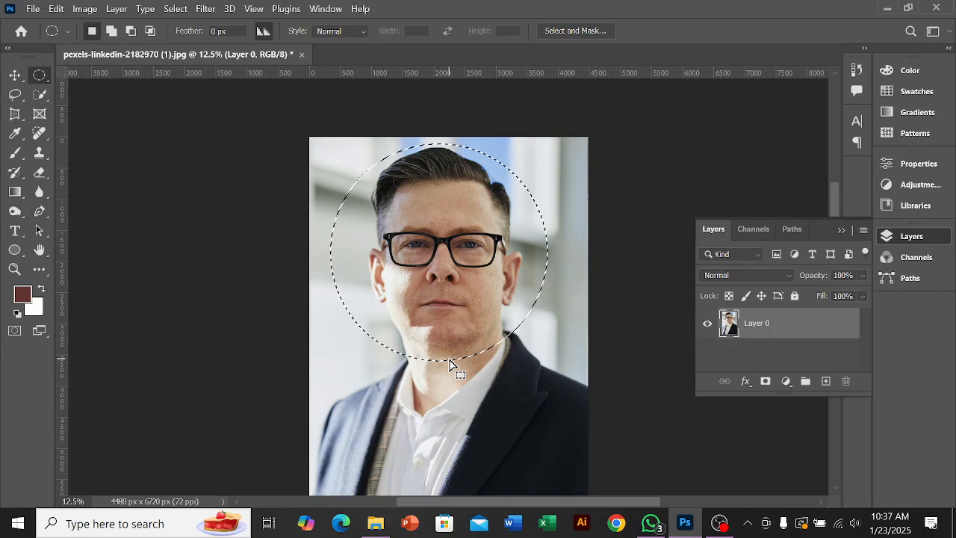
{"action": "left_click_drag", "start_coordinate": [321, 145], "coordinate": [565, 473]}
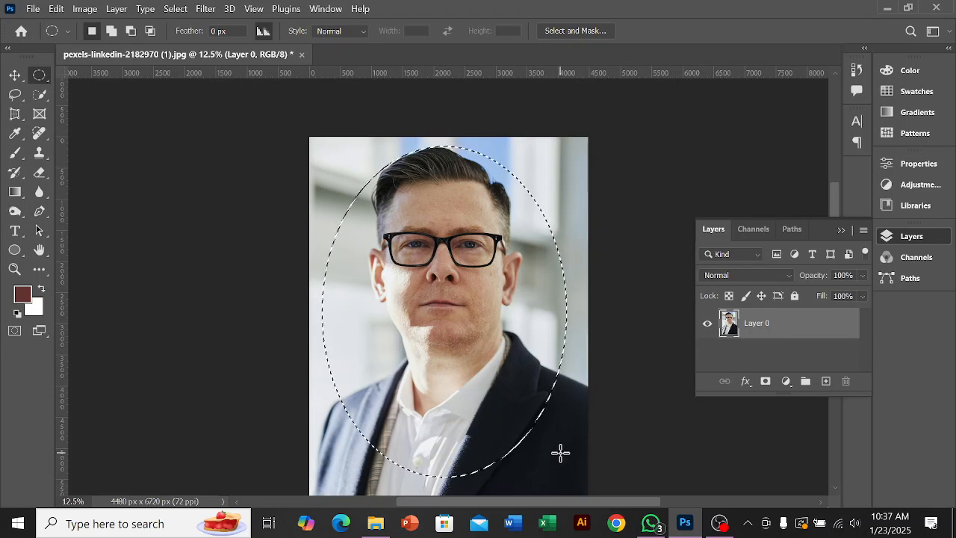
{"action": "key", "text": "Up"}
{"action": "key", "text": "Up"}
{"action": "key", "text": "Up"}
{"action": "key", "text": "Up"}
{"action": "key", "text": "Up"}
{"action": "key", "text": "Up"}
{"action": "key", "text": "Up"}
{"action": "key", "text": "Up"}
{"action": "key", "text": "Up"}
{"action": "key", "text": "Up"}
{"action": "key", "text": "Up"}
{"action": "key", "text": "Up"}
{"action": "key", "text": "Up"}
{"action": "key", "text": "Up"}
{"action": "key", "text": "Up"}
{"action": "key", "text": "Up"}
{"action": "key", "text": "Up"}
{"action": "key", "text": "Up"}
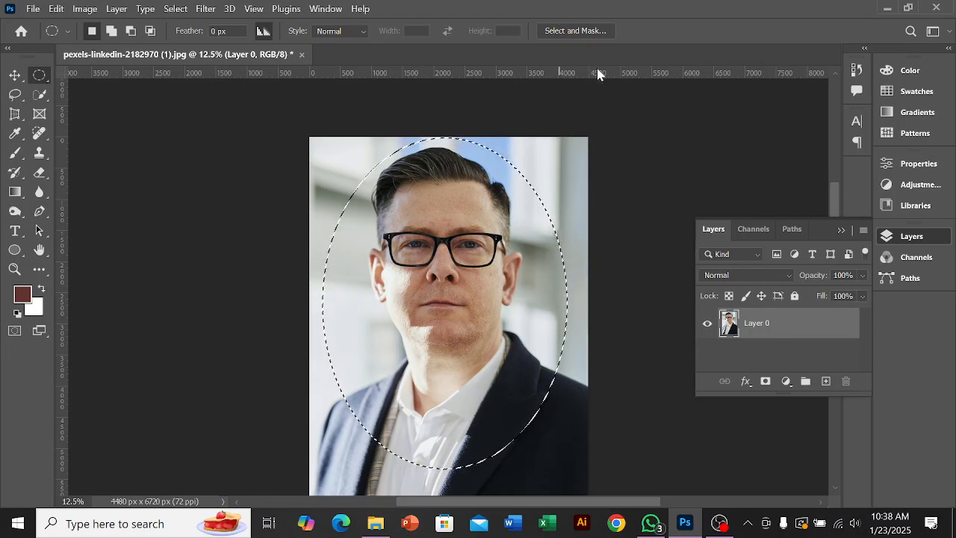
{"action": "left_click", "coordinate": [767, 382]}
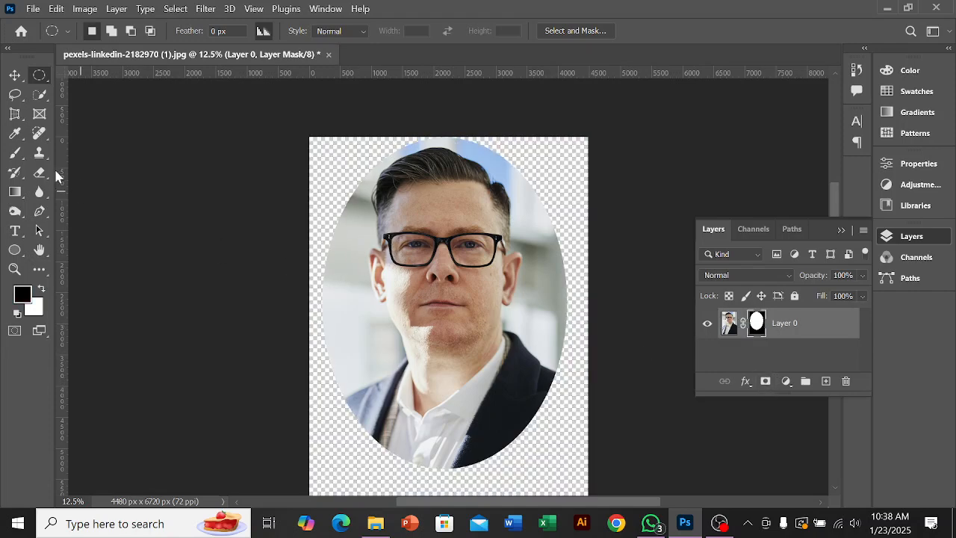
Step: Move the oval-masked portrait down to the middle of the canvas and deselect the layer
{"action": "left_click", "coordinate": [15, 75]}
{"action": "left_click_drag", "start_coordinate": [466, 257], "coordinate": [468, 279]}
{"action": "scroll", "coordinate": [485, 255], "scroll_direction": "down", "scroll_amount": 3}
{"action": "scroll", "coordinate": [484, 254], "scroll_direction": "down", "scroll_amount": 2}
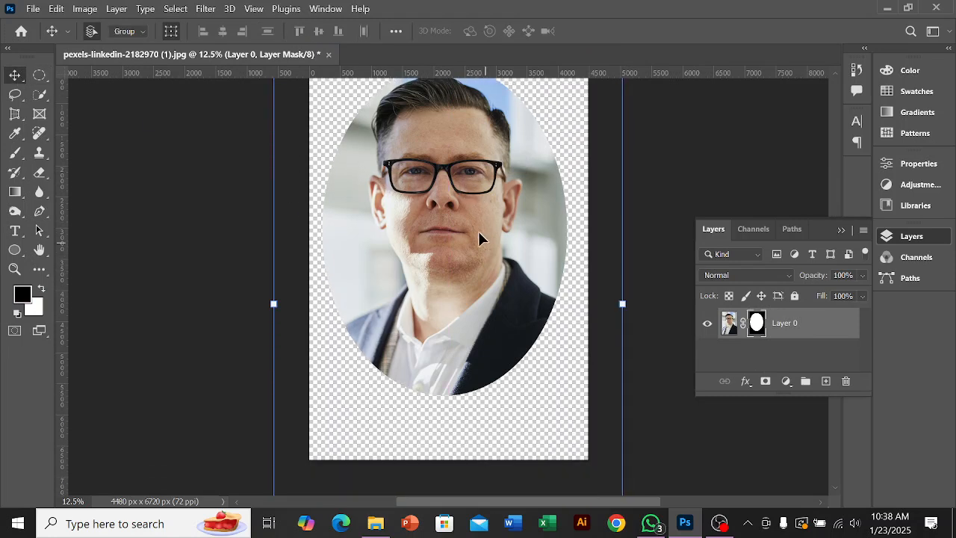
{"action": "scroll", "coordinate": [477, 216], "scroll_direction": "down", "scroll_amount": 3}
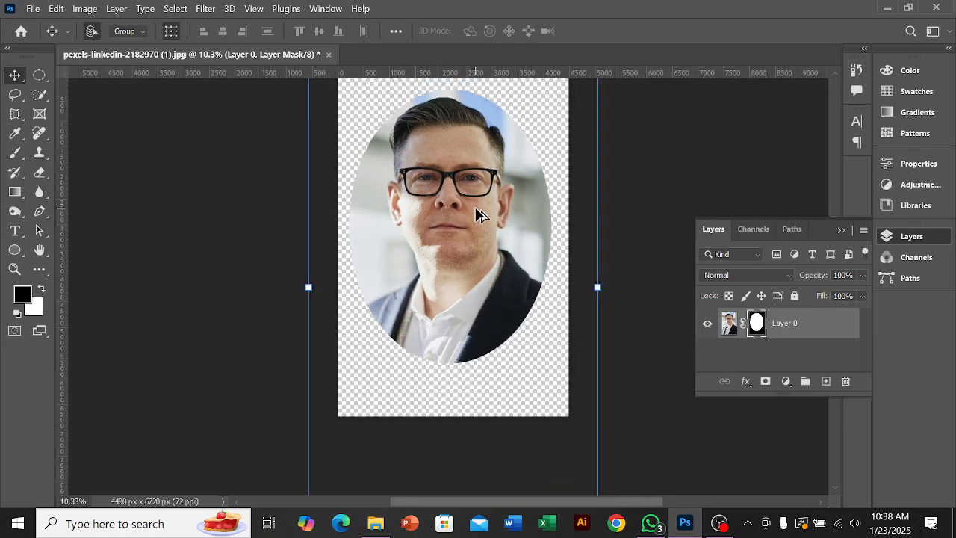
{"action": "left_click_drag", "start_coordinate": [474, 216], "coordinate": [462, 248]}
{"action": "left_click", "coordinate": [633, 216]}
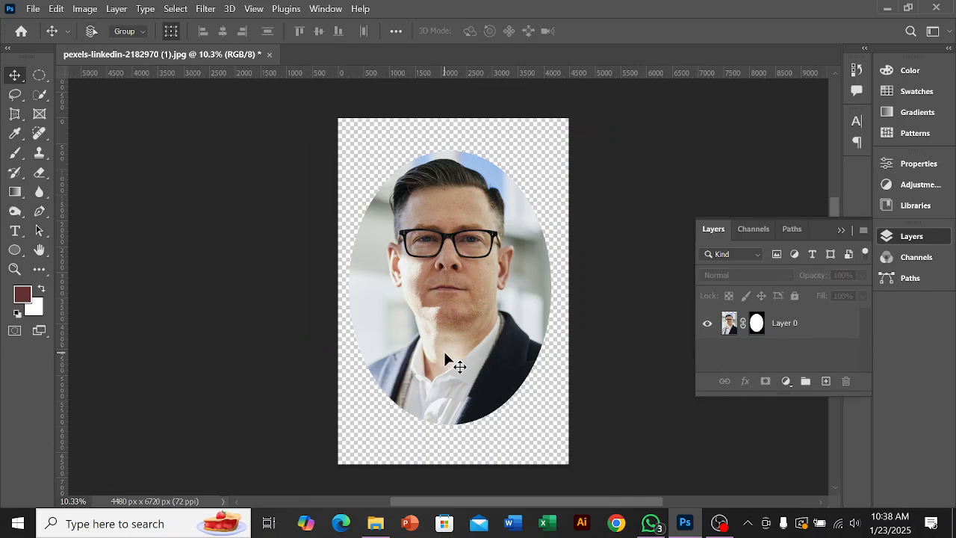
Step: Undo the oval mask and draw a new oval selection from the top of the head down to the chest
{"action": "key", "text": "ctrl+z"}
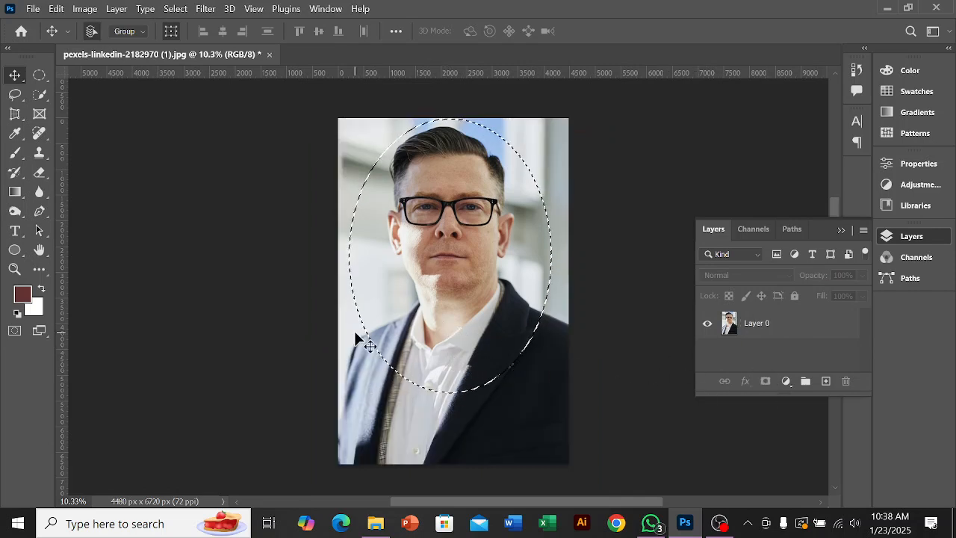
{"action": "left_click", "coordinate": [40, 75]}
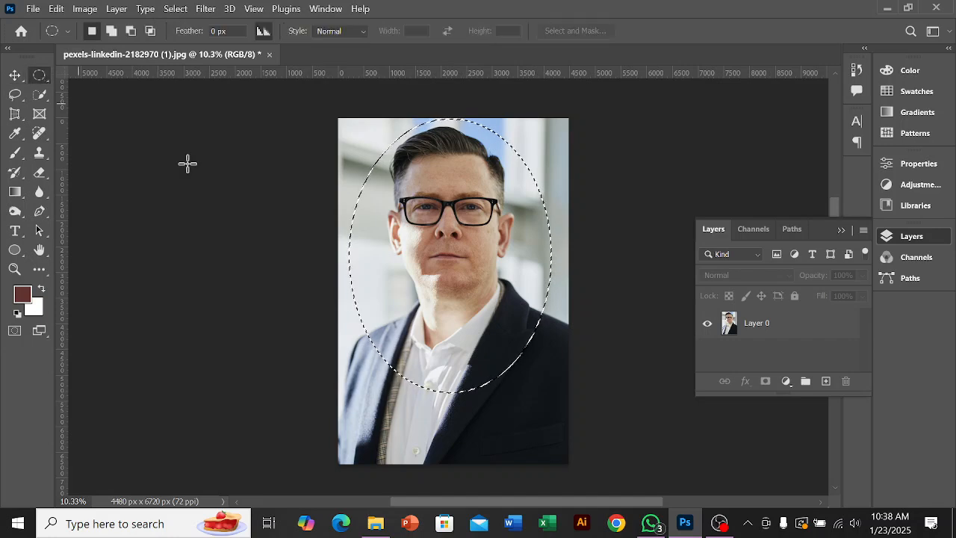
{"action": "left_click", "coordinate": [485, 263]}
{"action": "left_click_drag", "start_coordinate": [362, 133], "coordinate": [548, 404]}
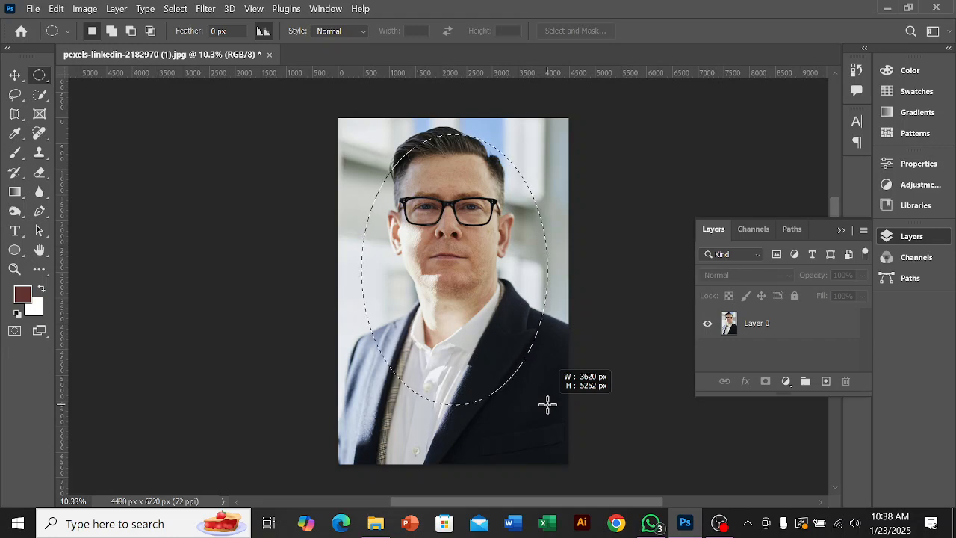
{"action": "left_click_drag", "start_coordinate": [548, 404], "coordinate": [557, 417]}
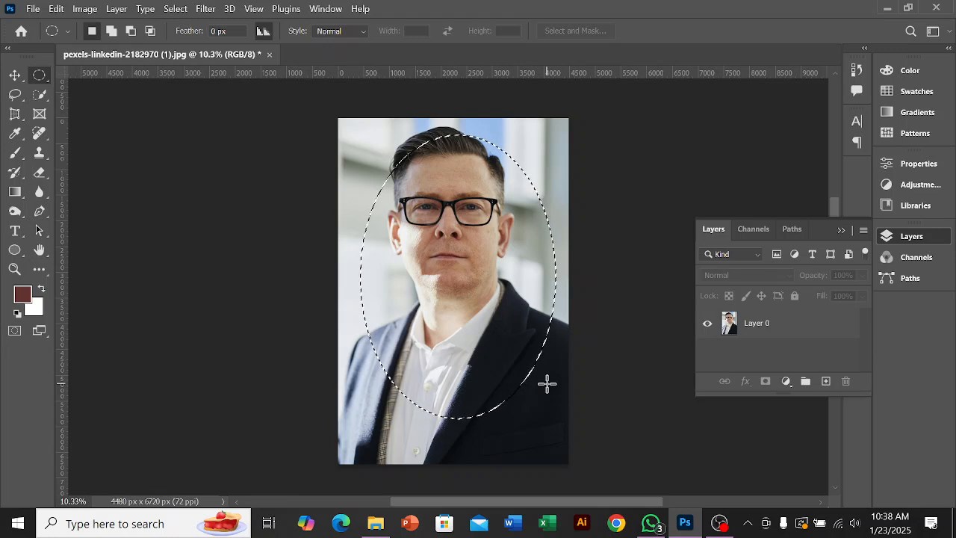
Step: Nudge the oval selection up and to the left until it evenly surrounds the man's face and hair
{"action": "key", "text": "Up"}
{"action": "key", "text": "Up"}
{"action": "key", "text": "Up"}
{"action": "key", "text": "Up"}
{"action": "key", "text": "Up"}
{"action": "key", "text": "Up"}
{"action": "key", "text": "Up"}
{"action": "key", "text": "Up"}
{"action": "key", "text": "Up"}
{"action": "key", "text": "Up"}
{"action": "key", "text": "Up"}
{"action": "key", "text": "Up"}
{"action": "key", "text": "Up"}
{"action": "key", "text": "Left"}
{"action": "key", "text": "Left"}
{"action": "key", "text": "Left"}
{"action": "key", "text": "Left"}
{"action": "key", "text": "Left"}
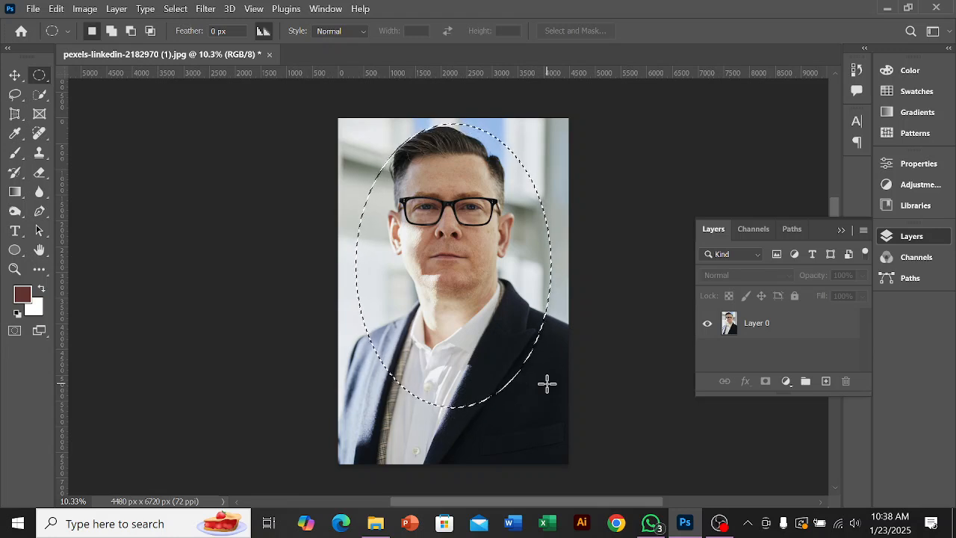
{"action": "key", "text": "Left"}
{"action": "key", "text": "Left"}
{"action": "key", "text": "Left"}
{"action": "key", "text": "Left"}
{"action": "key", "text": "Left"}
{"action": "key", "text": "Left"}
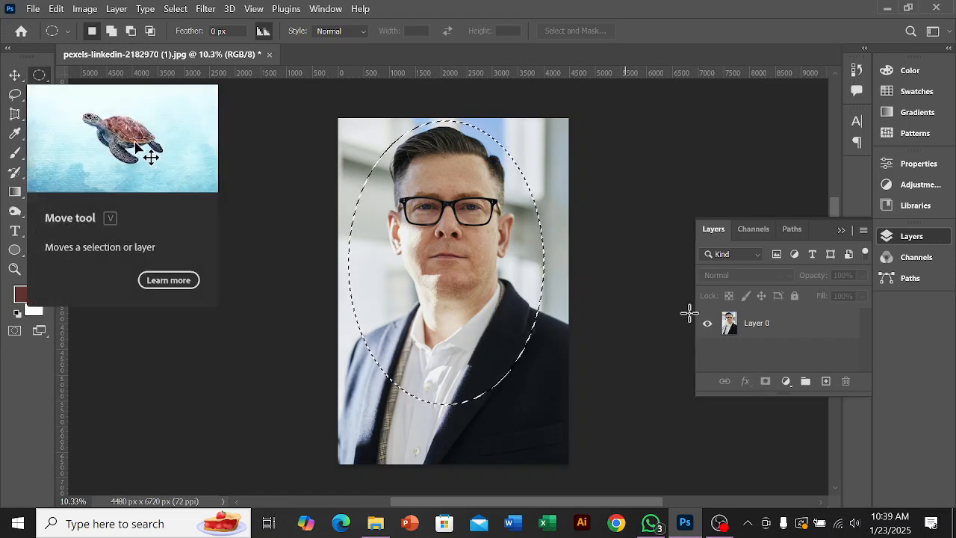
Step: Mask Layer 0 with the oval selection and move the masked portrait to the centre of the canvas
{"action": "left_click", "coordinate": [768, 329]}
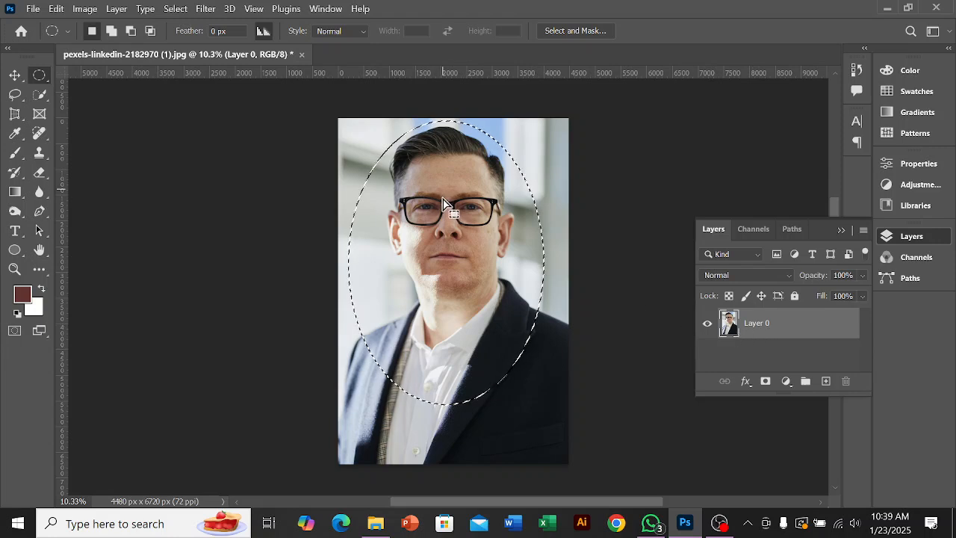
{"action": "left_click", "coordinate": [765, 382]}
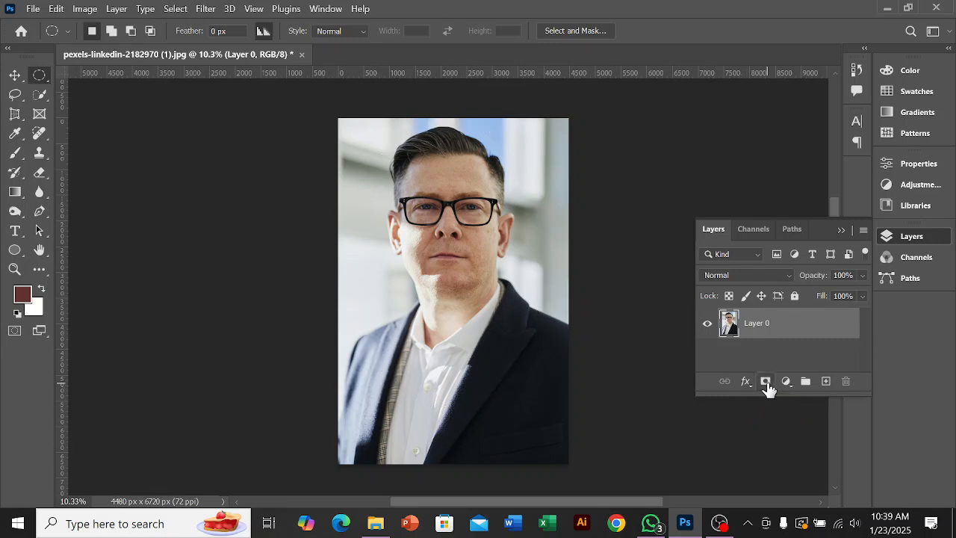
{"action": "key", "text": "v"}
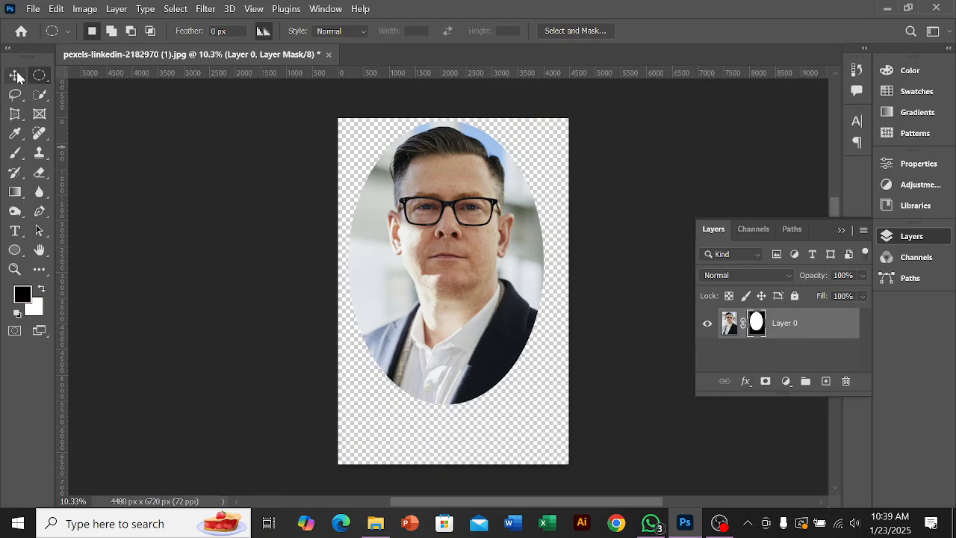
{"action": "left_click_drag", "start_coordinate": [432, 260], "coordinate": [484, 301]}
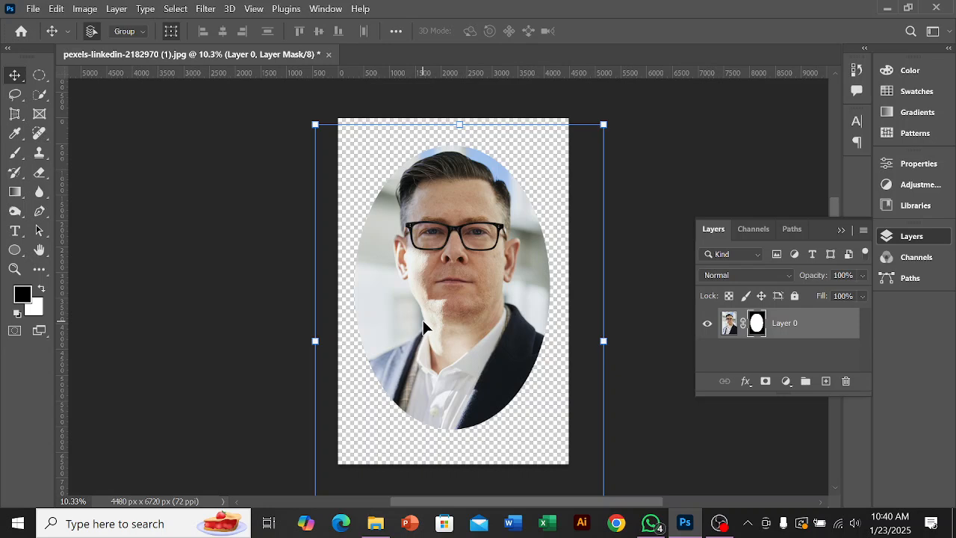
{"action": "left_click_drag", "start_coordinate": [453, 311], "coordinate": [459, 313]}
{"action": "left_click_drag", "start_coordinate": [459, 314], "coordinate": [458, 322]}
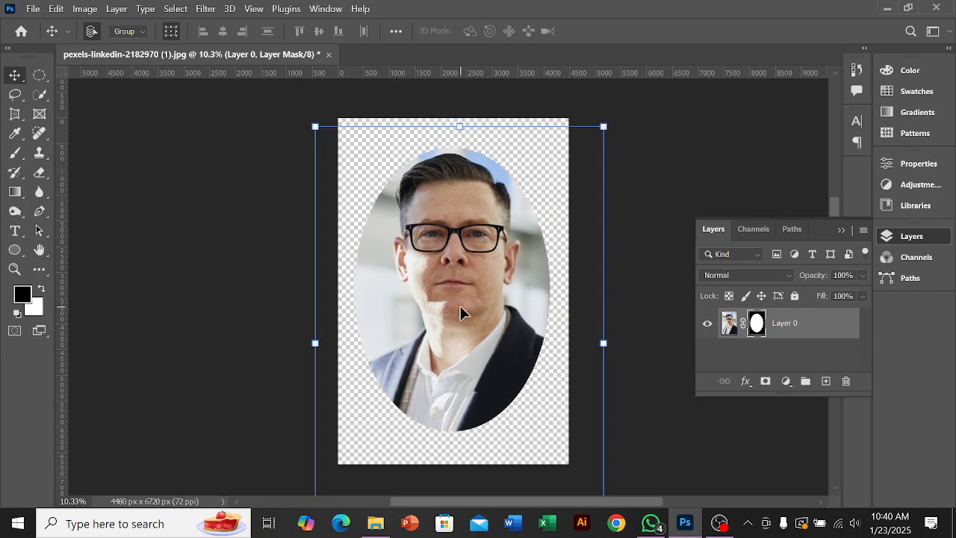
Step: Undo the portrait's moves and the oval layer mask
{"action": "key", "text": "ctrl+z"}
{"action": "key", "text": "ctrl+z"}
{"action": "key", "text": "ctrl+z"}
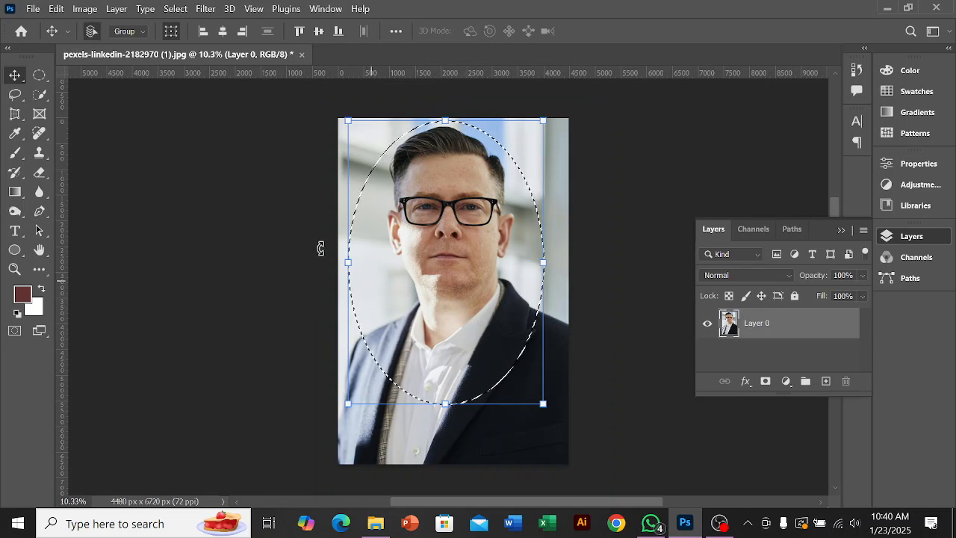
Step: Select the man's head and upper body with the Rectangular Marquee tool and mask Layer 0 with that selection
{"action": "left_click", "coordinate": [40, 74]}
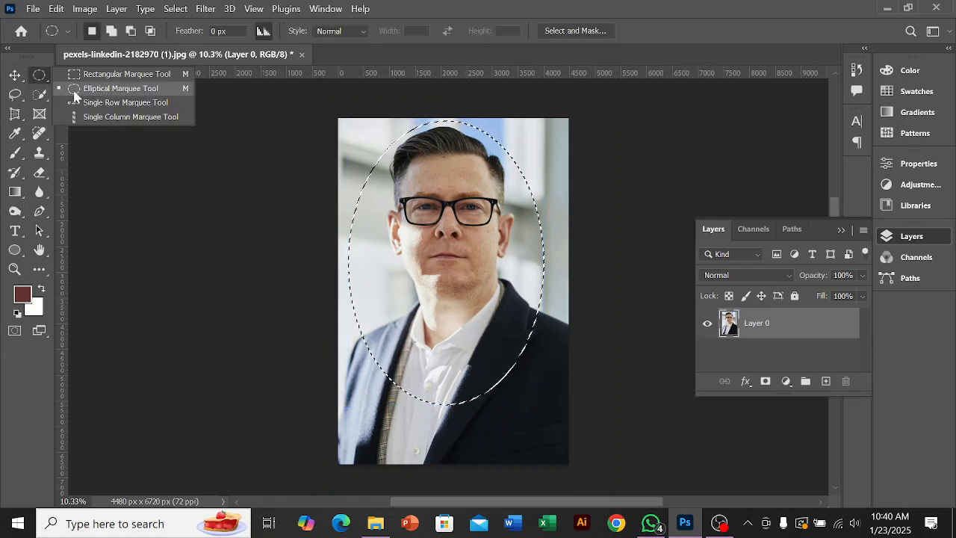
{"action": "left_click", "coordinate": [83, 75]}
{"action": "left_click_drag", "start_coordinate": [346, 129], "coordinate": [558, 396]}
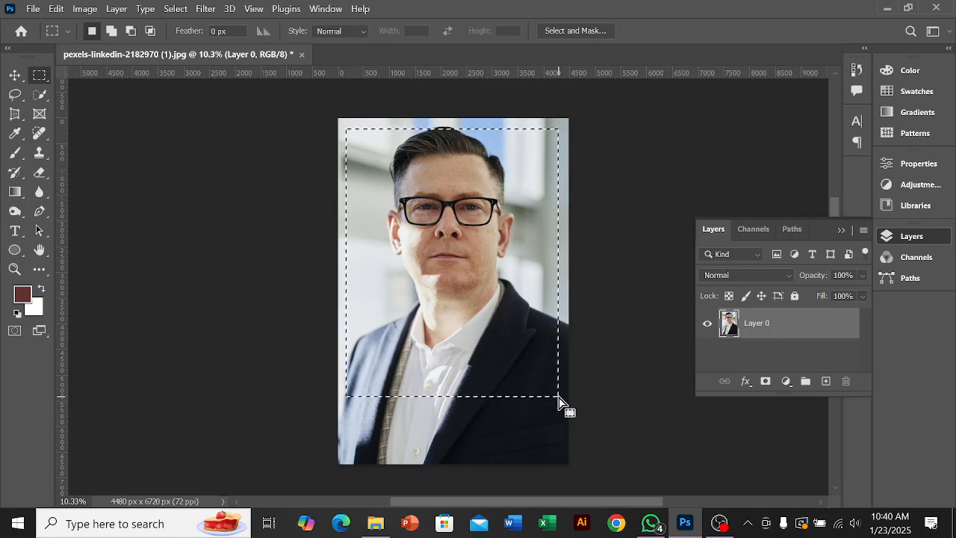
{"action": "left_click", "coordinate": [765, 384]}
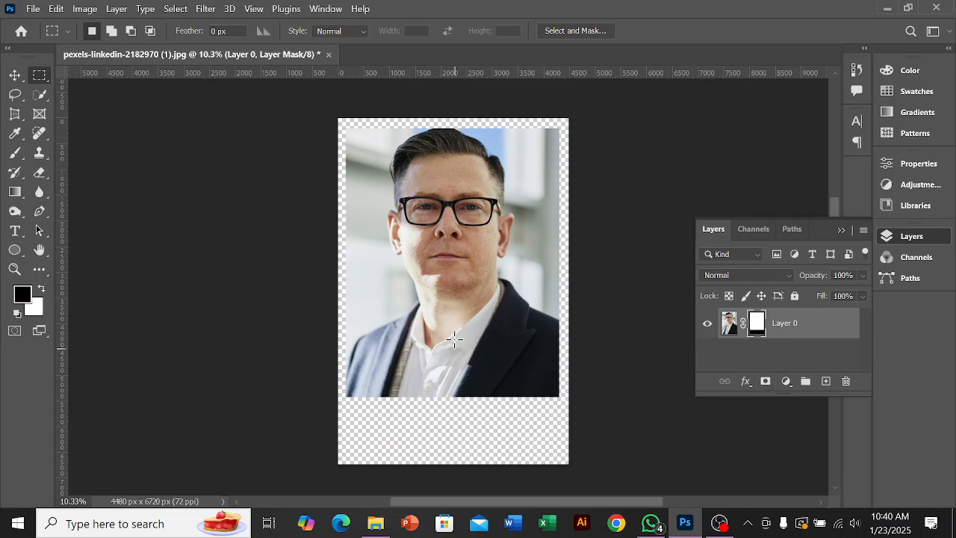
Step: Try moving the rectangular masked portrait down to the canvas centre, and undo the move
{"action": "left_click", "coordinate": [15, 74]}
{"action": "left_click_drag", "start_coordinate": [413, 274], "coordinate": [451, 325]}
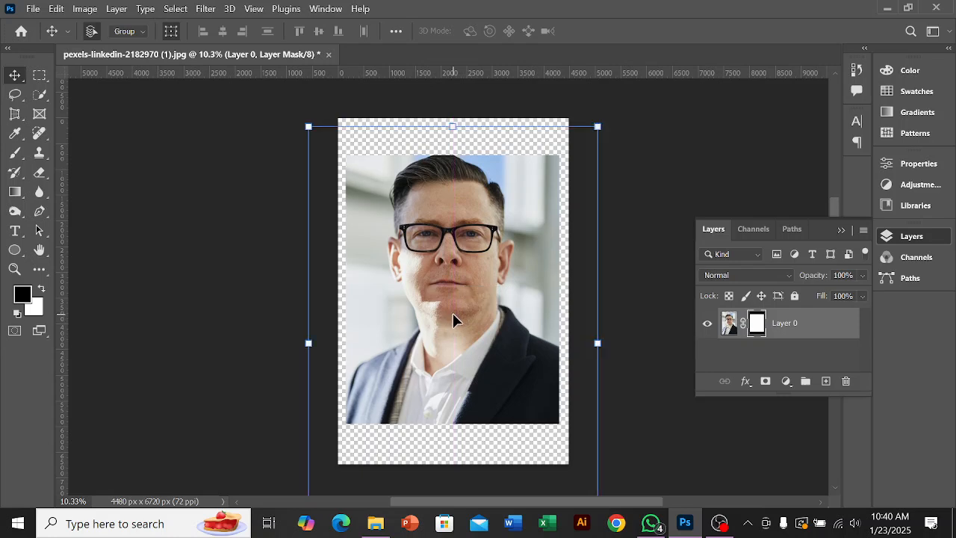
{"action": "key", "text": "ctrl+z"}
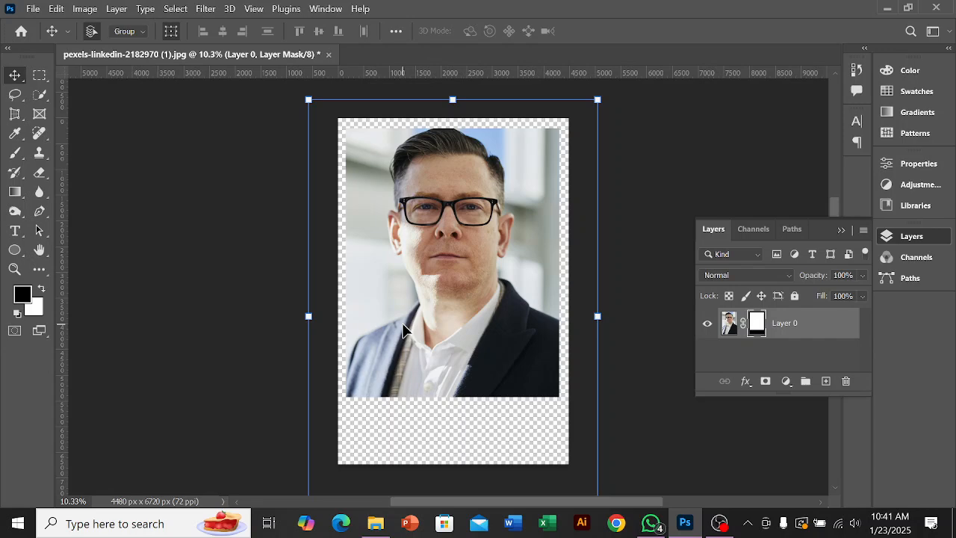
{"action": "left_click", "coordinate": [34, 9]}
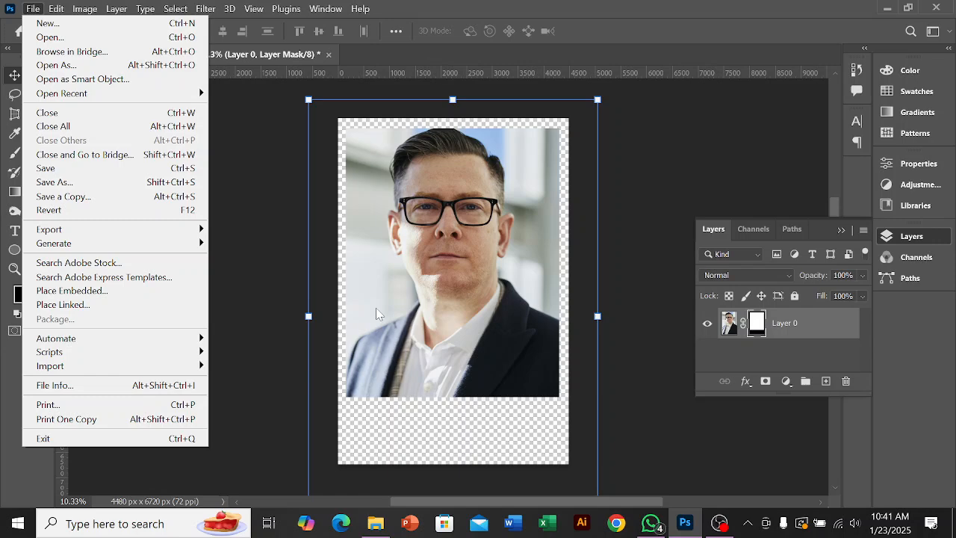
{"action": "left_click", "coordinate": [517, 422]}
{"action": "left_click", "coordinate": [638, 426]}
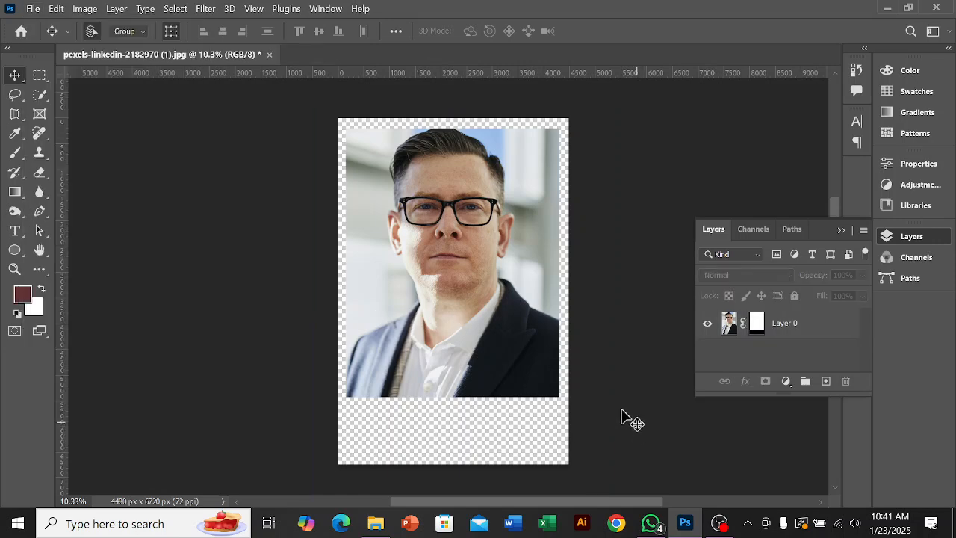
Step: Move the rectangular masked portrait straight down to the vertical middle of the canvas and deselect the layer
{"action": "left_click_drag", "start_coordinate": [502, 306], "coordinate": [501, 331]}
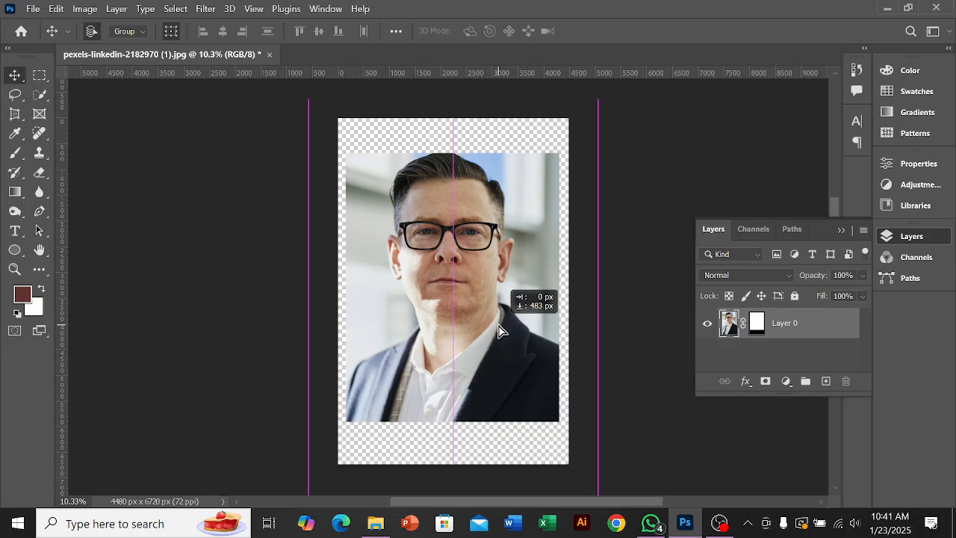
{"action": "left_click_drag", "start_coordinate": [500, 331], "coordinate": [500, 334]}
{"action": "left_click", "coordinate": [623, 315]}
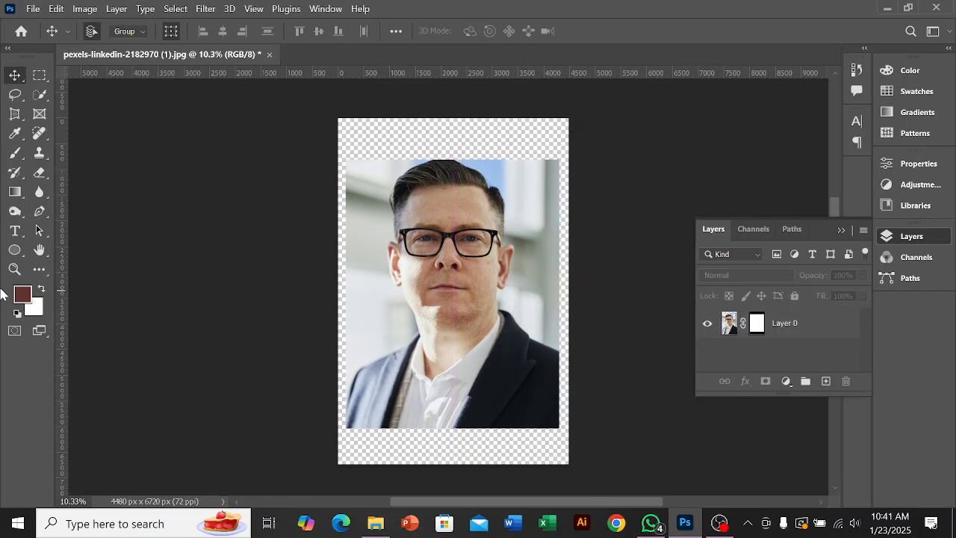
{"action": "left_click", "coordinate": [720, 523]}
{"action": "left_click", "coordinate": [939, 358]}
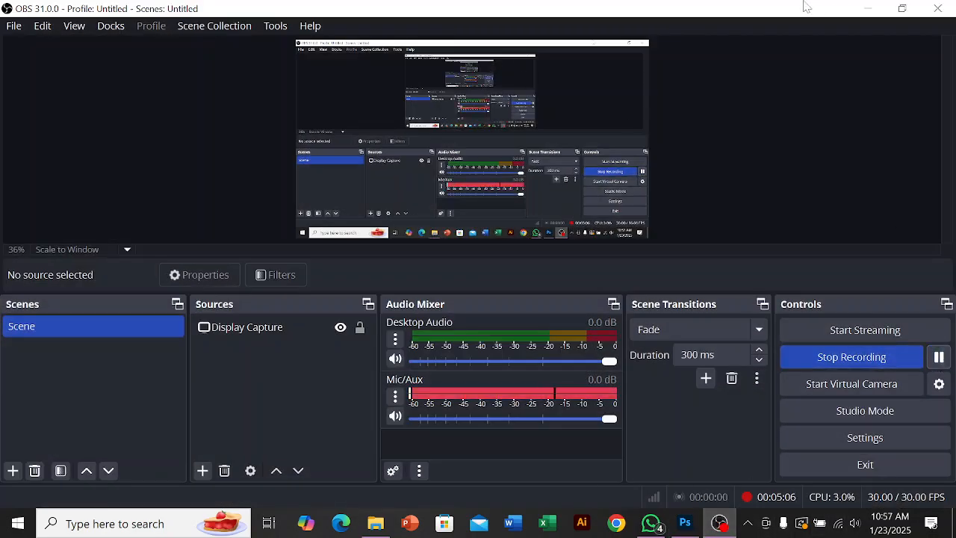
{"action": "left_click", "coordinate": [868, 8]}
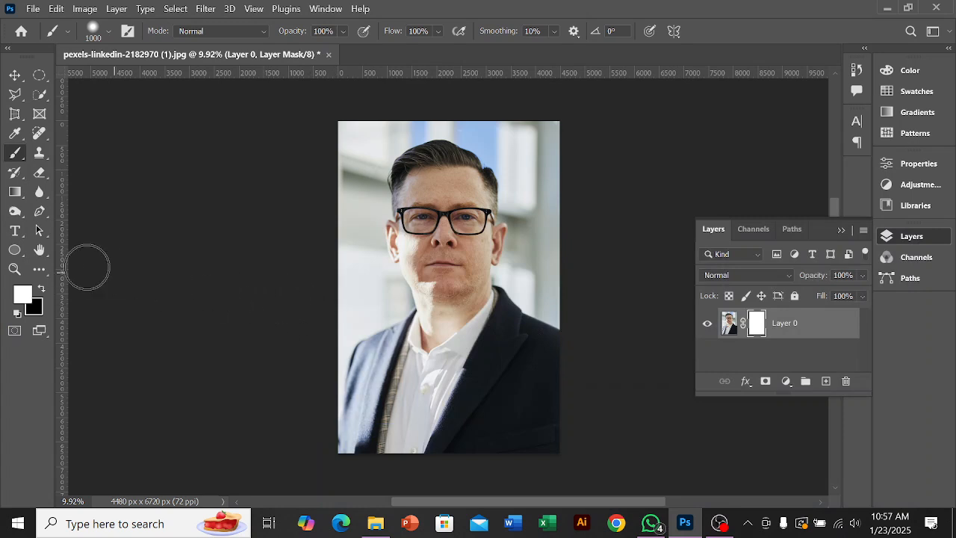
Step: Paint black on Layer 0's mask with the Brush to hide the man's lower body, leaving a rounded lower edge
{"action": "left_click", "coordinate": [42, 289]}
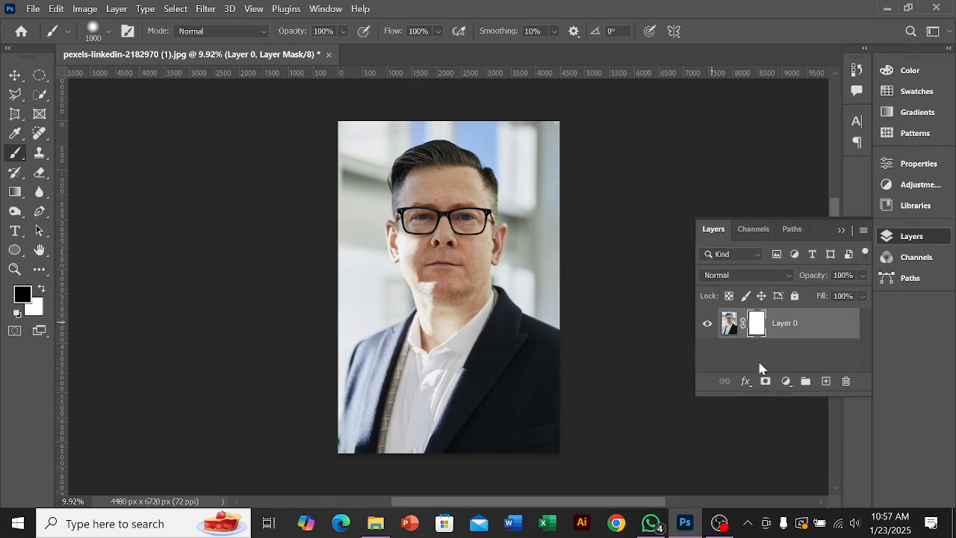
{"action": "mouse_move", "coordinate": [318, 278]}
{"action": "left_mouse_down"}
{"action": "mouse_move", "coordinate": [351, 342]}
{"action": "mouse_move", "coordinate": [422, 405]}
{"action": "mouse_move", "coordinate": [552, 438]}
{"action": "left_mouse_up"}
{"action": "mouse_move", "coordinate": [324, 339]}
{"action": "left_mouse_down"}
{"action": "mouse_move", "coordinate": [390, 409]}
{"action": "mouse_move", "coordinate": [497, 448]}
{"action": "left_mouse_up"}
{"action": "mouse_move", "coordinate": [284, 396]}
{"action": "left_mouse_down"}
{"action": "mouse_move", "coordinate": [333, 428]}
{"action": "mouse_move", "coordinate": [424, 461]}
{"action": "mouse_move", "coordinate": [593, 485]}
{"action": "left_mouse_up"}
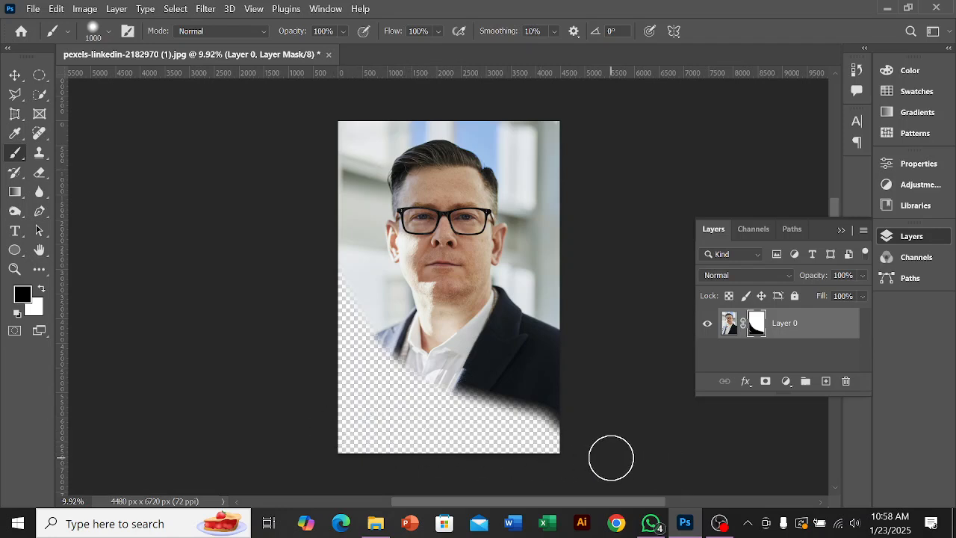
{"action": "mouse_move", "coordinate": [587, 416]}
{"action": "left_mouse_down"}
{"action": "mouse_move", "coordinate": [554, 410]}
{"action": "mouse_move", "coordinate": [394, 452]}
{"action": "left_mouse_up"}
{"action": "left_click_drag", "start_coordinate": [476, 421], "coordinate": [613, 360]}
{"action": "mouse_move", "coordinate": [483, 418]}
{"action": "left_mouse_down"}
{"action": "mouse_move", "coordinate": [619, 323]}
{"action": "mouse_move", "coordinate": [455, 412]}
{"action": "mouse_move", "coordinate": [369, 411]}
{"action": "left_mouse_up"}
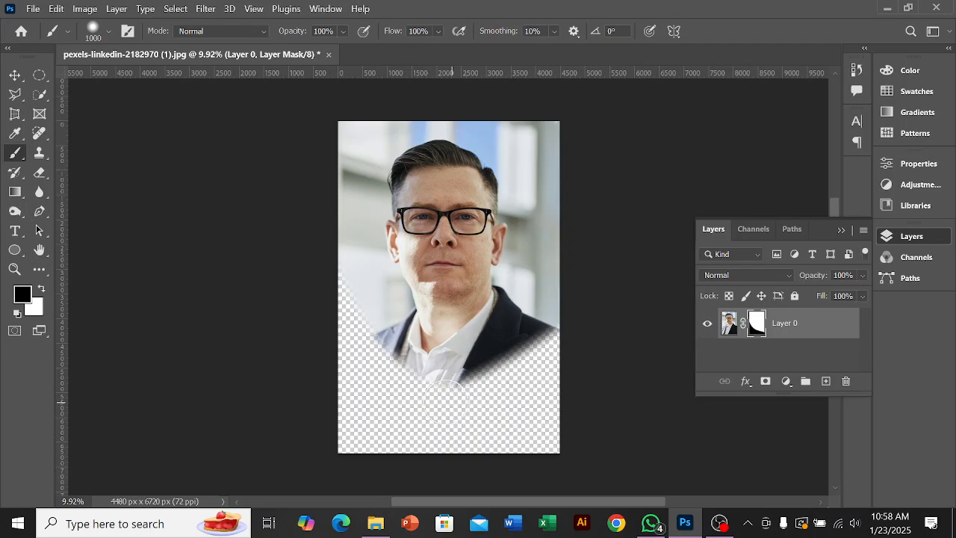
{"action": "mouse_move", "coordinate": [436, 398]}
{"action": "left_mouse_down"}
{"action": "mouse_move", "coordinate": [496, 399]}
{"action": "mouse_move", "coordinate": [555, 376]}
{"action": "mouse_move", "coordinate": [613, 245]}
{"action": "left_mouse_up"}
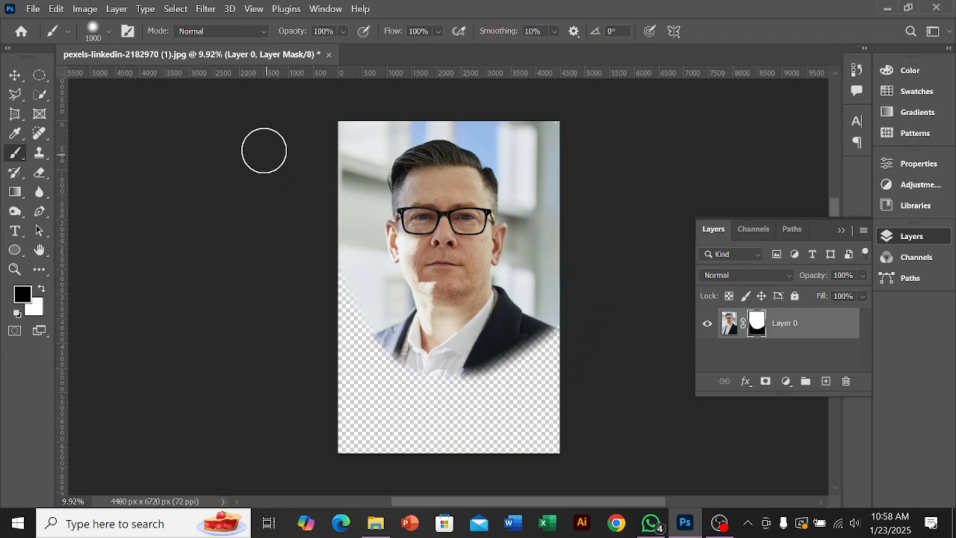
Step: Paint black on the mask around the portrait's upper corners and side so the man sits in a soft oval
{"action": "scroll", "coordinate": [292, 146], "scroll_direction": "up", "scroll_amount": 1}
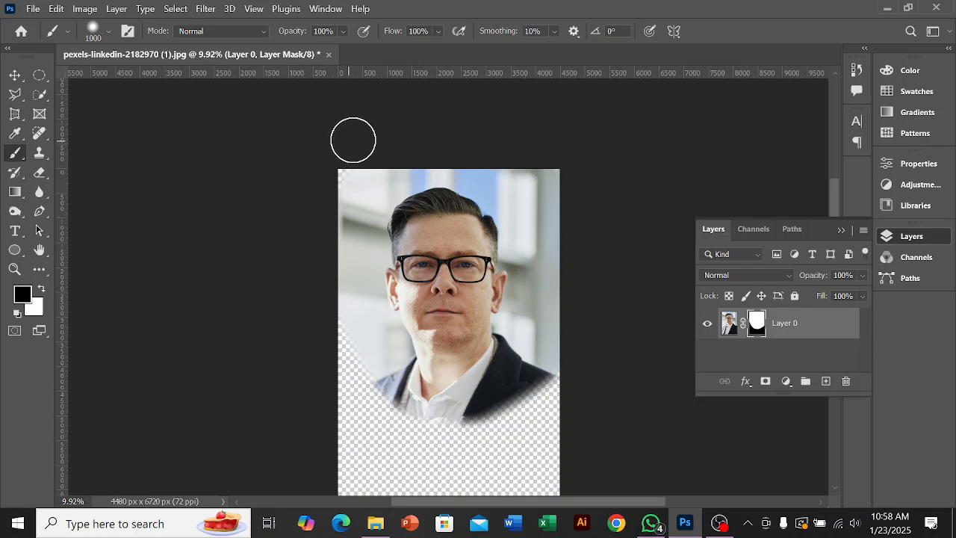
{"action": "mouse_move", "coordinate": [466, 141]}
{"action": "left_mouse_down"}
{"action": "mouse_move", "coordinate": [560, 174]}
{"action": "mouse_move", "coordinate": [644, 321]}
{"action": "mouse_move", "coordinate": [596, 232]}
{"action": "mouse_move", "coordinate": [529, 161]}
{"action": "mouse_move", "coordinate": [467, 145]}
{"action": "mouse_move", "coordinate": [354, 155]}
{"action": "mouse_move", "coordinate": [316, 186]}
{"action": "mouse_move", "coordinate": [281, 288]}
{"action": "mouse_move", "coordinate": [356, 155]}
{"action": "mouse_move", "coordinate": [318, 283]}
{"action": "mouse_move", "coordinate": [330, 374]}
{"action": "mouse_move", "coordinate": [326, 448]}
{"action": "left_mouse_up"}
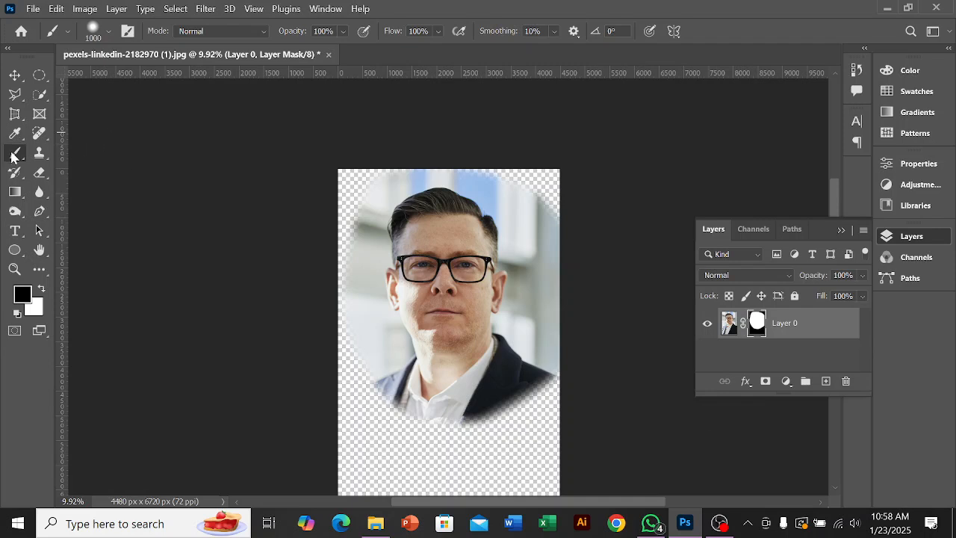
{"action": "left_click", "coordinate": [756, 321]}
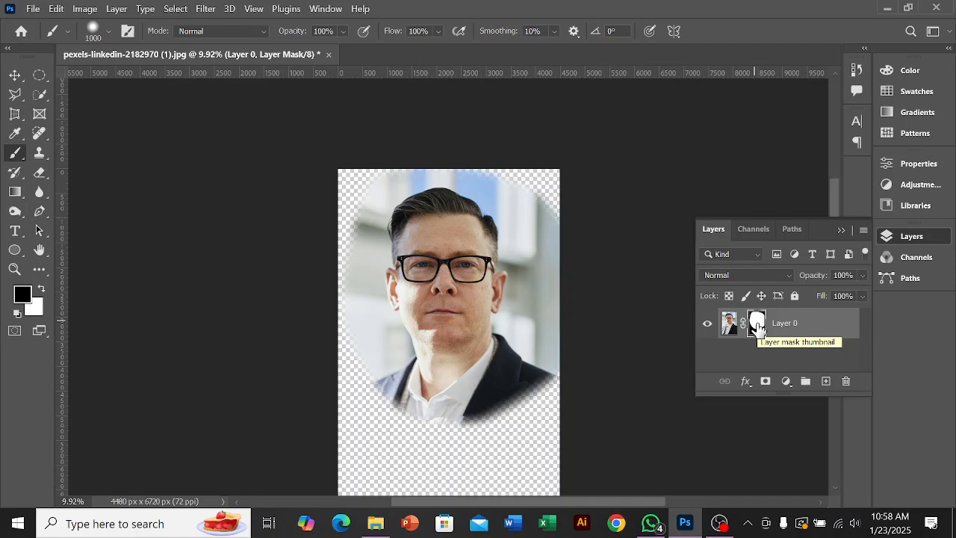
{"action": "left_click", "coordinate": [719, 523]}
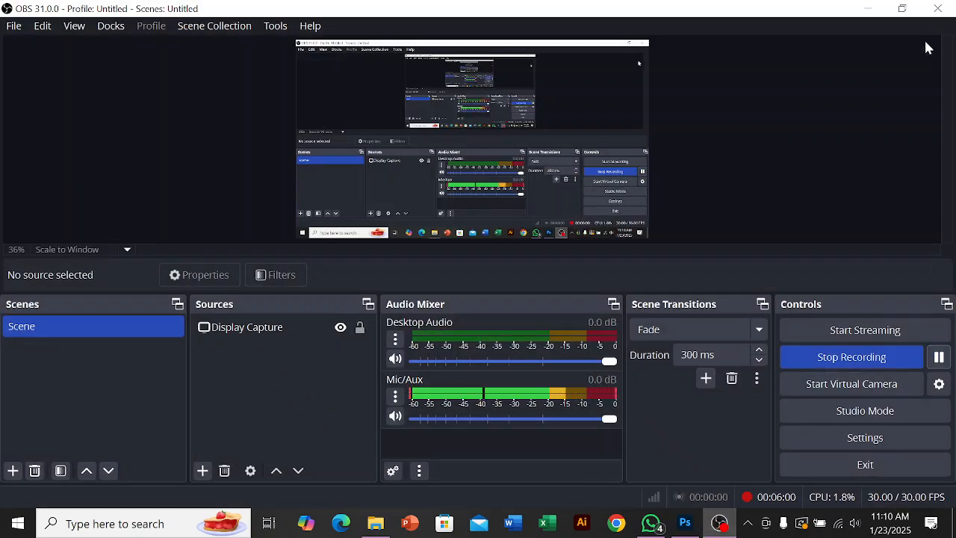
{"action": "left_click", "coordinate": [868, 9]}
Step: Open pexels-maksgelatin-5611966 from Downloads and unlock its Background layer
{"action": "left_click", "coordinate": [30, 11]}
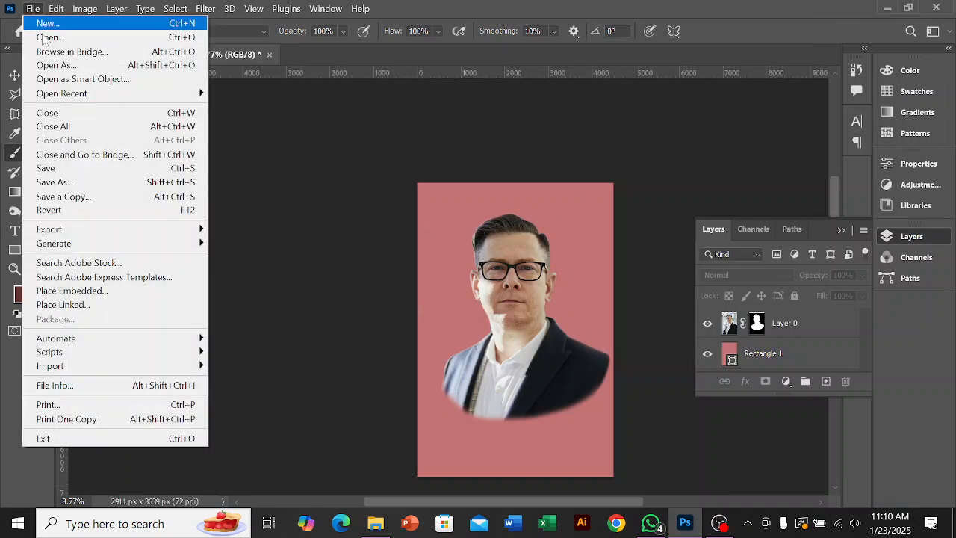
{"action": "left_click", "coordinate": [55, 37]}
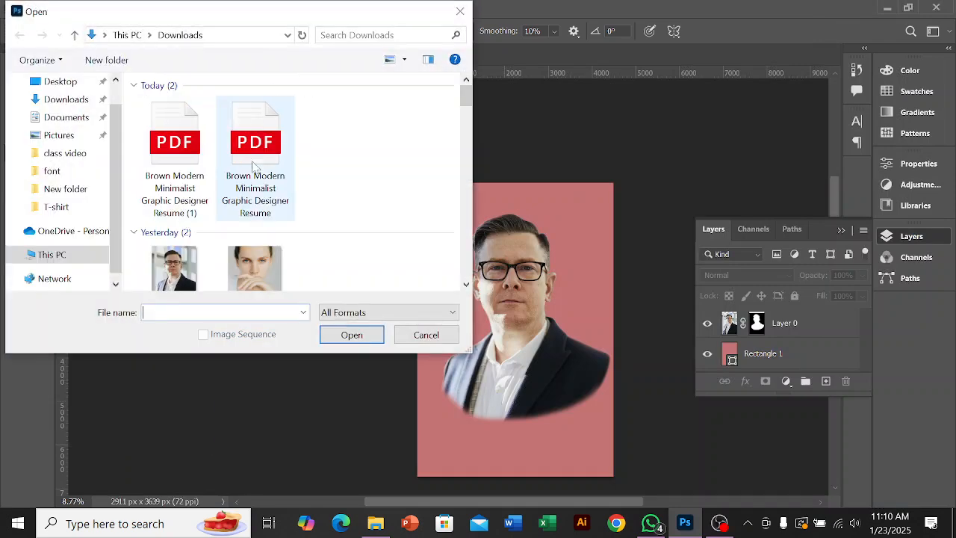
{"action": "scroll", "coordinate": [274, 213], "scroll_direction": "down", "scroll_amount": 1}
{"action": "left_click", "coordinate": [266, 216]}
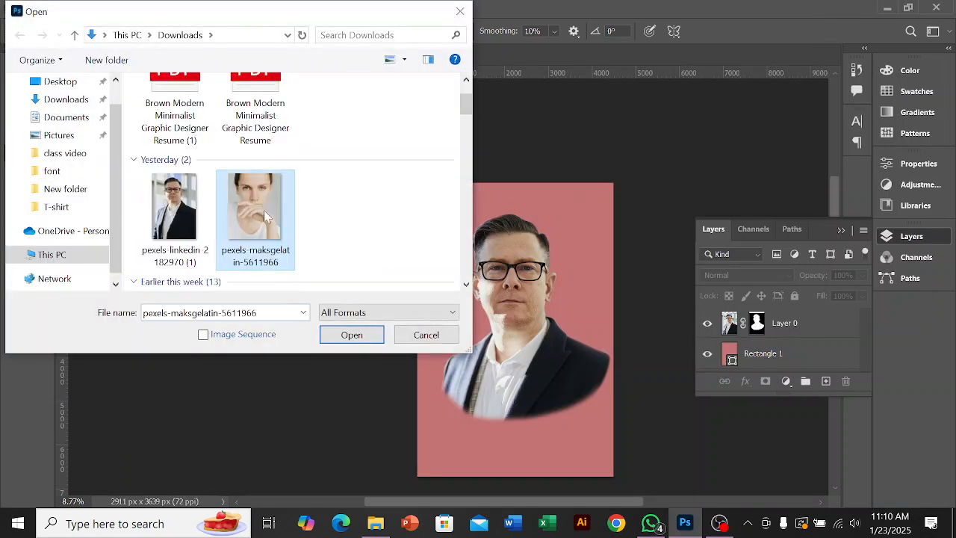
{"action": "left_click", "coordinate": [348, 341]}
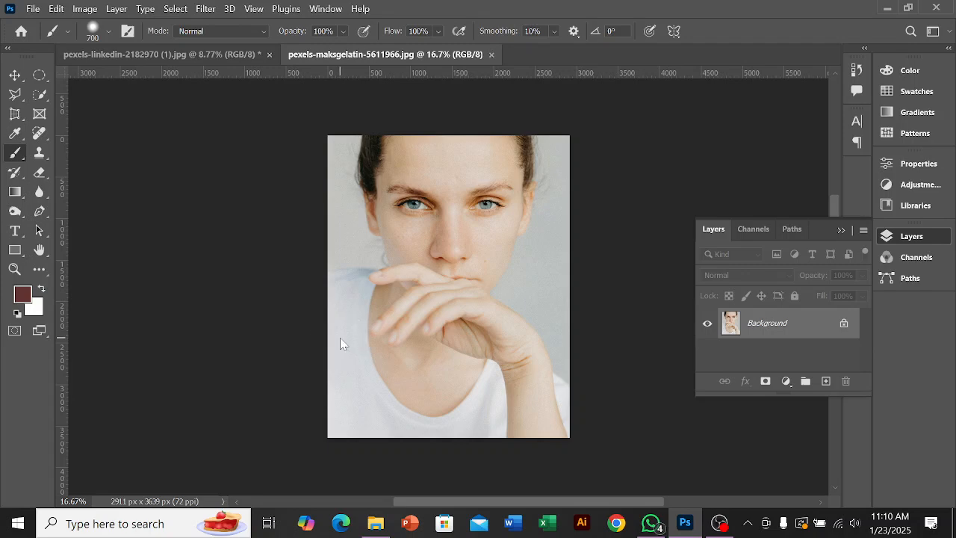
{"action": "left_click", "coordinate": [844, 325]}
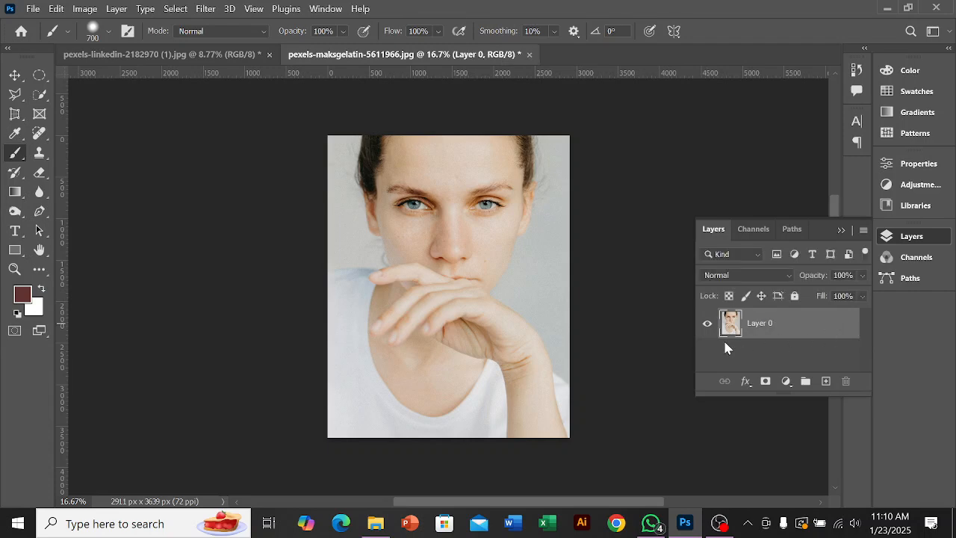
Step: Toggle Layer 0's visibility off and on several times to compare the photo with the empty canvas
{"action": "left_click", "coordinate": [708, 324]}
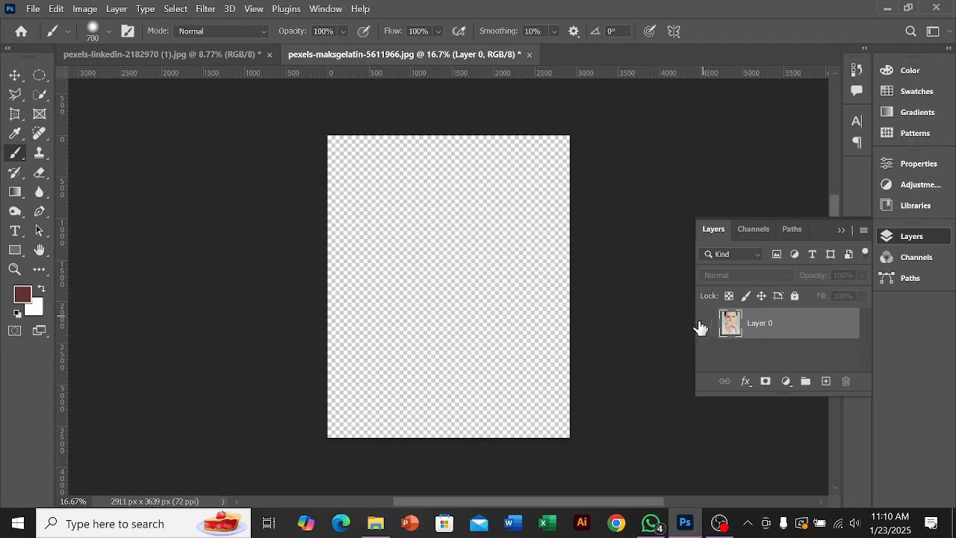
{"action": "left_click", "coordinate": [706, 328]}
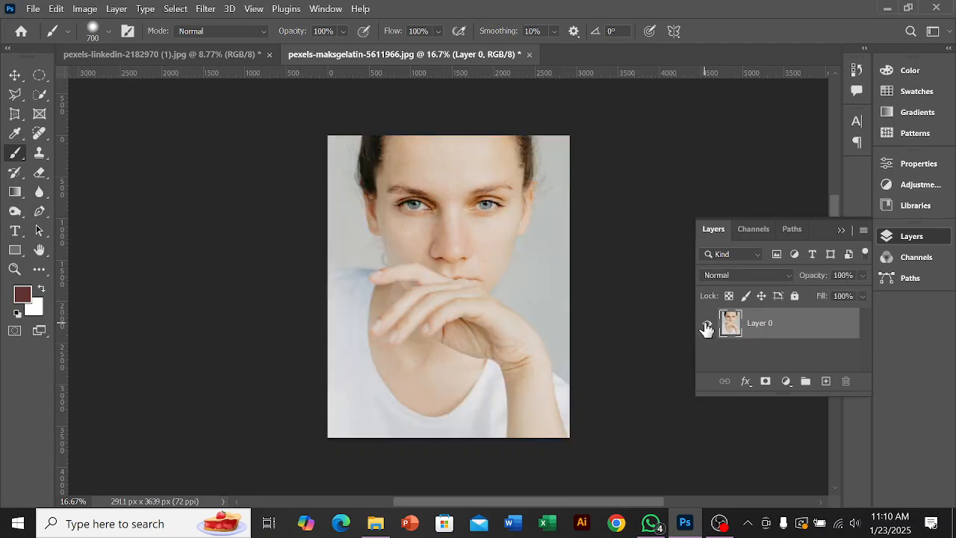
{"action": "left_click", "coordinate": [707, 327]}
{"action": "left_click", "coordinate": [706, 327]}
{"action": "left_click", "coordinate": [707, 327]}
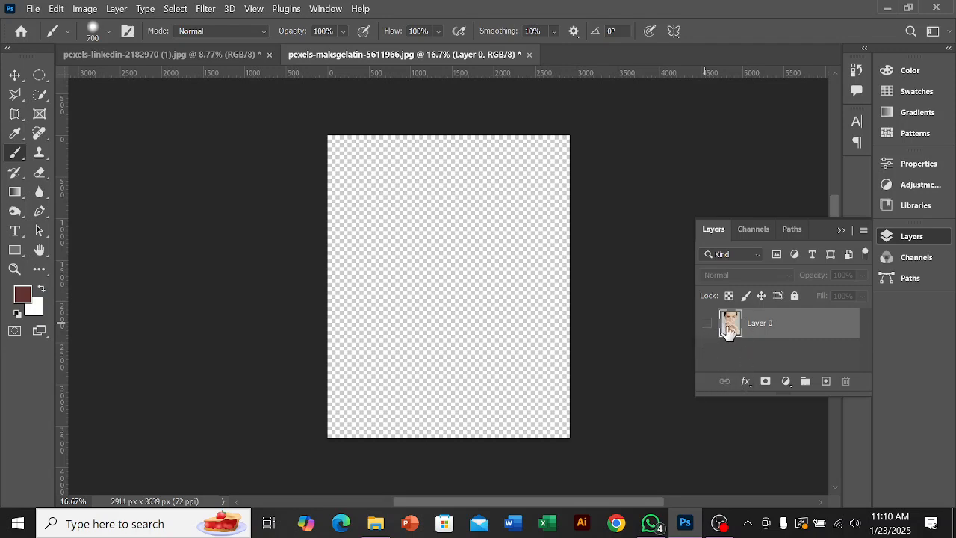
{"action": "left_click", "coordinate": [707, 325]}
{"action": "left_click", "coordinate": [708, 326]}
{"action": "left_click", "coordinate": [708, 326]}
{"action": "left_click", "coordinate": [708, 326]}
{"action": "left_click", "coordinate": [706, 324]}
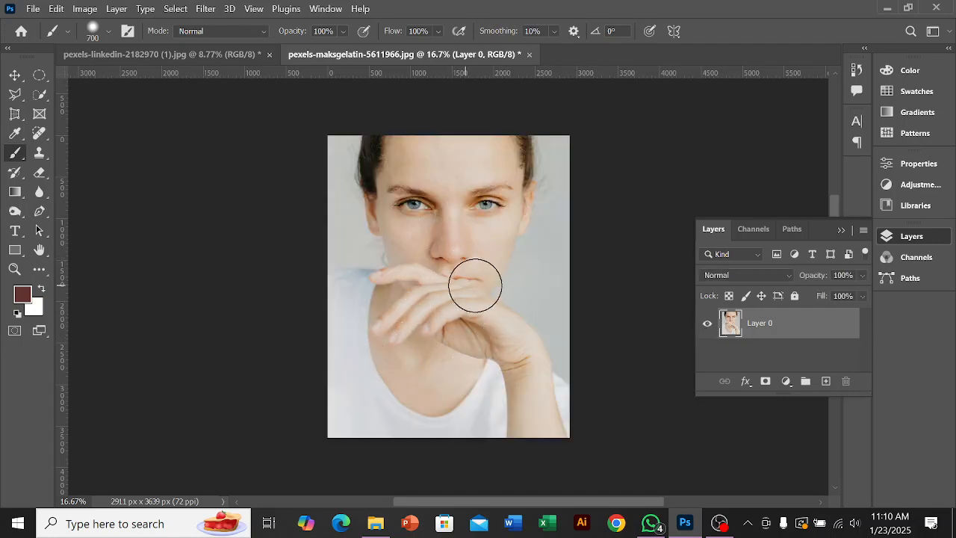
Step: Try painting dark red directly on Layer 0 over the lower part of the woman's photo, and undo it
{"action": "mouse_move", "coordinate": [322, 316]}
{"action": "left_mouse_down"}
{"action": "mouse_move", "coordinate": [376, 402]}
{"action": "mouse_move", "coordinate": [463, 421]}
{"action": "mouse_move", "coordinate": [532, 406]}
{"action": "mouse_move", "coordinate": [561, 388]}
{"action": "mouse_move", "coordinate": [541, 420]}
{"action": "mouse_move", "coordinate": [401, 440]}
{"action": "mouse_move", "coordinate": [343, 428]}
{"action": "mouse_move", "coordinate": [320, 387]}
{"action": "mouse_move", "coordinate": [327, 340]}
{"action": "mouse_move", "coordinate": [417, 427]}
{"action": "mouse_move", "coordinate": [573, 418]}
{"action": "mouse_move", "coordinate": [616, 356]}
{"action": "mouse_move", "coordinate": [578, 379]}
{"action": "mouse_move", "coordinate": [458, 418]}
{"action": "mouse_move", "coordinate": [370, 418]}
{"action": "mouse_move", "coordinate": [334, 402]}
{"action": "mouse_move", "coordinate": [320, 379]}
{"action": "mouse_move", "coordinate": [406, 398]}
{"action": "mouse_move", "coordinate": [592, 337]}
{"action": "mouse_move", "coordinate": [604, 325]}
{"action": "mouse_move", "coordinate": [493, 362]}
{"action": "mouse_move", "coordinate": [399, 353]}
{"action": "mouse_move", "coordinate": [311, 300]}
{"action": "mouse_move", "coordinate": [229, 413]}
{"action": "left_mouse_up"}
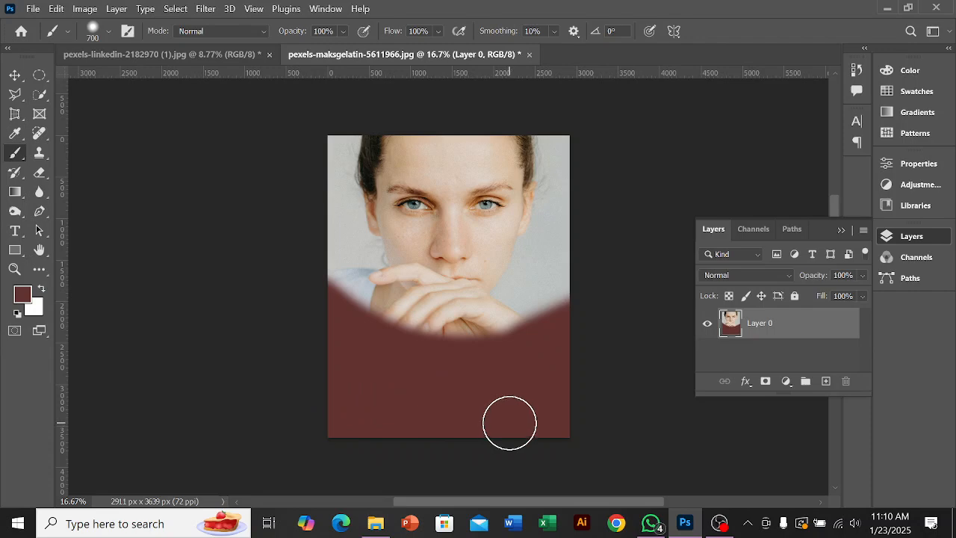
{"action": "key", "text": "ctrl+z"}
{"action": "key", "text": "ctrl+z"}
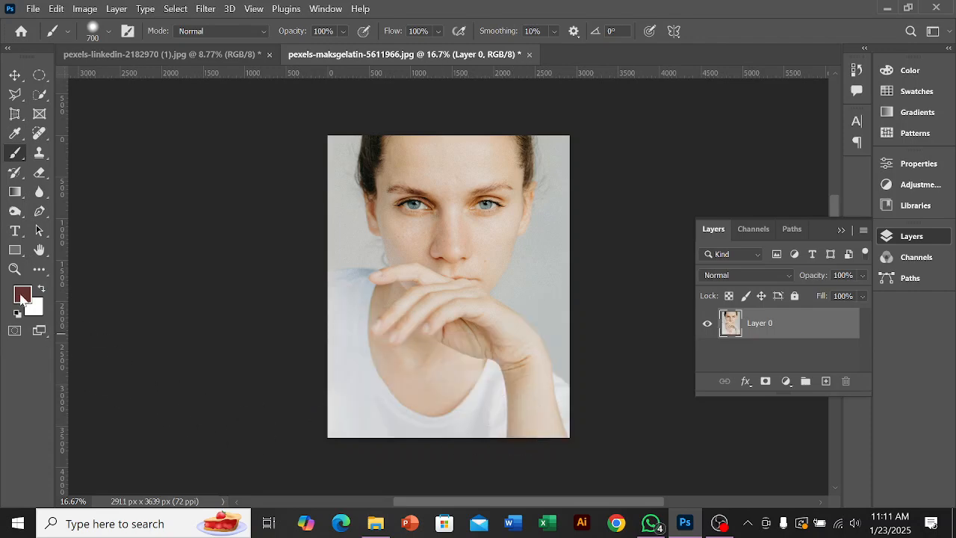
Step: Set the foreground colour to blue 292cac
{"action": "left_click", "coordinate": [22, 296]}
{"action": "left_click", "coordinate": [426, 153]}
{"action": "left_click_drag", "start_coordinate": [491, 128], "coordinate": [493, 157]}
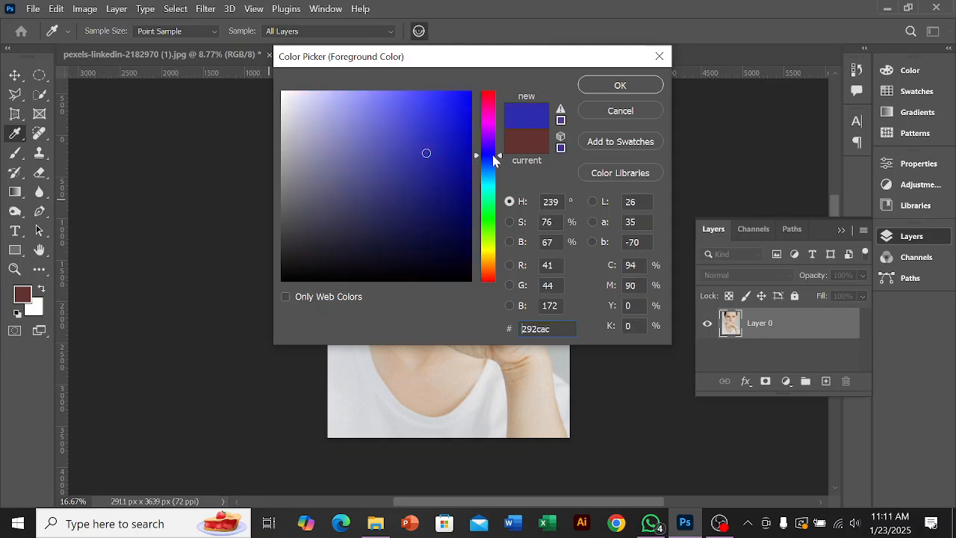
{"action": "left_click", "coordinate": [617, 87]}
Step: Try painting blue with the Brush directly on Layer 0 over the woman's white shirt, and undo the strokes
{"action": "key", "text": "b"}
{"action": "mouse_move", "coordinate": [342, 365]}
{"action": "left_mouse_down"}
{"action": "mouse_move", "coordinate": [393, 424]}
{"action": "mouse_move", "coordinate": [481, 449]}
{"action": "left_mouse_up"}
{"action": "key", "text": "ctrl+z"}
{"action": "scroll", "coordinate": [377, 363], "scroll_direction": "up", "scroll_amount": 2}
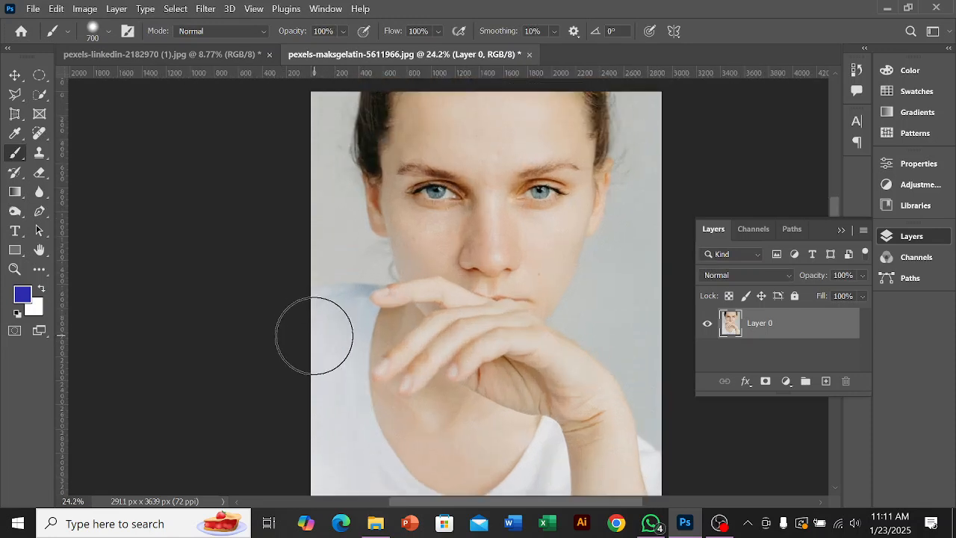
{"action": "scroll", "coordinate": [329, 337], "scroll_direction": "up", "scroll_amount": 3}
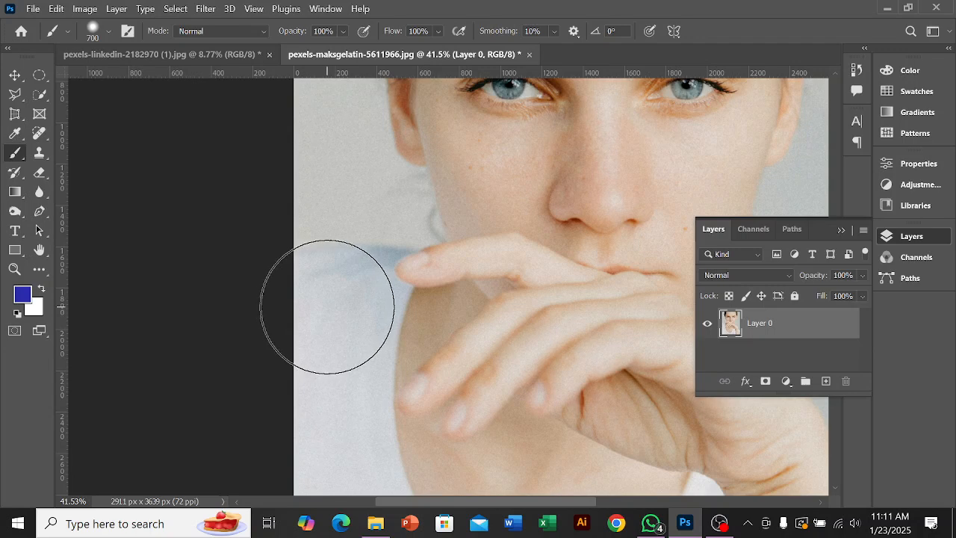
{"action": "left_click_drag", "start_coordinate": [325, 309], "coordinate": [309, 438]}
{"action": "scroll", "coordinate": [316, 384], "scroll_direction": "down", "scroll_amount": 3}
{"action": "scroll", "coordinate": [323, 362], "scroll_direction": "down", "scroll_amount": 3}
{"action": "scroll", "coordinate": [331, 341], "scroll_direction": "down", "scroll_amount": 1}
{"action": "mouse_move", "coordinate": [317, 242]}
{"action": "left_mouse_down"}
{"action": "mouse_move", "coordinate": [313, 419]}
{"action": "mouse_move", "coordinate": [534, 496]}
{"action": "mouse_move", "coordinate": [562, 494]}
{"action": "mouse_move", "coordinate": [579, 475]}
{"action": "mouse_move", "coordinate": [525, 481]}
{"action": "mouse_move", "coordinate": [477, 469]}
{"action": "mouse_move", "coordinate": [376, 419]}
{"action": "mouse_move", "coordinate": [336, 367]}
{"action": "mouse_move", "coordinate": [324, 323]}
{"action": "mouse_move", "coordinate": [389, 421]}
{"action": "mouse_move", "coordinate": [448, 463]}
{"action": "mouse_move", "coordinate": [384, 421]}
{"action": "mouse_move", "coordinate": [345, 374]}
{"action": "mouse_move", "coordinate": [319, 305]}
{"action": "mouse_move", "coordinate": [345, 345]}
{"action": "mouse_move", "coordinate": [351, 377]}
{"action": "left_mouse_up"}
{"action": "scroll", "coordinate": [350, 377], "scroll_direction": "down", "scroll_amount": 3}
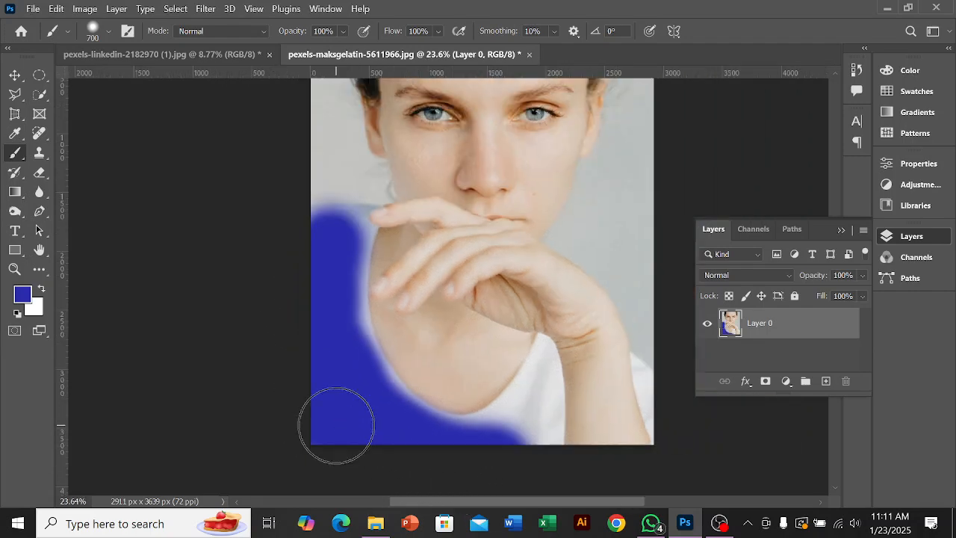
{"action": "key", "text": "ctrl+z"}
{"action": "key", "text": "ctrl+z"}
{"action": "scroll", "coordinate": [342, 413], "scroll_direction": "up", "scroll_amount": 3}
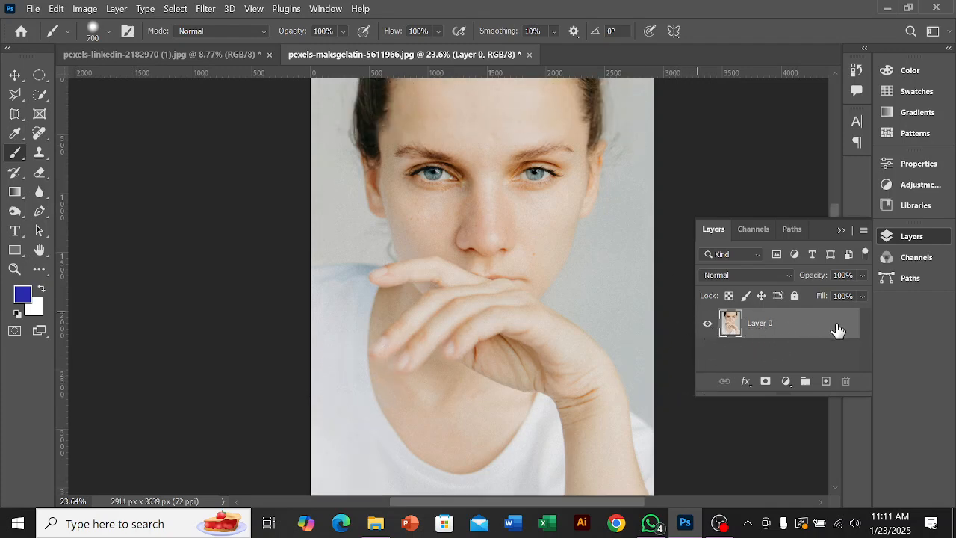
Step: Add a layer mask to Layer 0 and paint black on it to hide the shirt at the photo's lower left
{"action": "left_click", "coordinate": [764, 387]}
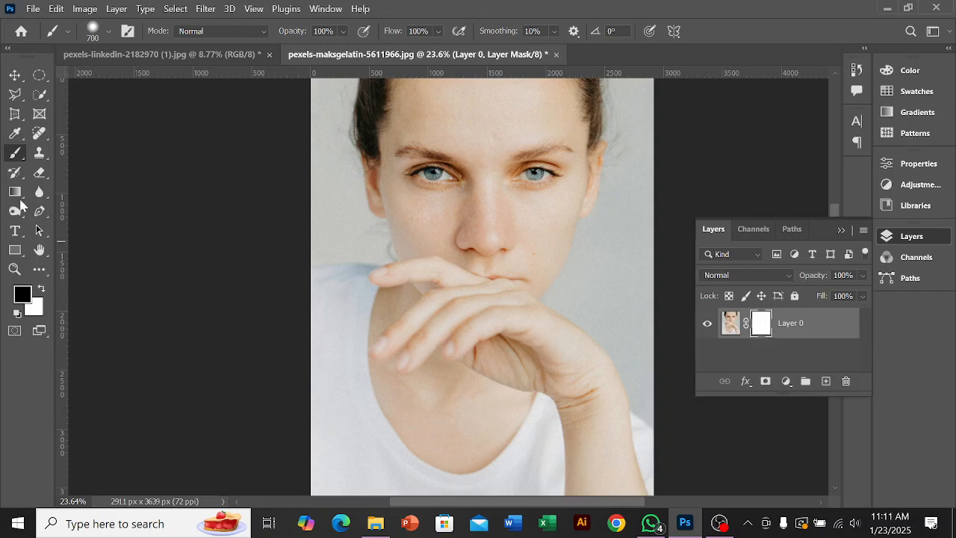
{"action": "scroll", "coordinate": [277, 369], "scroll_direction": "down", "scroll_amount": 4}
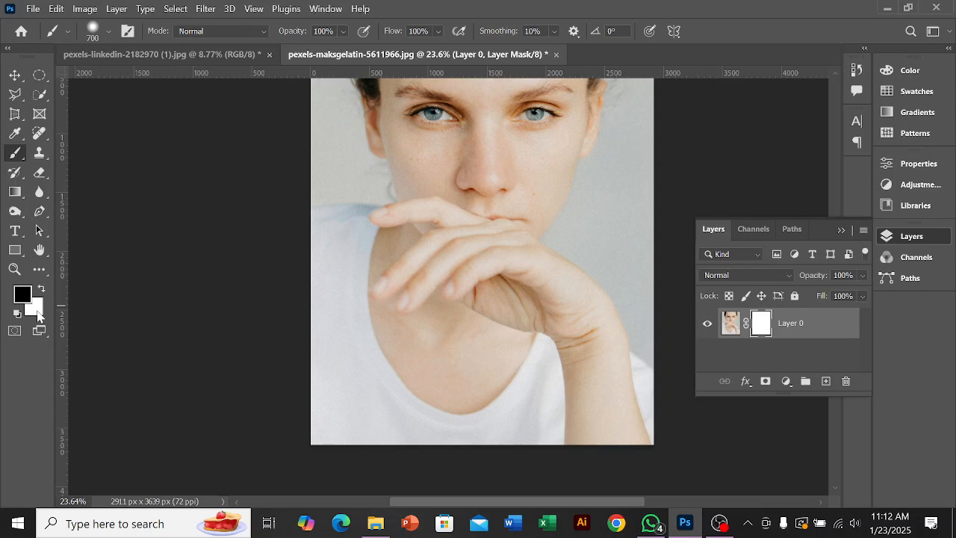
{"action": "left_click_drag", "start_coordinate": [282, 219], "coordinate": [284, 306]}
{"action": "mouse_move", "coordinate": [284, 345]}
{"action": "left_mouse_down"}
{"action": "mouse_move", "coordinate": [299, 420]}
{"action": "mouse_move", "coordinate": [319, 456]}
{"action": "mouse_move", "coordinate": [319, 330]}
{"action": "mouse_move", "coordinate": [303, 226]}
{"action": "mouse_move", "coordinate": [319, 234]}
{"action": "mouse_move", "coordinate": [326, 222]}
{"action": "mouse_move", "coordinate": [328, 333]}
{"action": "mouse_move", "coordinate": [359, 413]}
{"action": "mouse_move", "coordinate": [411, 455]}
{"action": "mouse_move", "coordinate": [360, 386]}
{"action": "mouse_move", "coordinate": [379, 420]}
{"action": "mouse_move", "coordinate": [432, 453]}
{"action": "mouse_move", "coordinate": [490, 465]}
{"action": "mouse_move", "coordinate": [515, 446]}
{"action": "mouse_move", "coordinate": [483, 459]}
{"action": "mouse_move", "coordinate": [426, 458]}
{"action": "mouse_move", "coordinate": [298, 399]}
{"action": "left_mouse_up"}
Step: Paint black on the mask to hide the grey background on both sides of the woman's head and neck
{"action": "scroll", "coordinate": [298, 396], "scroll_direction": "up", "scroll_amount": 1}
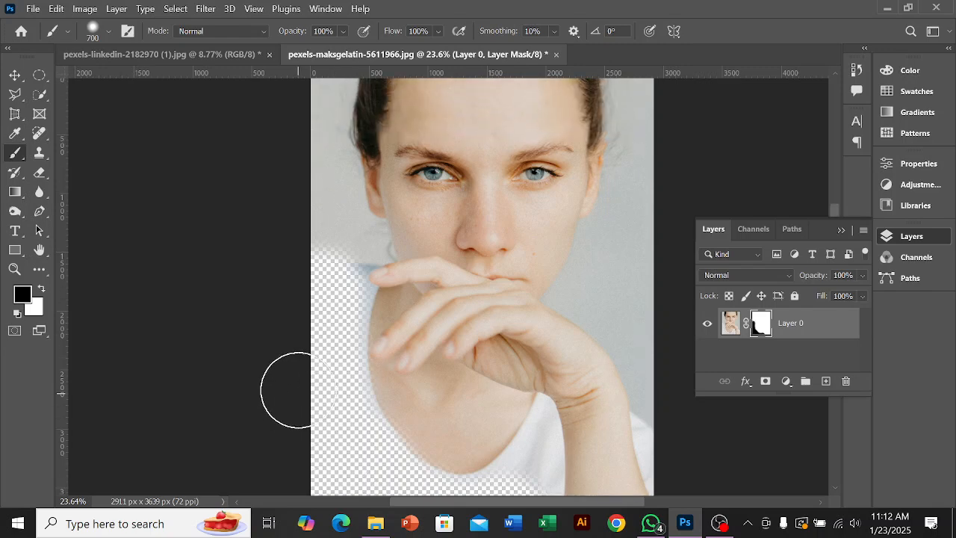
{"action": "mouse_move", "coordinate": [322, 279]}
{"action": "left_mouse_down"}
{"action": "mouse_move", "coordinate": [327, 251]}
{"action": "mouse_move", "coordinate": [311, 371]}
{"action": "mouse_move", "coordinate": [329, 308]}
{"action": "mouse_move", "coordinate": [278, 148]}
{"action": "mouse_move", "coordinate": [261, 218]}
{"action": "mouse_move", "coordinate": [266, 194]}
{"action": "mouse_move", "coordinate": [304, 162]}
{"action": "mouse_move", "coordinate": [305, 271]}
{"action": "mouse_move", "coordinate": [333, 353]}
{"action": "left_mouse_up"}
{"action": "scroll", "coordinate": [463, 384], "scroll_direction": "up", "scroll_amount": 1}
{"action": "scroll", "coordinate": [260, 216], "scroll_direction": "up", "scroll_amount": 1}
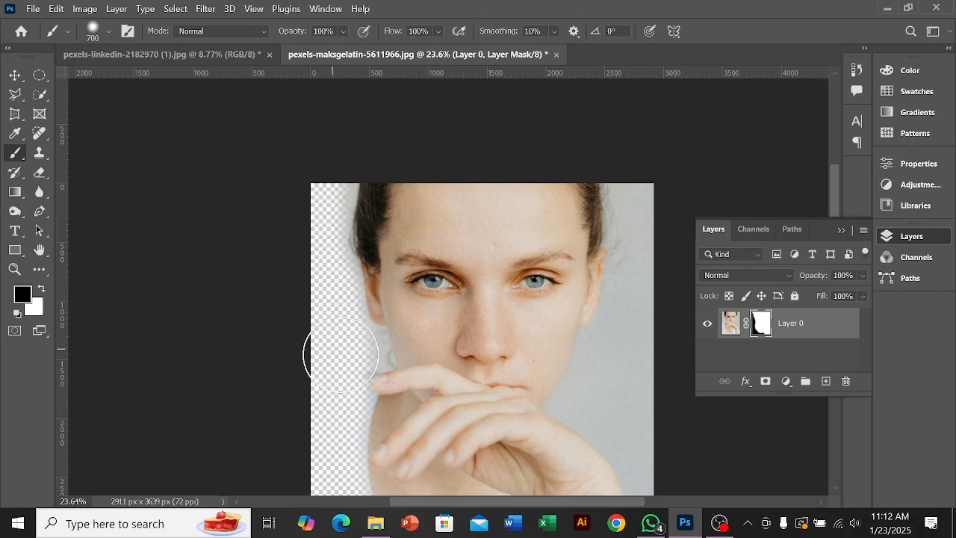
{"action": "scroll", "coordinate": [338, 351], "scroll_direction": "down", "scroll_amount": 2}
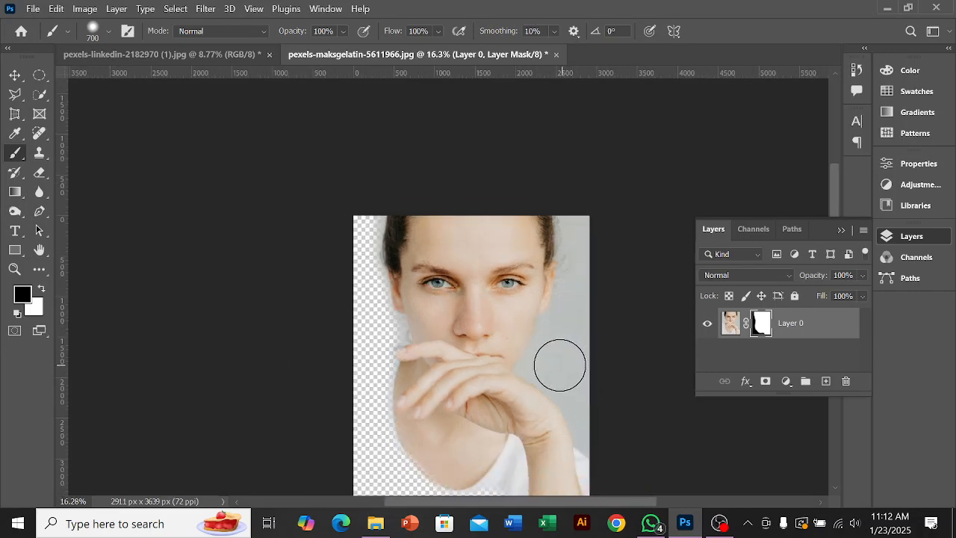
{"action": "mouse_move", "coordinate": [548, 363]}
{"action": "left_mouse_down"}
{"action": "mouse_move", "coordinate": [582, 353]}
{"action": "mouse_move", "coordinate": [601, 290]}
{"action": "mouse_move", "coordinate": [564, 347]}
{"action": "mouse_move", "coordinate": [598, 286]}
{"action": "mouse_move", "coordinate": [591, 212]}
{"action": "mouse_move", "coordinate": [571, 338]}
{"action": "mouse_move", "coordinate": [618, 459]}
{"action": "mouse_move", "coordinate": [630, 433]}
{"action": "left_mouse_up"}
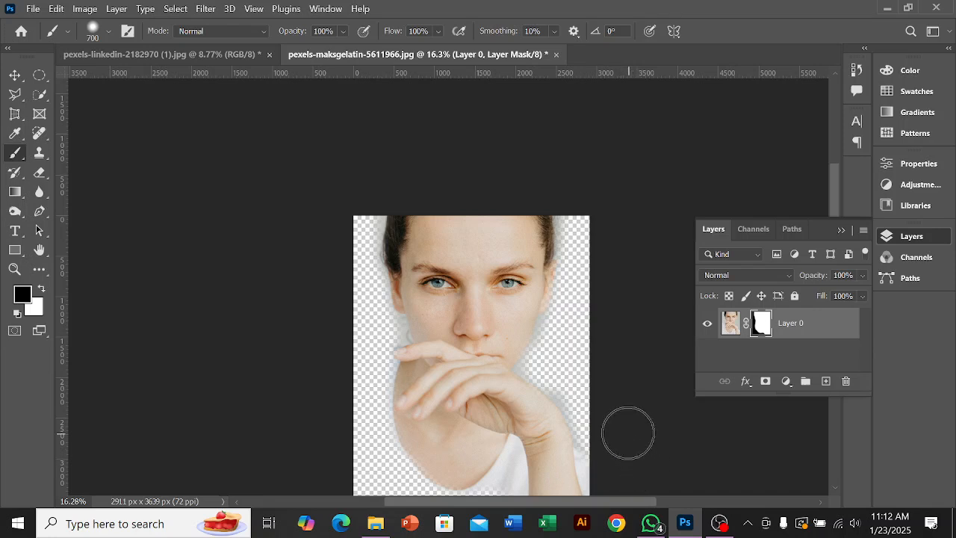
Step: Swap the foreground colour to white and paint on the mask to restore the lower part of the white shirt
{"action": "left_click", "coordinate": [42, 291]}
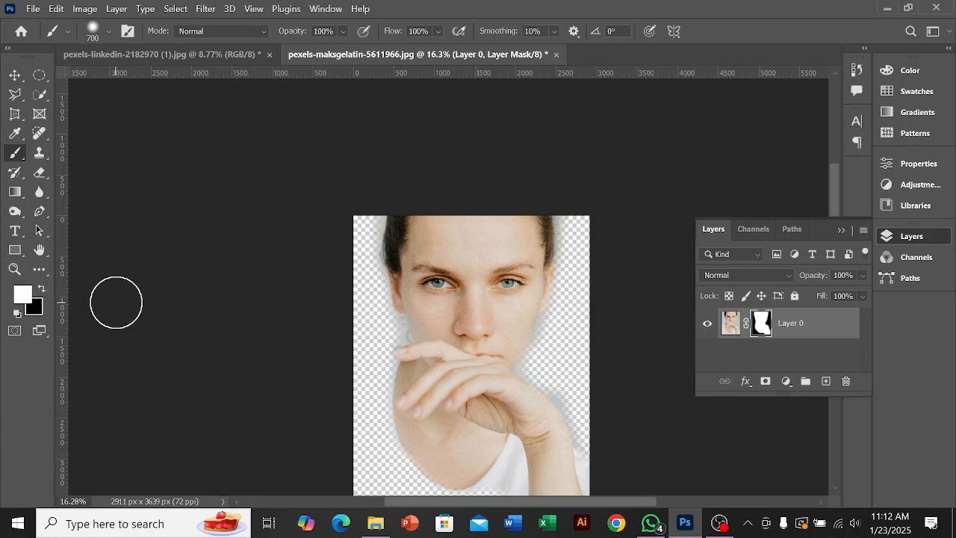
{"action": "scroll", "coordinate": [587, 335], "scroll_direction": "down", "scroll_amount": 3}
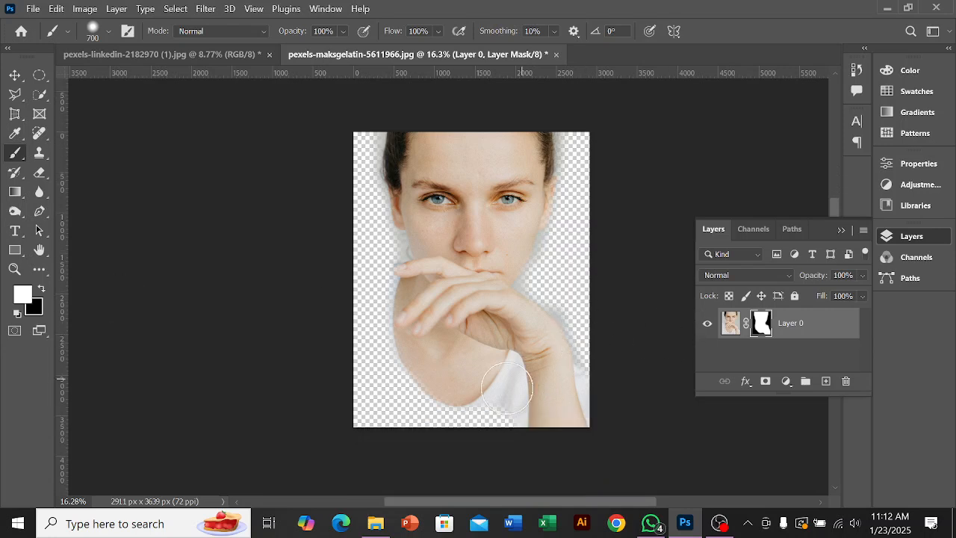
{"action": "mouse_move", "coordinate": [431, 427]}
{"action": "left_mouse_down"}
{"action": "mouse_move", "coordinate": [367, 427]}
{"action": "mouse_move", "coordinate": [374, 410]}
{"action": "mouse_move", "coordinate": [411, 410]}
{"action": "mouse_move", "coordinate": [389, 384]}
{"action": "mouse_move", "coordinate": [378, 383]}
{"action": "mouse_move", "coordinate": [371, 405]}
{"action": "mouse_move", "coordinate": [385, 396]}
{"action": "left_mouse_up"}
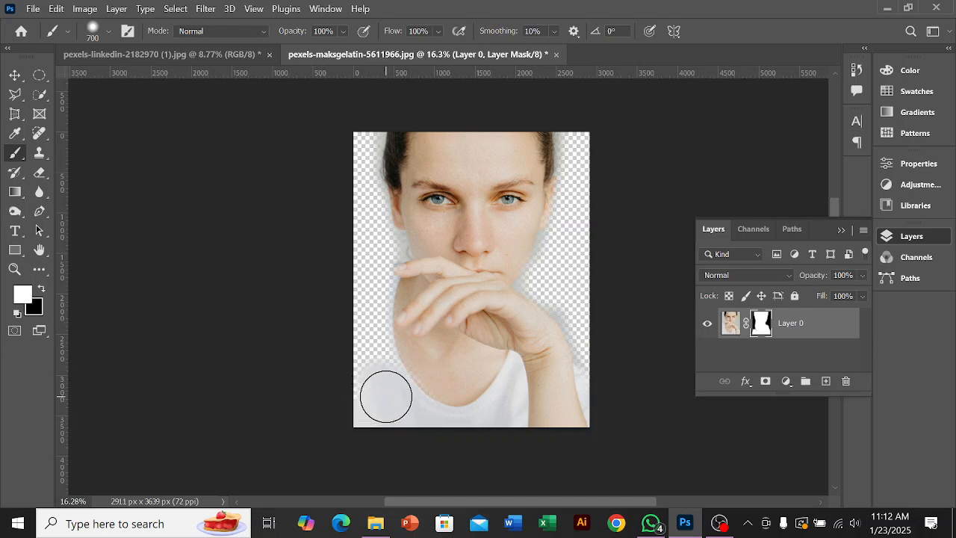
Step: Paint white on Layer 0's mask over the remaining hidden areas to restore the whole photo of the woman
{"action": "scroll", "coordinate": [386, 397], "scroll_direction": "up", "scroll_amount": 3}
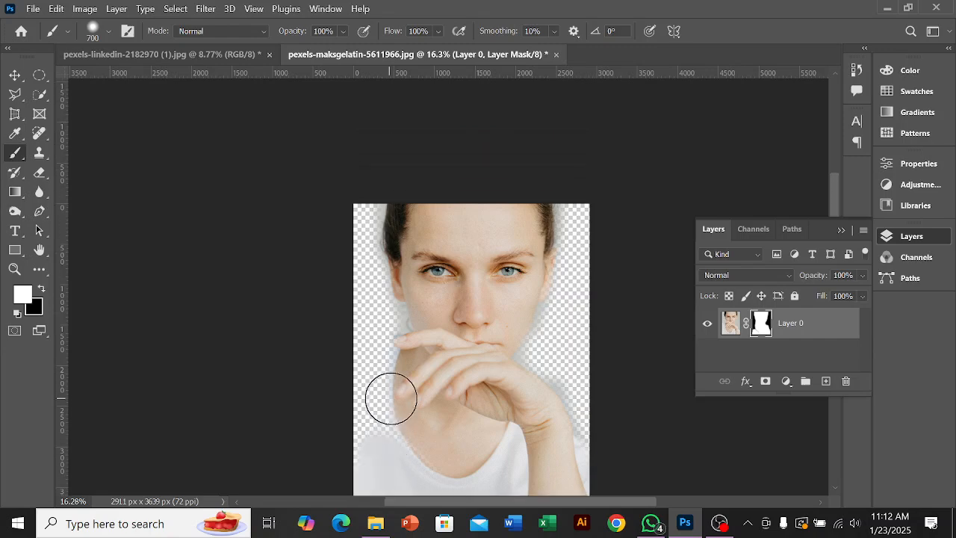
{"action": "mouse_move", "coordinate": [551, 348]}
{"action": "left_mouse_down"}
{"action": "mouse_move", "coordinate": [591, 398]}
{"action": "mouse_move", "coordinate": [605, 438]}
{"action": "mouse_move", "coordinate": [588, 377]}
{"action": "mouse_move", "coordinate": [547, 356]}
{"action": "mouse_move", "coordinate": [538, 337]}
{"action": "mouse_move", "coordinate": [560, 295]}
{"action": "mouse_move", "coordinate": [587, 335]}
{"action": "mouse_move", "coordinate": [575, 198]}
{"action": "mouse_move", "coordinate": [576, 354]}
{"action": "mouse_move", "coordinate": [607, 480]}
{"action": "left_mouse_up"}
{"action": "scroll", "coordinate": [607, 479], "scroll_direction": "down", "scroll_amount": 2}
{"action": "mouse_move", "coordinate": [399, 405]}
{"action": "left_mouse_down"}
{"action": "mouse_move", "coordinate": [394, 365]}
{"action": "mouse_move", "coordinate": [356, 281]}
{"action": "mouse_move", "coordinate": [370, 377]}
{"action": "mouse_move", "coordinate": [363, 421]}
{"action": "mouse_move", "coordinate": [402, 267]}
{"action": "mouse_move", "coordinate": [363, 135]}
{"action": "mouse_move", "coordinate": [358, 179]}
{"action": "mouse_move", "coordinate": [373, 281]}
{"action": "left_mouse_up"}
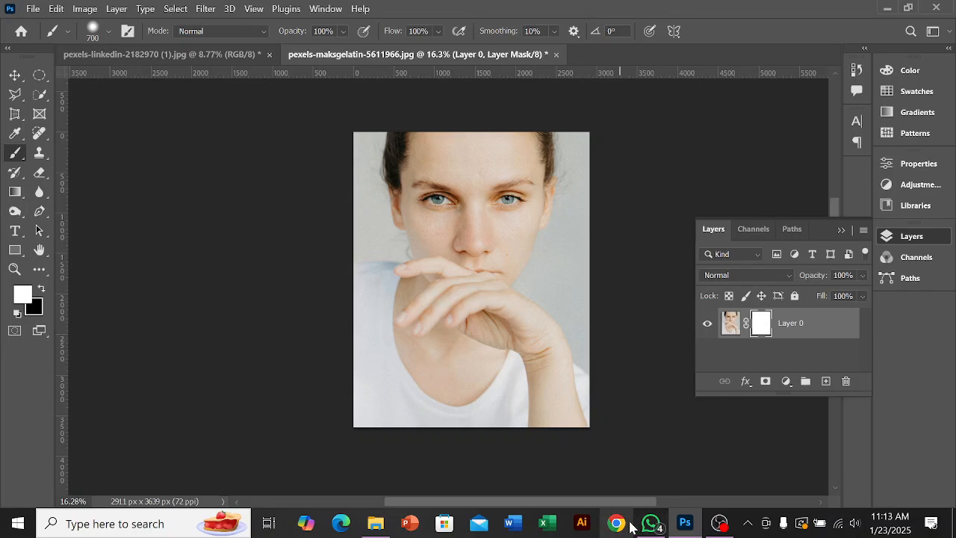
{"action": "left_click", "coordinate": [719, 523]}
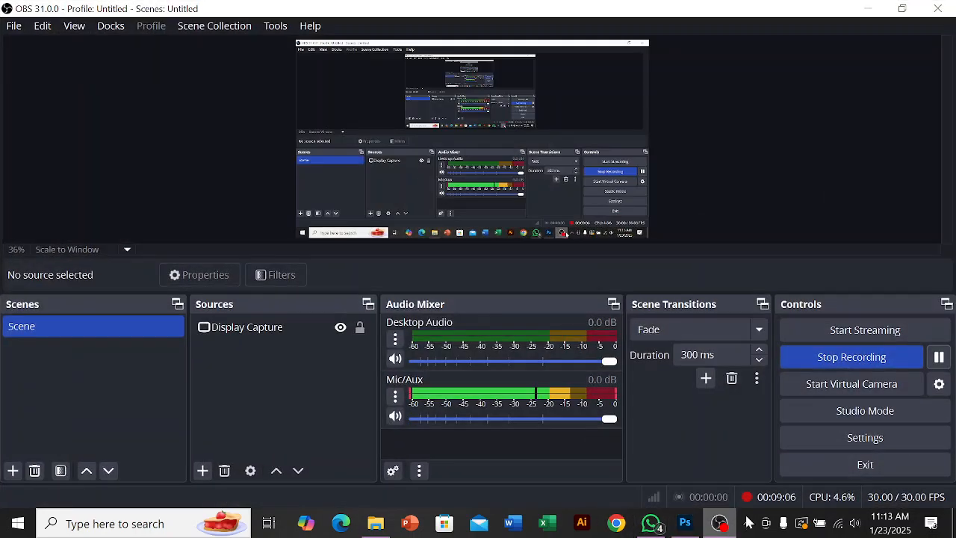
{"action": "left_click", "coordinate": [941, 358]}
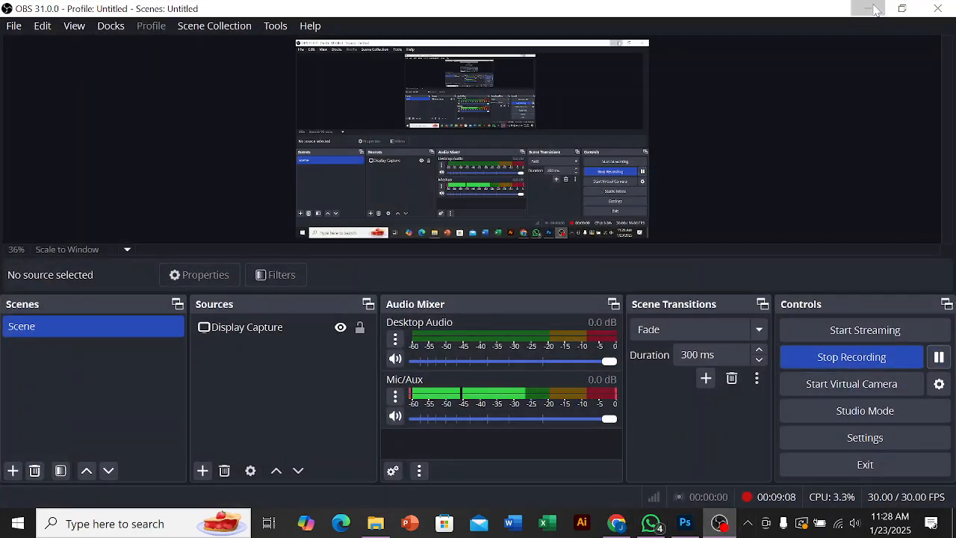
{"action": "left_click", "coordinate": [868, 8]}
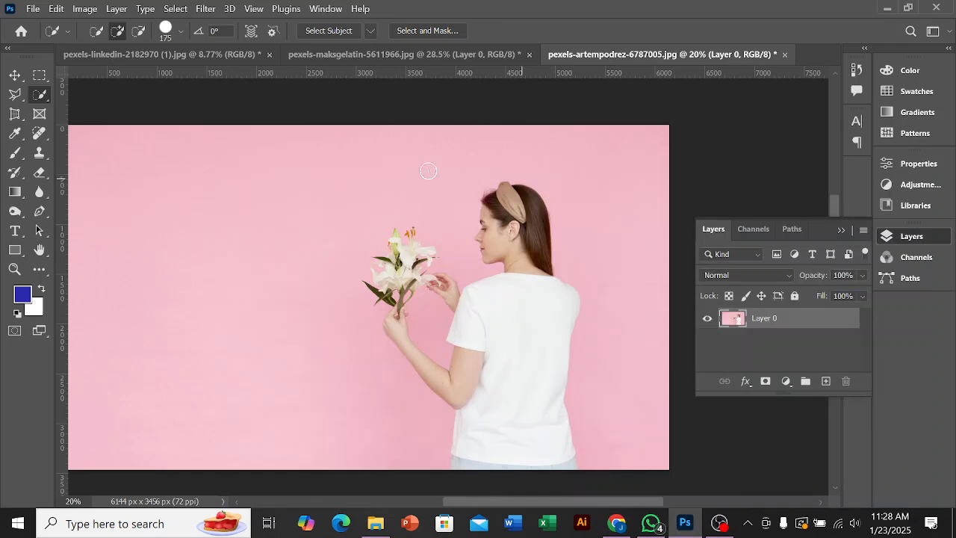
Step: Select the woman with the Object Selection Tool and add an area about 66 by 112 px on her raised wrist to the selection
{"action": "right_click", "coordinate": [41, 99]}
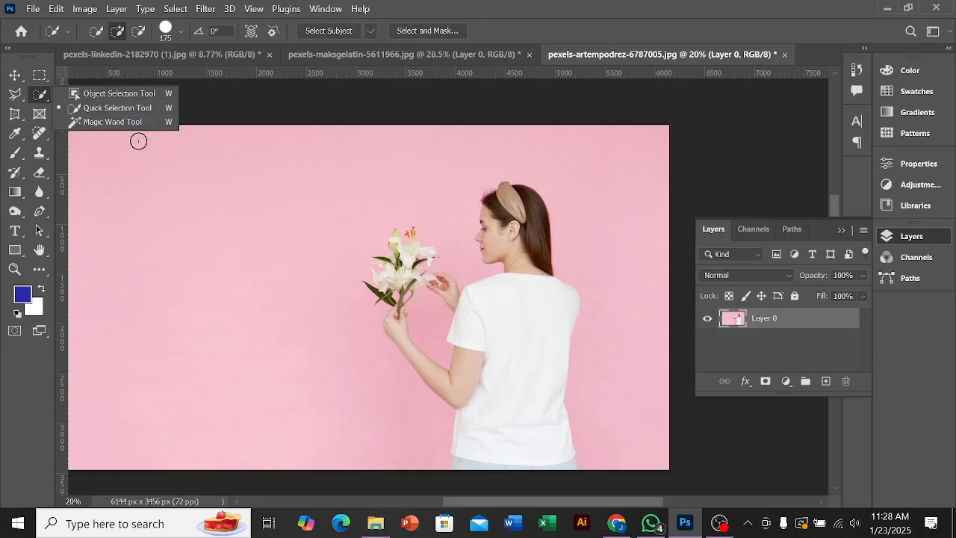
{"action": "left_click", "coordinate": [119, 94]}
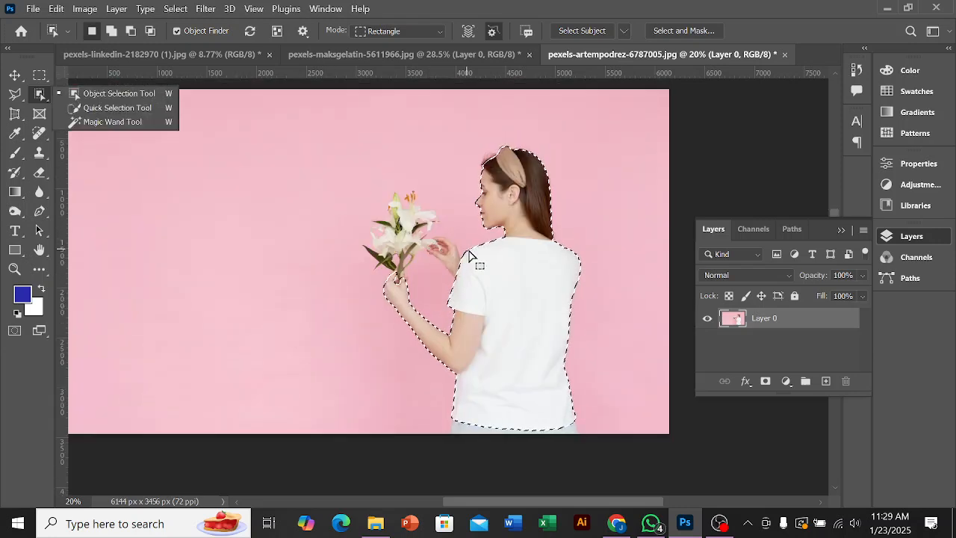
{"action": "scroll", "coordinate": [469, 256], "scroll_direction": "up", "scroll_amount": 3}
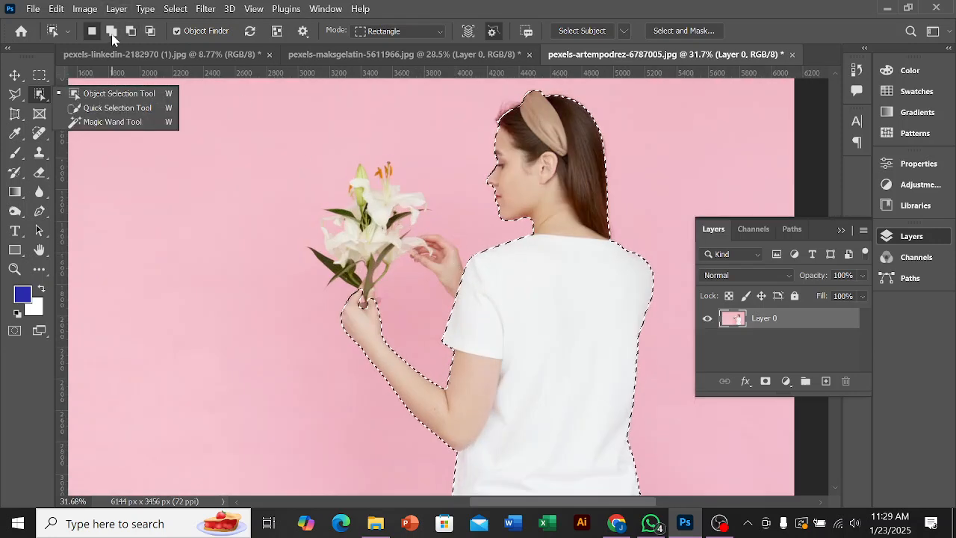
{"action": "left_click", "coordinate": [111, 31]}
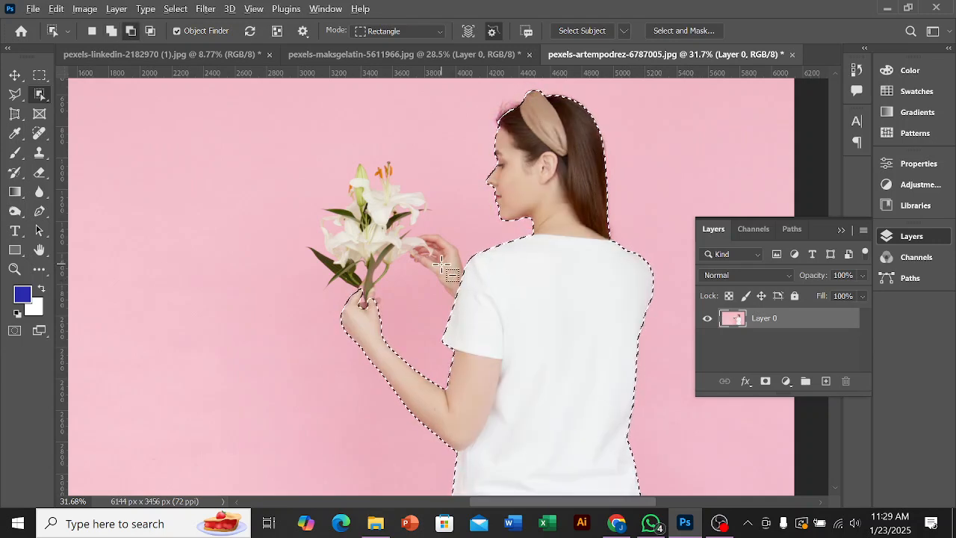
{"action": "scroll", "coordinate": [437, 260], "scroll_direction": "down", "scroll_amount": 2}
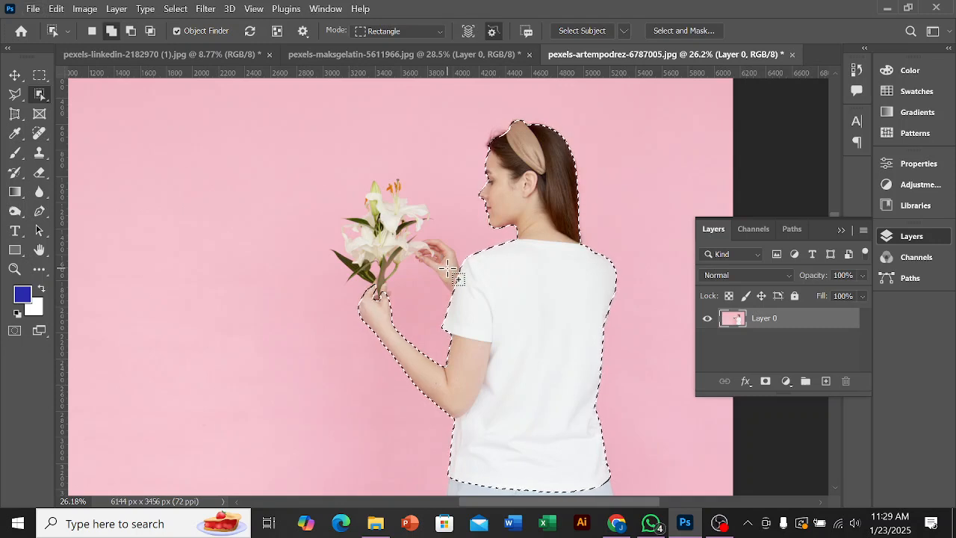
{"action": "left_click_drag", "start_coordinate": [449, 269], "coordinate": [458, 285]}
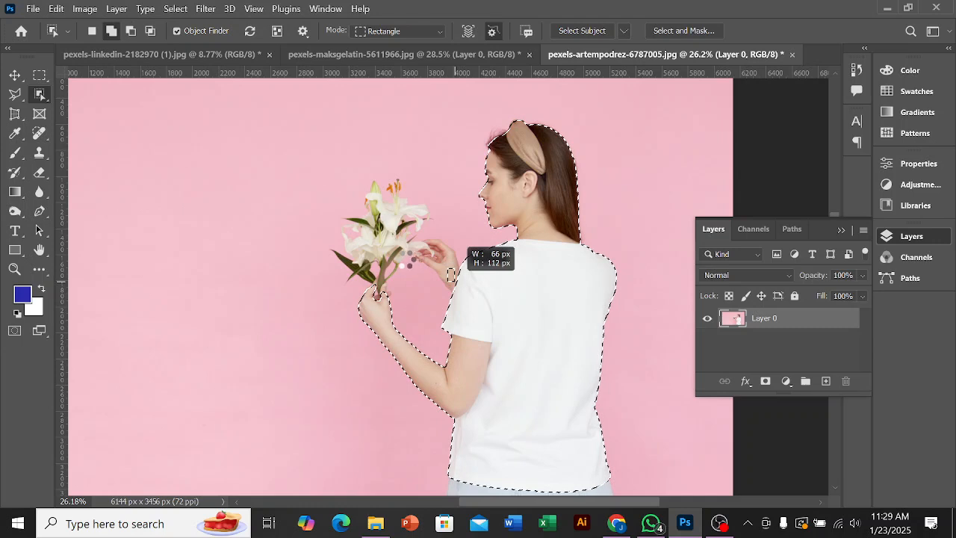
{"action": "left_click_drag", "start_coordinate": [454, 276], "coordinate": [455, 280]}
Step: Add the detected lily bouquet to the selection of the woman
{"action": "scroll", "coordinate": [444, 262], "scroll_direction": "up", "scroll_amount": 1}
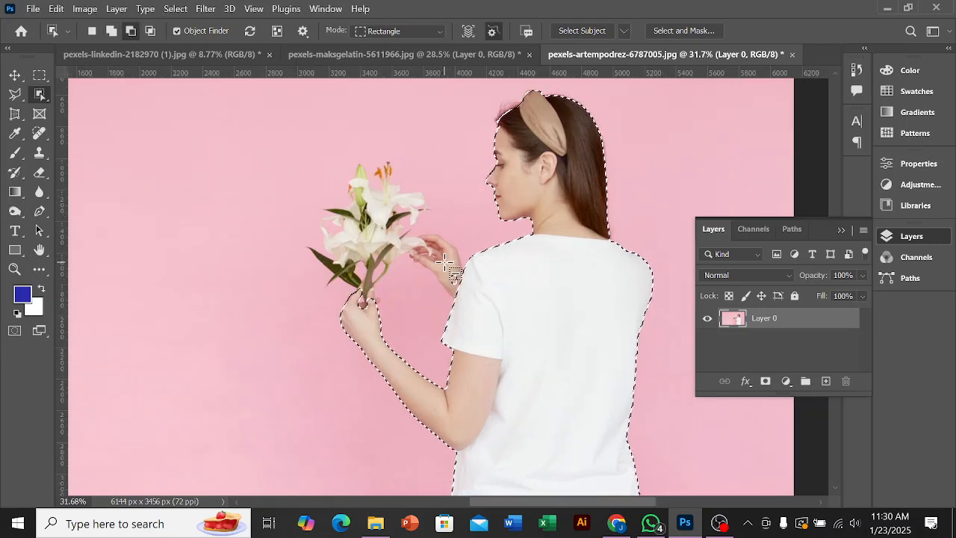
{"action": "scroll", "coordinate": [444, 262], "scroll_direction": "up", "scroll_amount": 1}
{"action": "key", "text": "shift"}
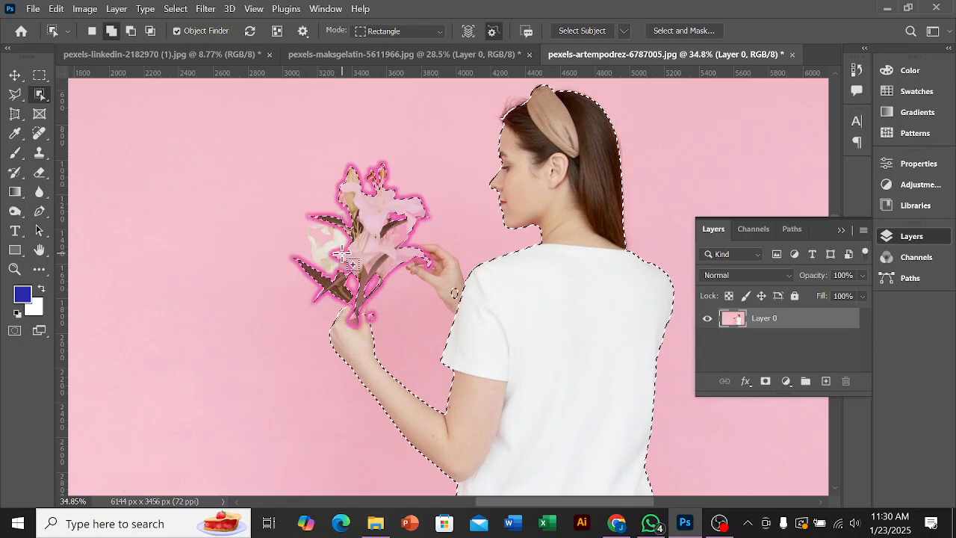
{"action": "left_click", "coordinate": [428, 263]}
Step: Try to add the bouquet's missing white petals to the selection with the Object Selection Tool
{"action": "scroll", "coordinate": [329, 246], "scroll_direction": "up", "scroll_amount": 2}
{"action": "mouse_move", "coordinate": [329, 247]}
{"action": "left_mouse_down"}
{"action": "mouse_move", "coordinate": [342, 258]}
{"action": "mouse_move", "coordinate": [346, 235]}
{"action": "mouse_move", "coordinate": [368, 224]}
{"action": "mouse_move", "coordinate": [366, 243]}
{"action": "mouse_move", "coordinate": [387, 224]}
{"action": "mouse_move", "coordinate": [329, 247]}
{"action": "left_mouse_up"}
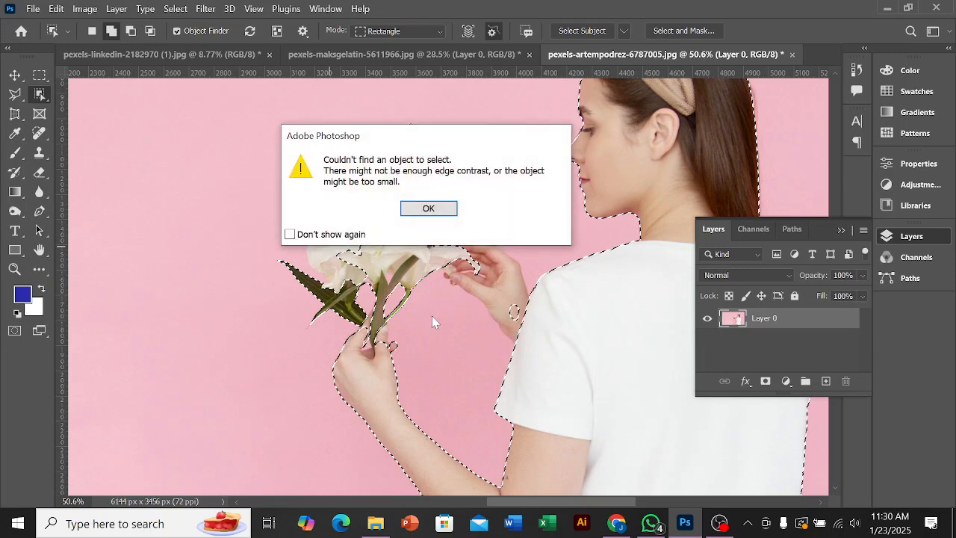
{"action": "left_click", "coordinate": [431, 203]}
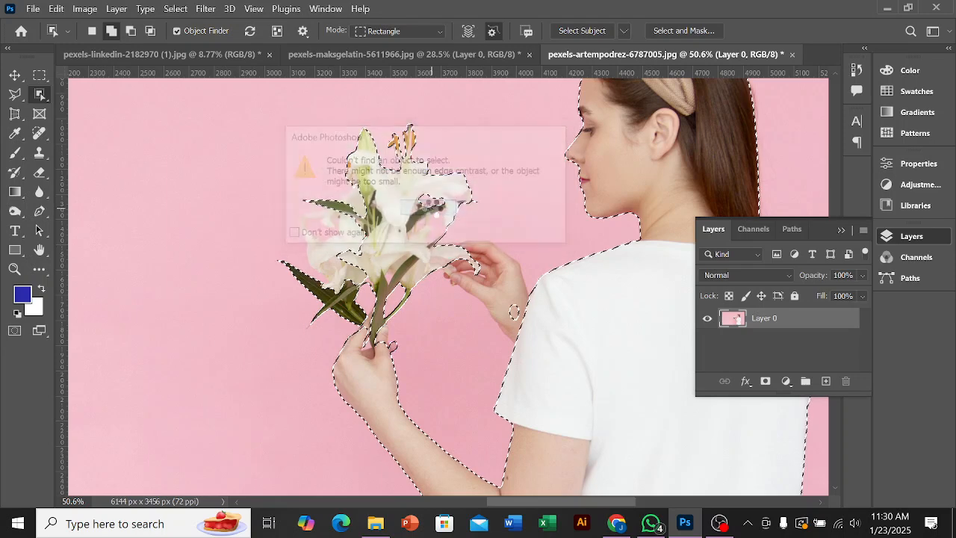
{"action": "left_click", "coordinate": [441, 219]}
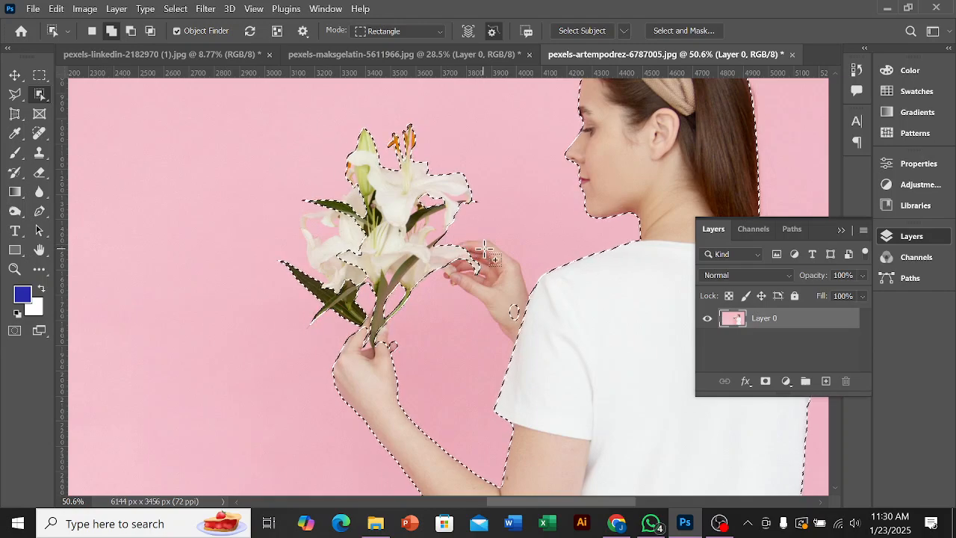
Step: Add the raised hand beside the flowers to the selection, using an object-selection rectangle about 301 by 293 px
{"action": "scroll", "coordinate": [480, 249], "scroll_direction": "down", "scroll_amount": 3}
{"action": "scroll", "coordinate": [493, 295], "scroll_direction": "up", "scroll_amount": 4}
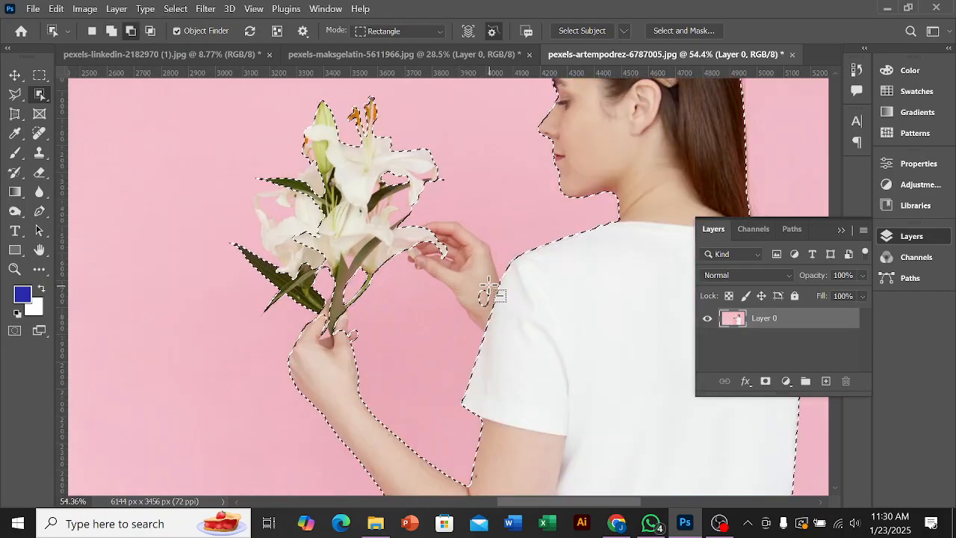
{"action": "scroll", "coordinate": [489, 291], "scroll_direction": "up", "scroll_amount": 5}
{"action": "left_click_drag", "start_coordinate": [491, 349], "coordinate": [337, 201]}
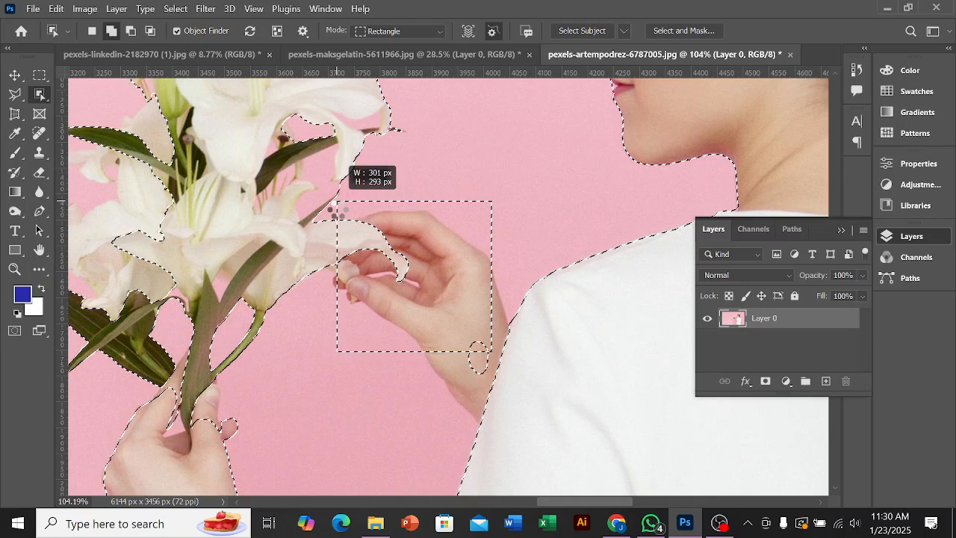
{"action": "left_click_drag", "start_coordinate": [337, 209], "coordinate": [338, 209]}
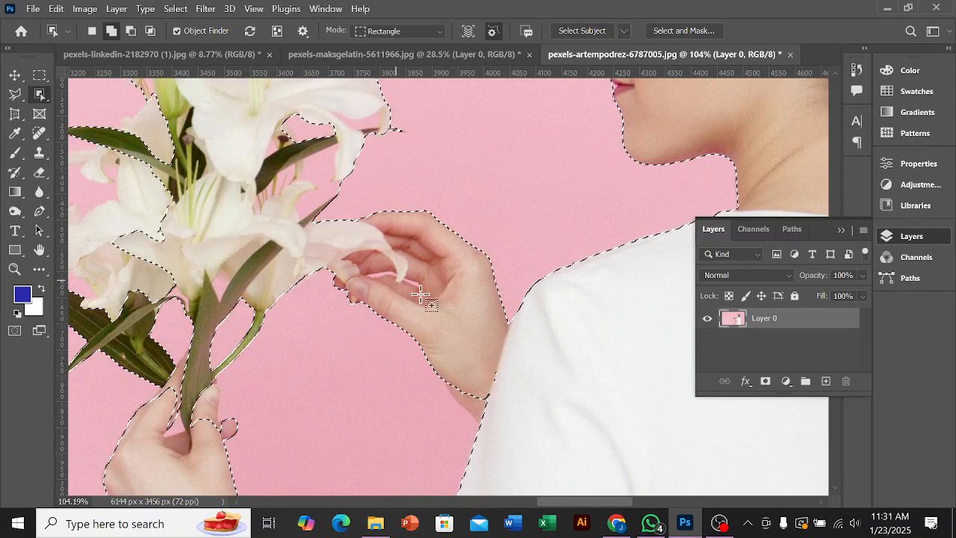
Step: Add the missing wrist area next to the sleeve to the selection, using a rectangle about 252 by 194 px
{"action": "scroll", "coordinate": [444, 299], "scroll_direction": "down", "scroll_amount": 2}
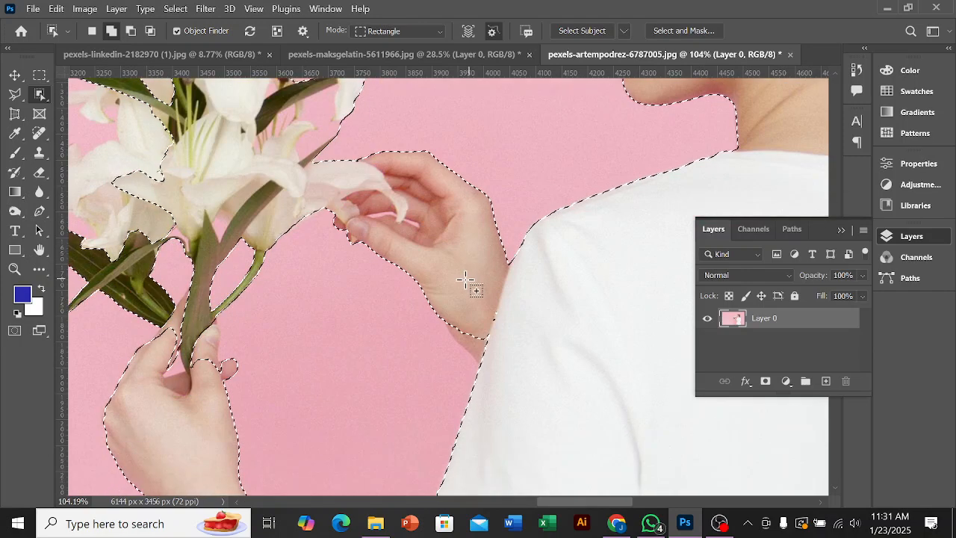
{"action": "left_click_drag", "start_coordinate": [448, 277], "coordinate": [588, 385]}
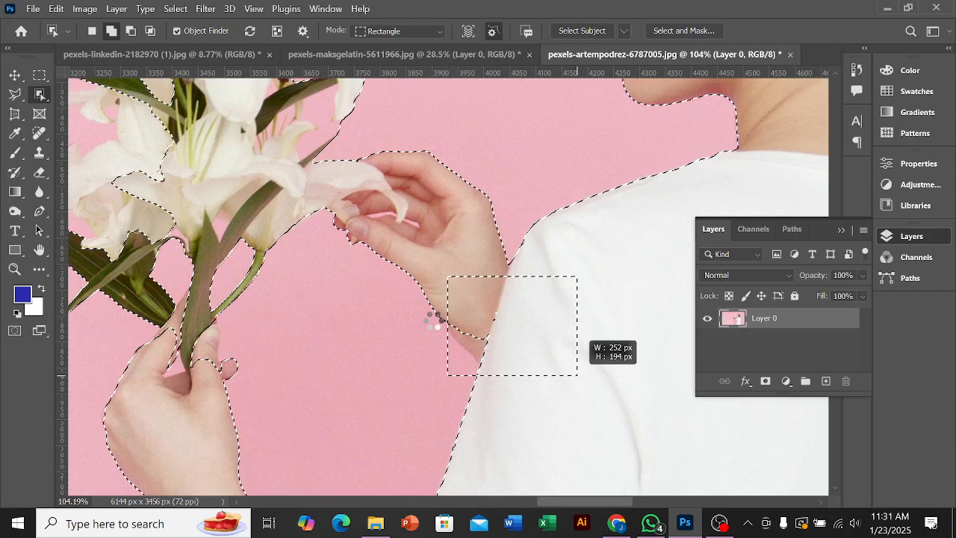
{"action": "scroll", "coordinate": [433, 320], "scroll_direction": "down", "scroll_amount": 2}
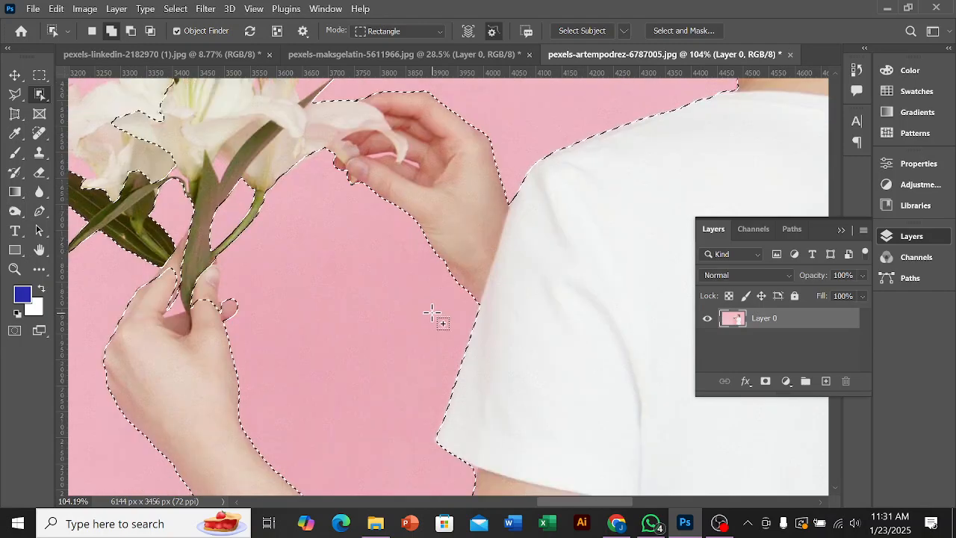
{"action": "scroll", "coordinate": [433, 314], "scroll_direction": "down", "scroll_amount": 3}
Step: Add the finger left of the stem on the lower hand to the selection, using a rectangle about 53 by 81 px
{"action": "scroll", "coordinate": [267, 281], "scroll_direction": "up", "scroll_amount": 4}
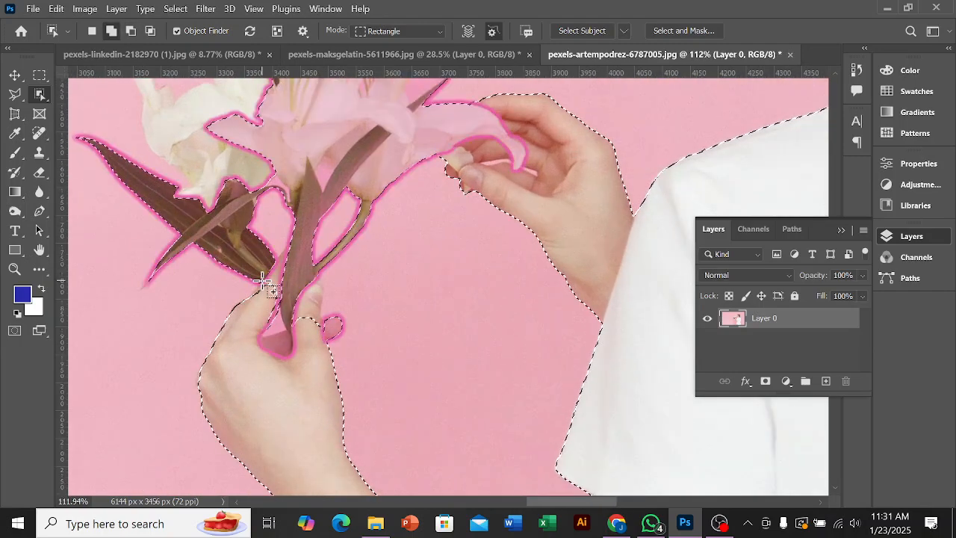
{"action": "scroll", "coordinate": [263, 280], "scroll_direction": "up", "scroll_amount": 2}
{"action": "left_click_drag", "start_coordinate": [251, 260], "coordinate": [297, 329]}
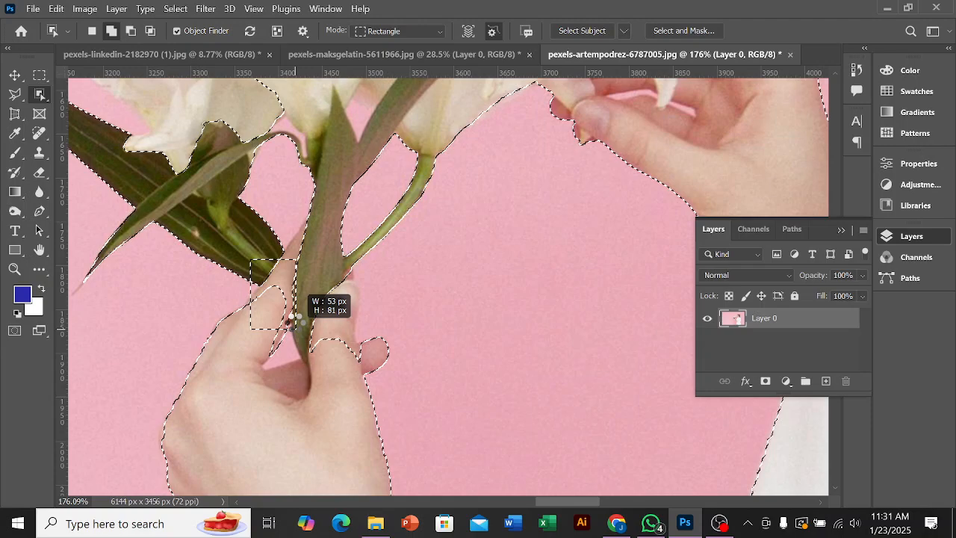
{"action": "left_click_drag", "start_coordinate": [282, 322], "coordinate": [281, 323]}
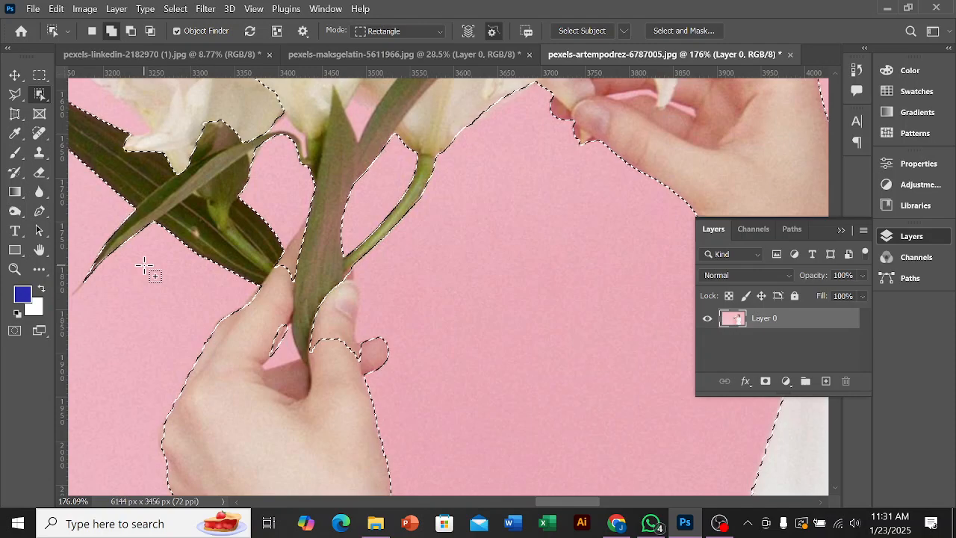
Step: Try to add the bouquet's left-hand petals to the selection with an object-selection rectangle about 448 by 673 px
{"action": "scroll", "coordinate": [152, 272], "scroll_direction": "up", "scroll_amount": 2}
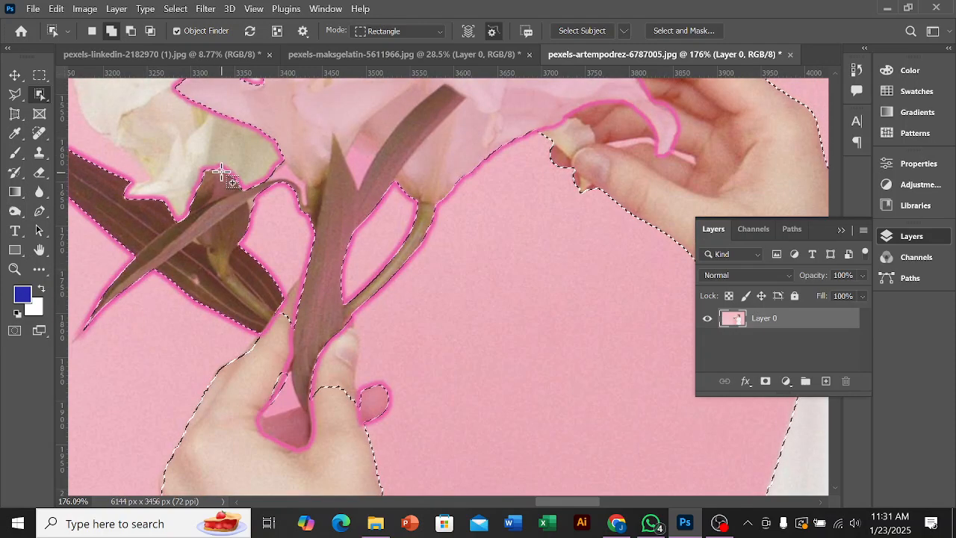
{"action": "scroll", "coordinate": [224, 177], "scroll_direction": "up", "scroll_amount": 2}
{"action": "scroll", "coordinate": [225, 177], "scroll_direction": "up", "scroll_amount": 2}
{"action": "scroll", "coordinate": [128, 124], "scroll_direction": "down", "scroll_amount": 2, "text": "alt"}
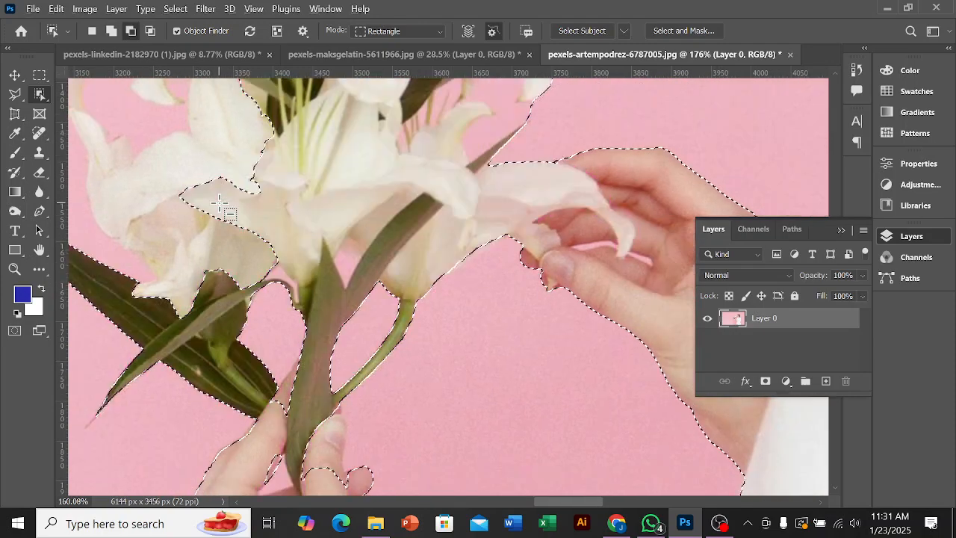
{"action": "scroll", "coordinate": [97, 90], "scroll_direction": "down", "scroll_amount": 2, "text": "alt"}
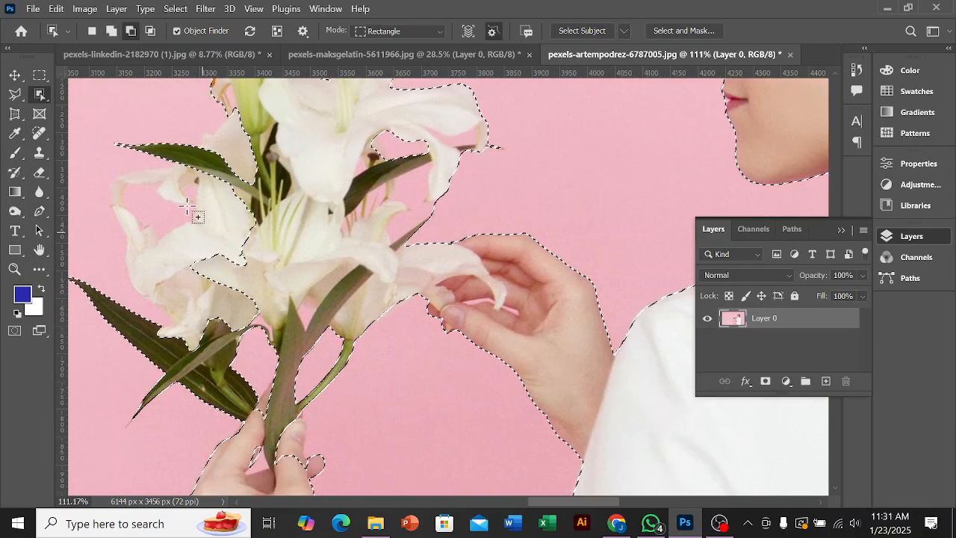
{"action": "left_click_drag", "start_coordinate": [90, 119], "coordinate": [337, 493]}
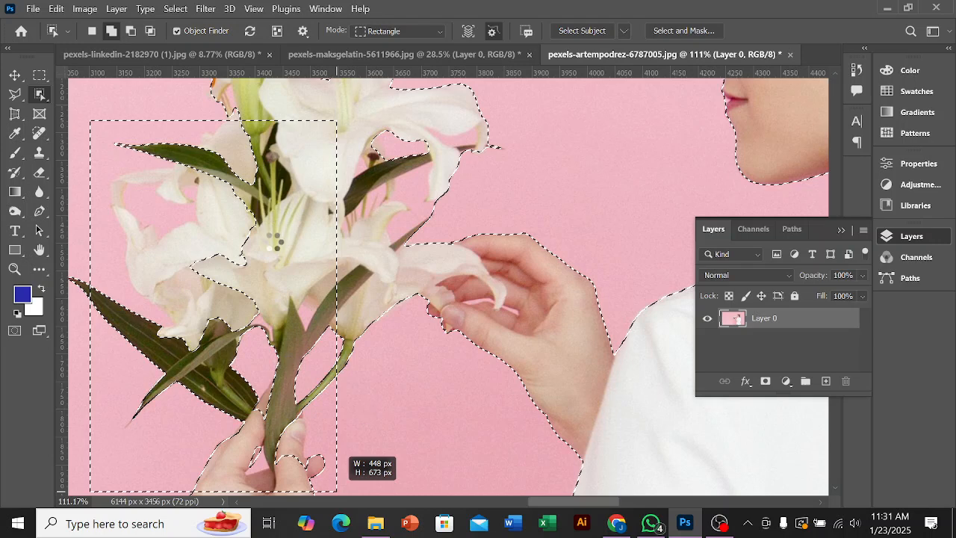
{"action": "scroll", "coordinate": [272, 242], "scroll_direction": "down", "scroll_amount": 3}
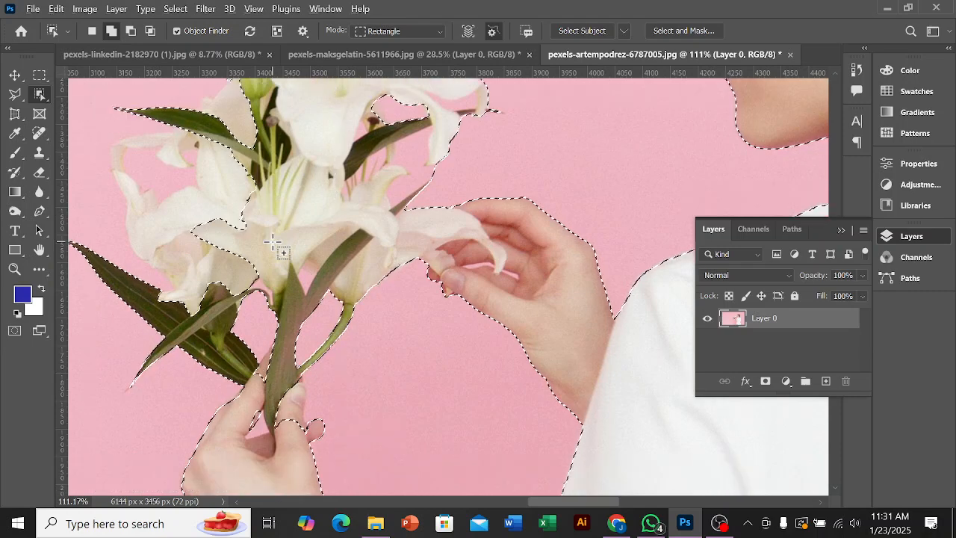
Step: Examine the selection edges around the lower hand, the flower stems and the petals
{"action": "scroll", "coordinate": [273, 242], "scroll_direction": "up", "scroll_amount": 2}
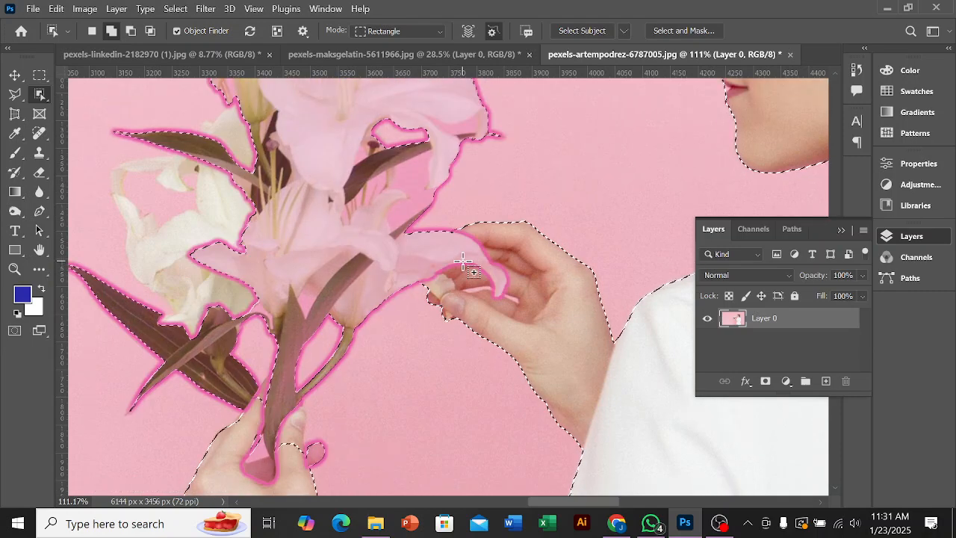
{"action": "scroll", "coordinate": [358, 271], "scroll_direction": "down", "scroll_amount": 5}
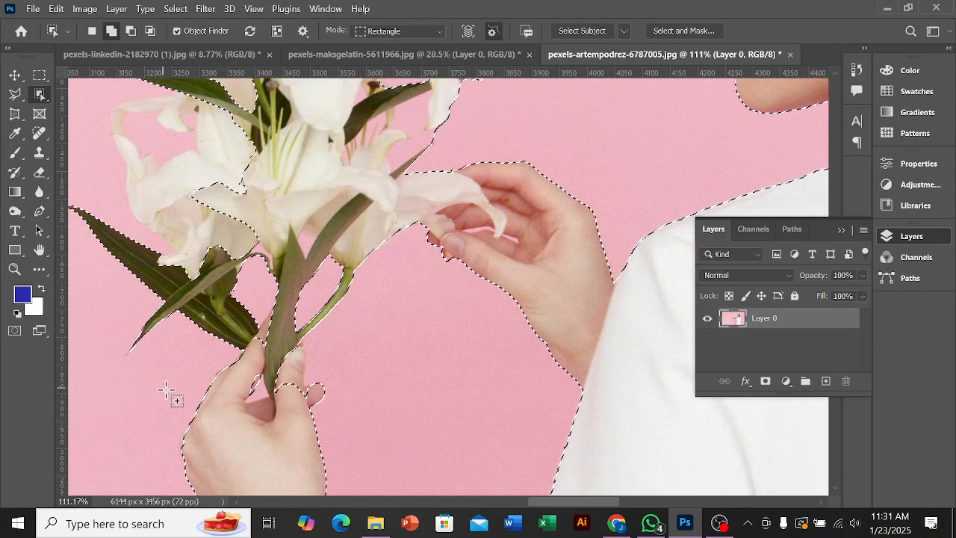
{"action": "scroll", "coordinate": [160, 390], "scroll_direction": "up", "scroll_amount": 6}
{"action": "scroll", "coordinate": [299, 414], "scroll_direction": "down", "scroll_amount": 3}
{"action": "scroll", "coordinate": [342, 425], "scroll_direction": "up", "scroll_amount": 3}
{"action": "key", "text": "alt"}
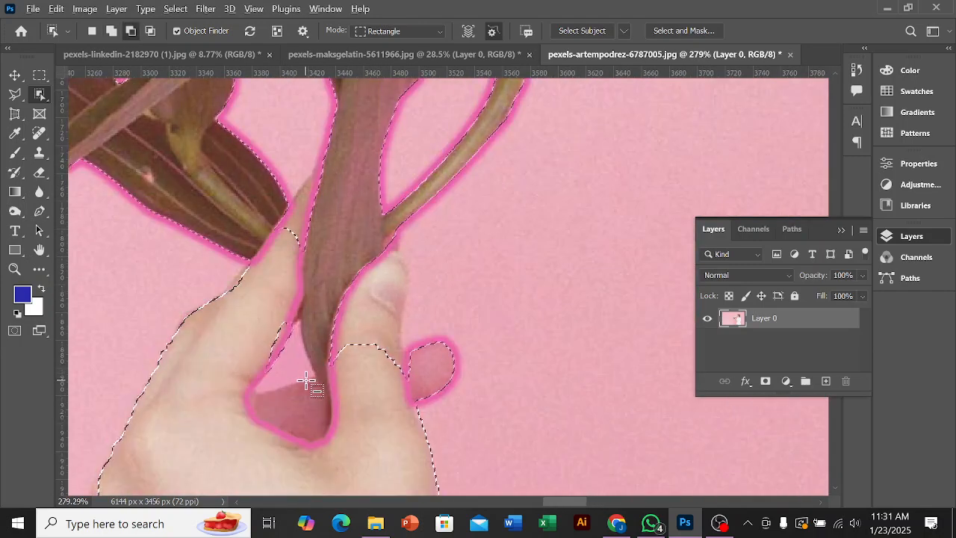
{"action": "scroll", "coordinate": [224, 377], "scroll_direction": "down", "scroll_amount": 4}
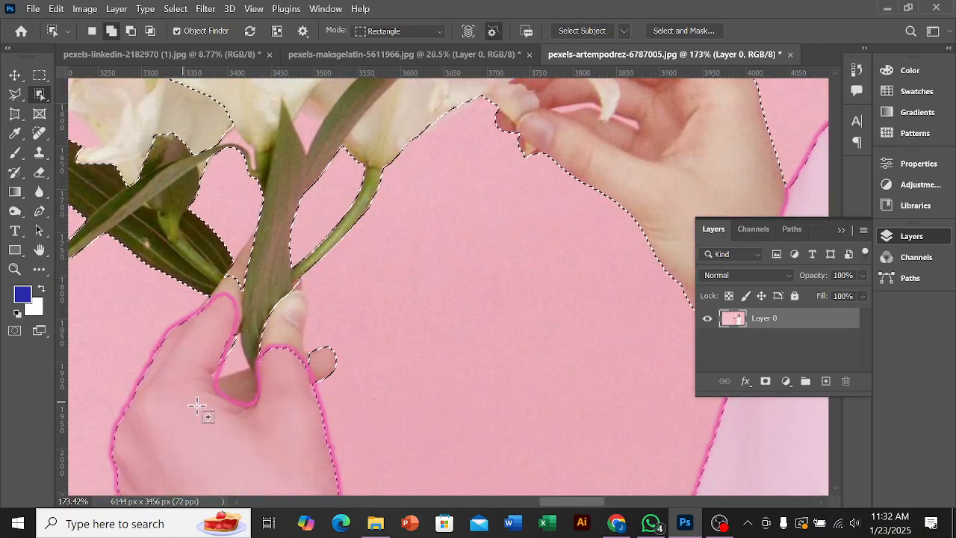
{"action": "scroll", "coordinate": [404, 444], "scroll_direction": "down", "scroll_amount": 3}
{"action": "scroll", "coordinate": [401, 441], "scroll_direction": "down", "scroll_amount": 4}
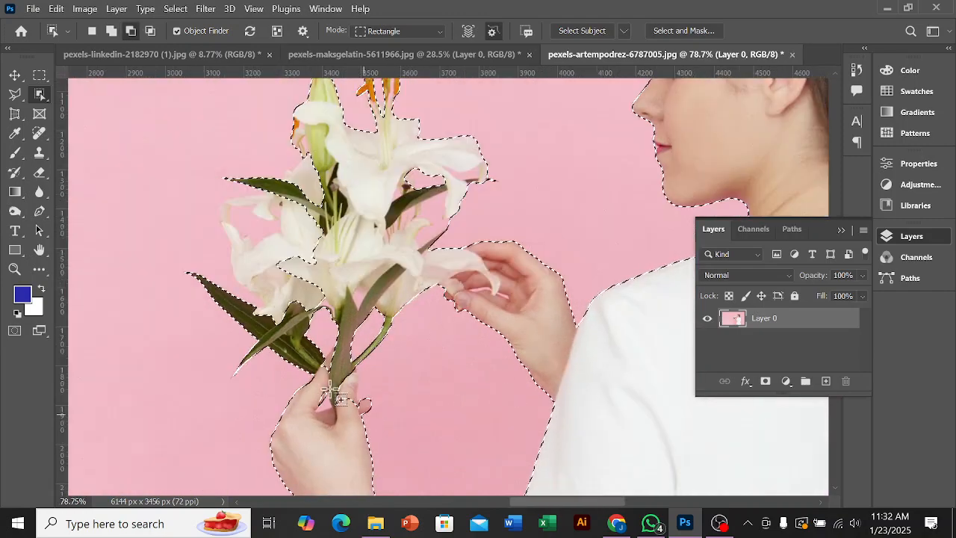
Step: Try masking Layer 0 with the selection of the woman and lilies, undoing the mask each time
{"action": "scroll", "coordinate": [354, 313], "scroll_direction": "down", "scroll_amount": 2}
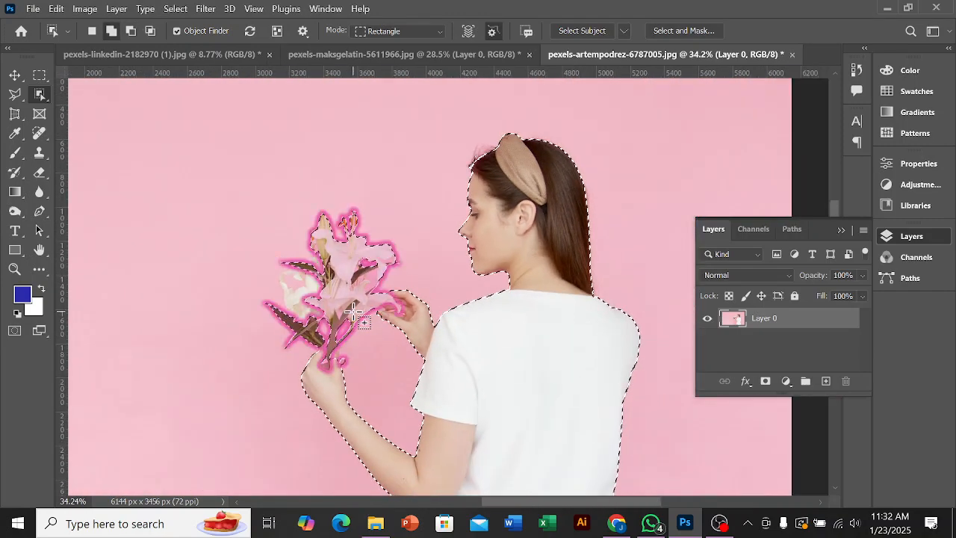
{"action": "left_click", "coordinate": [766, 384]}
{"action": "scroll", "coordinate": [278, 355], "scroll_direction": "down", "scroll_amount": 1}
{"action": "key", "text": "ctrl+z"}
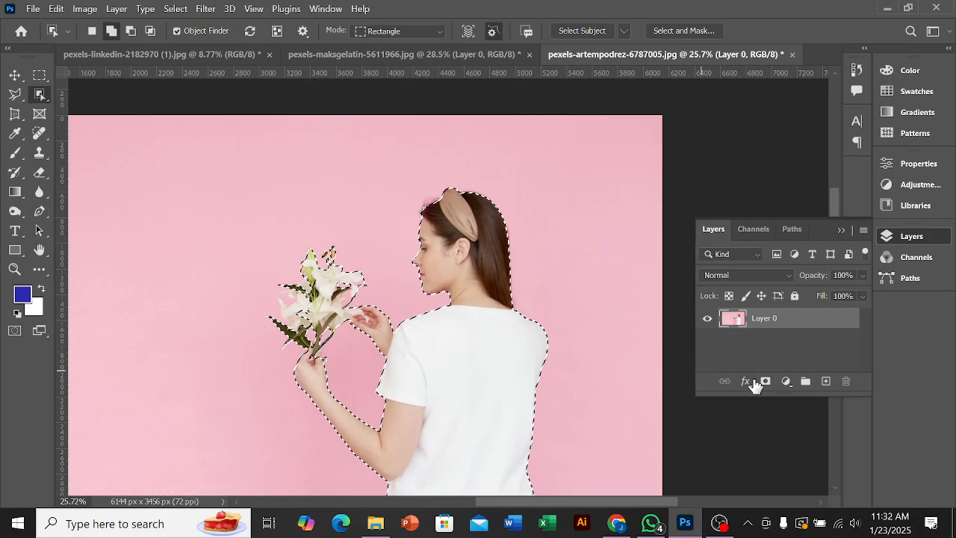
{"action": "left_click", "coordinate": [766, 382]}
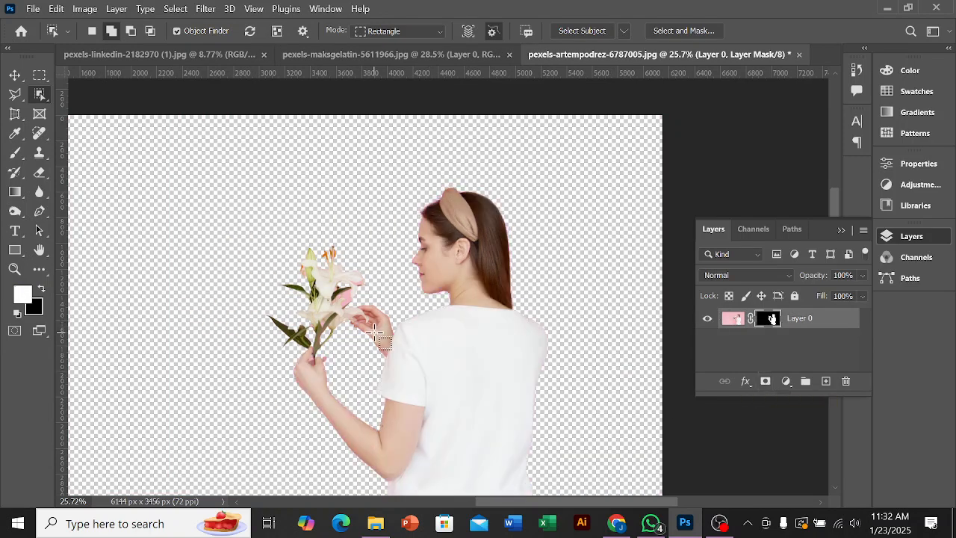
{"action": "scroll", "coordinate": [444, 374], "scroll_direction": "down", "scroll_amount": 2}
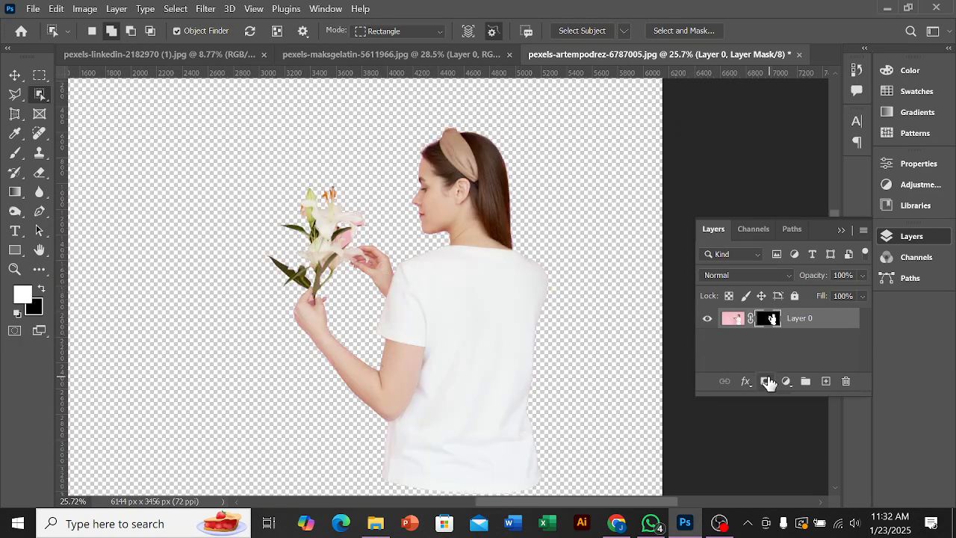
{"action": "key", "text": "ctrl+z"}
{"action": "scroll", "coordinate": [384, 305], "scroll_direction": "down", "scroll_amount": 2}
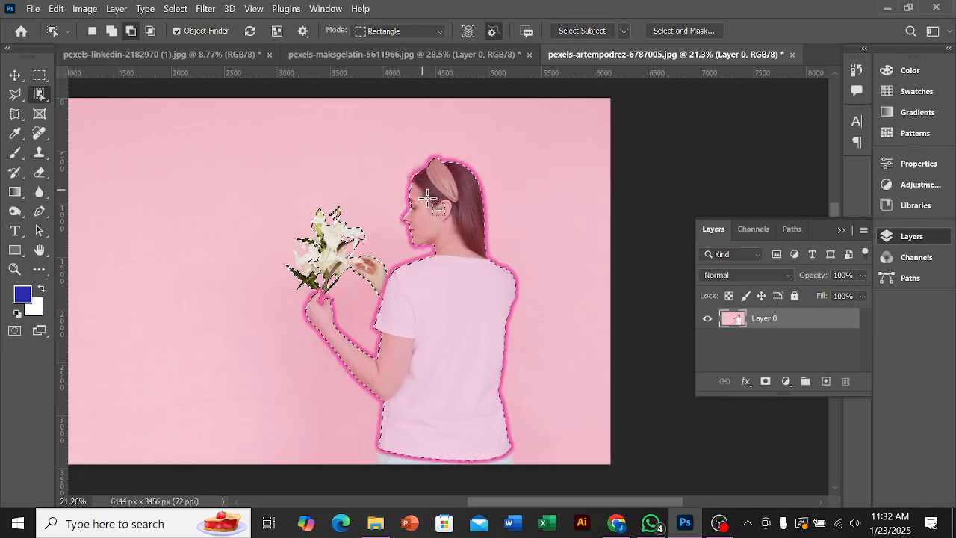
{"action": "scroll", "coordinate": [426, 196], "scroll_direction": "up", "scroll_amount": 3}
{"action": "left_click", "coordinate": [765, 381]}
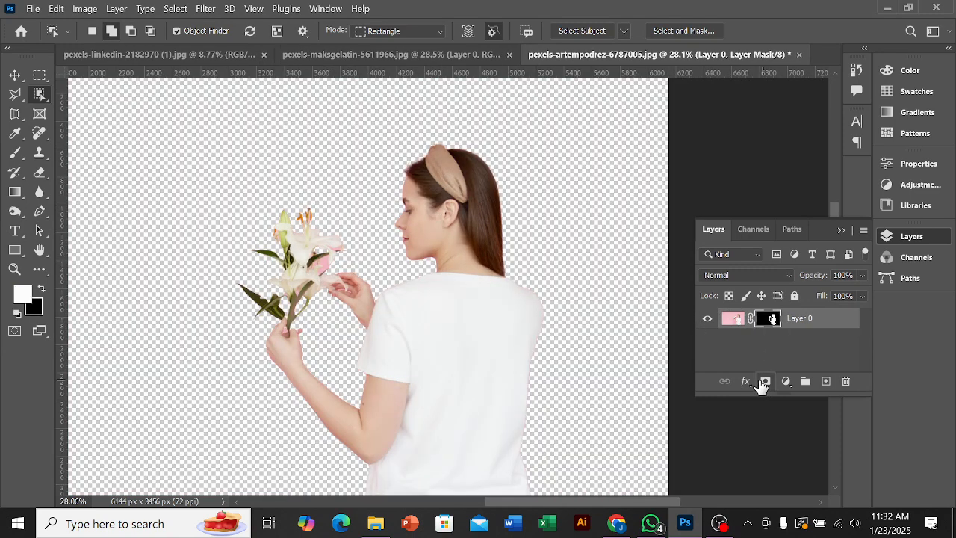
{"action": "scroll", "coordinate": [329, 284], "scroll_direction": "down", "scroll_amount": 3}
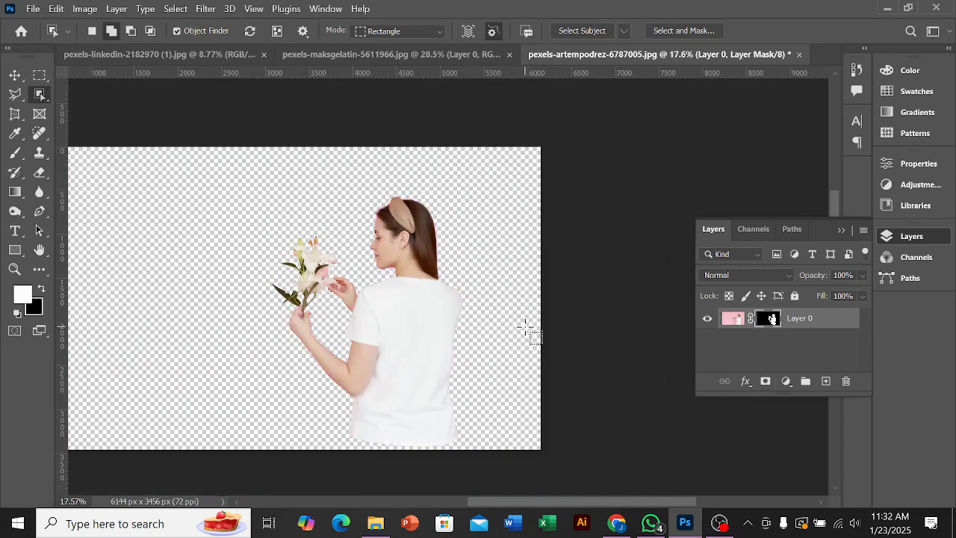
{"action": "key", "text": "ctrl+z"}
Step: Try to add the jeans strip below the shirt hem to the selection with object-selection rectangles
{"action": "scroll", "coordinate": [366, 386], "scroll_direction": "down", "scroll_amount": 2}
{"action": "scroll", "coordinate": [358, 391], "scroll_direction": "up", "scroll_amount": 2}
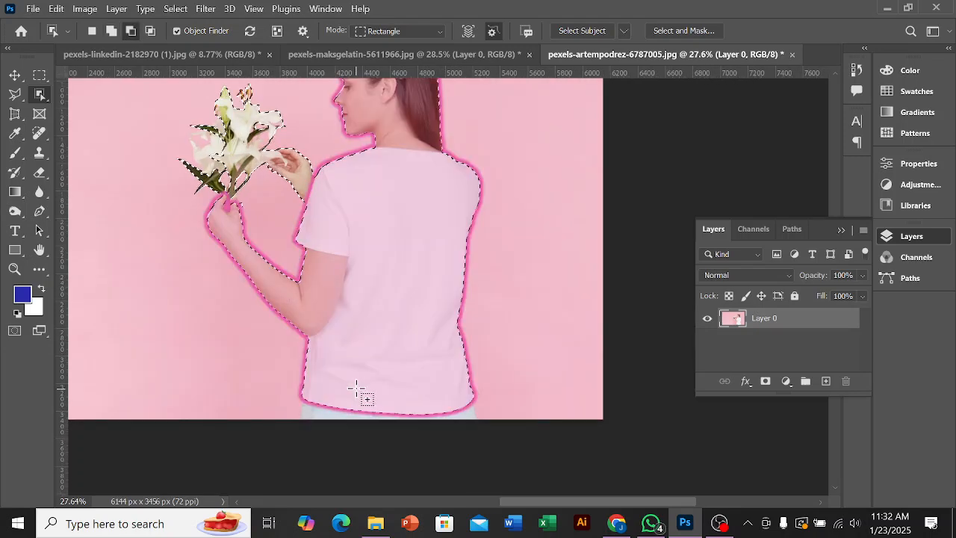
{"action": "scroll", "coordinate": [348, 374], "scroll_direction": "down", "scroll_amount": 2}
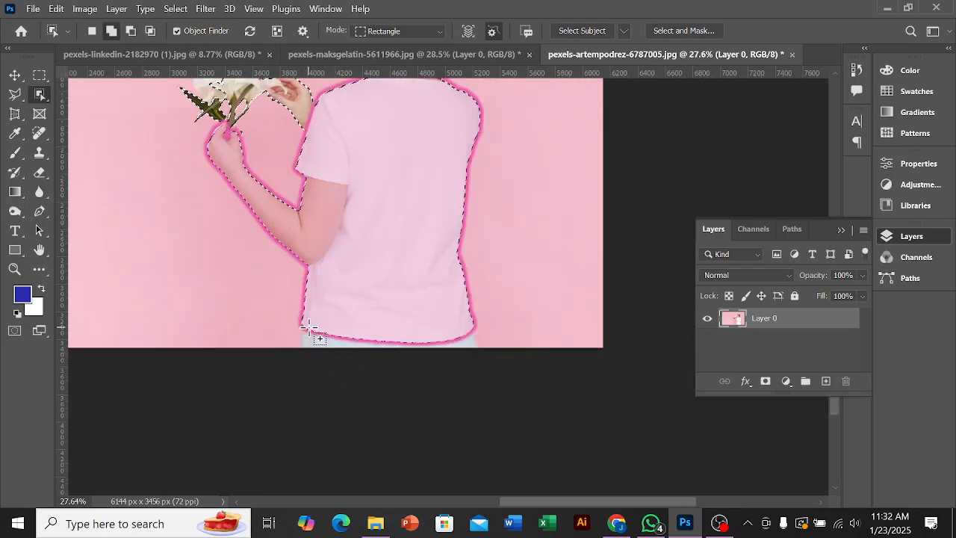
{"action": "left_click_drag", "start_coordinate": [300, 314], "coordinate": [482, 410]}
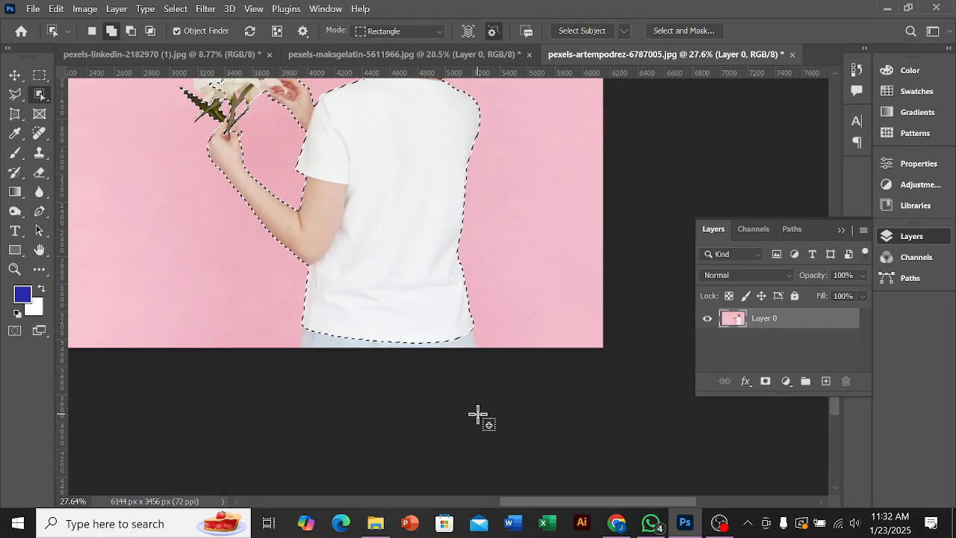
{"action": "left_click_drag", "start_coordinate": [308, 339], "coordinate": [482, 402]}
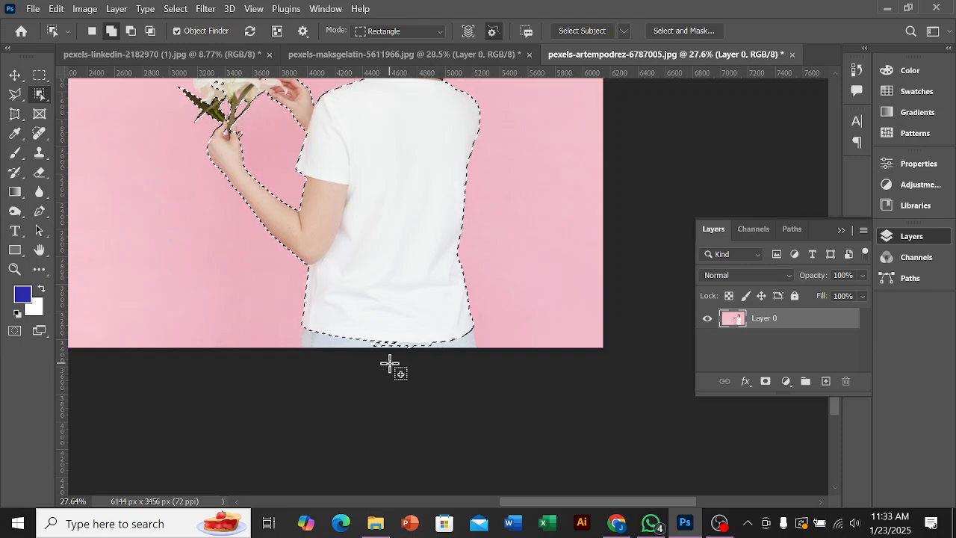
{"action": "scroll", "coordinate": [391, 364], "scroll_direction": "up", "scroll_amount": 3, "text": "alt"}
{"action": "scroll", "coordinate": [459, 401], "scroll_direction": "down", "scroll_amount": 3, "text": "alt"}
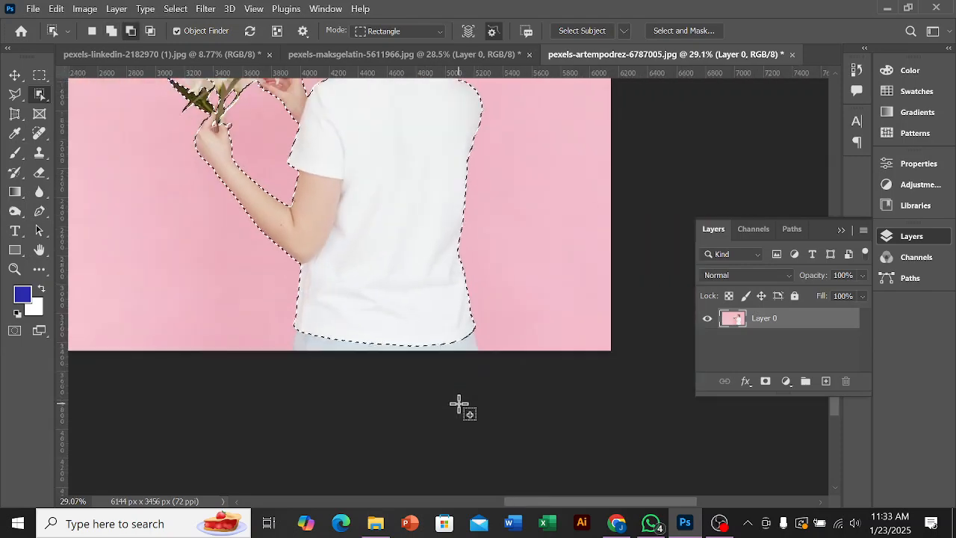
Step: Add a layer mask to Layer 0 from the selection to hide the pink background
{"action": "scroll", "coordinate": [459, 407], "scroll_direction": "up", "scroll_amount": 3}
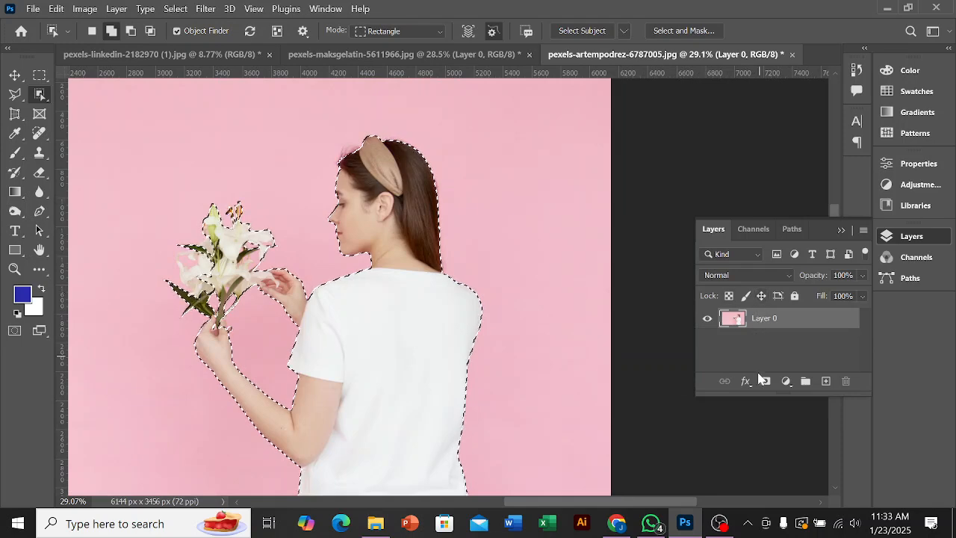
{"action": "left_click", "coordinate": [765, 387]}
{"action": "scroll", "coordinate": [366, 366], "scroll_direction": "down", "scroll_amount": 2, "text": "alt"}
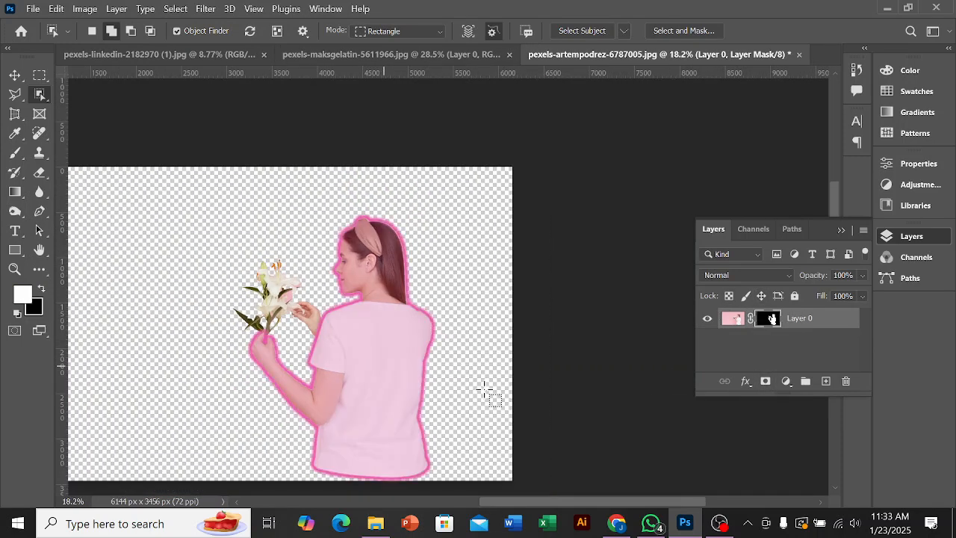
{"action": "scroll", "coordinate": [116, 390], "scroll_direction": "down", "scroll_amount": 2, "text": "alt"}
Step: Move the masked woman left and slightly down toward the canvas centre, and deselect the layer
{"action": "key", "text": "v"}
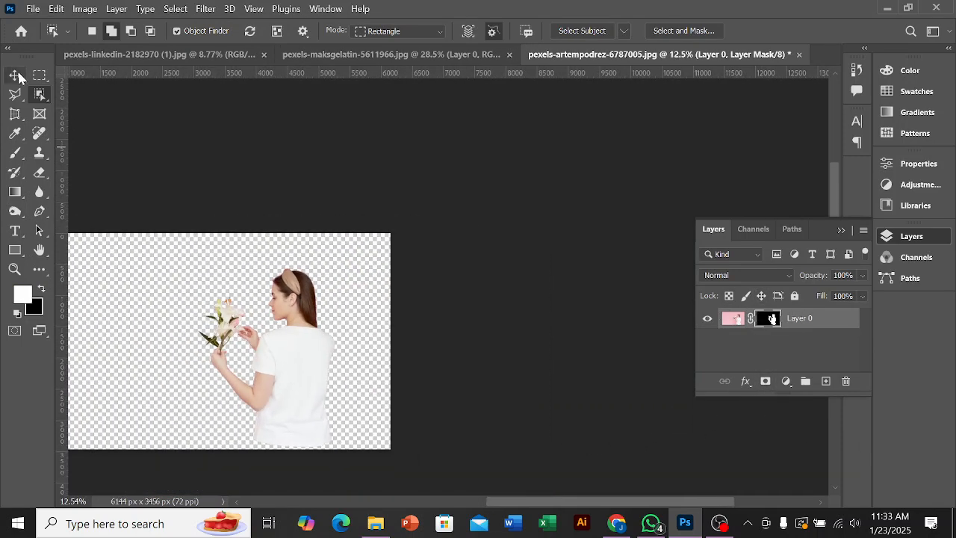
{"action": "left_click_drag", "start_coordinate": [314, 341], "coordinate": [250, 353]}
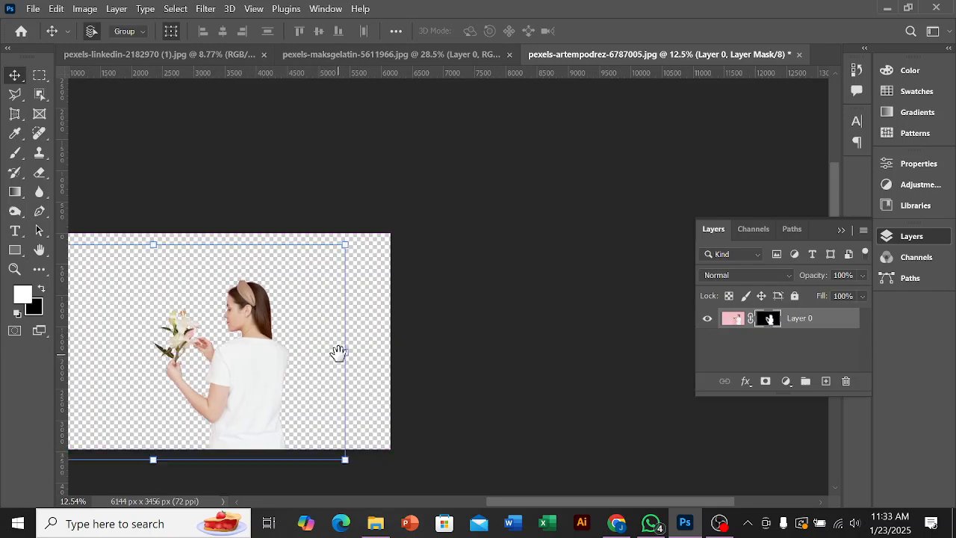
{"action": "left_click_drag", "start_coordinate": [337, 352], "coordinate": [487, 355]}
{"action": "left_click_drag", "start_coordinate": [510, 404], "coordinate": [477, 417]}
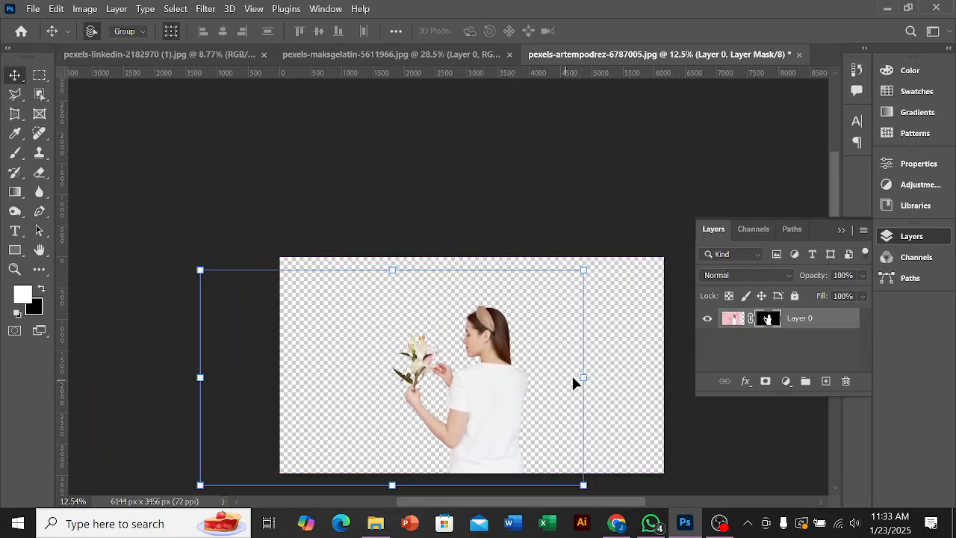
{"action": "left_click", "coordinate": [629, 371]}
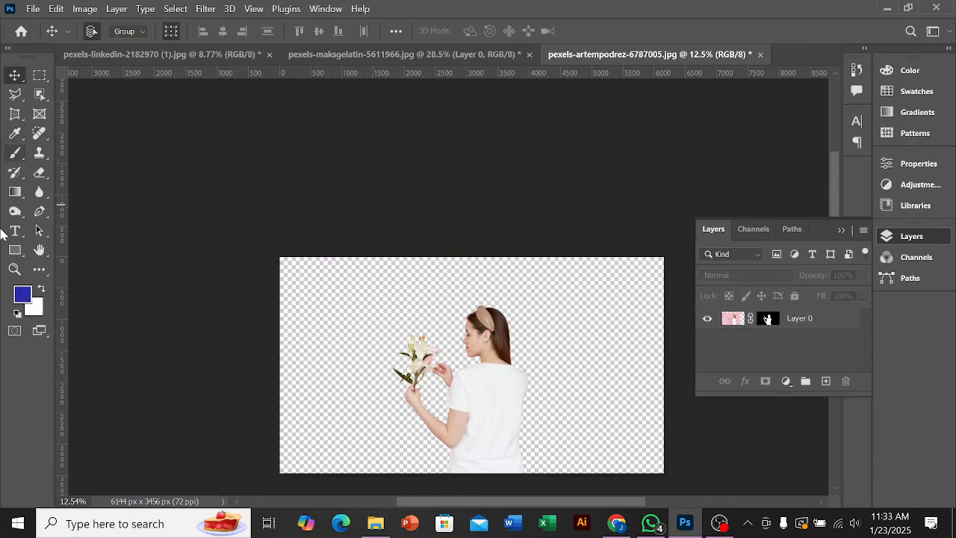
Step: Draw a 7421 by 4555 px rectangle covering the whole canvas and fill it with pink #f464b2
{"action": "left_click", "coordinate": [15, 250]}
{"action": "left_click_drag", "start_coordinate": [230, 235], "coordinate": [694, 457]}
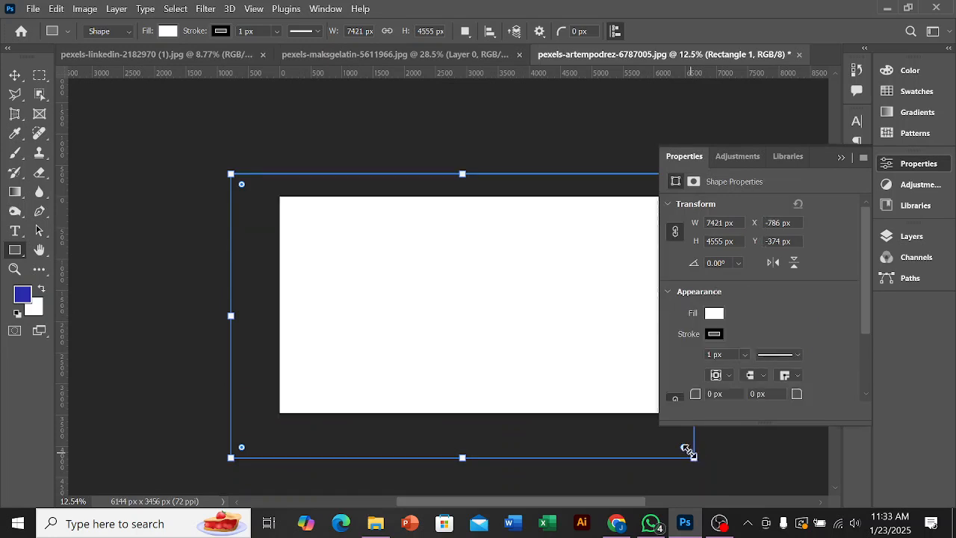
{"action": "left_click", "coordinate": [713, 314]}
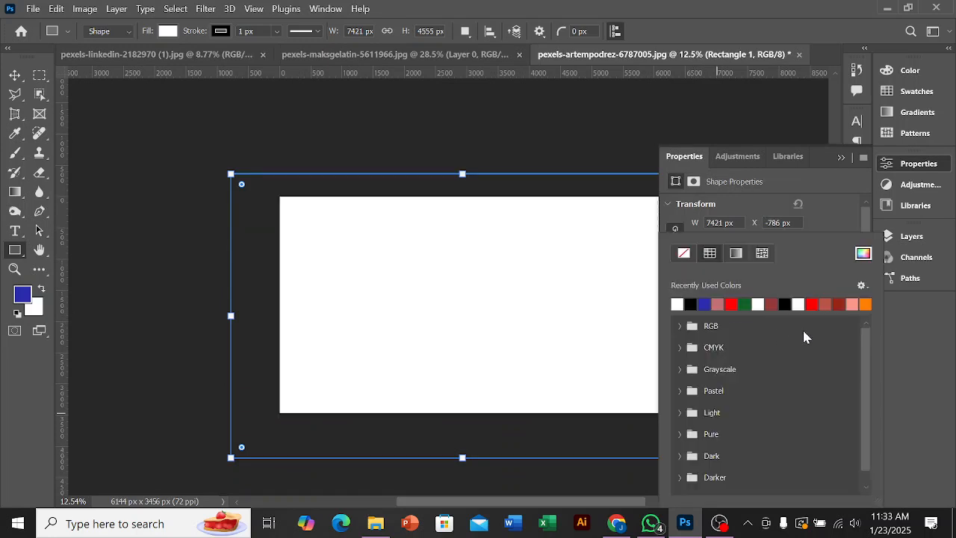
{"action": "left_click", "coordinate": [863, 254]}
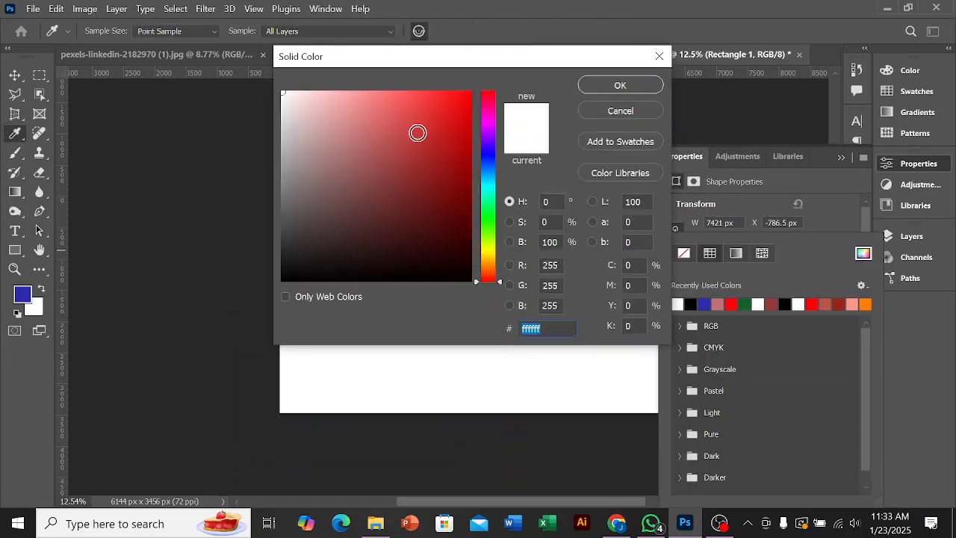
{"action": "left_click", "coordinate": [486, 116]}
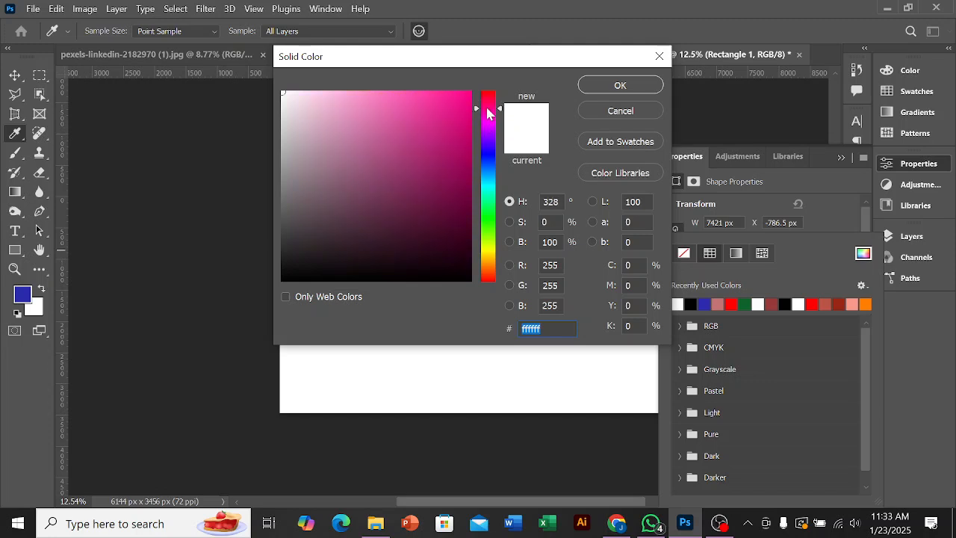
{"action": "mouse_move", "coordinate": [408, 119]}
{"action": "left_mouse_down"}
{"action": "mouse_move", "coordinate": [420, 101]}
{"action": "mouse_move", "coordinate": [393, 98]}
{"action": "left_mouse_up"}
{"action": "left_click", "coordinate": [593, 84]}
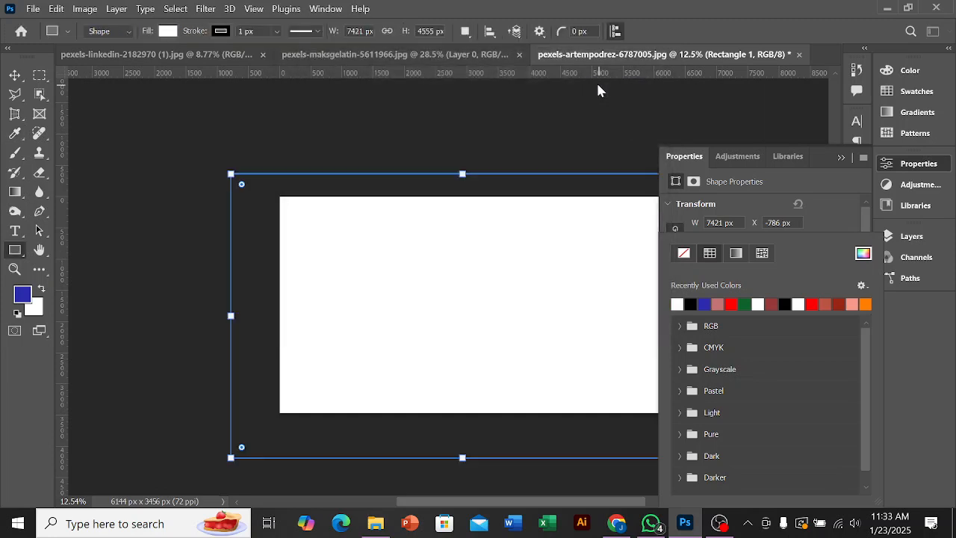
{"action": "left_click", "coordinate": [837, 157]}
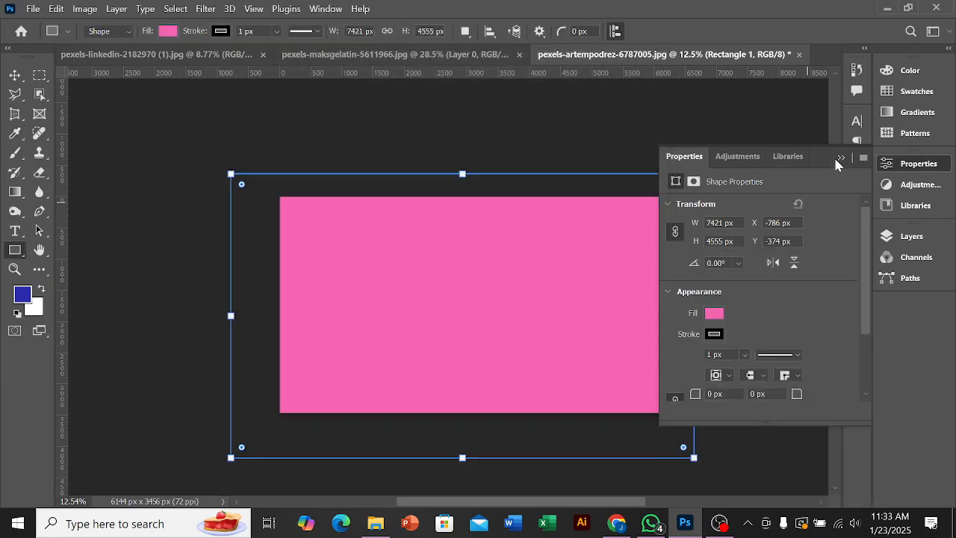
{"action": "left_click", "coordinate": [839, 158]}
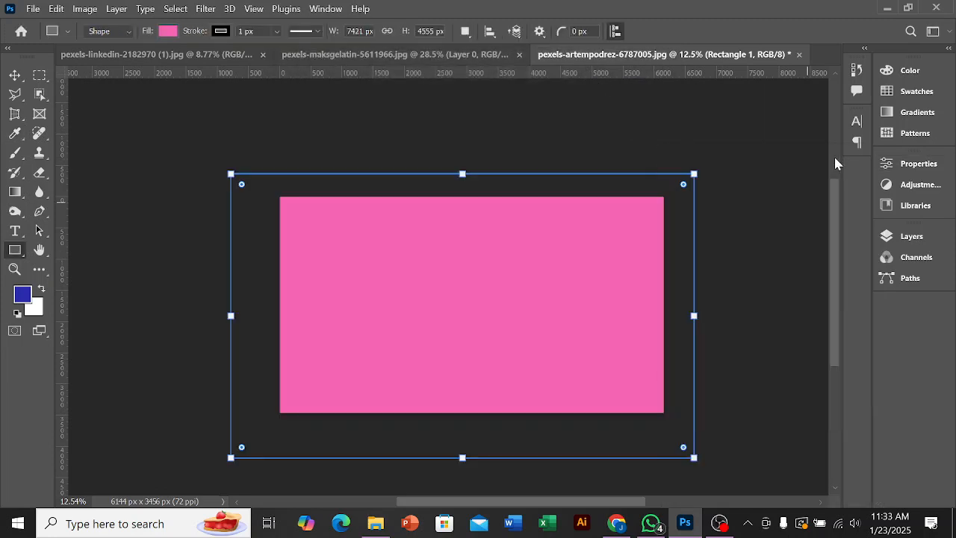
Step: Place the pink rectangle layer beneath the masked Layer 0 as the woman's new background
{"action": "left_click", "coordinate": [911, 237]}
{"action": "left_click_drag", "start_coordinate": [788, 323], "coordinate": [792, 340]}
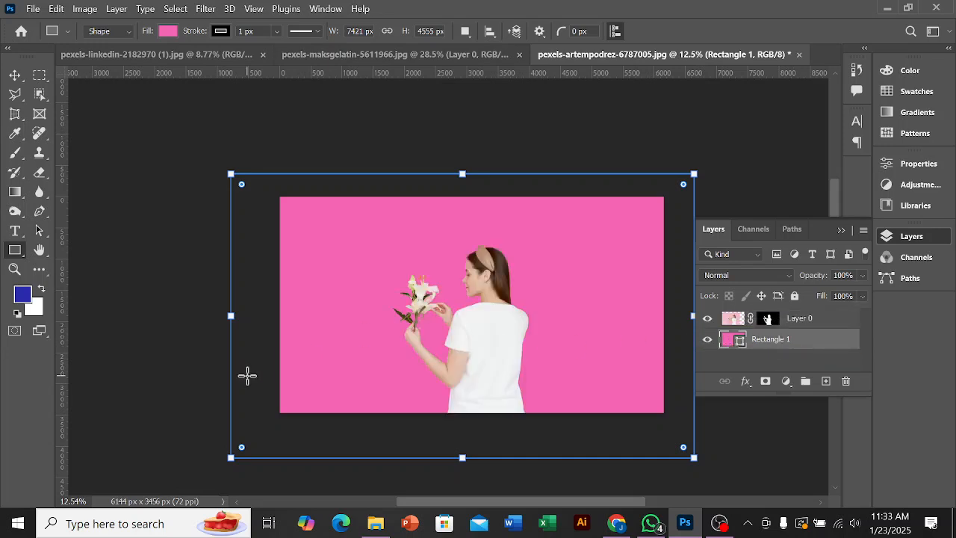
{"action": "scroll", "coordinate": [441, 371], "scroll_direction": "up", "scroll_amount": 5}
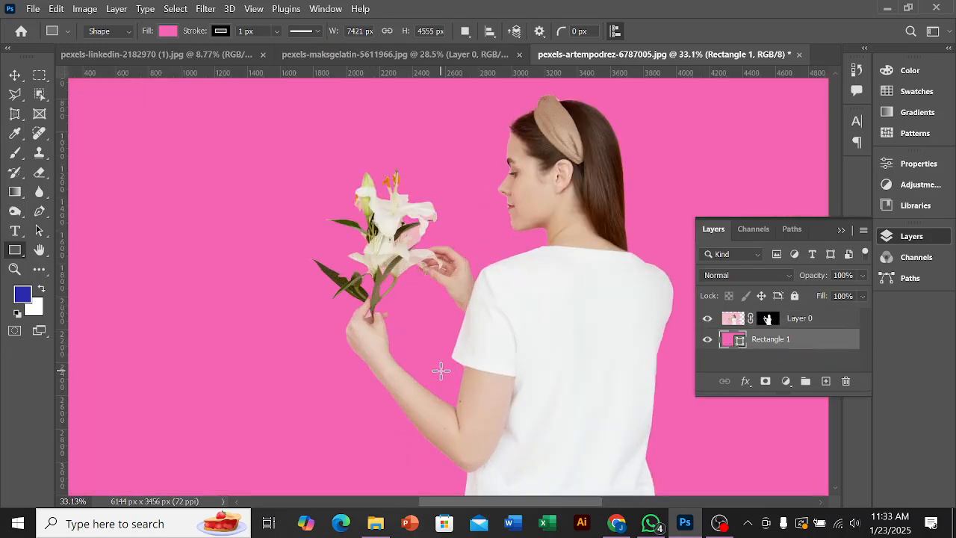
{"action": "scroll", "coordinate": [374, 283], "scroll_direction": "up", "scroll_amount": 2}
{"action": "scroll", "coordinate": [434, 297], "scroll_direction": "down", "scroll_amount": 1}
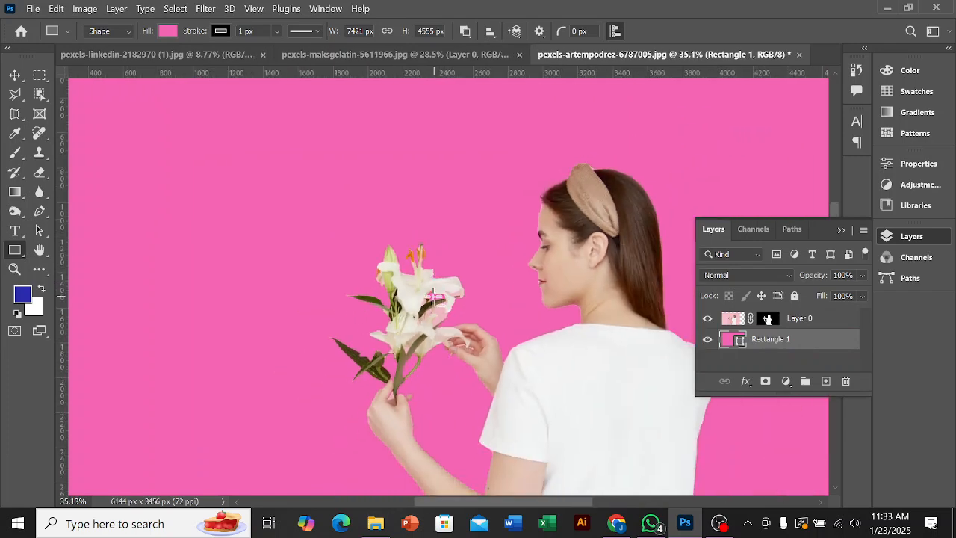
{"action": "scroll", "coordinate": [435, 297], "scroll_direction": "down", "scroll_amount": 2}
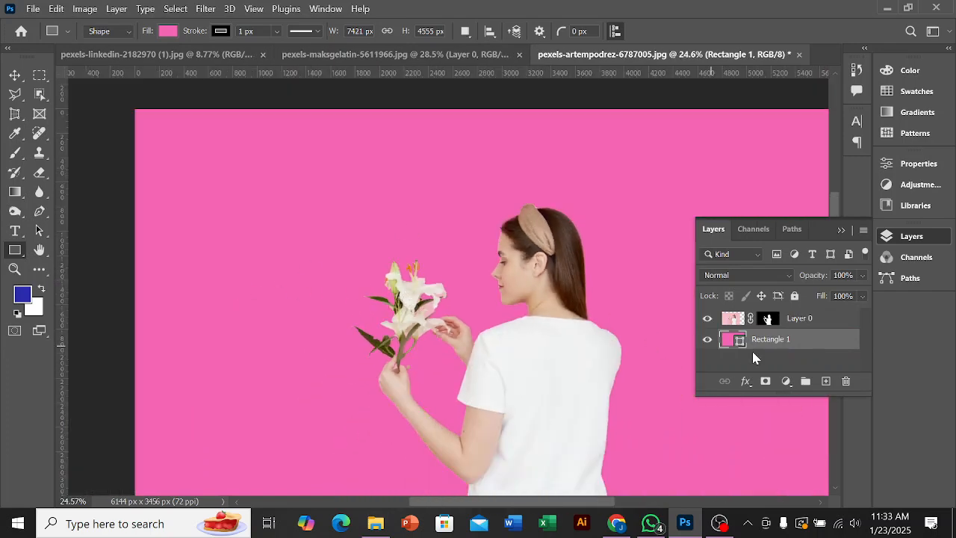
Step: Change the background rectangle's fill to the softer pink #e897af, sampled from the photo near the bouquet
{"action": "double_click", "coordinate": [740, 346]}
{"action": "left_click_drag", "start_coordinate": [508, 67], "coordinate": [291, 54]}
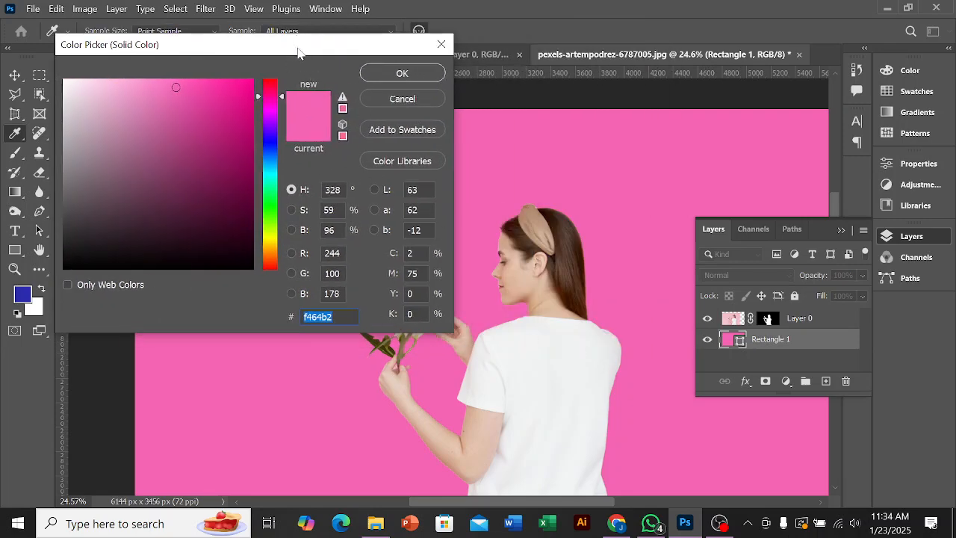
{"action": "left_click_drag", "start_coordinate": [296, 45], "coordinate": [756, 191]}
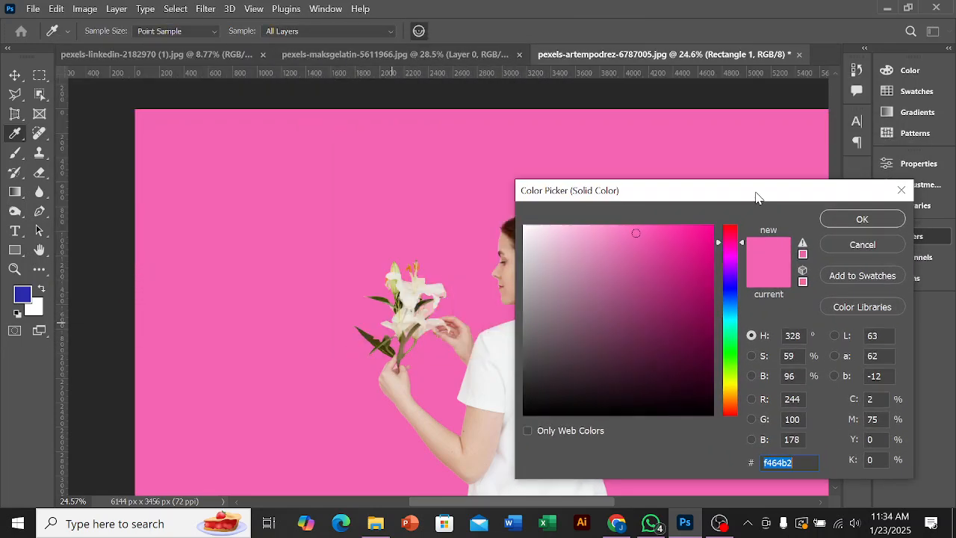
{"action": "left_click", "coordinate": [403, 359]}
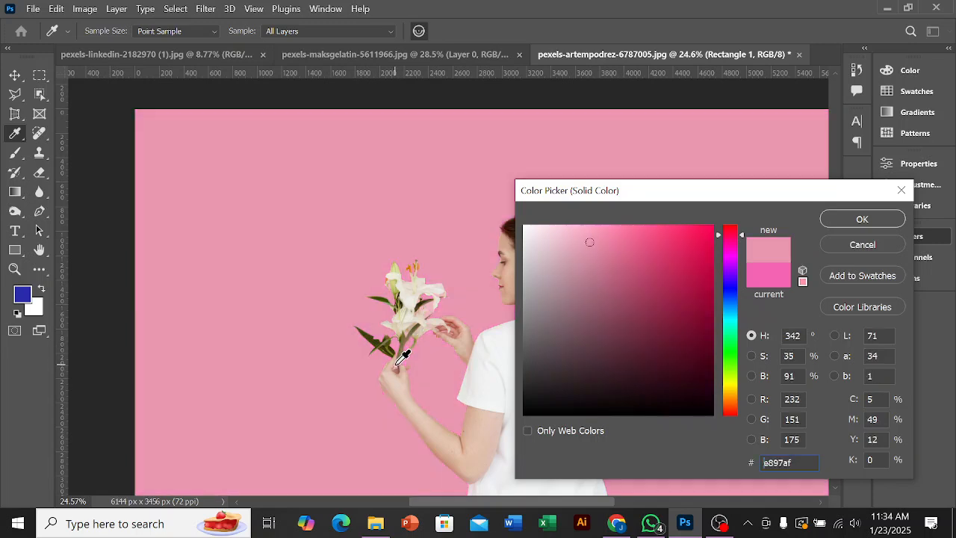
{"action": "left_click", "coordinate": [863, 220]}
{"action": "scroll", "coordinate": [285, 307], "scroll_direction": "down", "scroll_amount": 1}
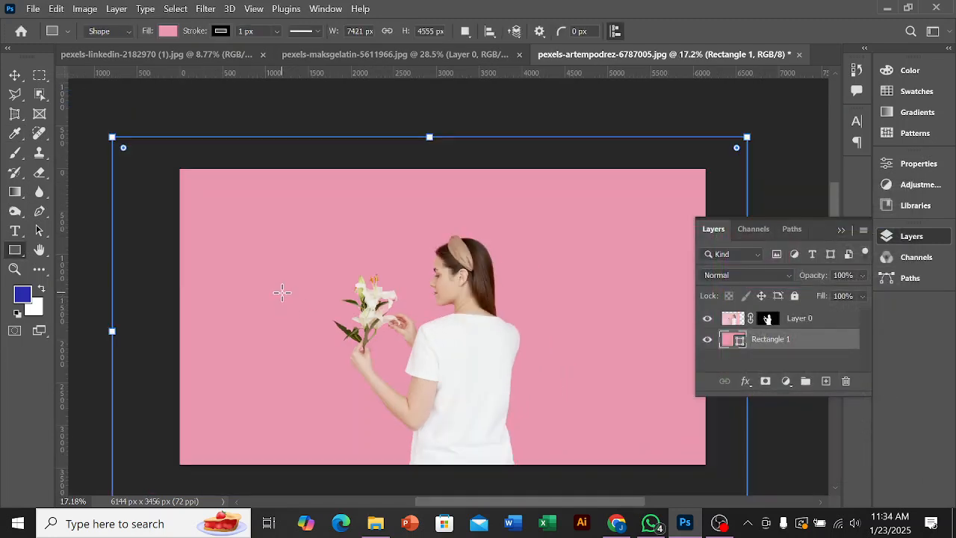
Step: Examine the cutout edges around the lilies, hands and hair against the pink background
{"action": "left_click", "coordinate": [842, 230]}
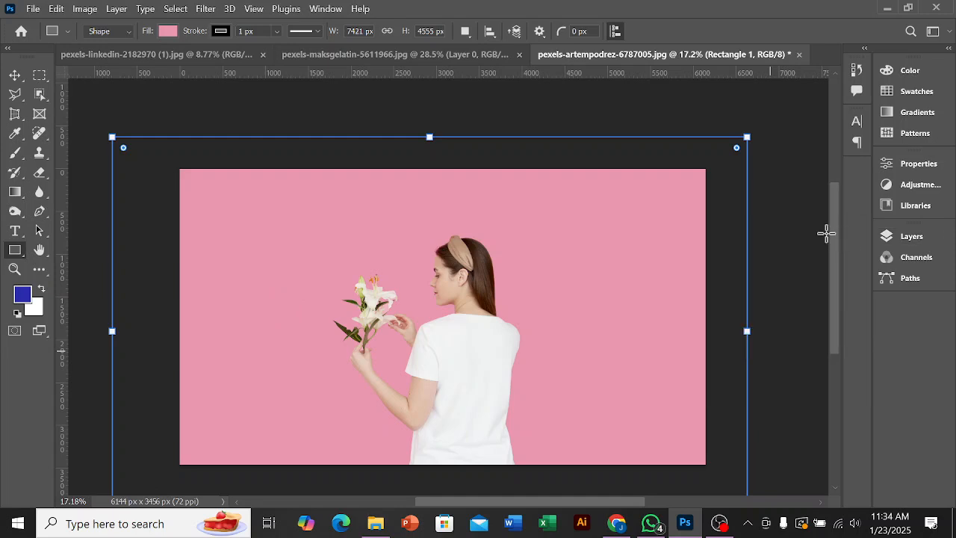
{"action": "scroll", "coordinate": [611, 256], "scroll_direction": "down", "scroll_amount": 2}
{"action": "scroll", "coordinate": [375, 281], "scroll_direction": "up", "scroll_amount": 2}
{"action": "scroll", "coordinate": [375, 280], "scroll_direction": "up", "scroll_amount": 2}
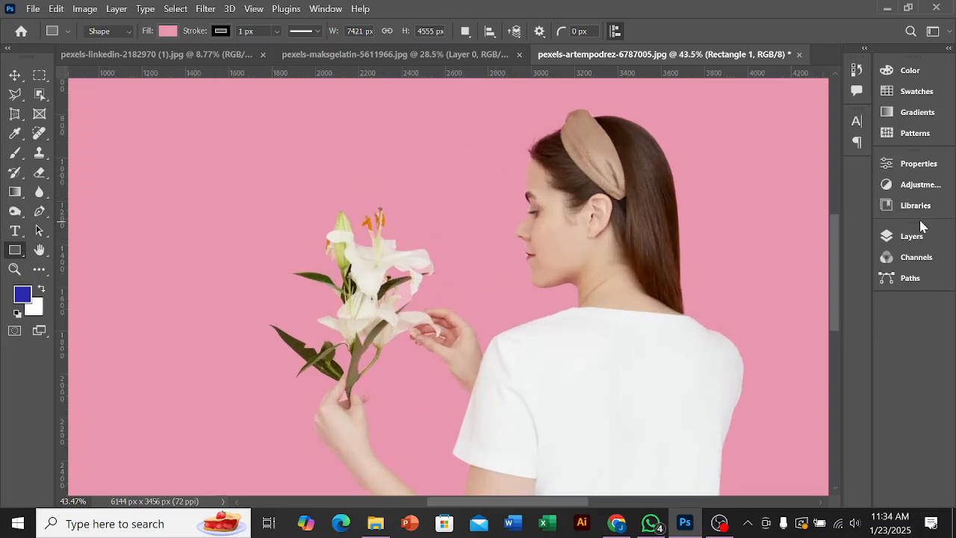
Step: Undo the background rectangle's softer pink fill and its placement beneath the masked Layer 0
{"action": "left_click", "coordinate": [907, 238]}
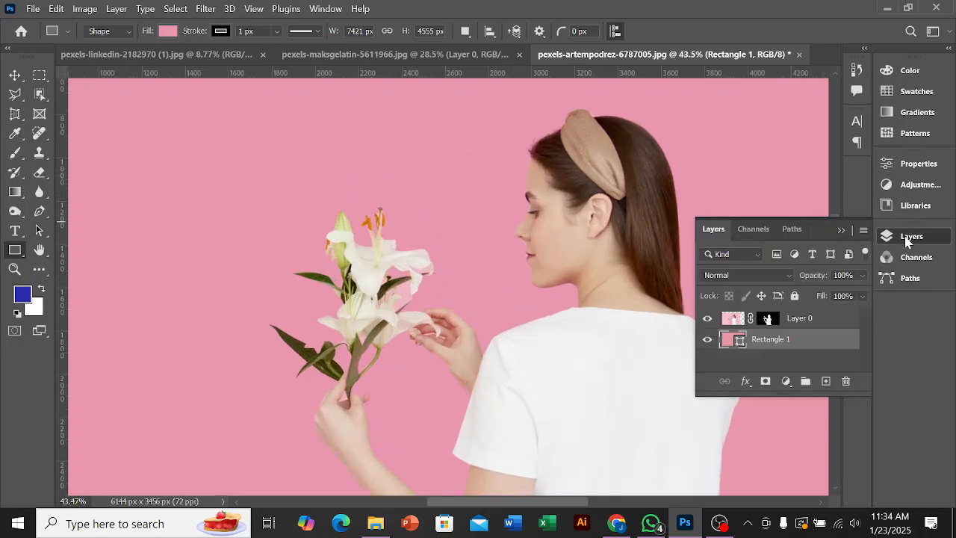
{"action": "left_click", "coordinate": [841, 230]}
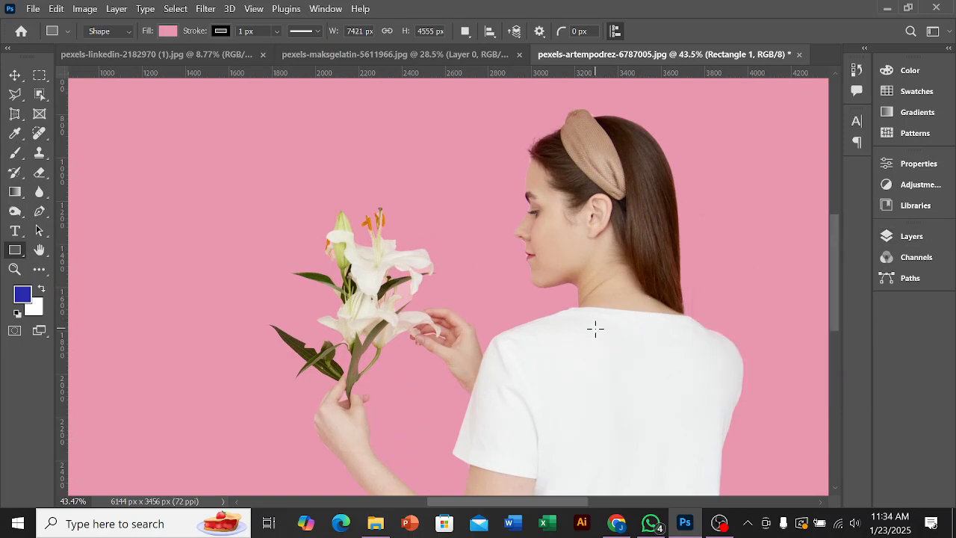
{"action": "key", "text": "ctrl+z"}
{"action": "scroll", "coordinate": [595, 329], "scroll_direction": "down", "scroll_amount": 2}
{"action": "key", "text": "ctrl+z"}
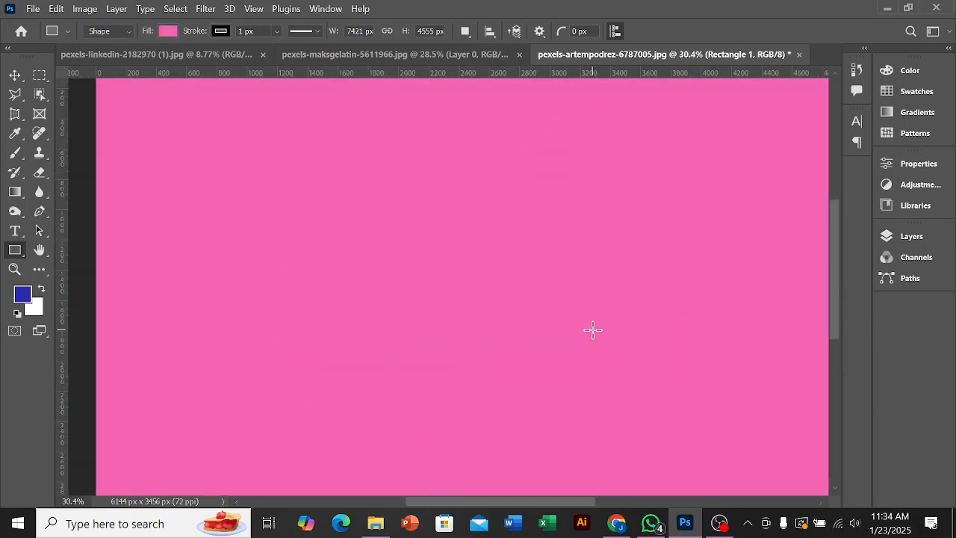
{"action": "scroll", "coordinate": [593, 329], "scroll_direction": "down", "scroll_amount": 2}
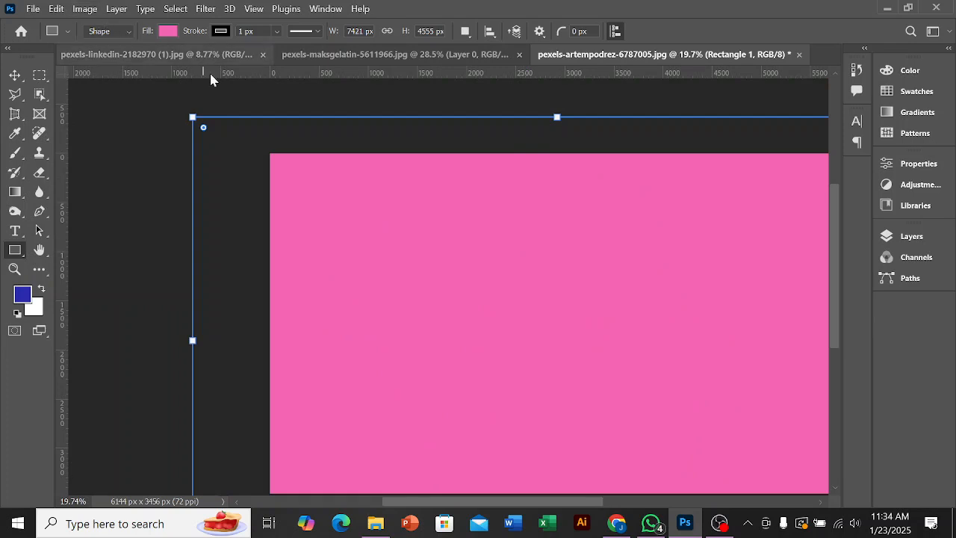
Step: Close pexels-artempodrez-6787005.jpg and pexels-maksgelatin-5611966.jpg without saving their changes
{"action": "left_click", "coordinate": [799, 54]}
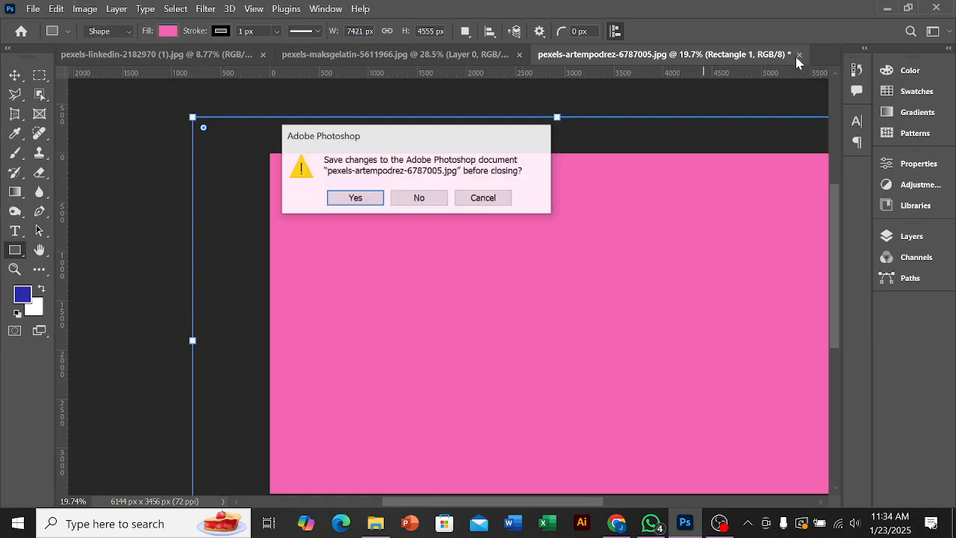
{"action": "left_click", "coordinate": [425, 203]}
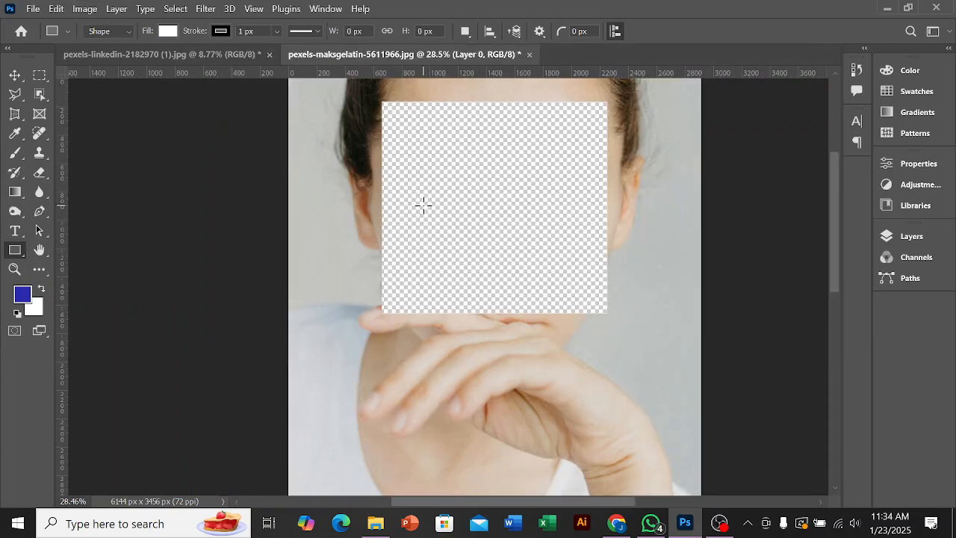
{"action": "left_click", "coordinate": [530, 55]}
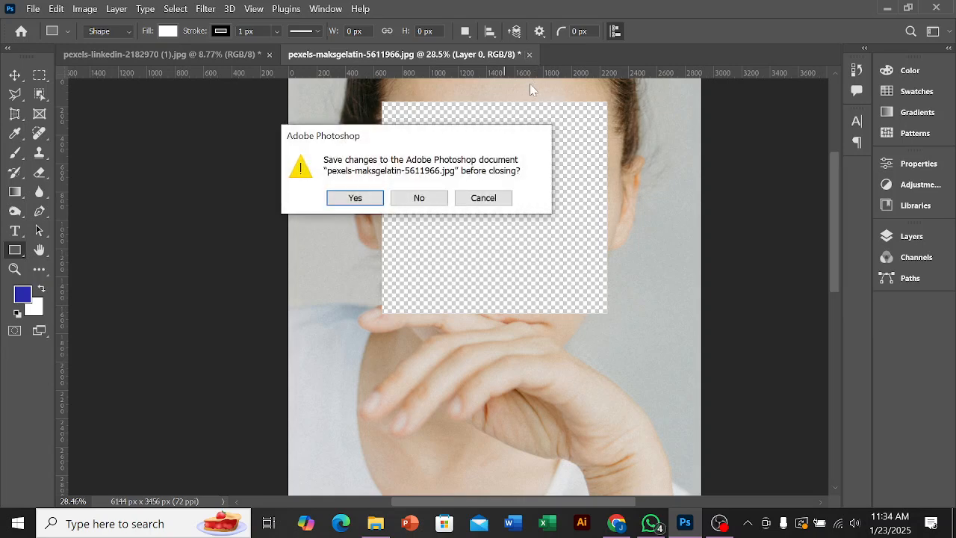
{"action": "left_click", "coordinate": [410, 198]}
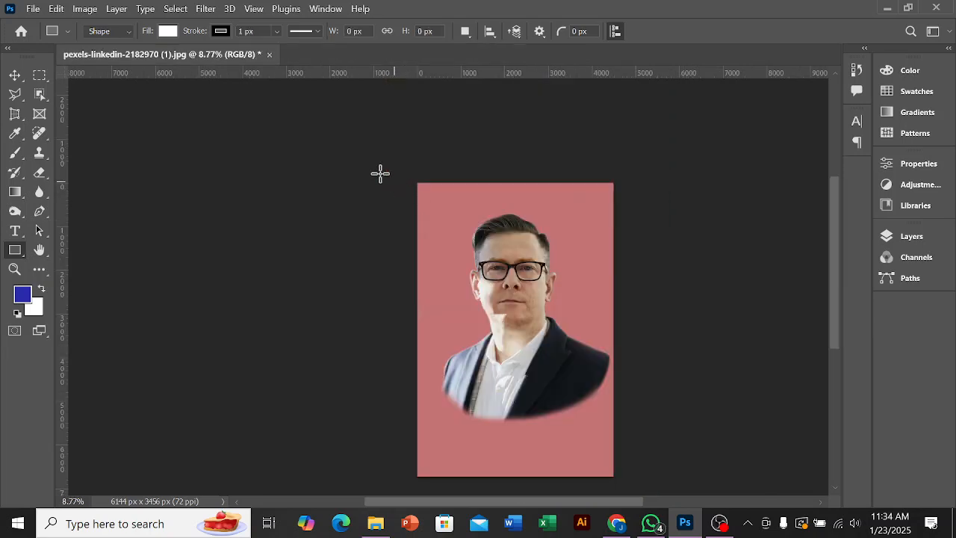
Step: Open the chameleon photo pexels-nikiemmert-27719619 from the Downloads folder
{"action": "left_click", "coordinate": [33, 11]}
{"action": "left_click", "coordinate": [51, 38]}
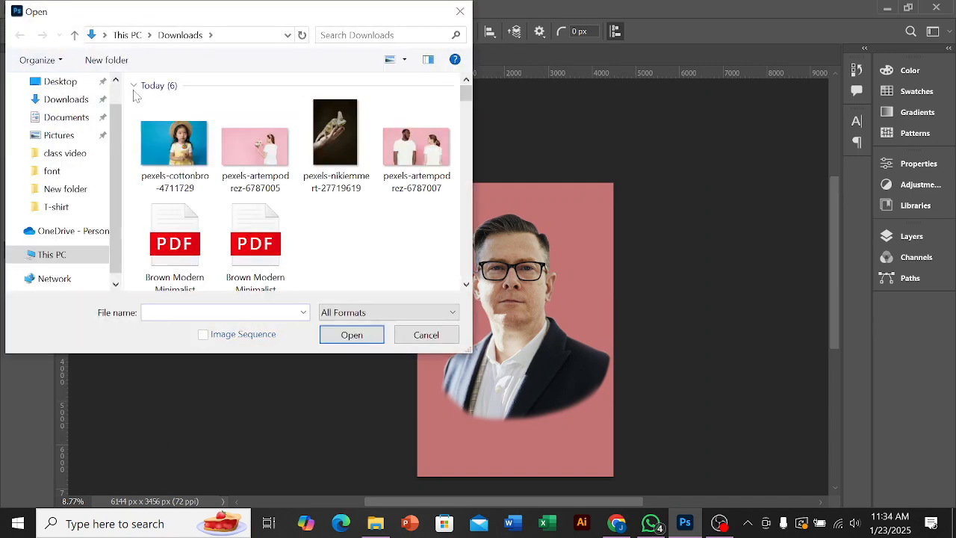
{"action": "left_click", "coordinate": [336, 149]}
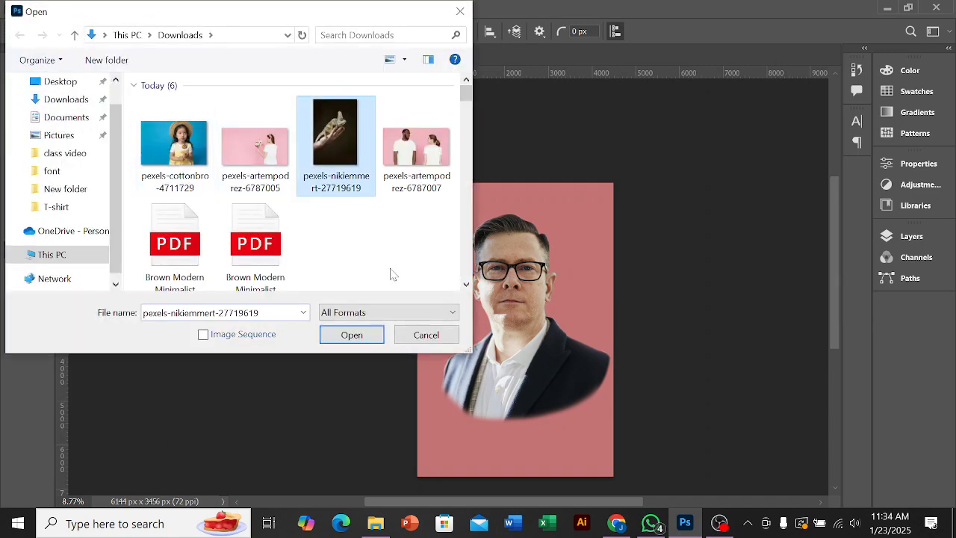
{"action": "left_click", "coordinate": [351, 335]}
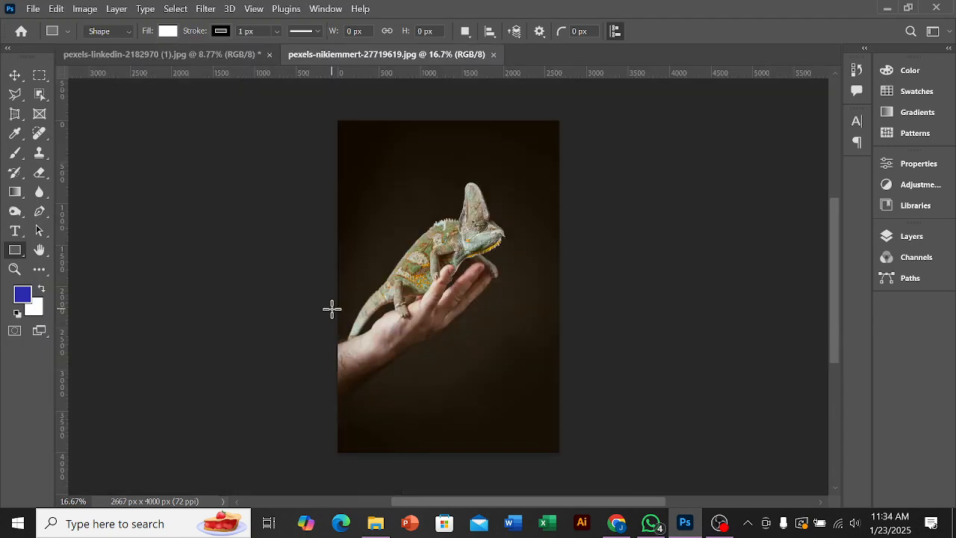
Step: Select the chameleon with the Object Selection tool and add the hand holding it to the selection
{"action": "scroll", "coordinate": [475, 252], "scroll_direction": "up", "scroll_amount": 3}
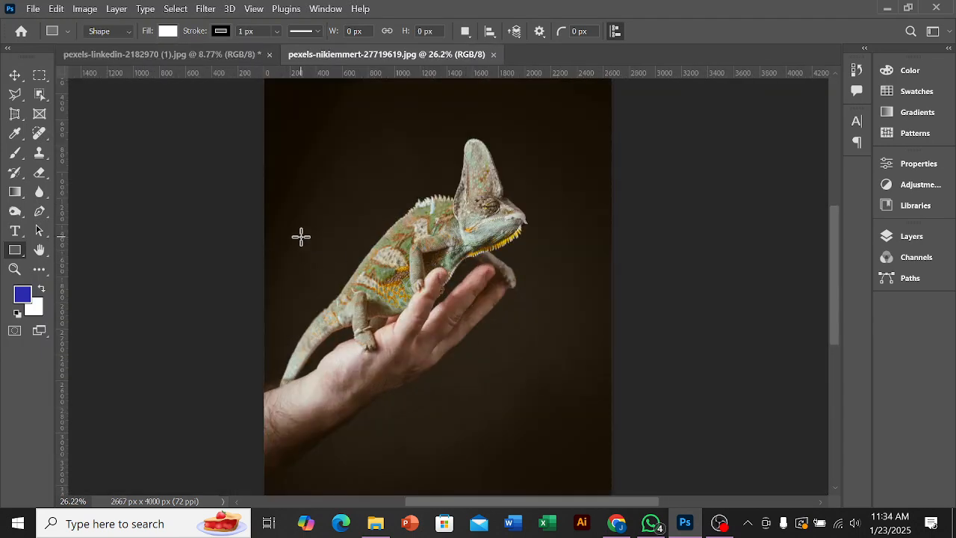
{"action": "left_click", "coordinate": [40, 95]}
{"action": "scroll", "coordinate": [428, 237], "scroll_direction": "up", "scroll_amount": 2}
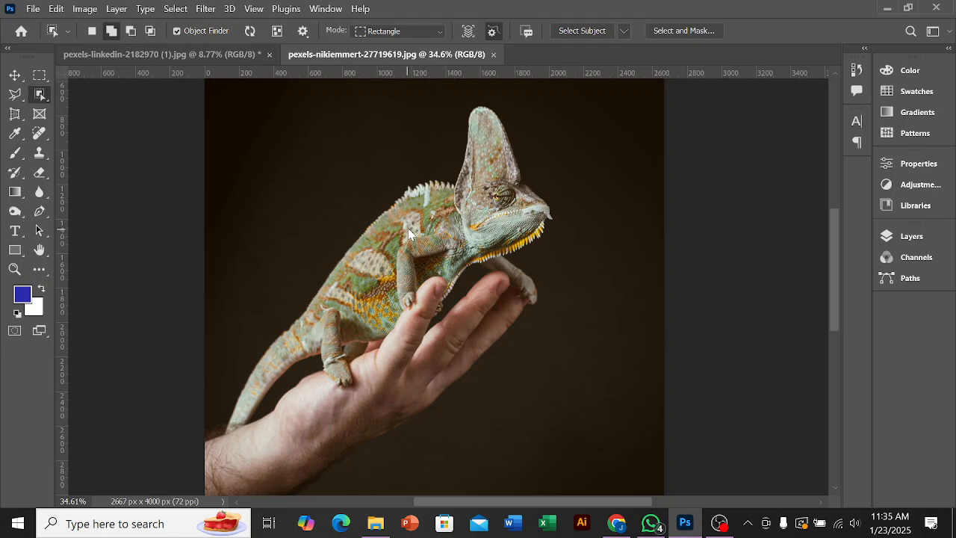
{"action": "left_click", "coordinate": [408, 228]}
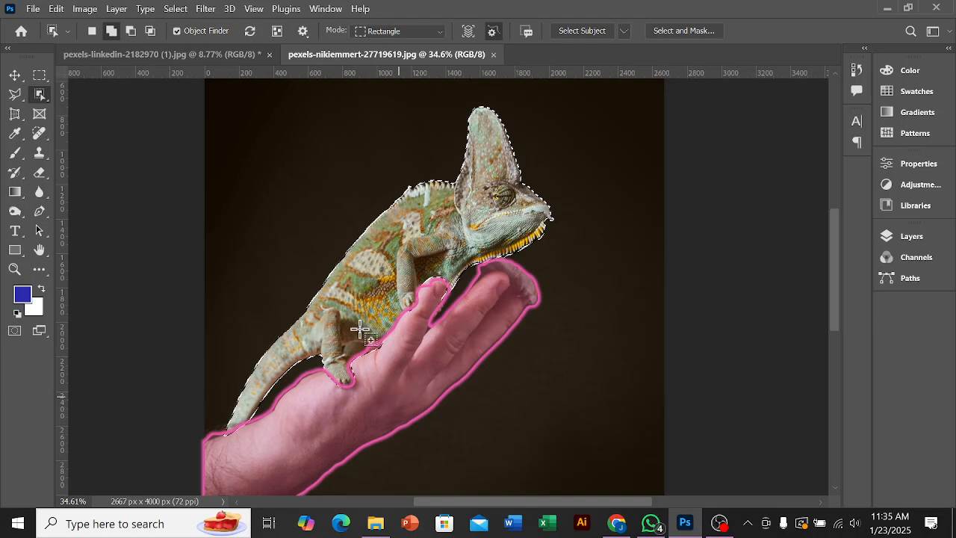
{"action": "left_click", "coordinate": [111, 31]}
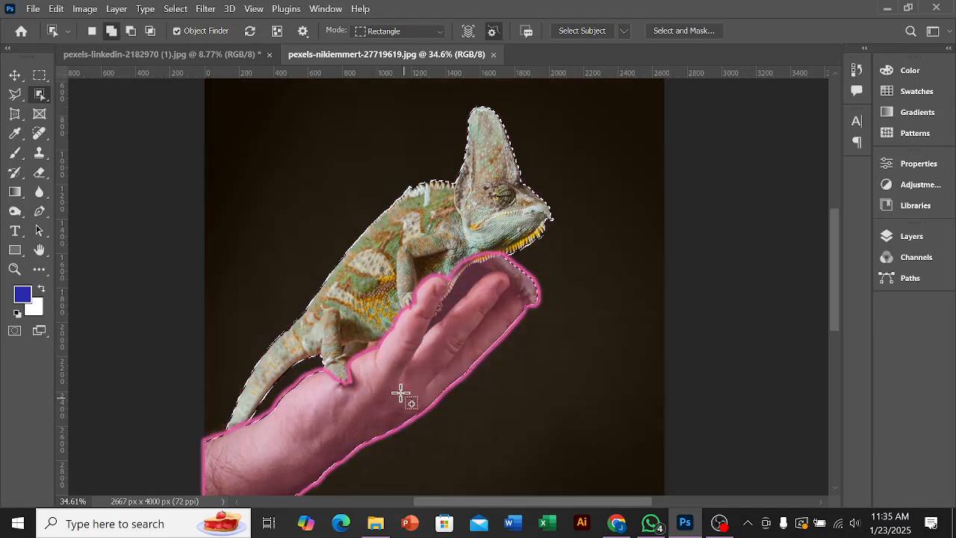
{"action": "left_click", "coordinate": [374, 395]}
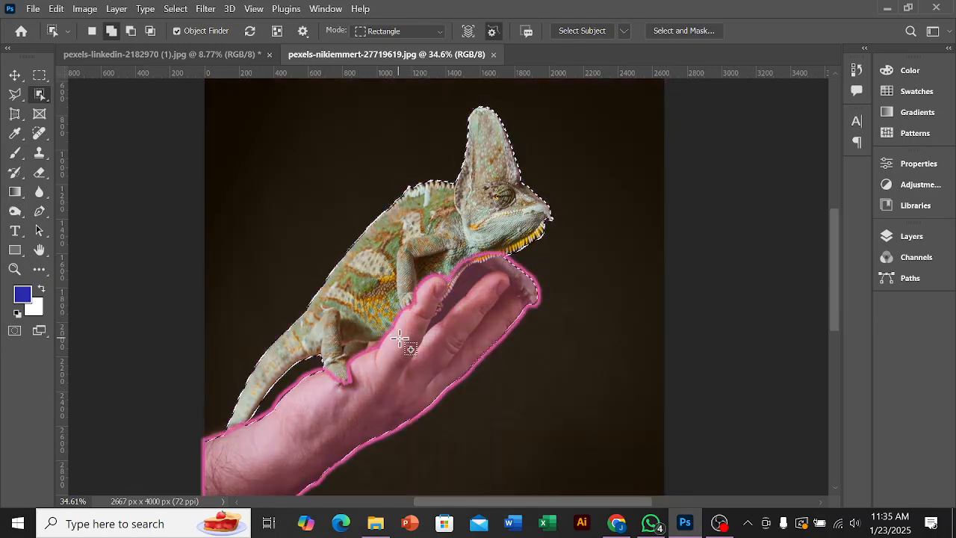
Step: Examine the selection outline around the fingers, forearm and the dark gap beneath the chameleon's chin
{"action": "scroll", "coordinate": [523, 299], "scroll_direction": "up", "scroll_amount": 4}
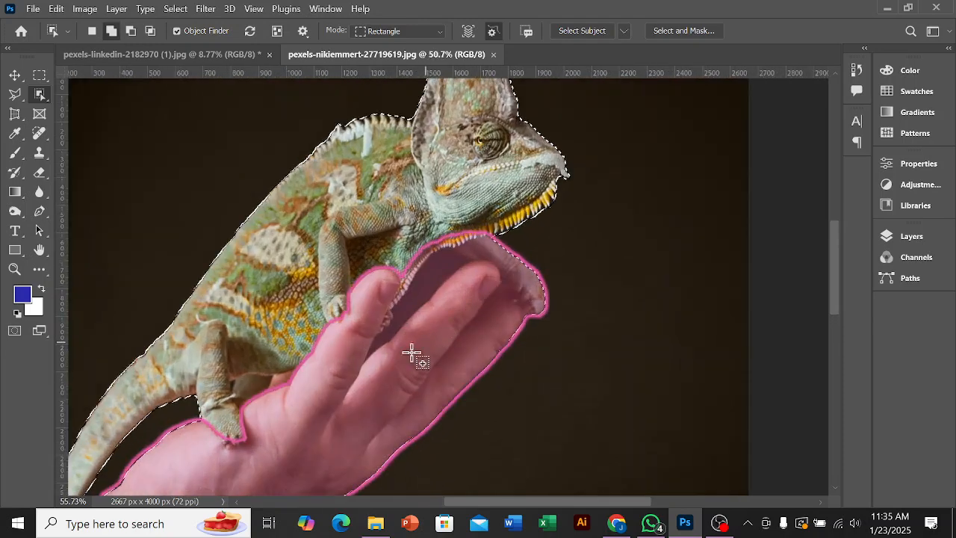
{"action": "scroll", "coordinate": [331, 431], "scroll_direction": "down", "scroll_amount": 4}
{"action": "scroll", "coordinate": [376, 418], "scroll_direction": "up", "scroll_amount": 2}
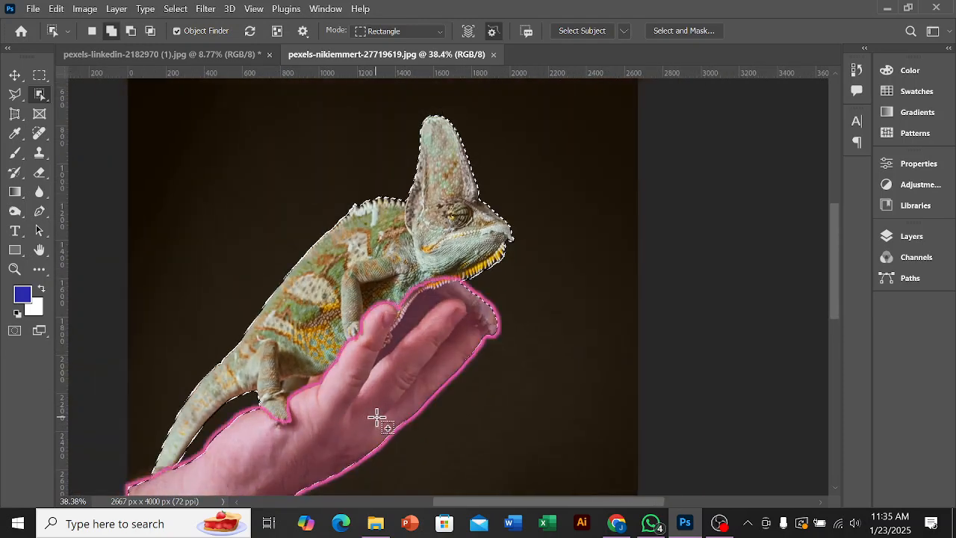
{"action": "scroll", "coordinate": [376, 418], "scroll_direction": "down", "scroll_amount": 2}
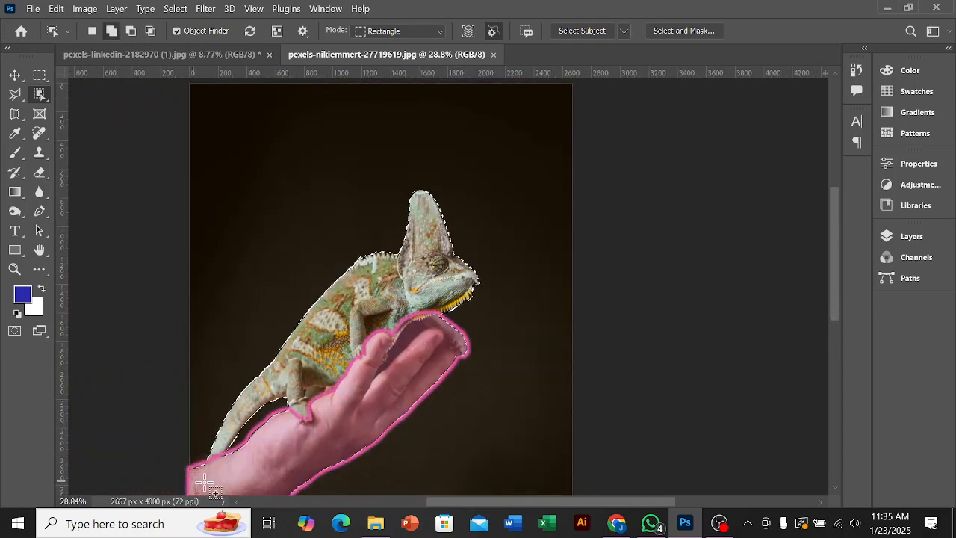
{"action": "scroll", "coordinate": [373, 423], "scroll_direction": "up", "scroll_amount": 2}
{"action": "scroll", "coordinate": [420, 317], "scroll_direction": "up", "scroll_amount": 3}
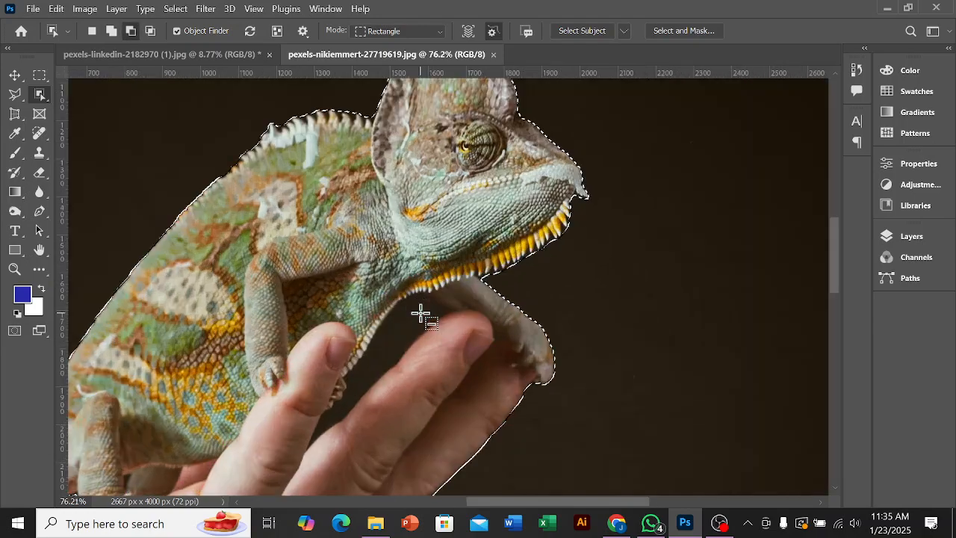
{"action": "scroll", "coordinate": [452, 344], "scroll_direction": "up", "scroll_amount": 3}
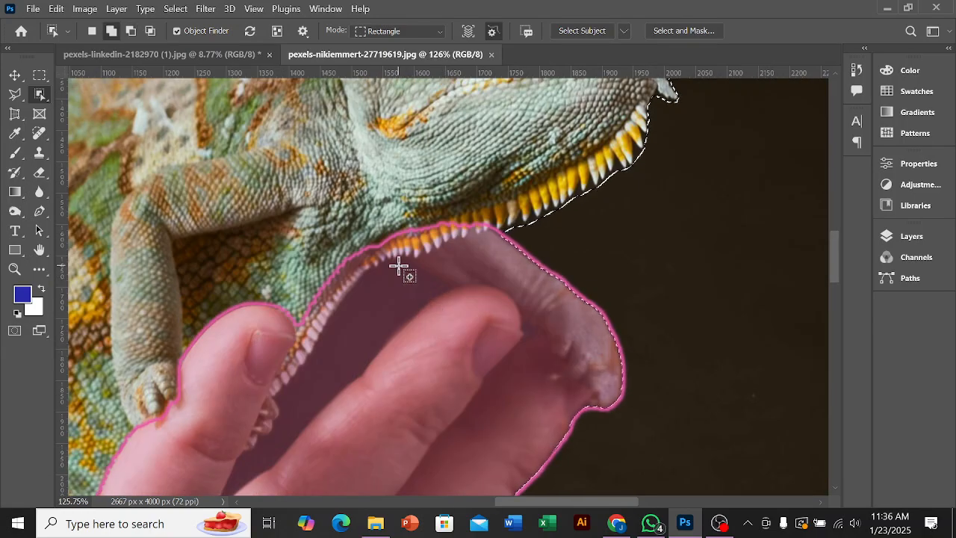
{"action": "scroll", "coordinate": [401, 272], "scroll_direction": "down", "scroll_amount": 2}
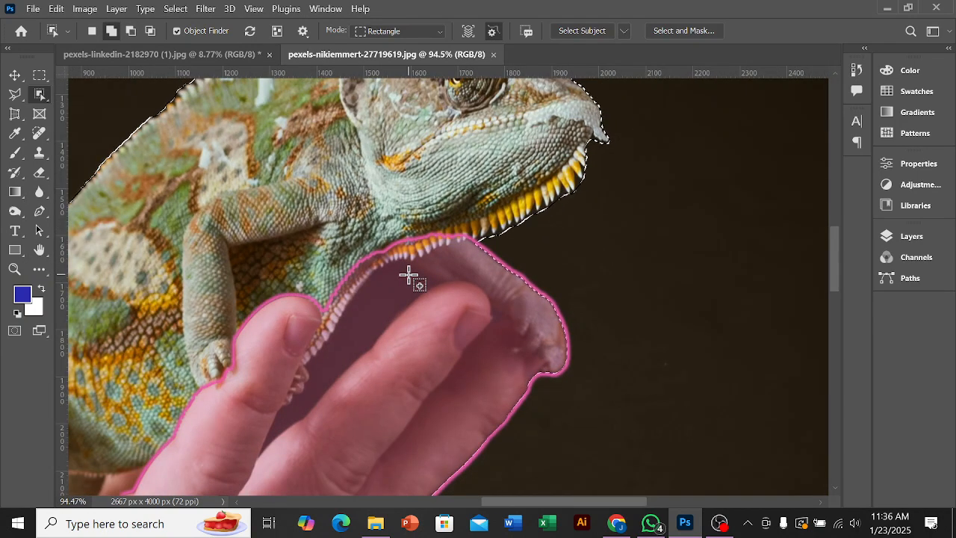
{"action": "scroll", "coordinate": [411, 276], "scroll_direction": "down", "scroll_amount": 1}
{"action": "scroll", "coordinate": [422, 277], "scroll_direction": "down", "scroll_amount": 1}
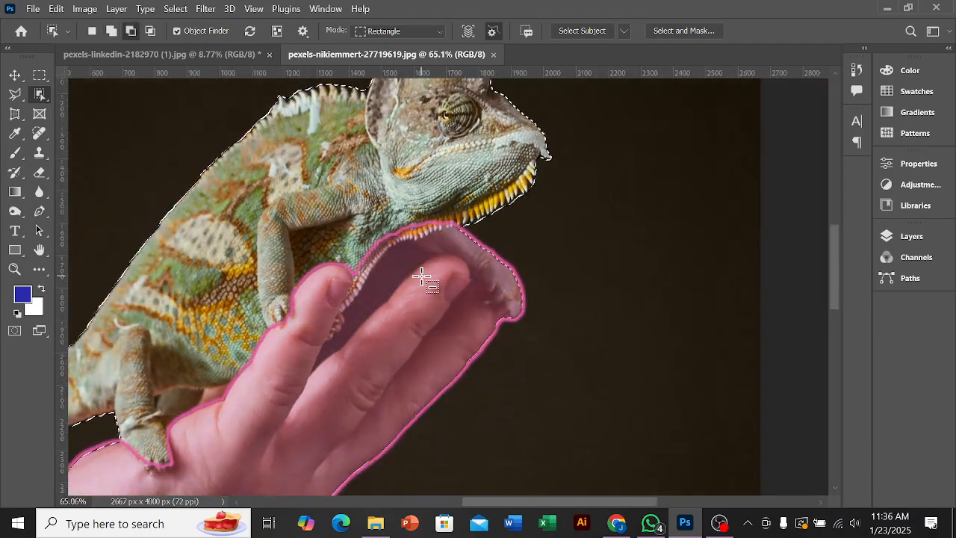
{"action": "scroll", "coordinate": [423, 278], "scroll_direction": "down", "scroll_amount": 3}
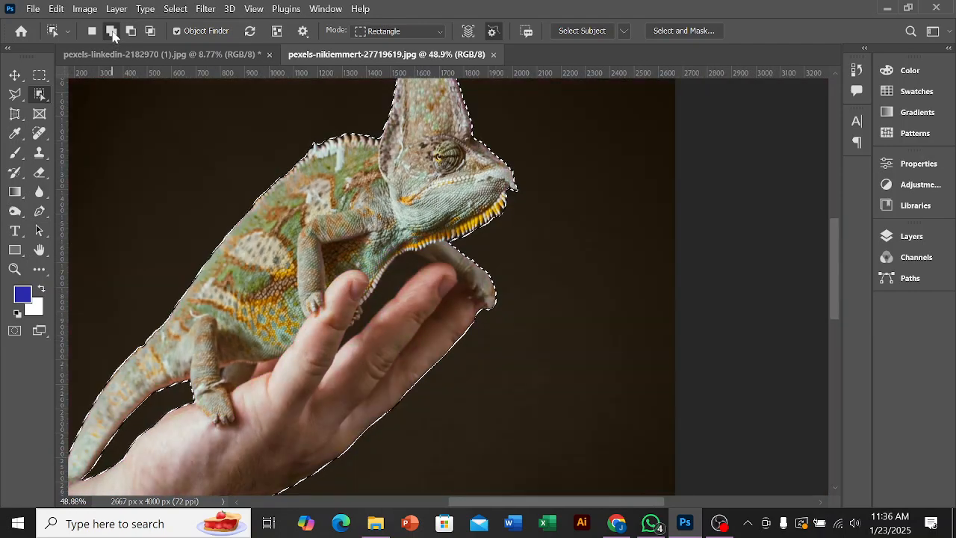
Step: Set Object Selection to add to the selection and pick the hand and forearm again
{"action": "left_click", "coordinate": [112, 31]}
{"action": "scroll", "coordinate": [344, 321], "scroll_direction": "down", "scroll_amount": 1}
{"action": "left_click", "coordinate": [297, 347]}
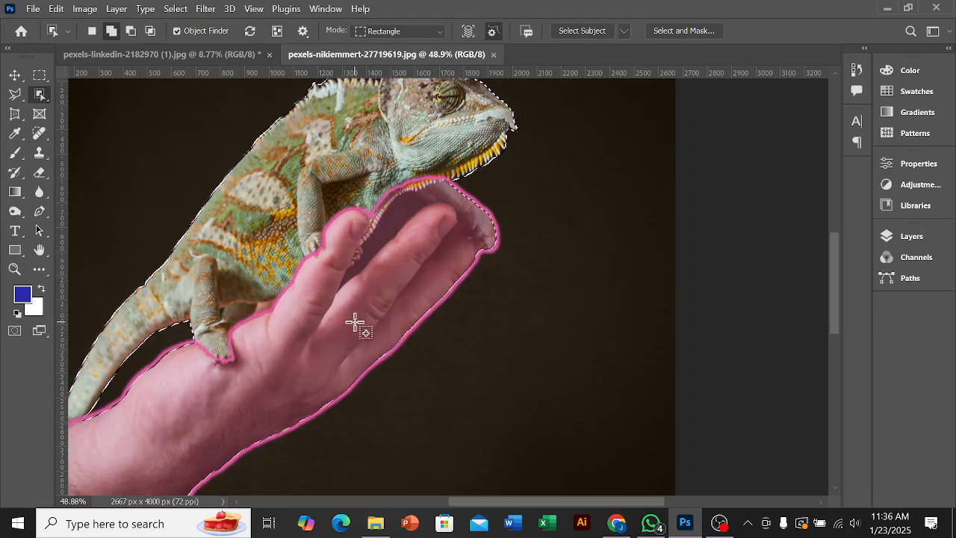
{"action": "scroll", "coordinate": [342, 327], "scroll_direction": "down", "scroll_amount": 3}
{"action": "left_click", "coordinate": [348, 336], "text": "shift"}
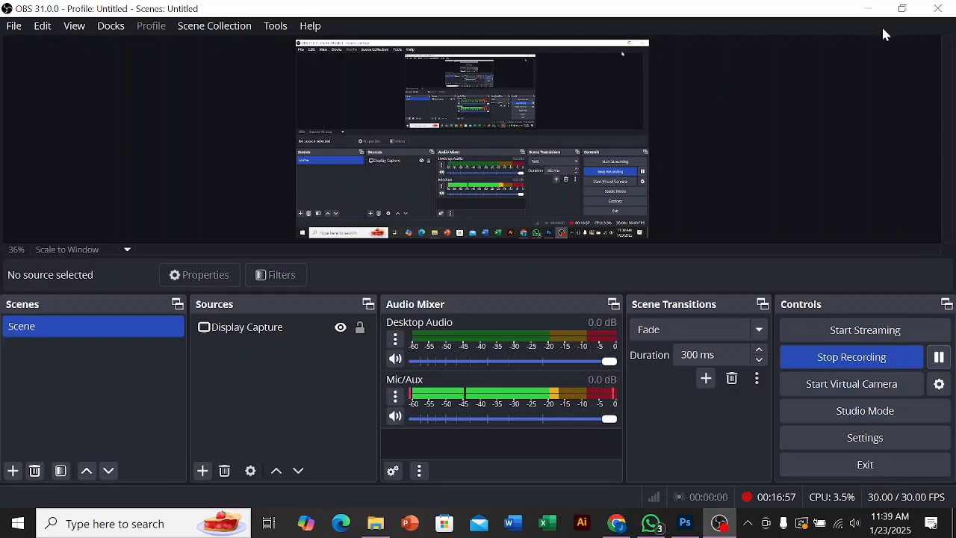
Step: In pexels-cottonbro-4711729.jpg, unlock the Background layer and select the girl with her hat and lollipop using Object Selection in add mode
{"action": "left_click", "coordinate": [868, 8]}
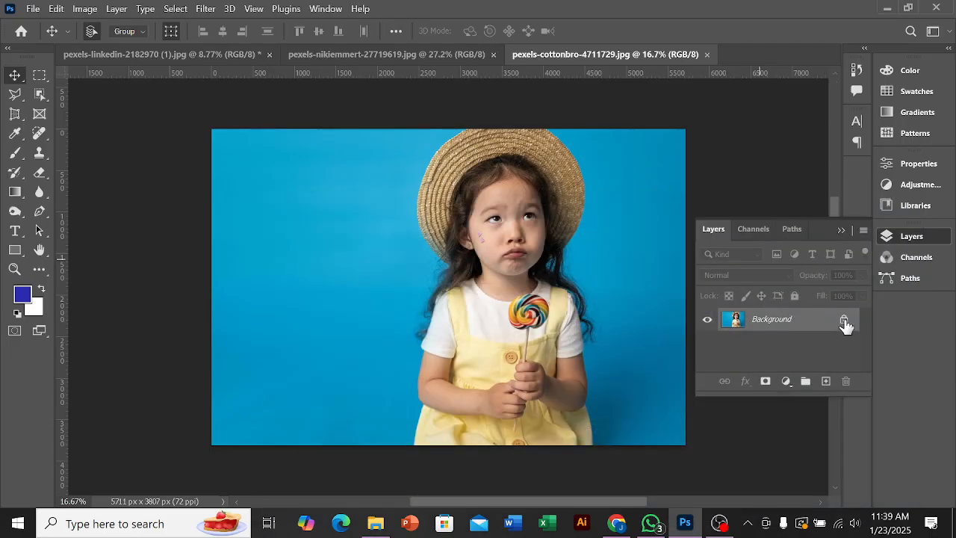
{"action": "left_click", "coordinate": [844, 322]}
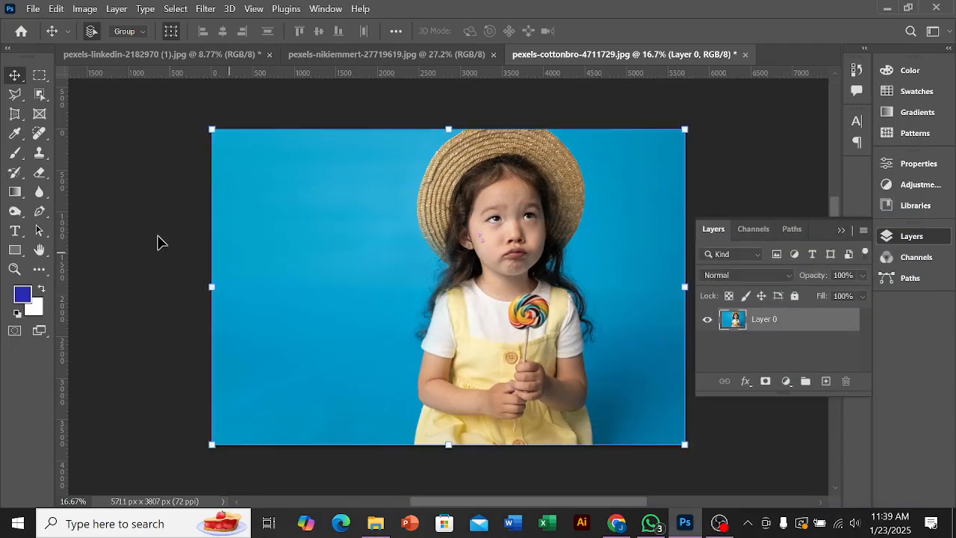
{"action": "left_click", "coordinate": [38, 97]}
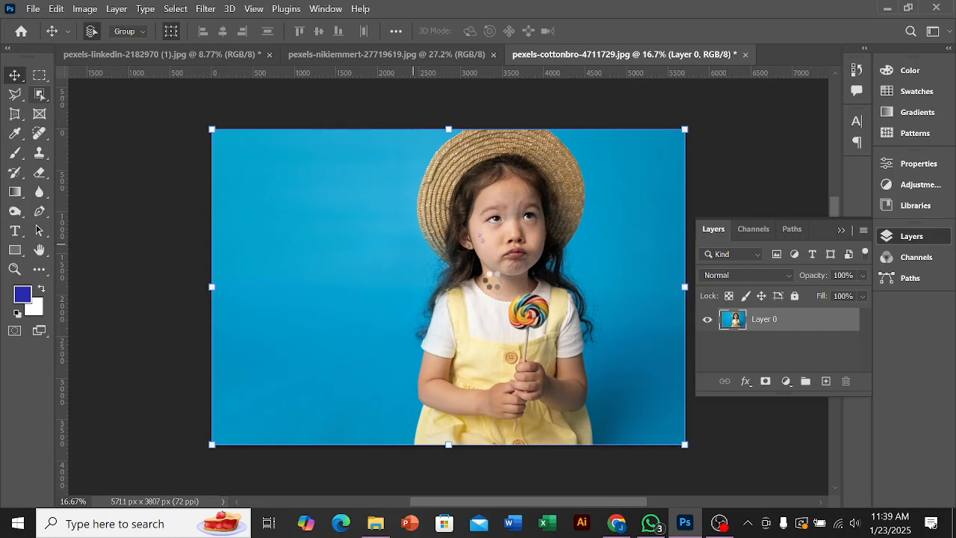
{"action": "left_click", "coordinate": [505, 240]}
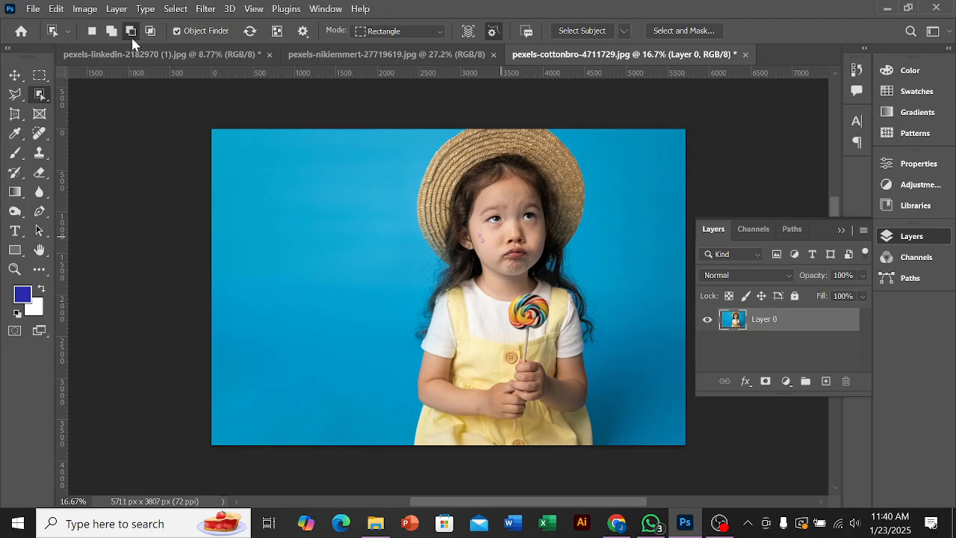
{"action": "key", "text": "ctrl+shift+Tab"}
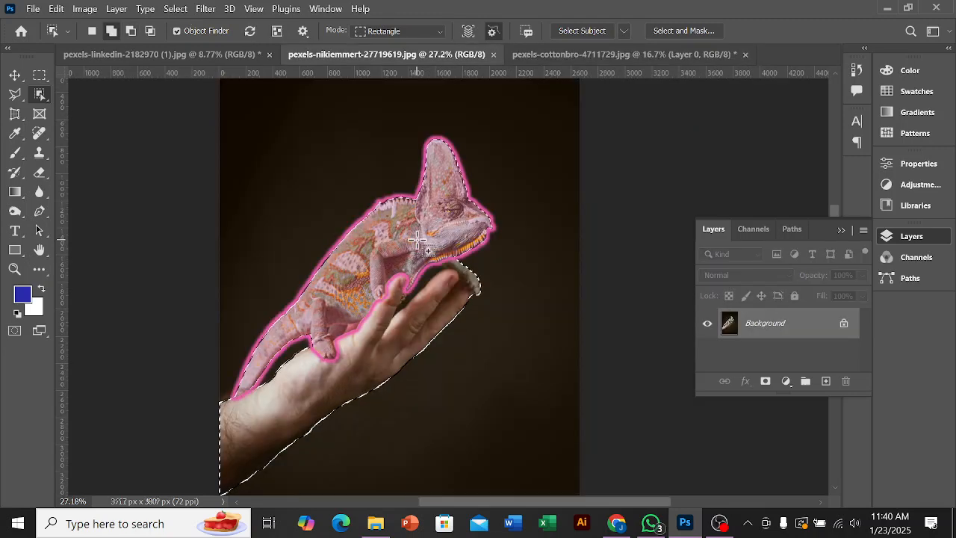
{"action": "left_click", "coordinate": [588, 55]}
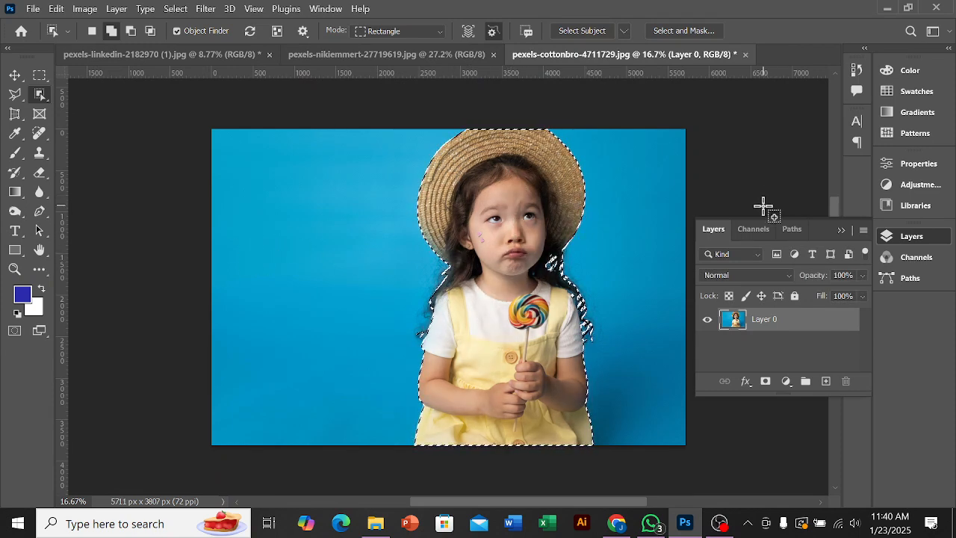
Step: Add a layer mask to Layer 0 from the girl's selection and enter Select and Mask with the view transparency at 53%
{"action": "left_click", "coordinate": [766, 382]}
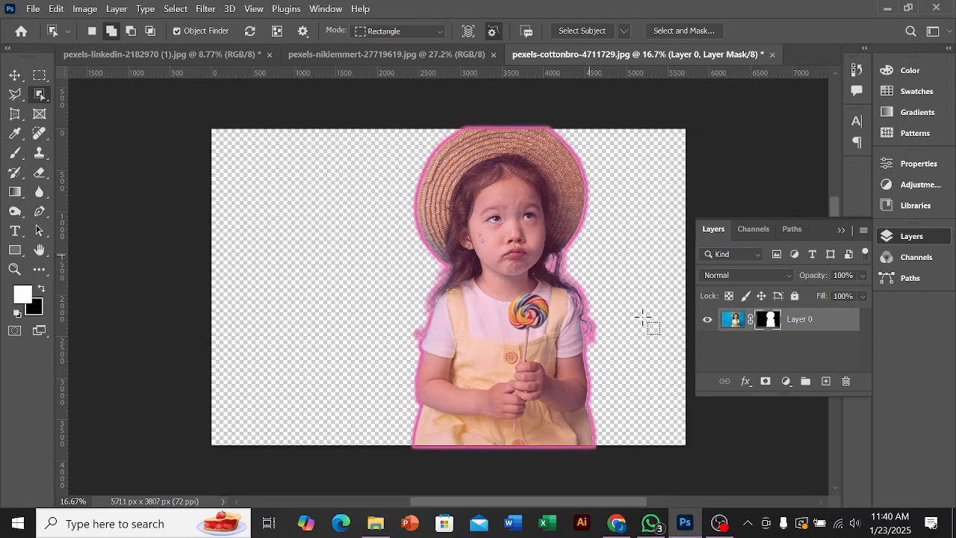
{"action": "left_click", "coordinate": [670, 31]}
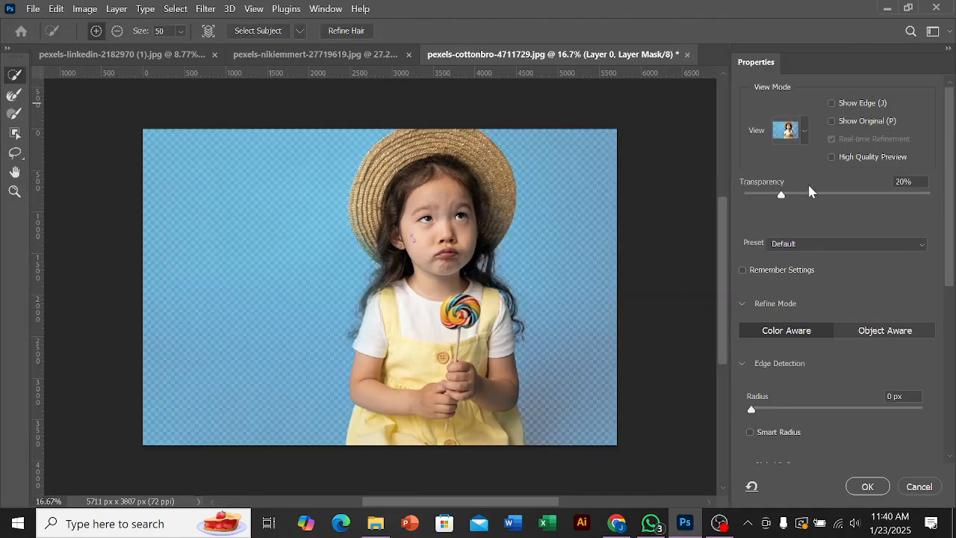
{"action": "left_click", "coordinate": [841, 195]}
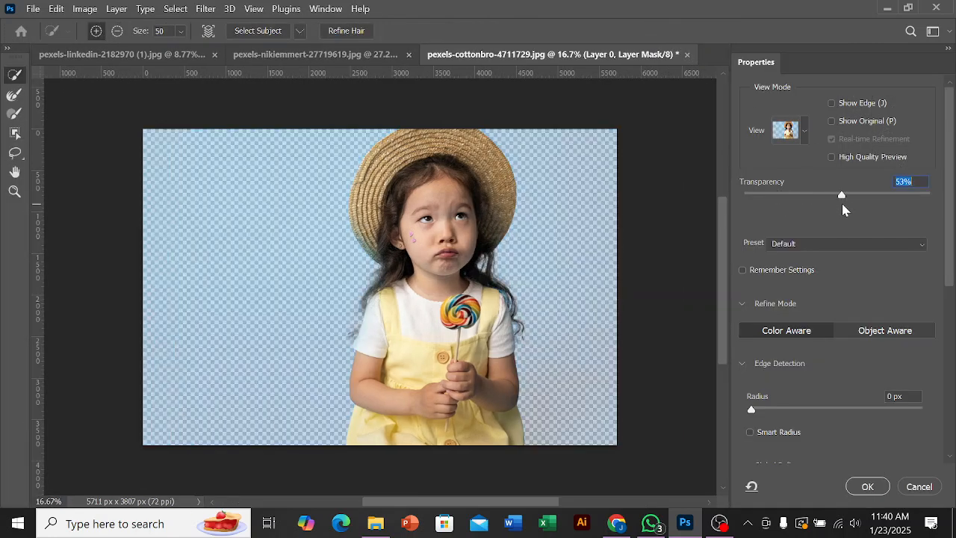
Step: Set the Select and Mask view transparency to 100% and apply the refinement to the girl's layer mask
{"action": "left_click_drag", "start_coordinate": [841, 197], "coordinate": [935, 194]}
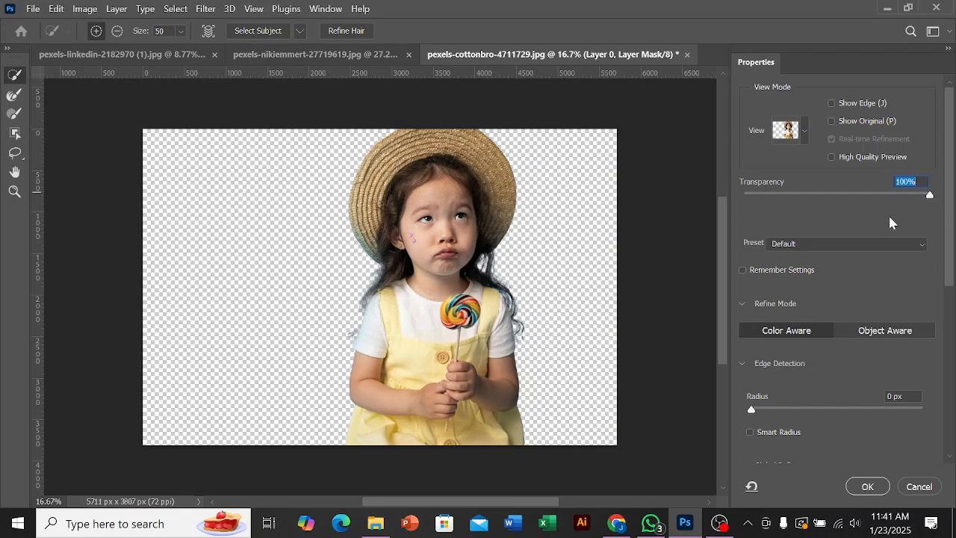
{"action": "mouse_move", "coordinate": [928, 195]}
{"action": "left_mouse_down"}
{"action": "mouse_move", "coordinate": [920, 195]}
{"action": "mouse_move", "coordinate": [930, 195]}
{"action": "left_mouse_up"}
{"action": "left_click", "coordinate": [866, 486]}
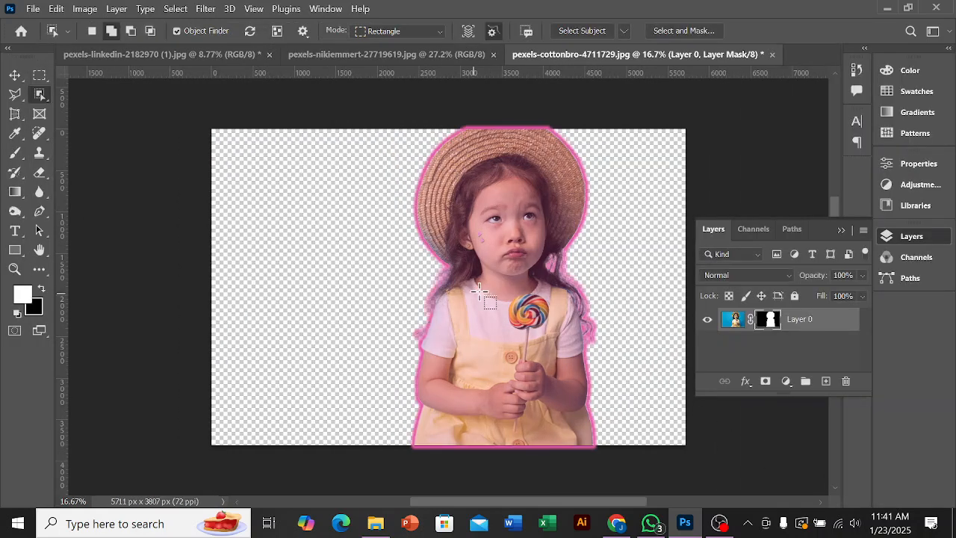
Step: Switch to pexels-nikiemmert-27719619.jpg and review the chameleon and hand selection with the Object Selection tool active
{"action": "left_click", "coordinate": [329, 54]}
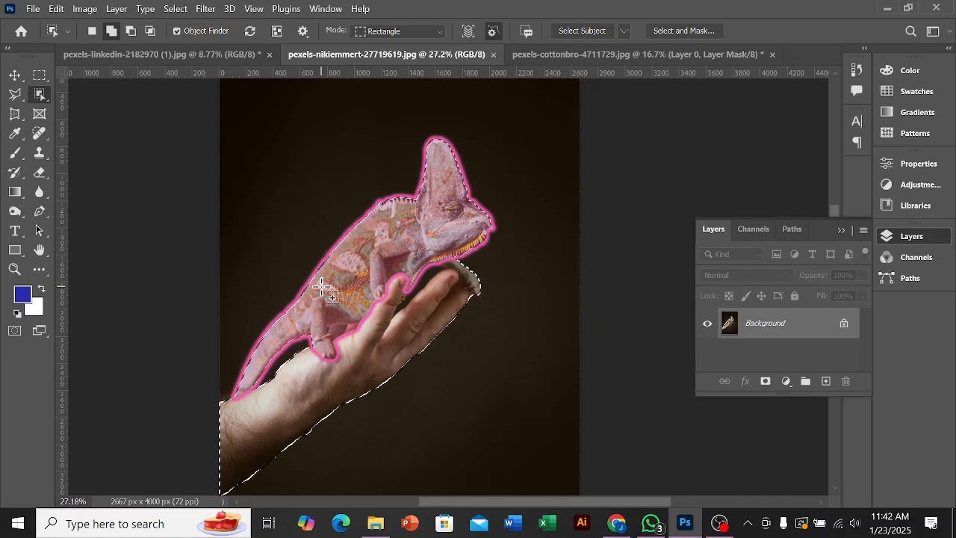
{"action": "right_click", "coordinate": [41, 100]}
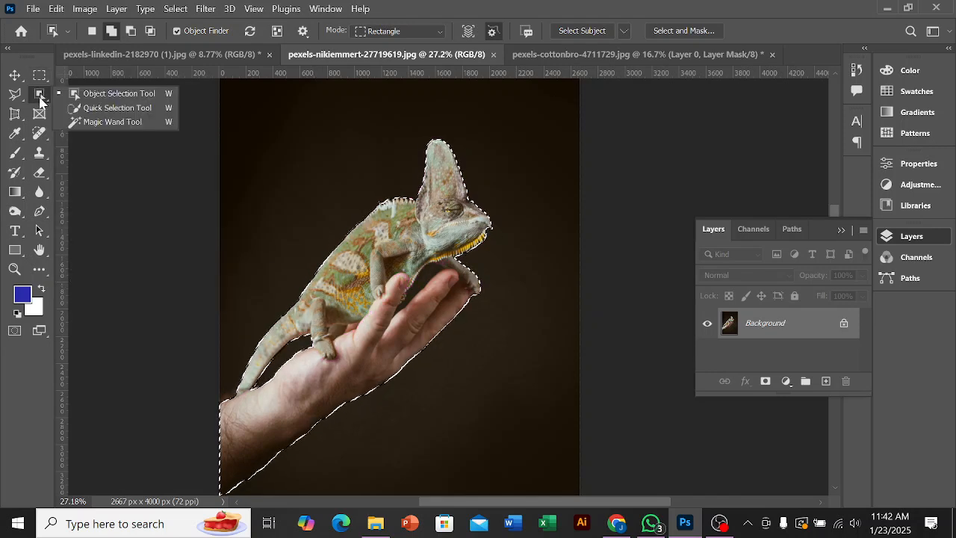
{"action": "left_click", "coordinate": [93, 92]}
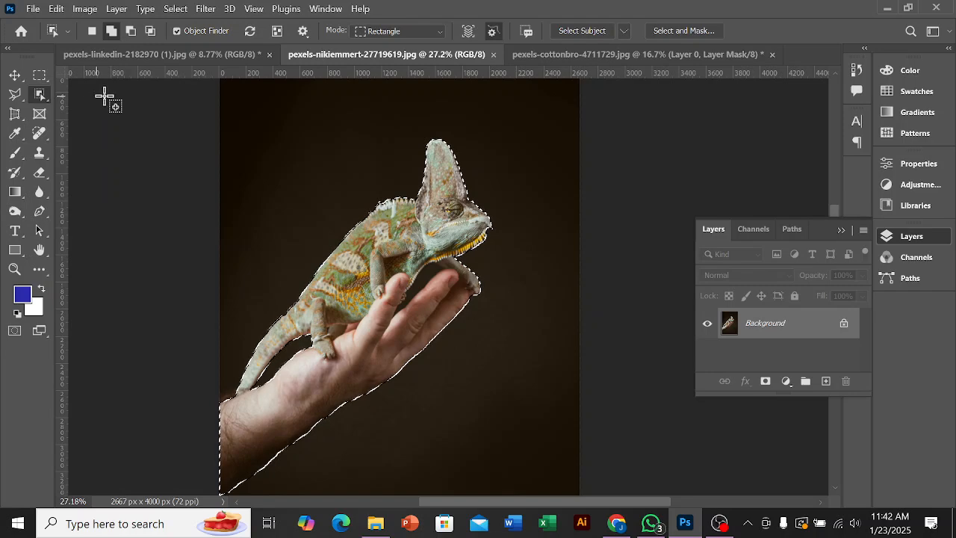
Step: In pexels-cottonbro-4711729.jpg, move the masked girl about 684 px left to centre her on the canvas
{"action": "left_click", "coordinate": [559, 54]}
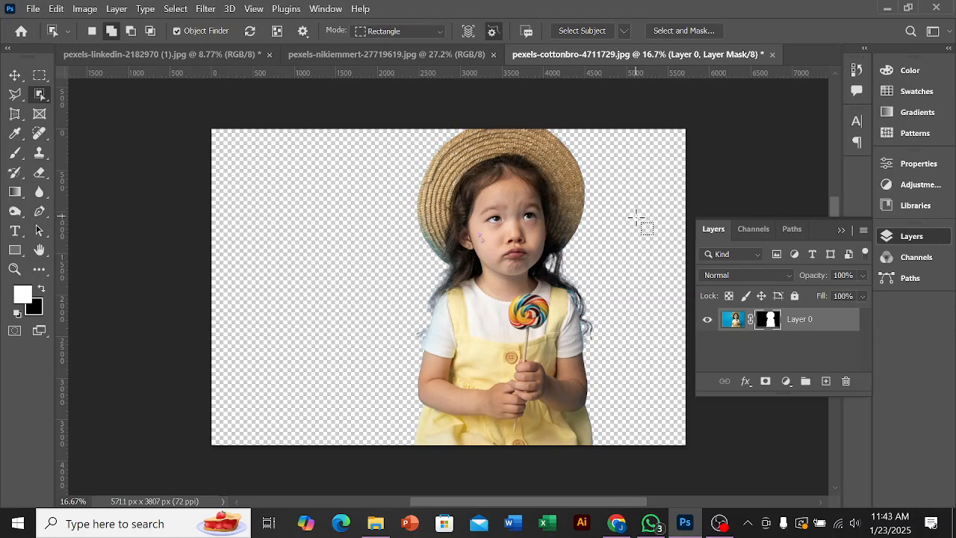
{"action": "left_click", "coordinate": [14, 76]}
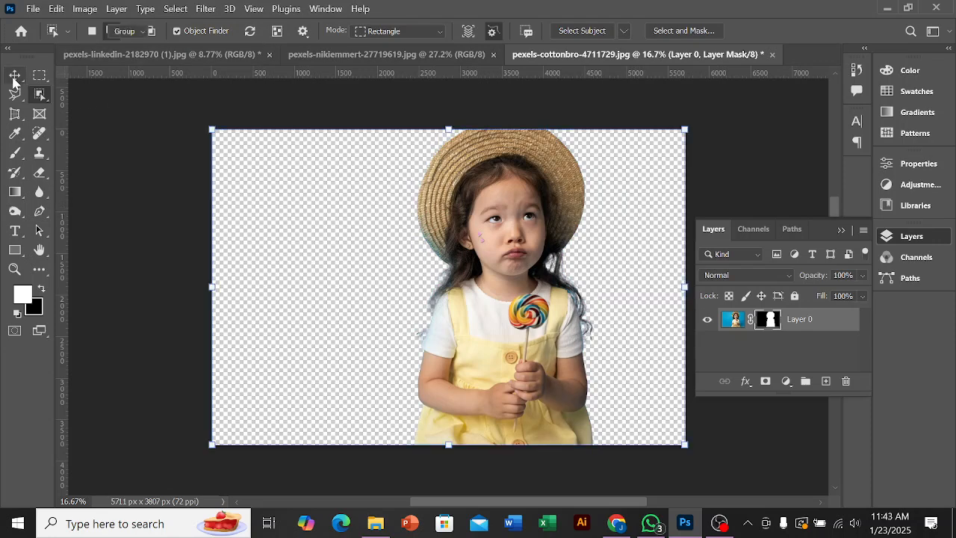
{"action": "left_click_drag", "start_coordinate": [515, 327], "coordinate": [493, 329]}
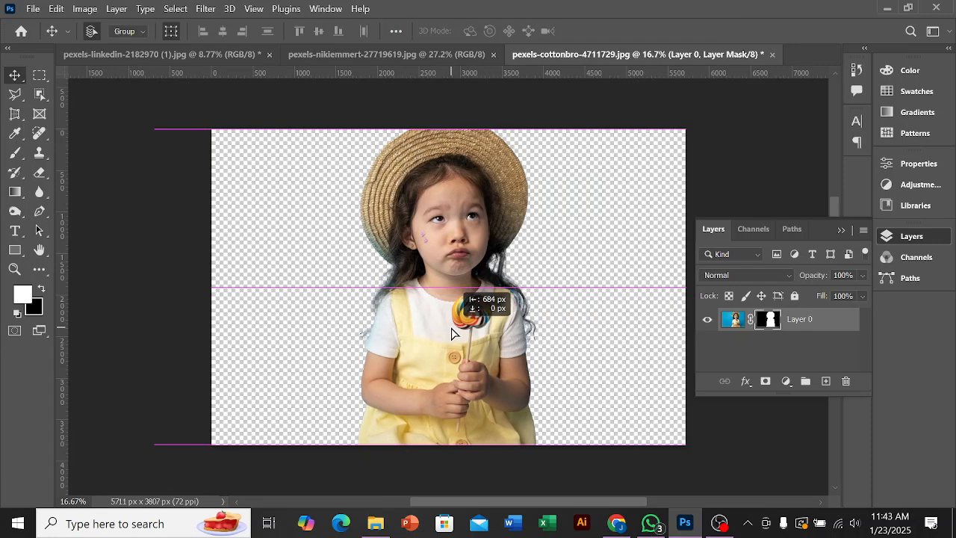
{"action": "left_click_drag", "start_coordinate": [452, 334], "coordinate": [461, 324]}
{"action": "key", "text": "ctrl+minus"}
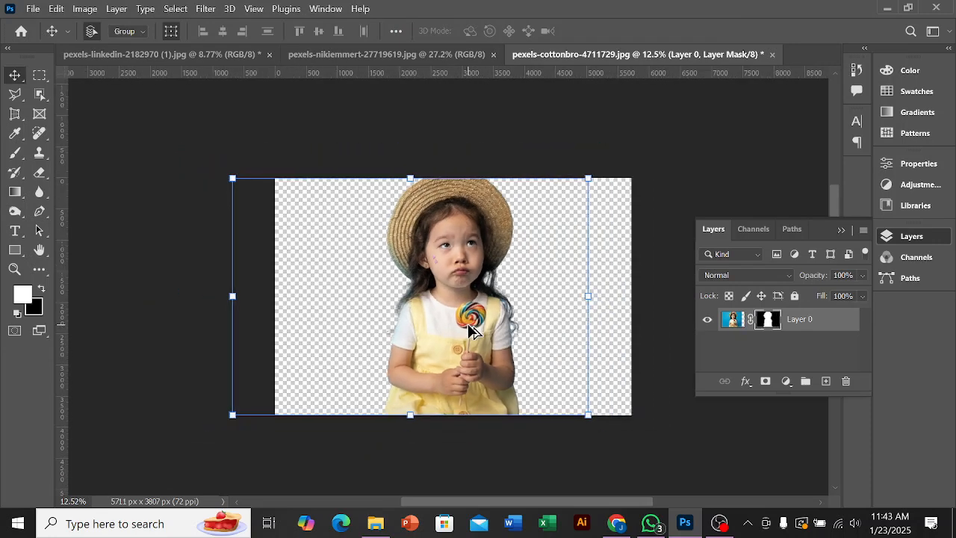
Step: Deselect Layer 0 and draw a rectangle of about 6314 × 4301 px covering the whole canvas
{"action": "left_click", "coordinate": [643, 326]}
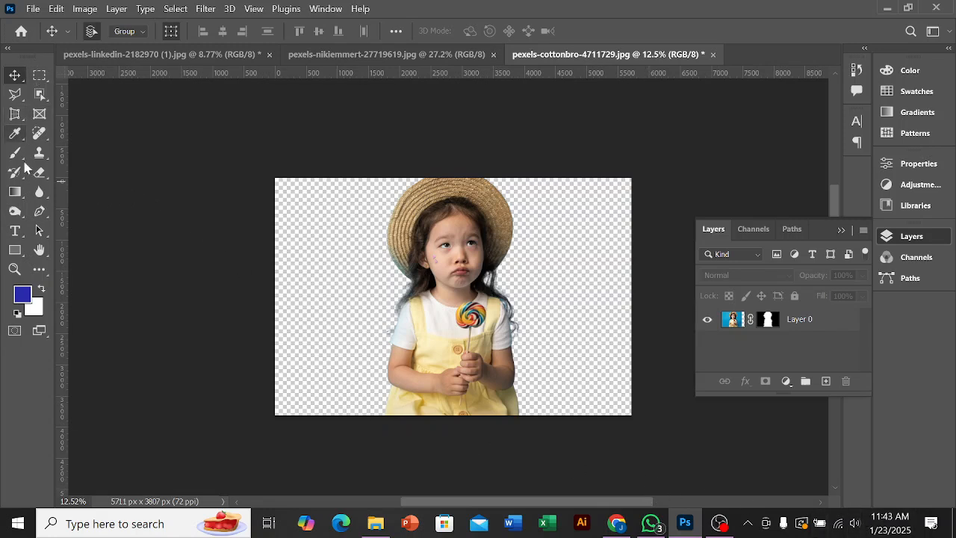
{"action": "left_click", "coordinate": [14, 250]}
{"action": "left_click_drag", "start_coordinate": [257, 162], "coordinate": [647, 430]}
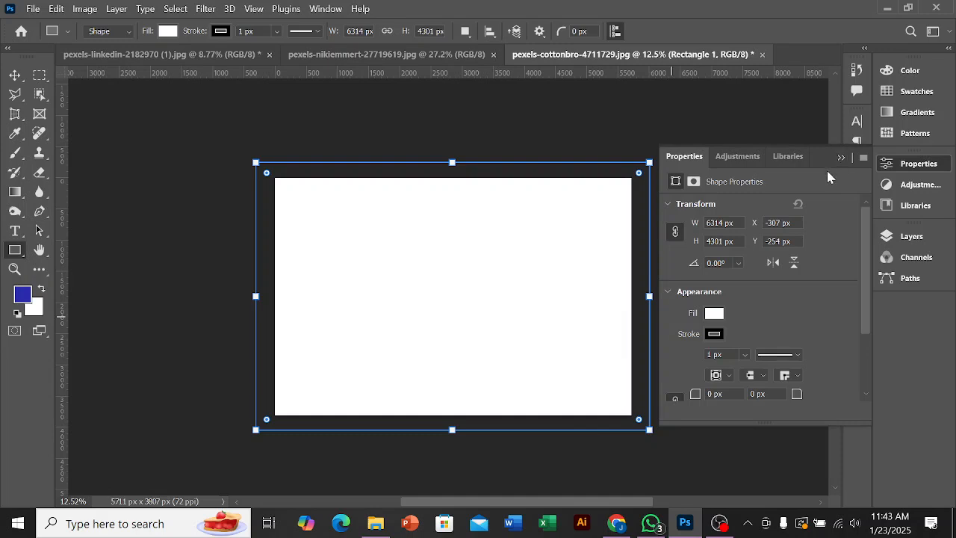
Step: Fill the rectangle with the recently used blue and move its layer beneath the masked girl's layer
{"action": "left_click", "coordinate": [714, 314]}
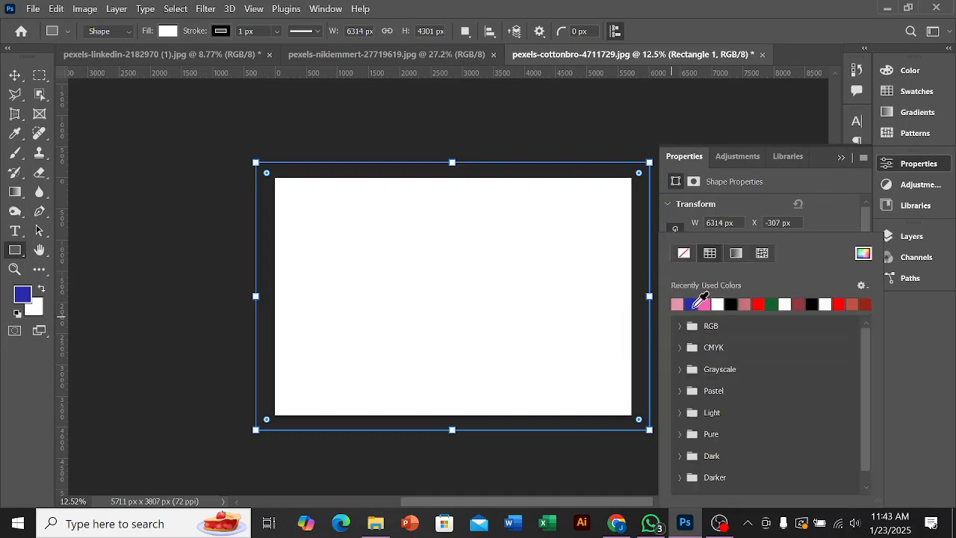
{"action": "left_click", "coordinate": [691, 305]}
{"action": "left_click", "coordinate": [844, 158]}
{"action": "left_click", "coordinate": [842, 157]}
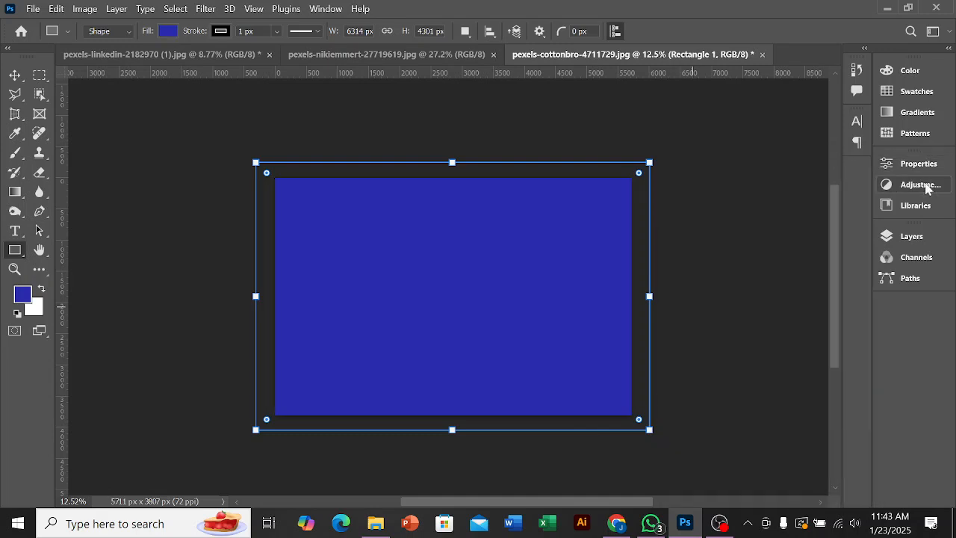
{"action": "left_click", "coordinate": [920, 240]}
{"action": "left_click_drag", "start_coordinate": [797, 327], "coordinate": [802, 356]}
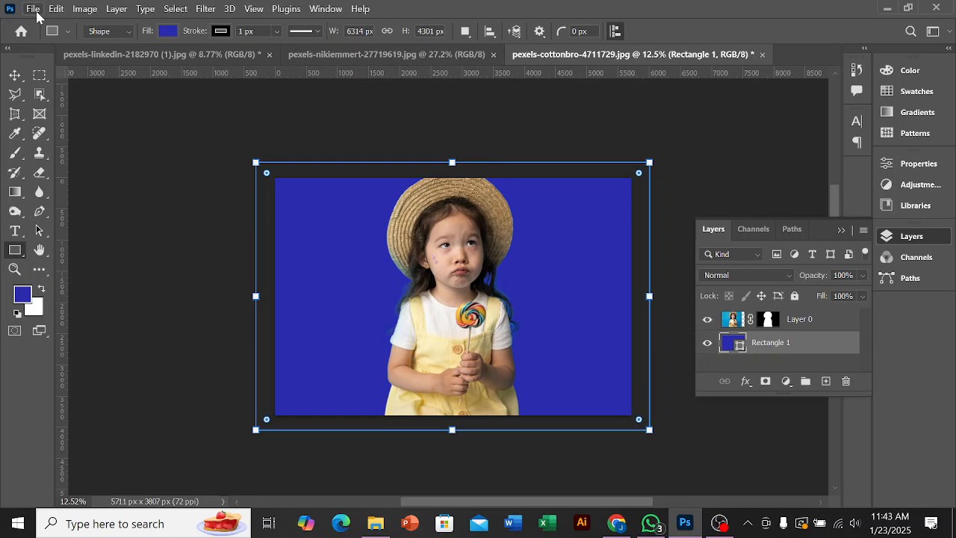
Step: Look again at the chameleon selection in pexels-nikiemmert-27719619.jpg with Object Selection active, and return to the girl's document
{"action": "left_click", "coordinate": [309, 55]}
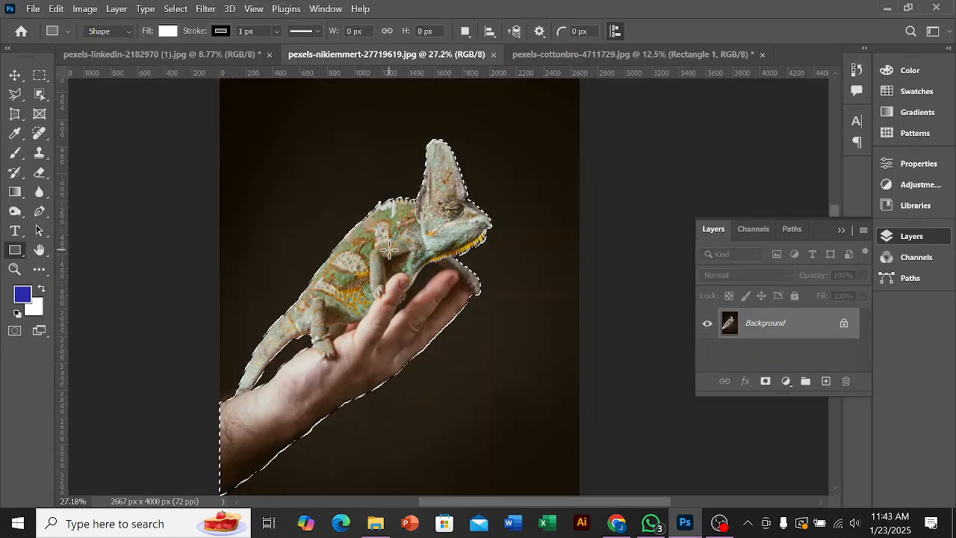
{"action": "left_click", "coordinate": [40, 95]}
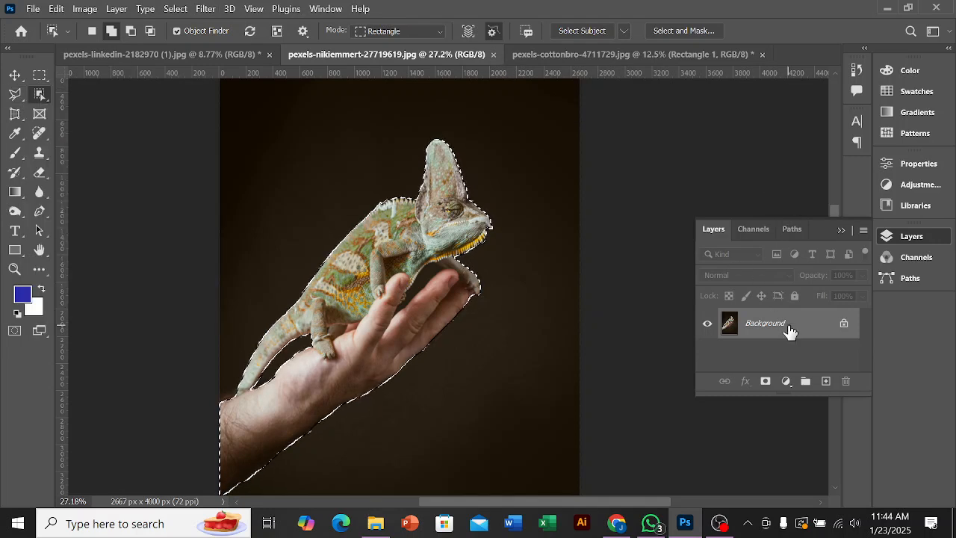
{"action": "left_click", "coordinate": [595, 55]}
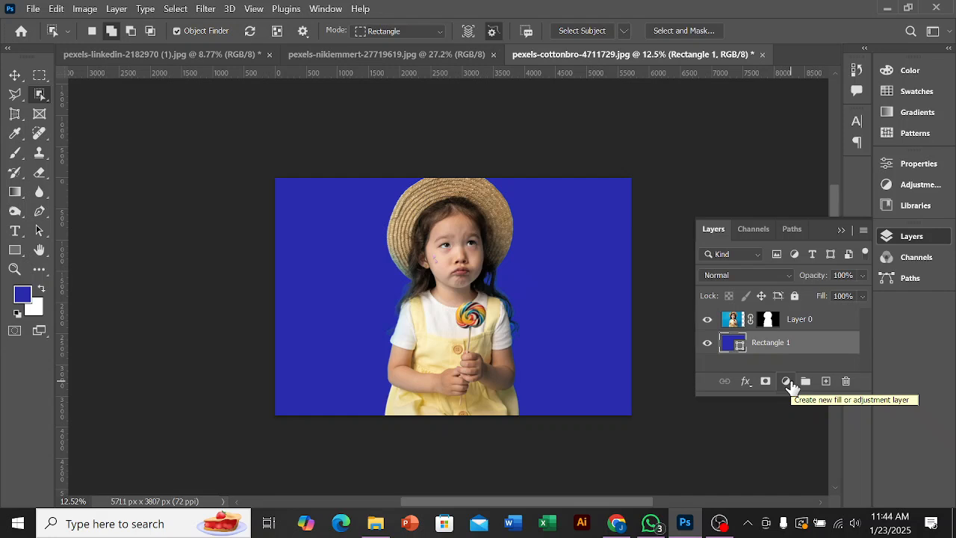
Step: Shift the masked girl slightly left over the blue background and deselect her layer
{"action": "left_click", "coordinate": [15, 75]}
{"action": "mouse_move", "coordinate": [461, 324]}
{"action": "left_mouse_down"}
{"action": "mouse_move", "coordinate": [445, 326]}
{"action": "mouse_move", "coordinate": [471, 314]}
{"action": "left_mouse_up"}
{"action": "left_click", "coordinate": [657, 269]}
{"action": "left_click", "coordinate": [677, 314]}
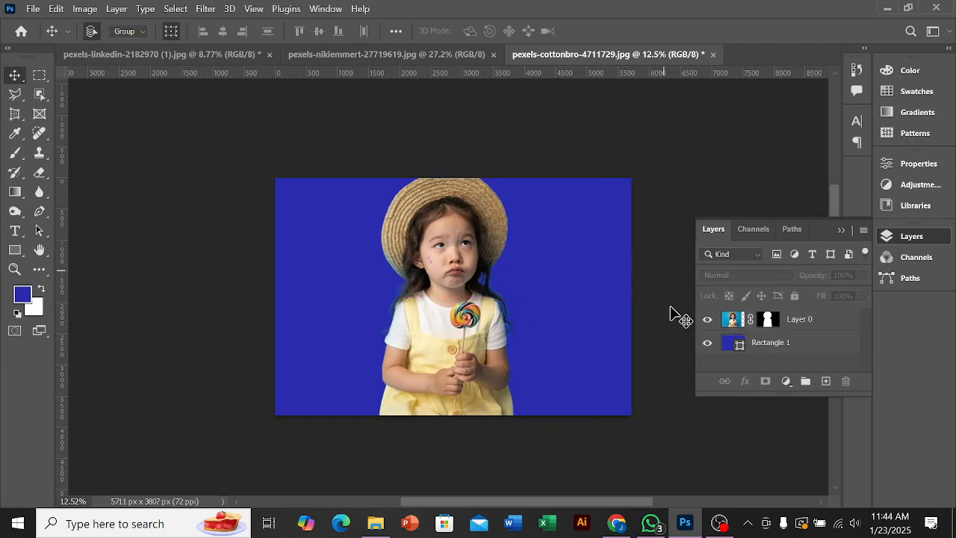
{"action": "left_click", "coordinate": [719, 523]}
{"action": "left_click", "coordinate": [939, 357]}
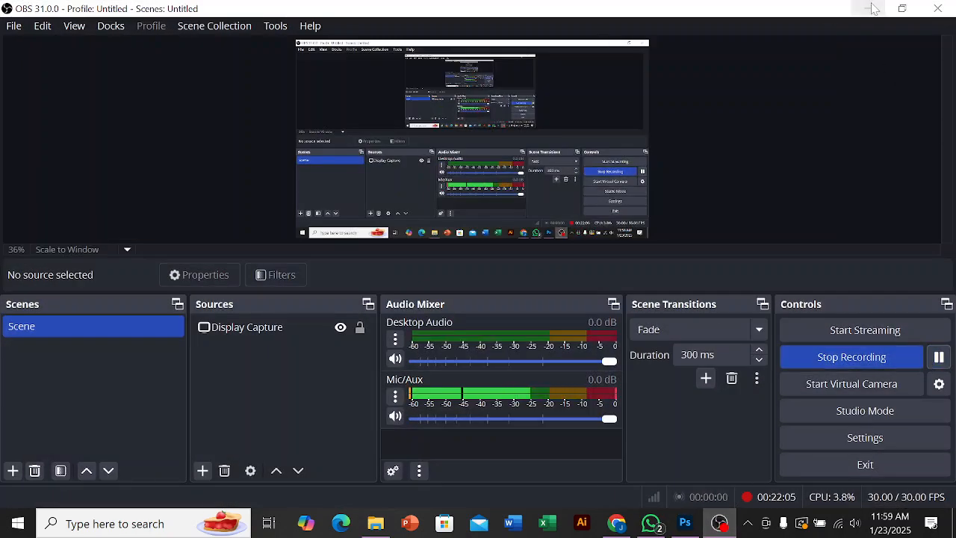
{"action": "left_click", "coordinate": [869, 8]}
Step: In the unmasked girl photo, select the blue background on both sides of her with the Quick Selection tool
{"action": "right_click", "coordinate": [40, 94]}
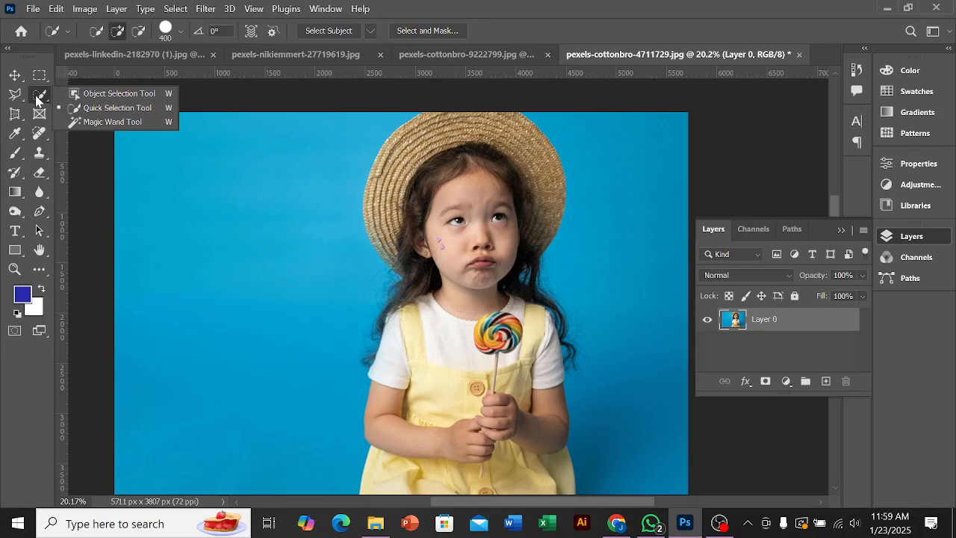
{"action": "left_click", "coordinate": [114, 109]}
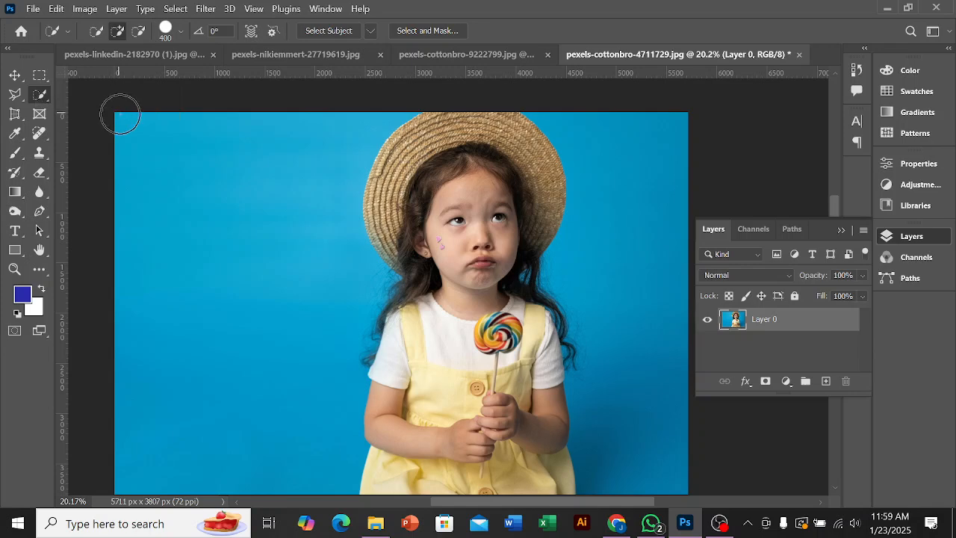
{"action": "mouse_move", "coordinate": [125, 121]}
{"action": "left_mouse_down"}
{"action": "mouse_move", "coordinate": [185, 171]}
{"action": "mouse_move", "coordinate": [247, 186]}
{"action": "left_mouse_up"}
{"action": "mouse_move", "coordinate": [595, 135]}
{"action": "left_mouse_down"}
{"action": "mouse_move", "coordinate": [633, 185]}
{"action": "mouse_move", "coordinate": [665, 447]}
{"action": "left_mouse_up"}
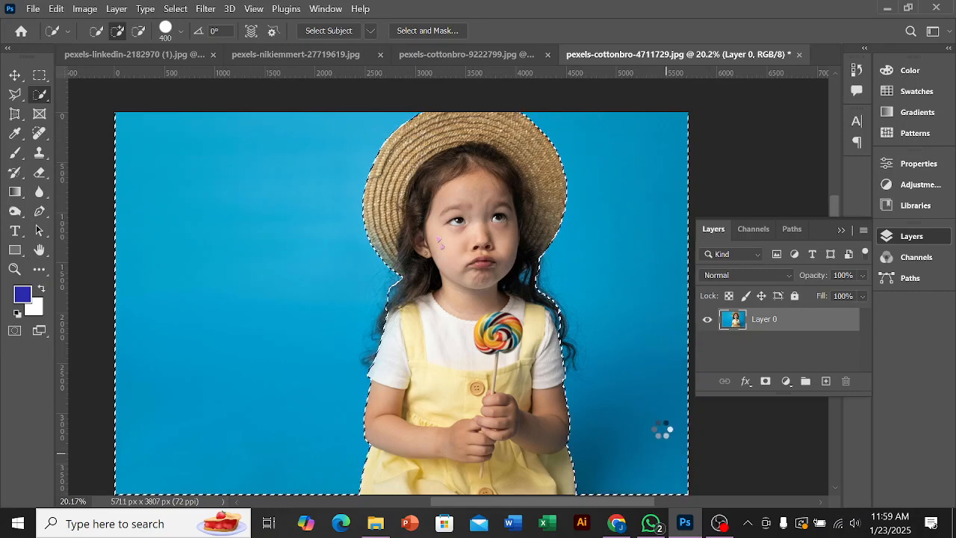
Step: Try to subtract the hair beside the girl's lollipop-side shoulder from the background selection, and undo that stroke
{"action": "scroll", "coordinate": [648, 342], "scroll_direction": "down", "scroll_amount": 1}
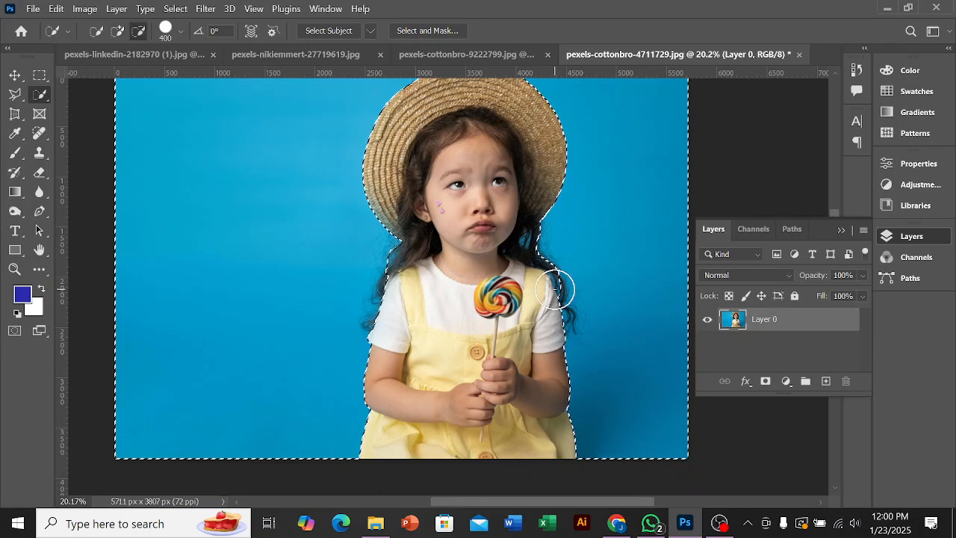
{"action": "scroll", "coordinate": [556, 284], "scroll_direction": "up", "scroll_amount": 2}
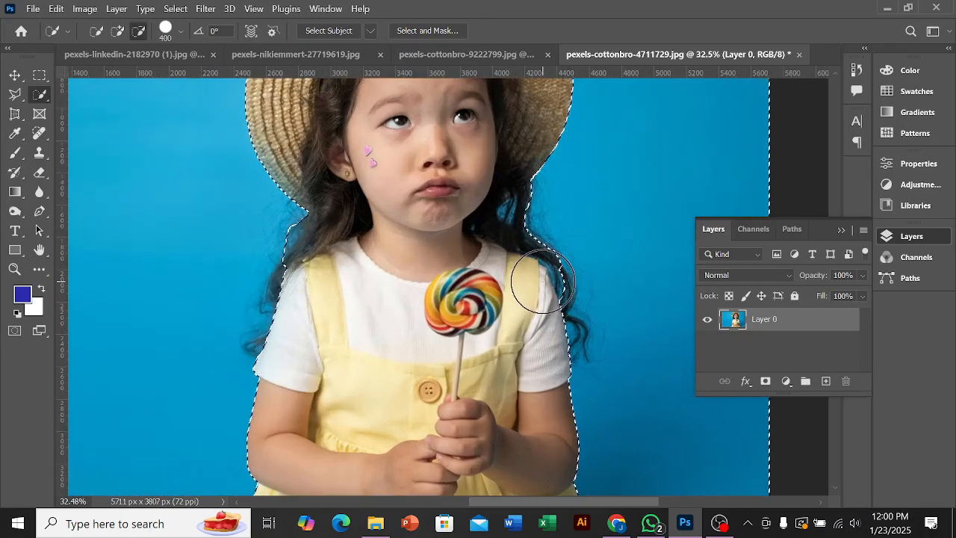
{"action": "left_click_drag", "start_coordinate": [543, 282], "coordinate": [551, 332]}
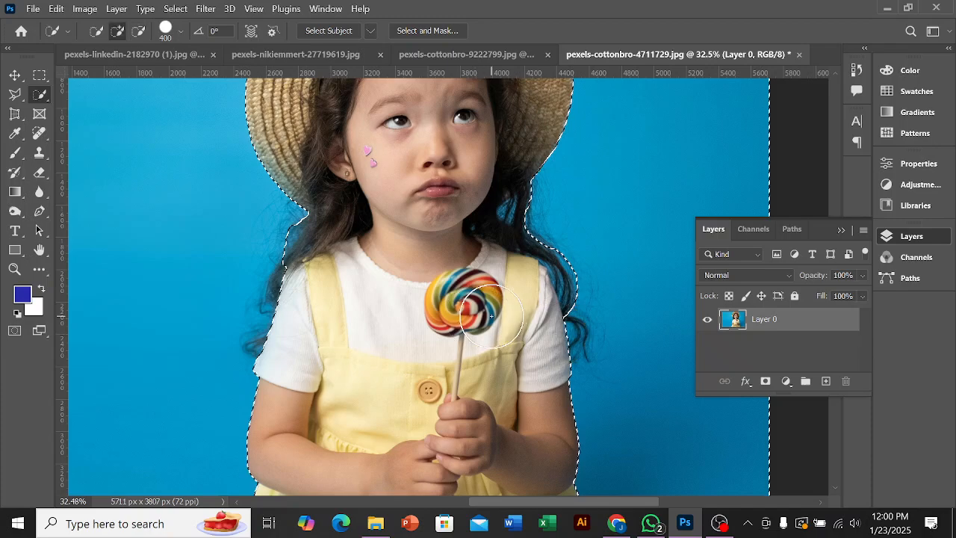
{"action": "key", "text": "ctrl+z"}
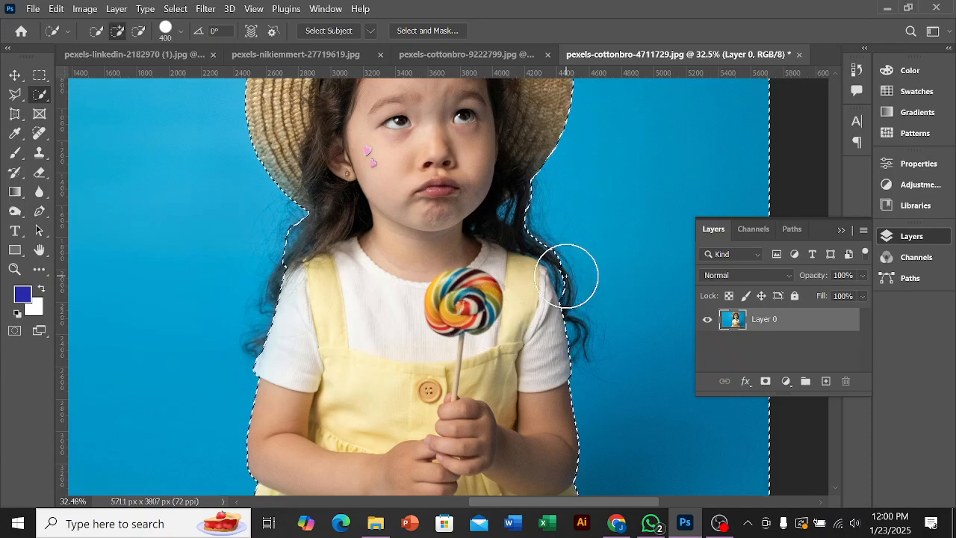
Step: Examine the selection edge along the girl's hair, shoulders and hat
{"action": "scroll", "coordinate": [544, 282], "scroll_direction": "up", "scroll_amount": 3}
{"action": "scroll", "coordinate": [546, 277], "scroll_direction": "down", "scroll_amount": 2}
{"action": "scroll", "coordinate": [545, 278], "scroll_direction": "down", "scroll_amount": 2}
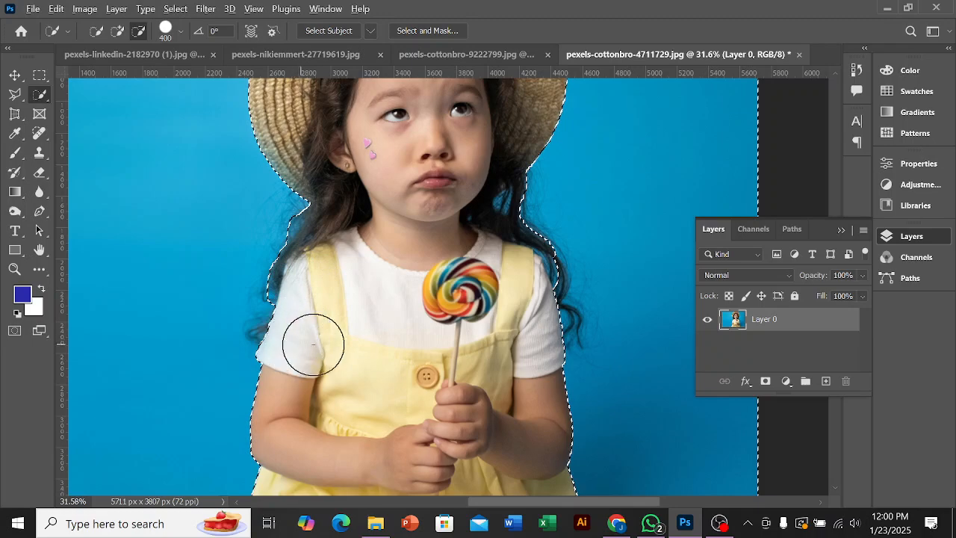
{"action": "scroll", "coordinate": [347, 329], "scroll_direction": "down", "scroll_amount": 1}
{"action": "scroll", "coordinate": [432, 254], "scroll_direction": "down", "scroll_amount": 1}
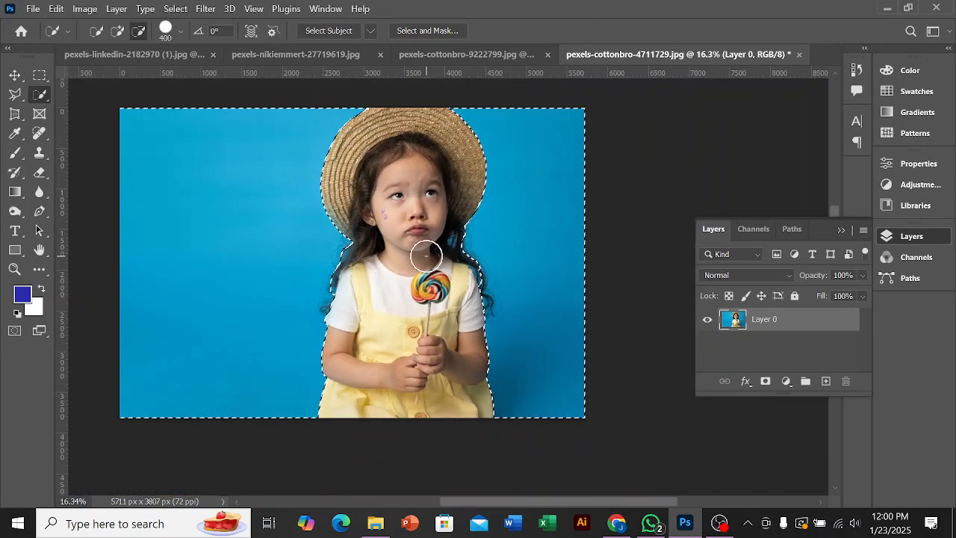
{"action": "scroll", "coordinate": [304, 302], "scroll_direction": "up", "scroll_amount": 1}
{"action": "scroll", "coordinate": [313, 303], "scroll_direction": "down", "scroll_amount": 1}
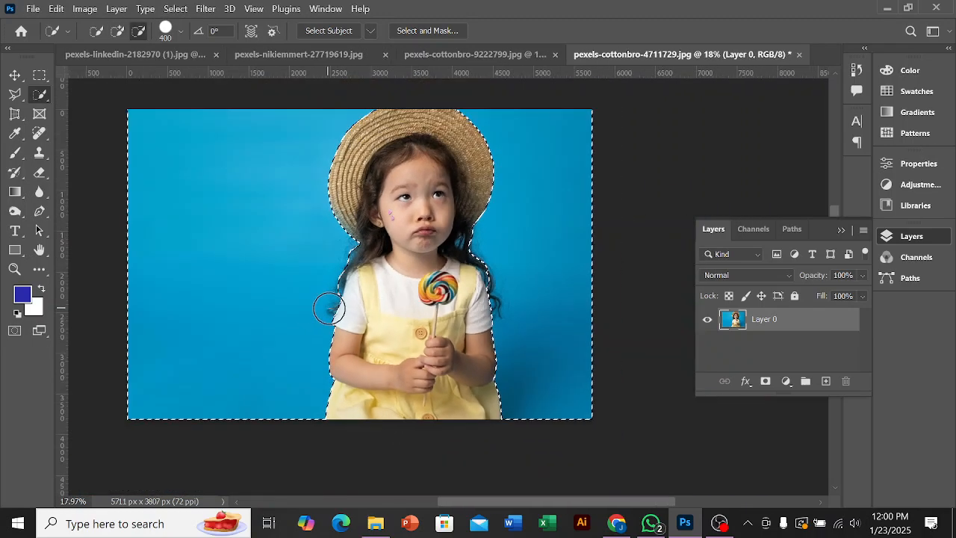
{"action": "scroll", "coordinate": [525, 326], "scroll_direction": "up", "scroll_amount": 1}
{"action": "scroll", "coordinate": [525, 327], "scroll_direction": "down", "scroll_amount": 1}
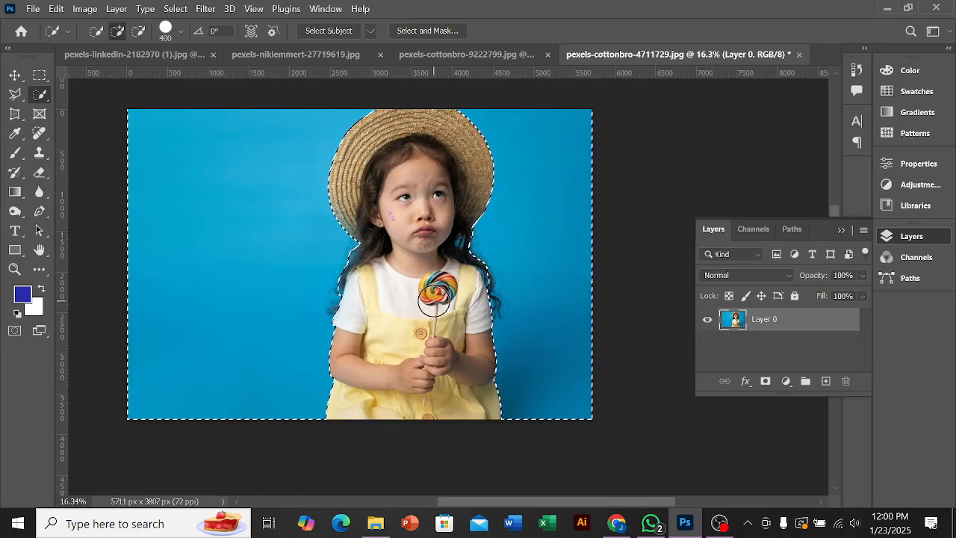
Step: Invert the background selection so that the girl is selected, and check the outline around her hair
{"action": "right_click", "coordinate": [428, 203]}
{"action": "right_click", "coordinate": [447, 209]}
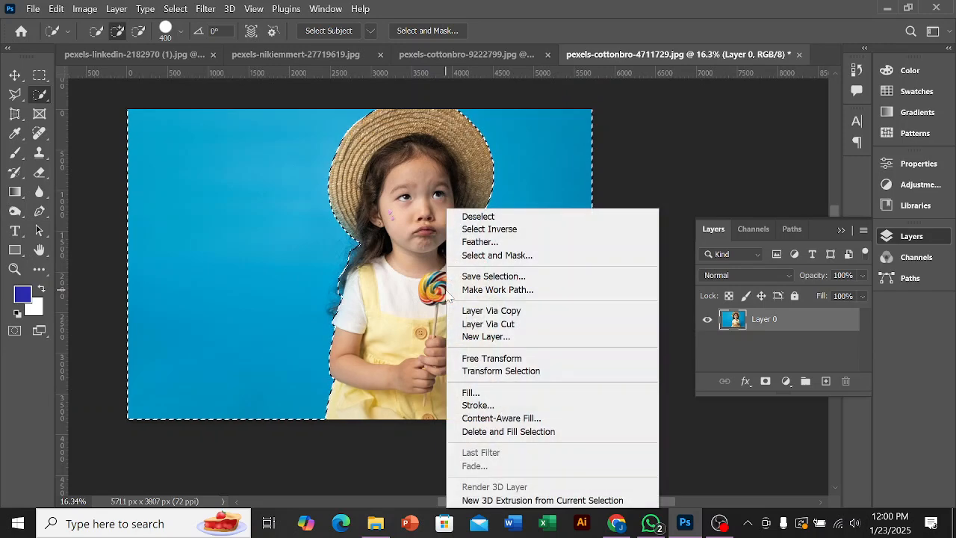
{"action": "left_click", "coordinate": [495, 229]}
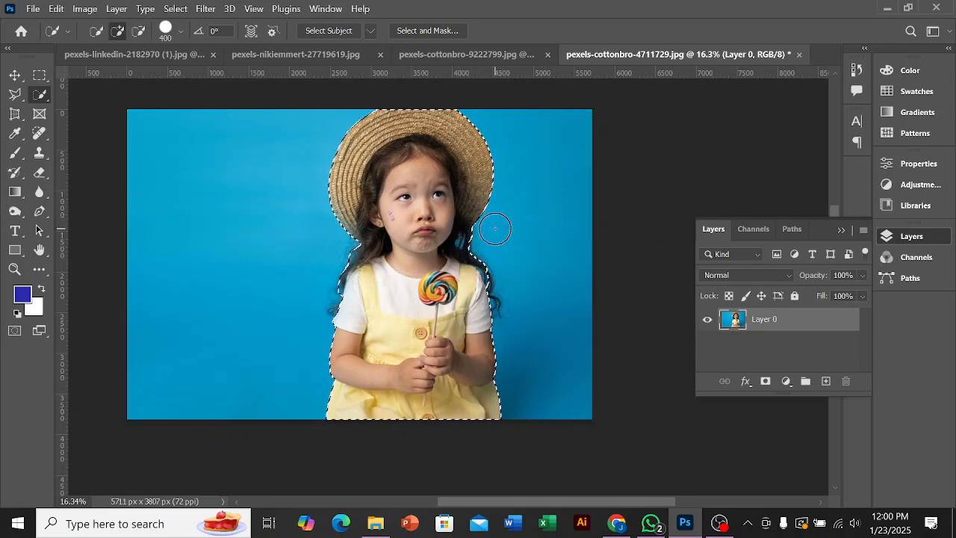
{"action": "scroll", "coordinate": [337, 312], "scroll_direction": "up", "scroll_amount": 1}
{"action": "scroll", "coordinate": [337, 311], "scroll_direction": "up", "scroll_amount": 1}
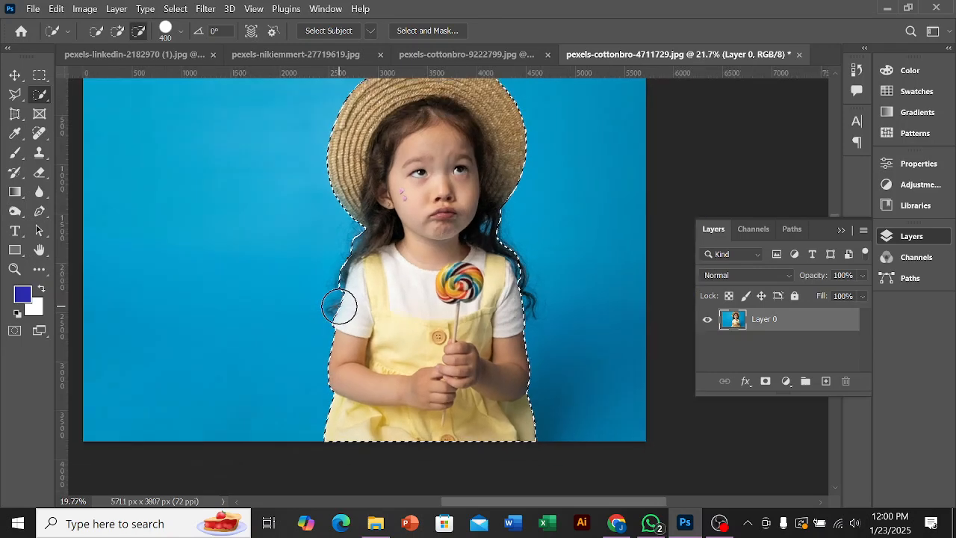
{"action": "scroll", "coordinate": [340, 306], "scroll_direction": "down", "scroll_amount": 3}
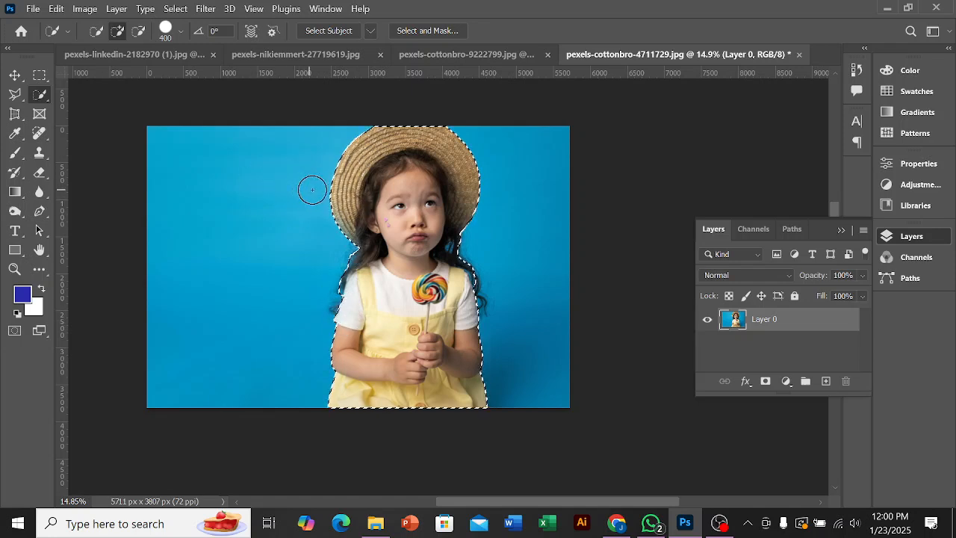
Step: Preview the girl's selection in Select and Mask, look through its edge settings, and leave without applying anything
{"action": "left_click", "coordinate": [419, 30]}
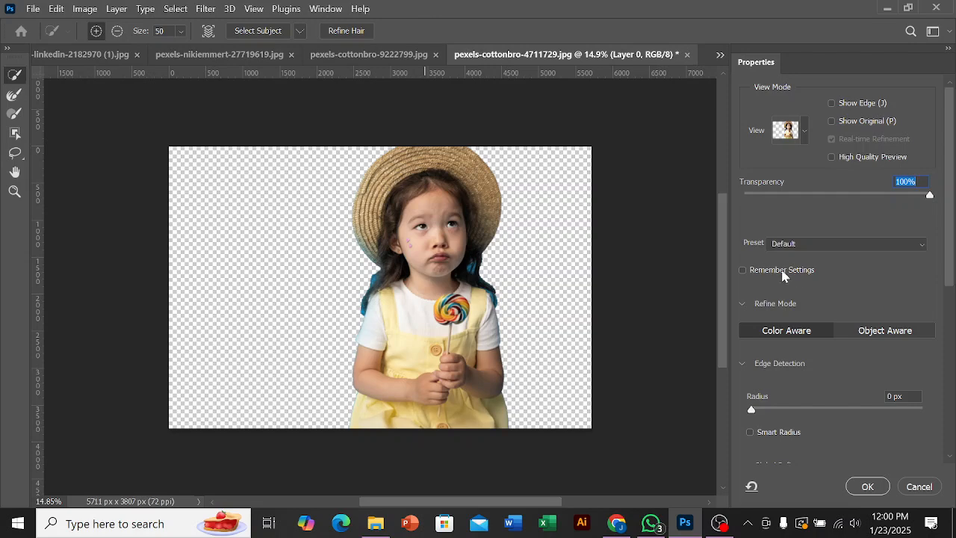
{"action": "scroll", "coordinate": [797, 280], "scroll_direction": "down", "scroll_amount": 4}
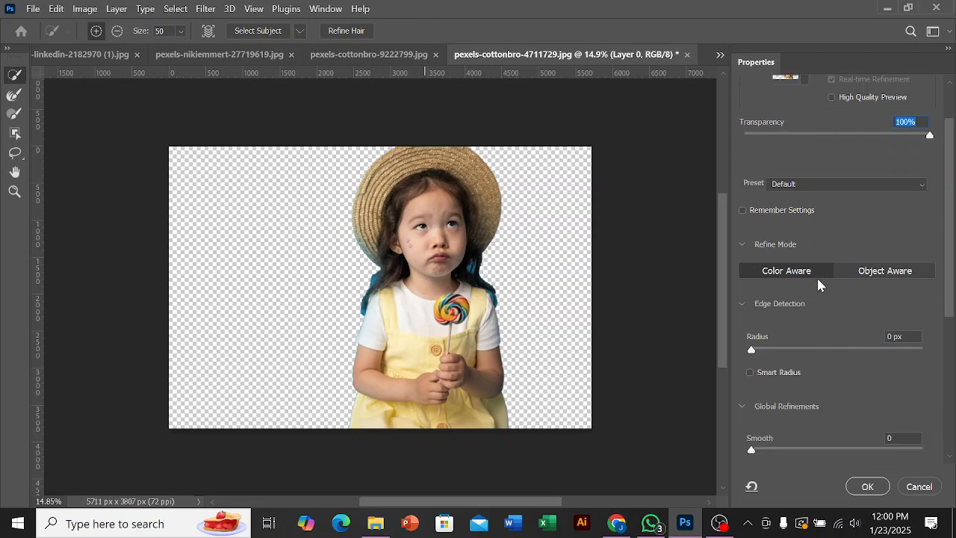
{"action": "scroll", "coordinate": [820, 283], "scroll_direction": "down", "scroll_amount": 1}
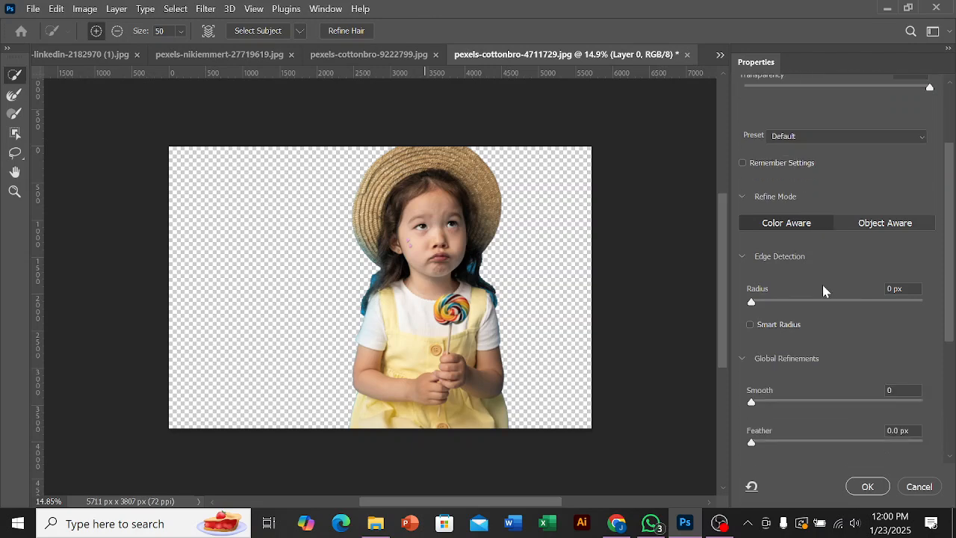
{"action": "left_click", "coordinate": [917, 486]}
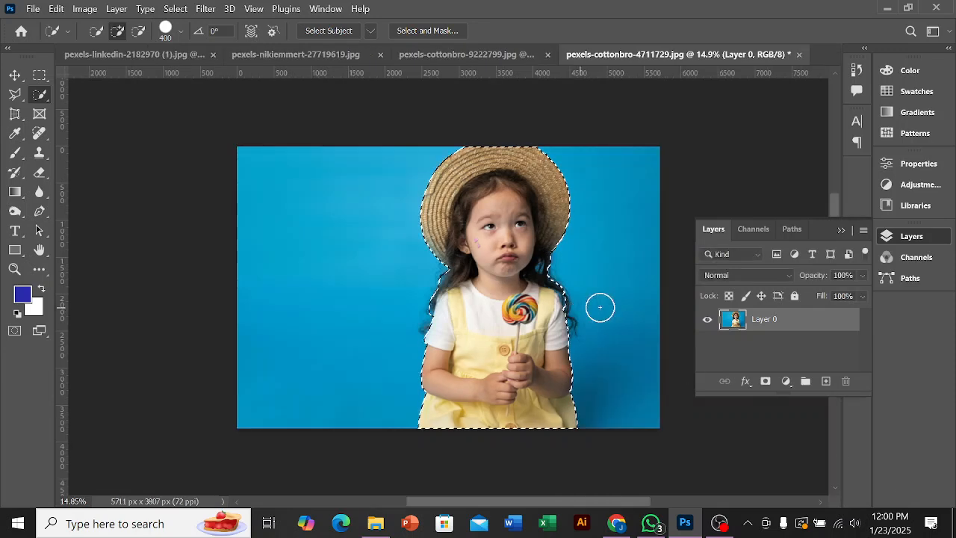
Step: Add a layer mask to Layer 0 from the girl's selection, and check the mask edge along her hair
{"action": "left_click", "coordinate": [765, 381]}
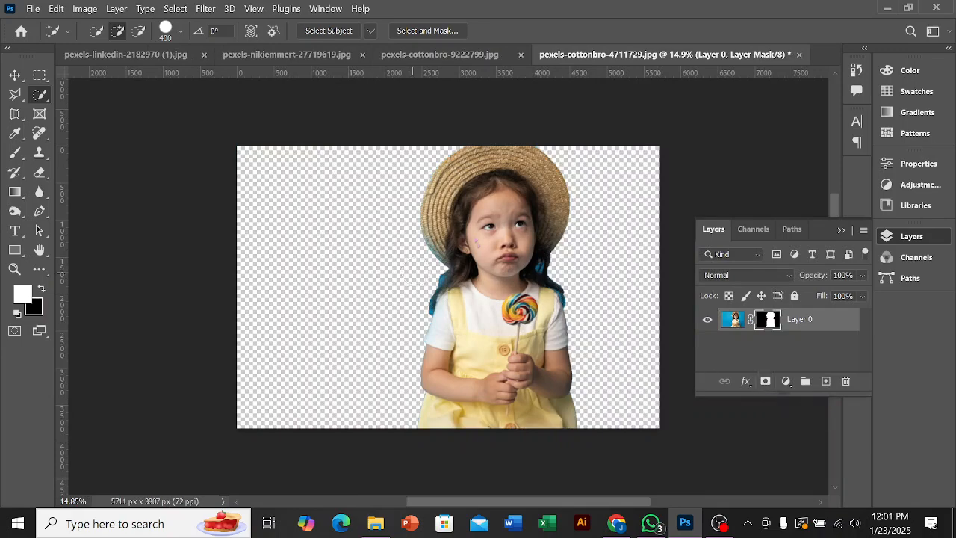
{"action": "scroll", "coordinate": [446, 282], "scroll_direction": "up", "scroll_amount": 4}
{"action": "scroll", "coordinate": [446, 281], "scroll_direction": "up", "scroll_amount": 5}
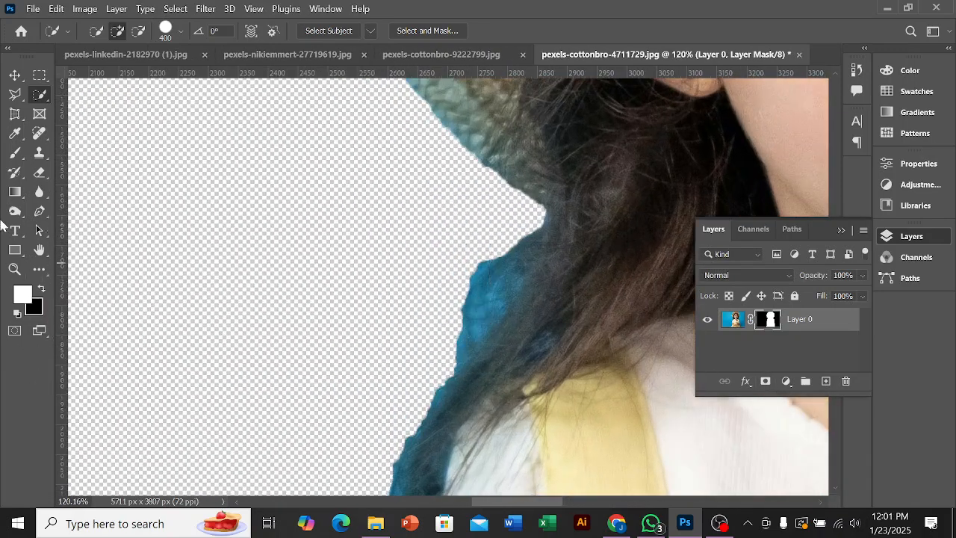
Step: Try painting white on the mask beside the girl's hair with a 100 px brush, and undo the stroke
{"action": "left_click", "coordinate": [14, 153]}
{"action": "key", "text": "bracketleft"}
{"action": "key", "text": "bracketleft"}
{"action": "key", "text": "bracketleft"}
{"action": "key", "text": "bracketleft"}
{"action": "key", "text": "bracketleft"}
{"action": "key", "text": "bracketleft"}
{"action": "key", "text": "bracketleft"}
{"action": "key", "text": "bracketleft"}
{"action": "key", "text": "bracketleft"}
{"action": "key", "text": "bracketleft"}
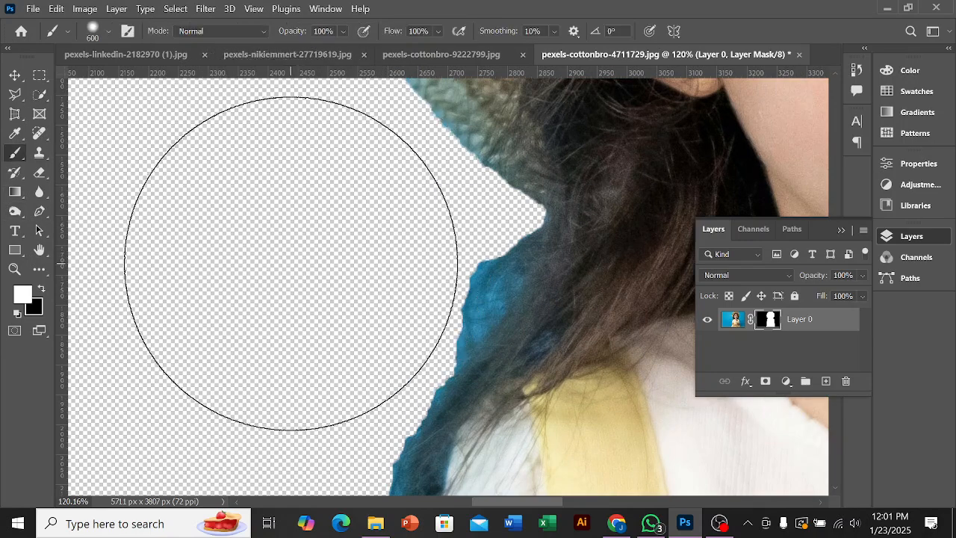
{"action": "left_click_drag", "start_coordinate": [470, 265], "coordinate": [446, 305]}
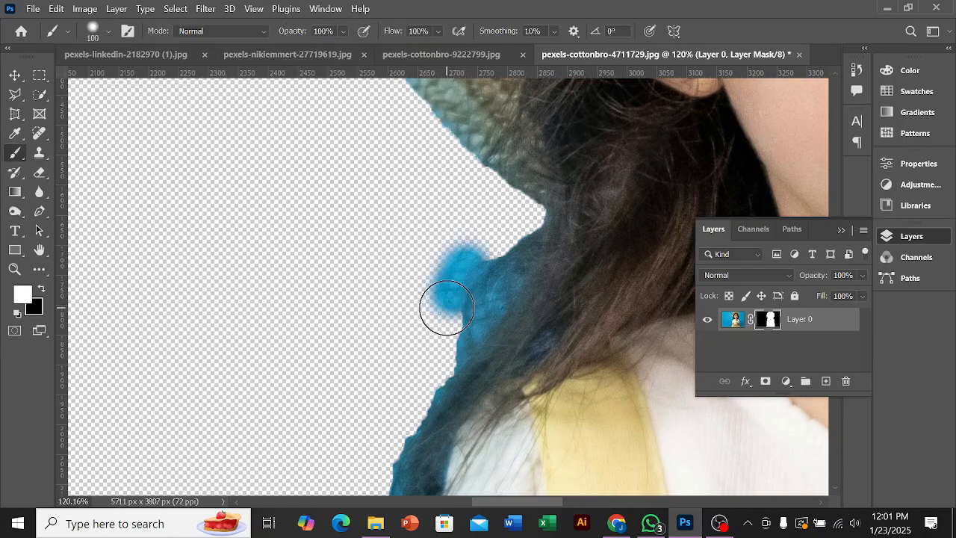
{"action": "key", "text": "ctrl+z"}
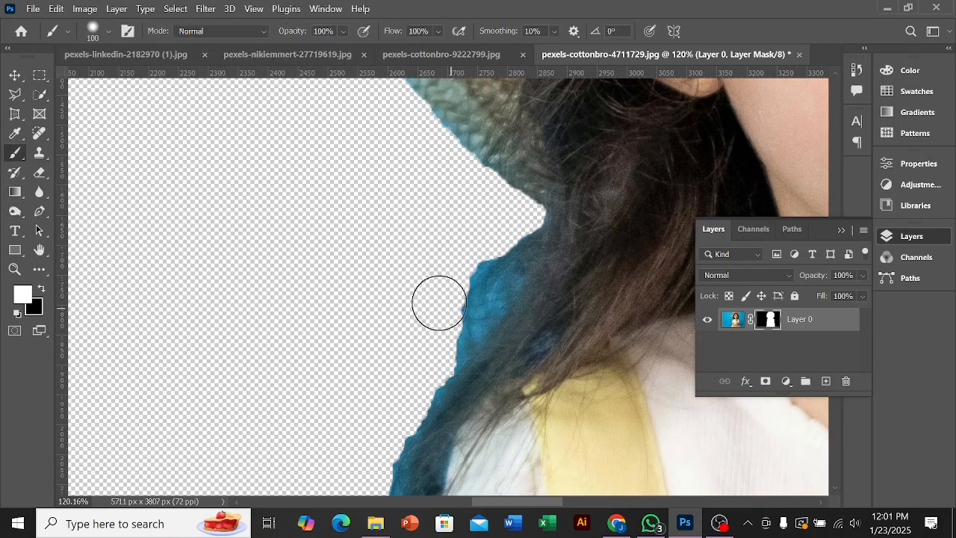
Step: Paint black on the mask to hide the blue fringe along the girl's hair and sleeve opposite the lollipop side
{"action": "left_click", "coordinate": [41, 289]}
{"action": "mouse_move", "coordinate": [435, 320]}
{"action": "left_mouse_down"}
{"action": "mouse_move", "coordinate": [479, 314]}
{"action": "mouse_move", "coordinate": [435, 344]}
{"action": "mouse_move", "coordinate": [504, 257]}
{"action": "mouse_move", "coordinate": [497, 291]}
{"action": "mouse_move", "coordinate": [452, 370]}
{"action": "mouse_move", "coordinate": [398, 413]}
{"action": "mouse_move", "coordinate": [376, 461]}
{"action": "left_mouse_up"}
{"action": "scroll", "coordinate": [379, 385], "scroll_direction": "down", "scroll_amount": 2}
{"action": "scroll", "coordinate": [369, 308], "scroll_direction": "down", "scroll_amount": 1}
{"action": "scroll", "coordinate": [370, 308], "scroll_direction": "down", "scroll_amount": 2}
{"action": "mouse_move", "coordinate": [370, 330]}
{"action": "left_mouse_down"}
{"action": "mouse_move", "coordinate": [362, 413]}
{"action": "mouse_move", "coordinate": [386, 392]}
{"action": "mouse_move", "coordinate": [379, 339]}
{"action": "mouse_move", "coordinate": [394, 245]}
{"action": "mouse_move", "coordinate": [359, 257]}
{"action": "left_mouse_up"}
{"action": "scroll", "coordinate": [359, 257], "scroll_direction": "down", "scroll_amount": 2}
{"action": "scroll", "coordinate": [359, 257], "scroll_direction": "down", "scroll_amount": 4}
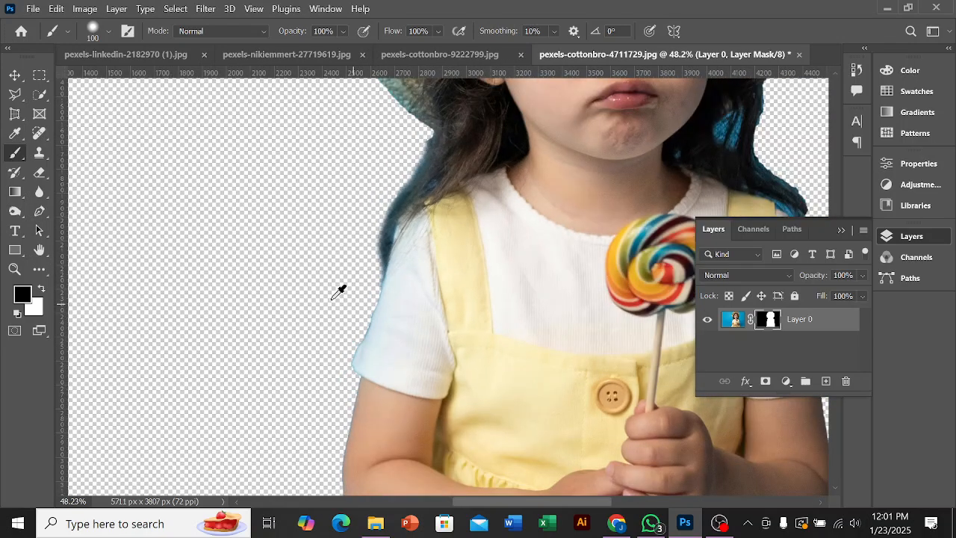
Step: Undo the last mask stroke and paint away the blue fringe along the hair and shoulder on the lollipop side
{"action": "scroll", "coordinate": [603, 268], "scroll_direction": "up", "scroll_amount": 4}
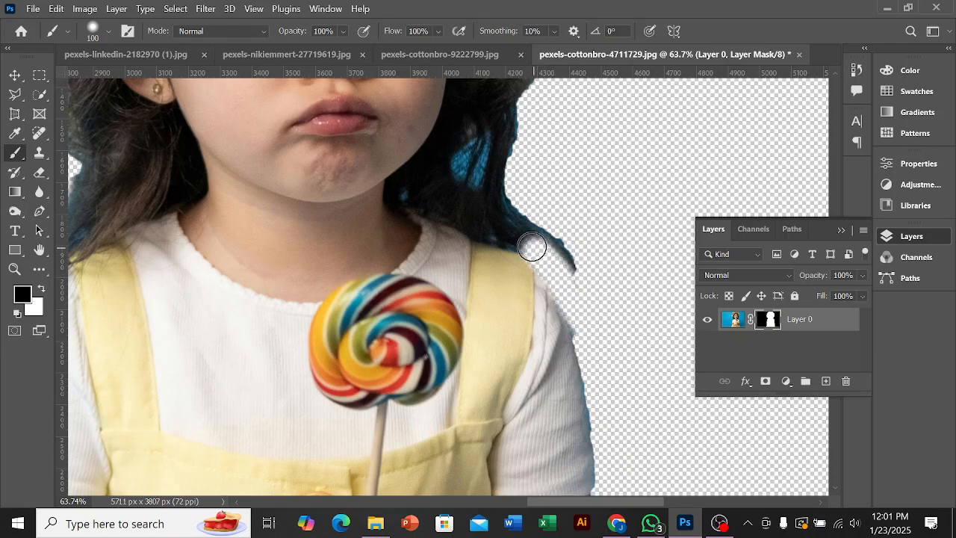
{"action": "key", "text": "ctrl+z"}
{"action": "mouse_move", "coordinate": [587, 324]}
{"action": "left_mouse_down"}
{"action": "mouse_move", "coordinate": [561, 260]}
{"action": "mouse_move", "coordinate": [514, 190]}
{"action": "mouse_move", "coordinate": [517, 148]}
{"action": "left_mouse_up"}
{"action": "scroll", "coordinate": [572, 139], "scroll_direction": "down", "scroll_amount": 4}
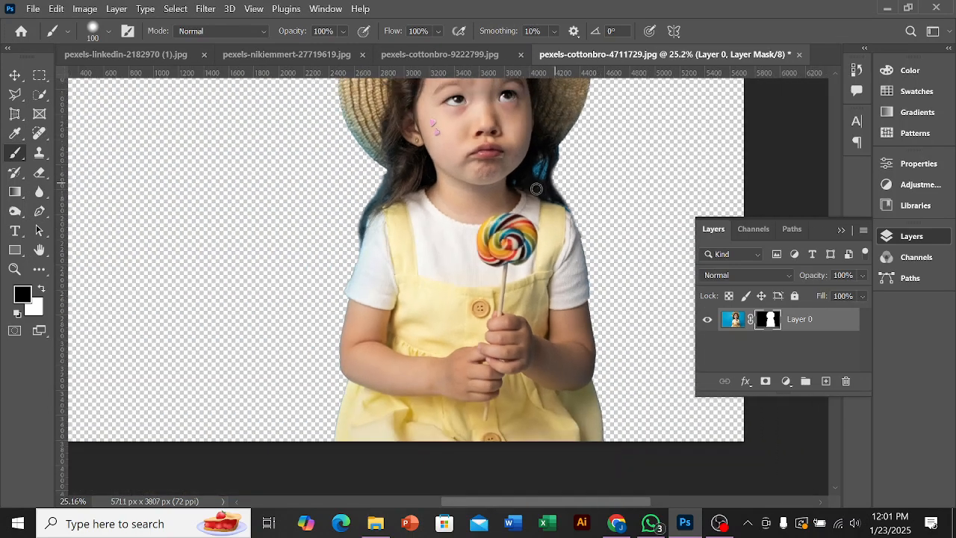
{"action": "scroll", "coordinate": [545, 162], "scroll_direction": "down", "scroll_amount": 1}
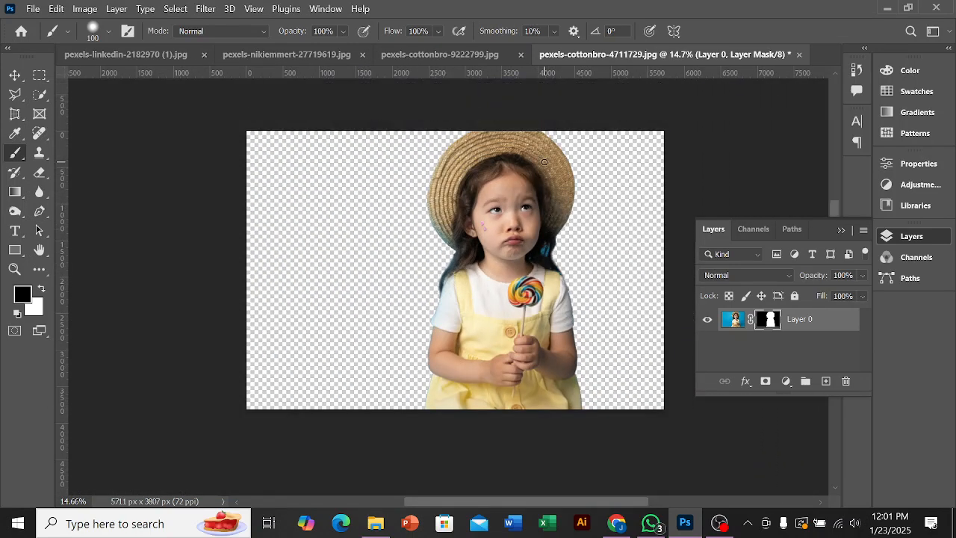
Step: Move the masked girl horizontally to about the middle of the canvas
{"action": "left_click", "coordinate": [842, 231]}
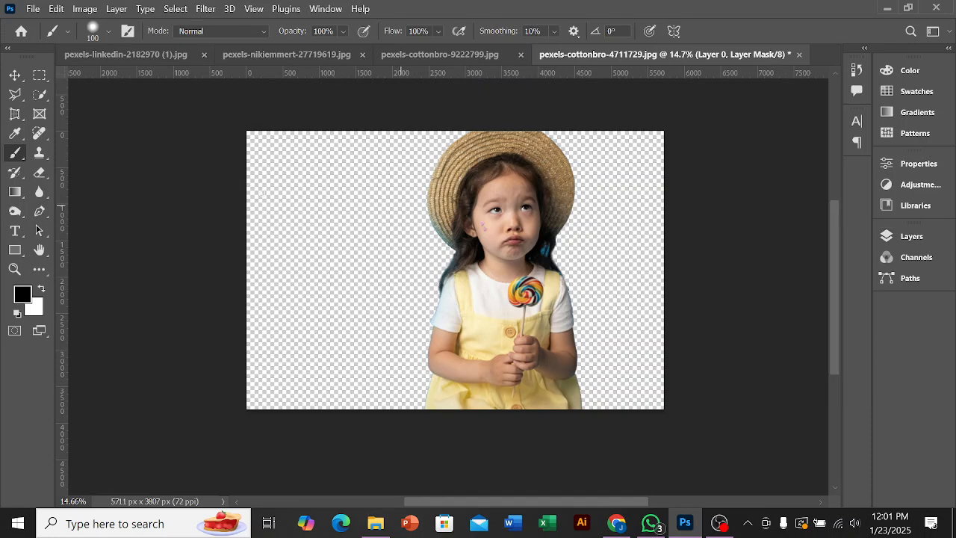
{"action": "left_click", "coordinate": [13, 78]}
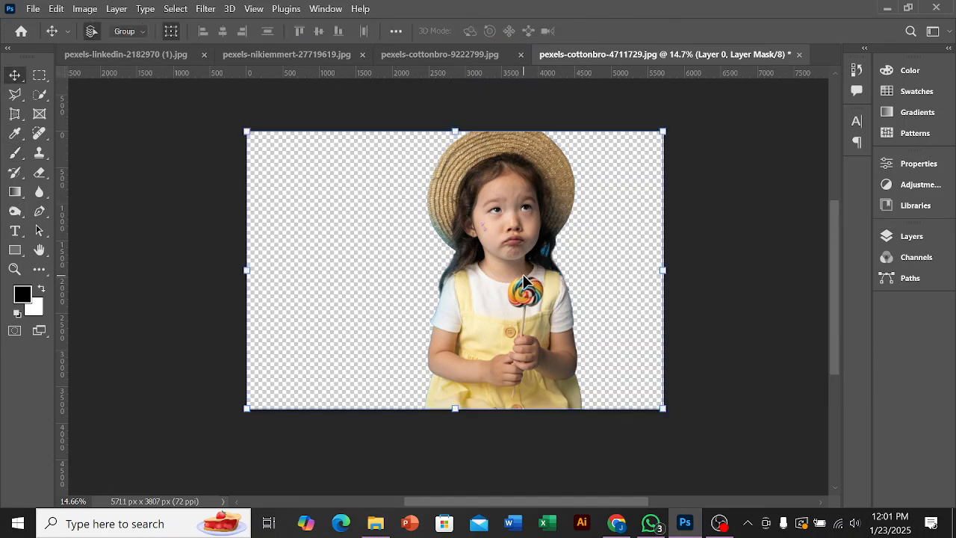
{"action": "left_click_drag", "start_coordinate": [521, 283], "coordinate": [477, 286]}
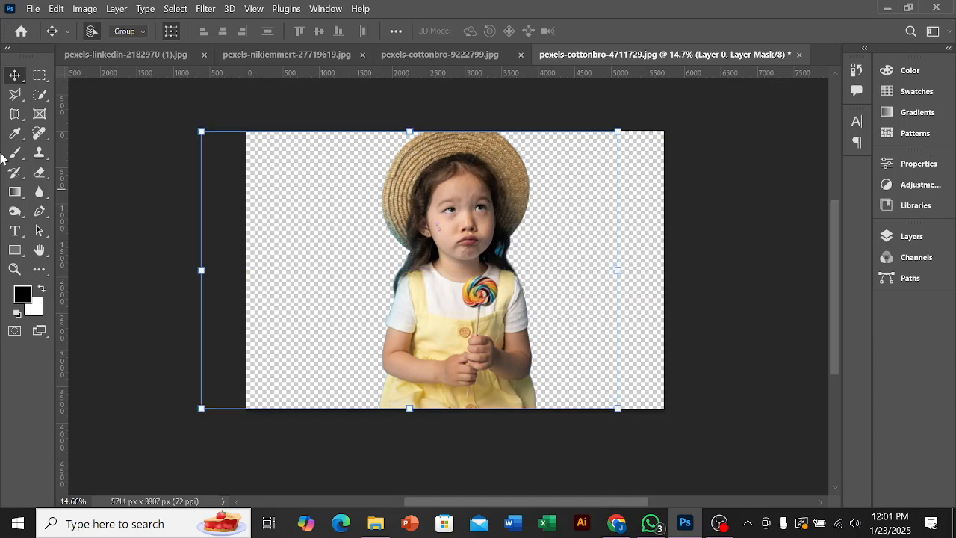
Step: Draw a black rectangle of about 6865 × 4494 px that covers the whole canvas
{"action": "left_click", "coordinate": [15, 250]}
{"action": "left_click_drag", "start_coordinate": [204, 114], "coordinate": [447, 331]}
{"action": "left_click_drag", "start_coordinate": [548, 395], "coordinate": [706, 440]}
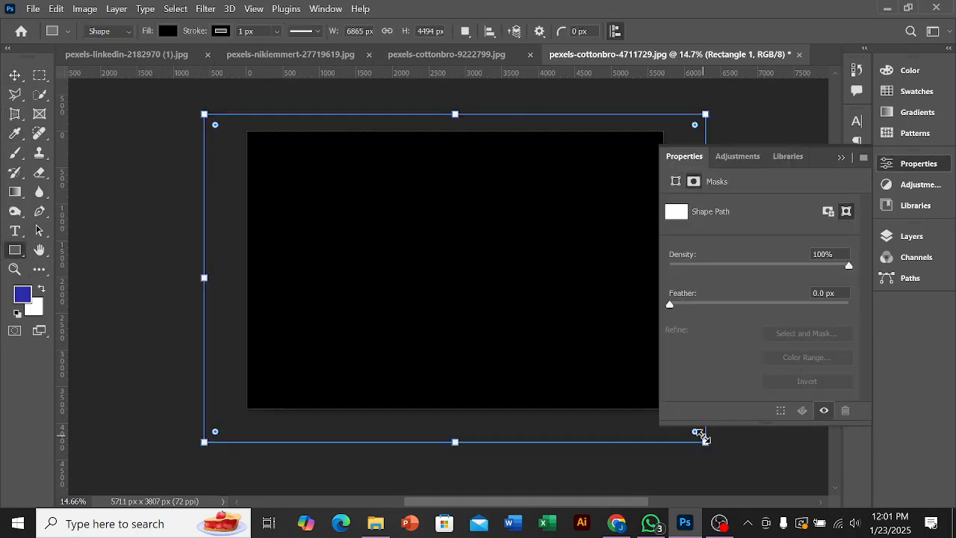
{"action": "left_click", "coordinate": [682, 216]}
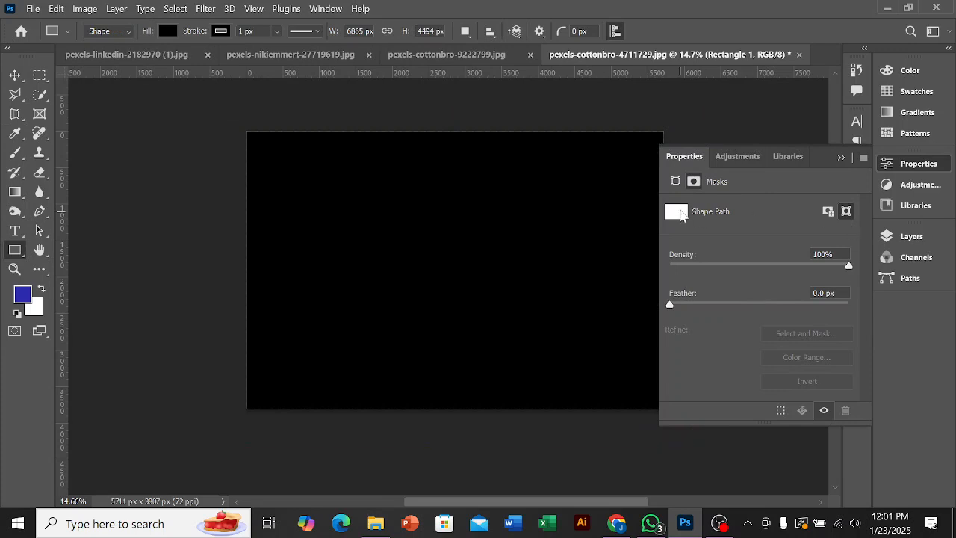
{"action": "left_click", "coordinate": [841, 159]}
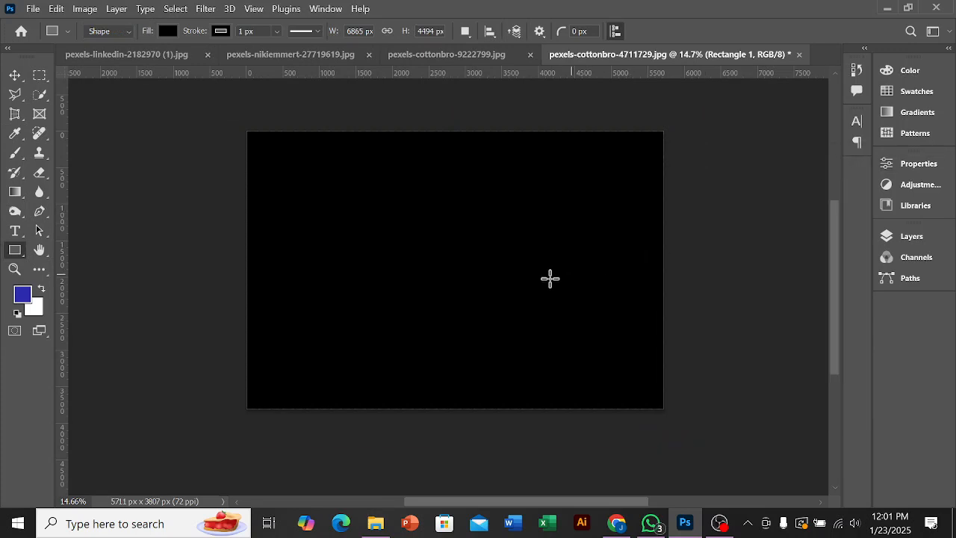
Step: Change the rectangle's fill to a muted red and place its layer beneath Layer 0 as the girl's background
{"action": "left_click", "coordinate": [912, 238]}
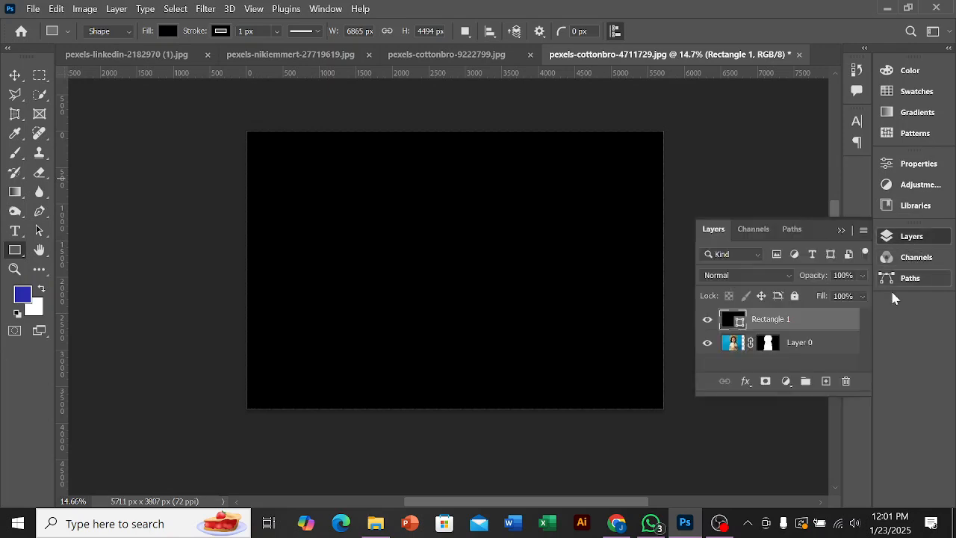
{"action": "double_click", "coordinate": [741, 325]}
{"action": "left_click", "coordinate": [602, 304]}
{"action": "left_click", "coordinate": [849, 222]}
{"action": "left_click_drag", "start_coordinate": [833, 326], "coordinate": [834, 353]}
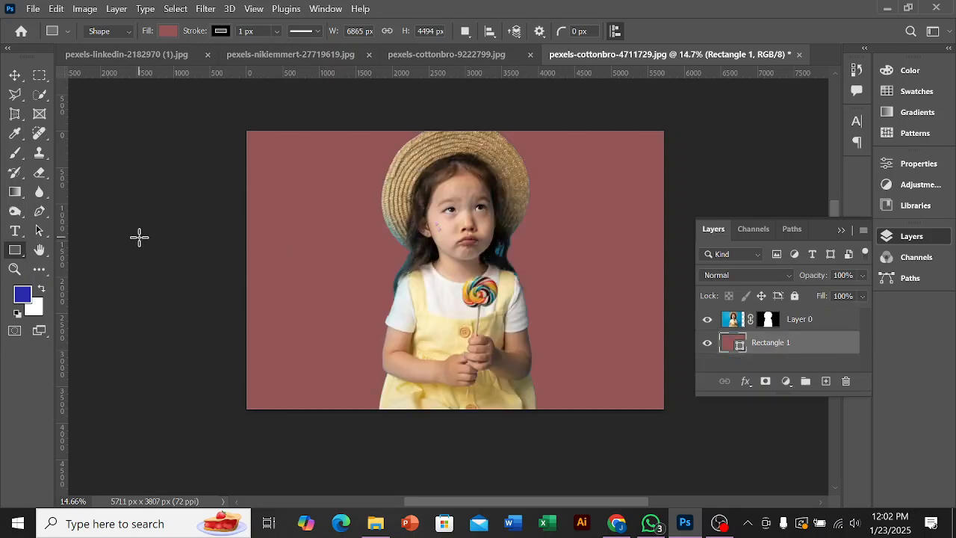
Step: Undo the red background rectangle, the girl's move and the layer mask, back to the girl's active selection
{"action": "key", "text": "ctrl+z"}
{"action": "key", "text": "ctrl+z"}
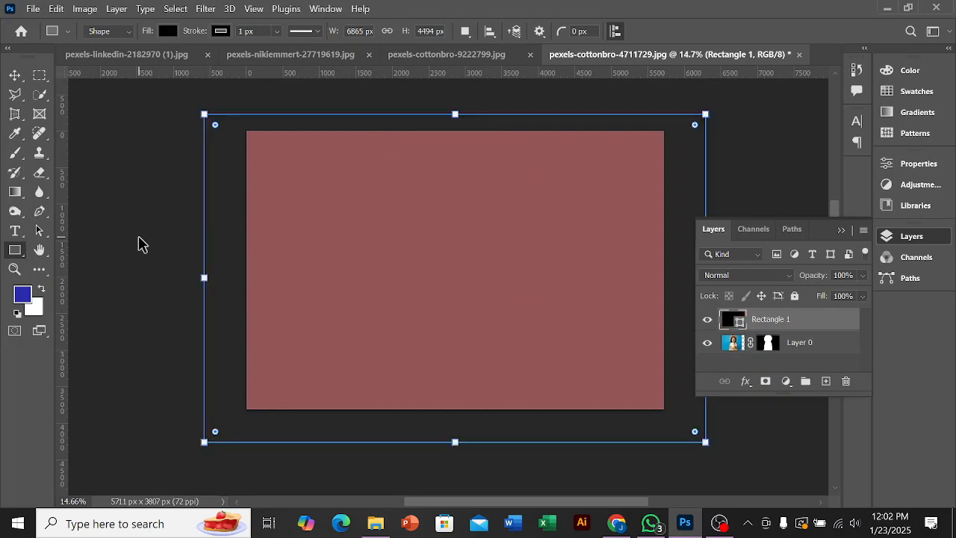
{"action": "key", "text": "ctrl+z"}
{"action": "key", "text": "ctrl+z"}
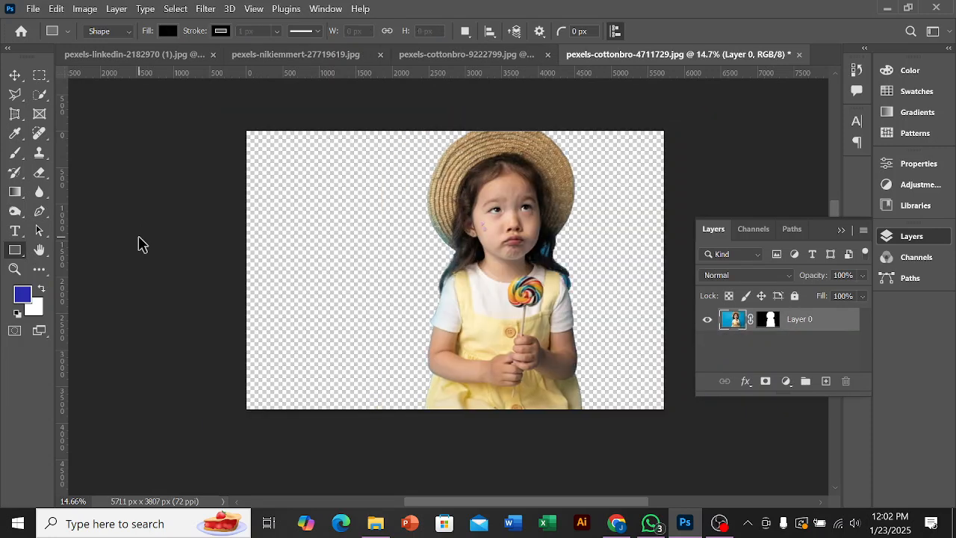
{"action": "key", "text": "ctrl+z"}
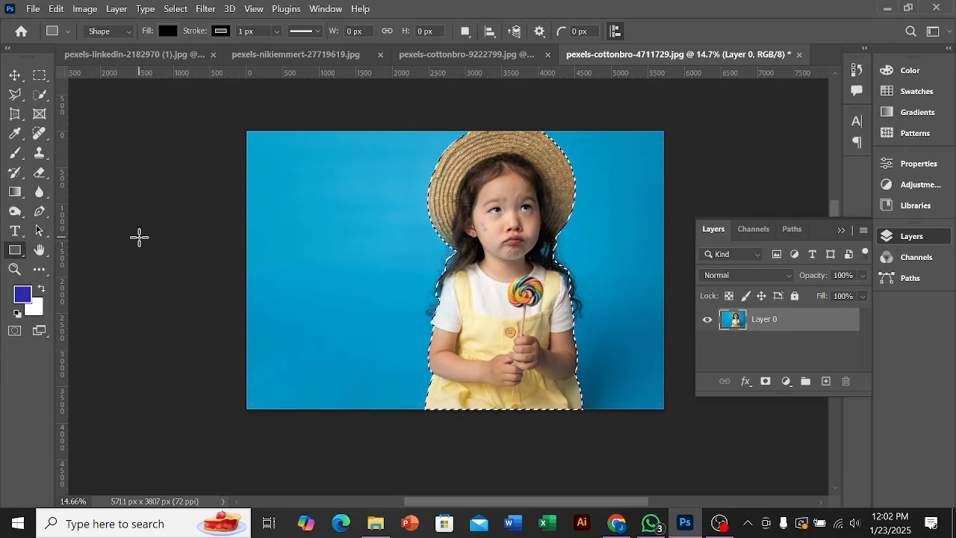
Step: Invert the selection to the blue background, and bring up the Quick Selection tool's options for that selection
{"action": "key", "text": "ctrl+shift+i"}
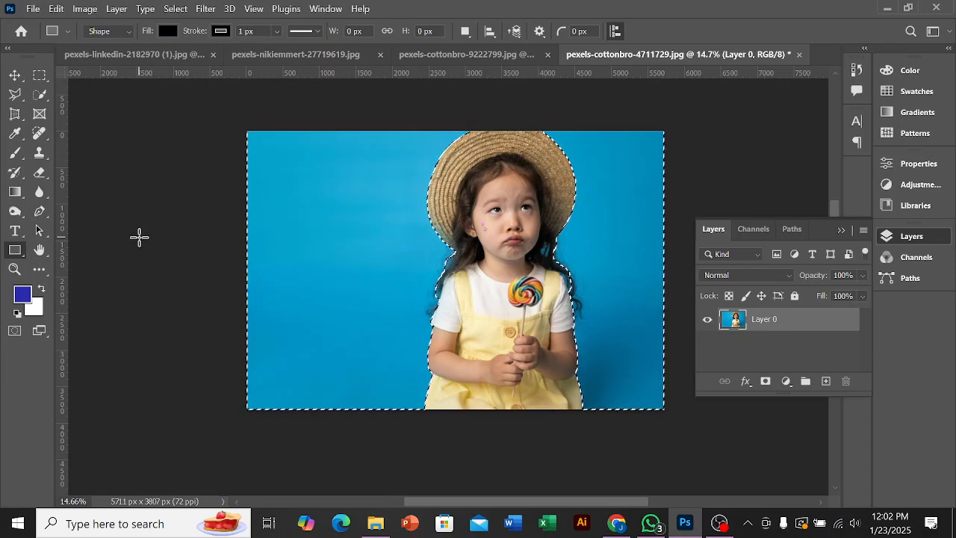
{"action": "right_click", "coordinate": [508, 247]}
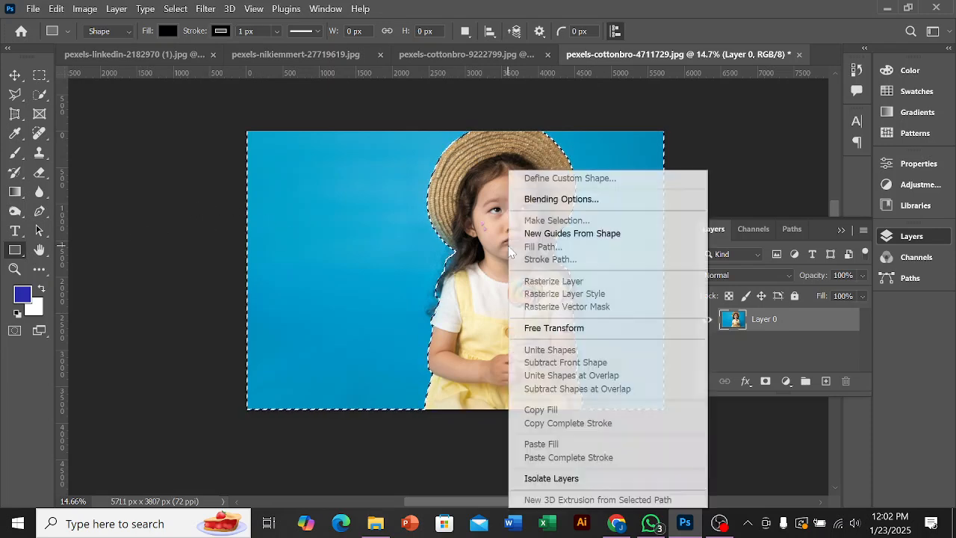
{"action": "left_click", "coordinate": [406, 219]}
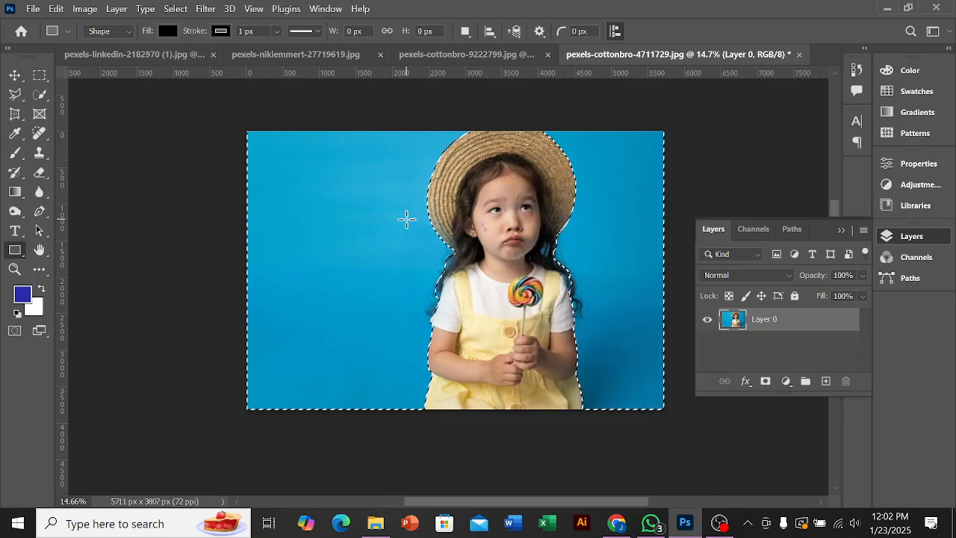
{"action": "left_click", "coordinate": [39, 98]}
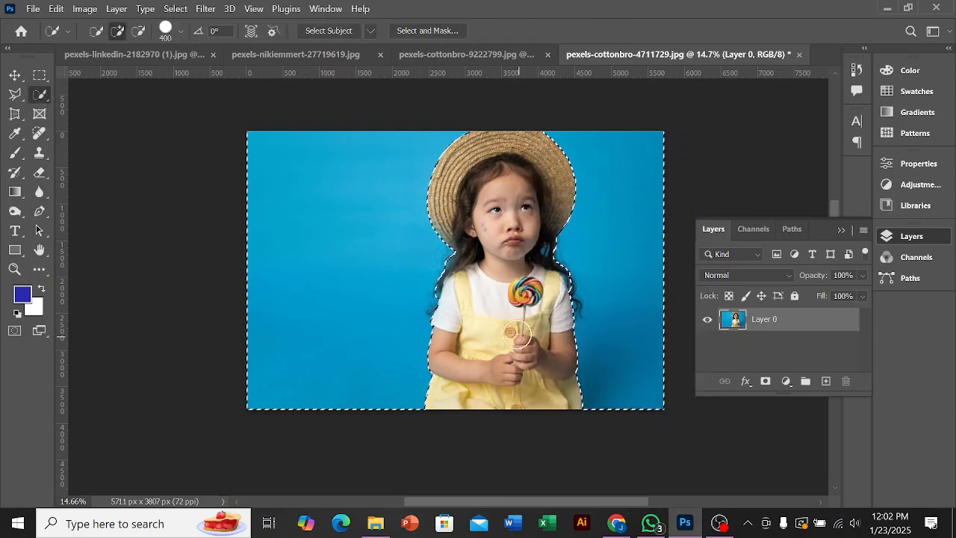
{"action": "right_click", "coordinate": [503, 211]}
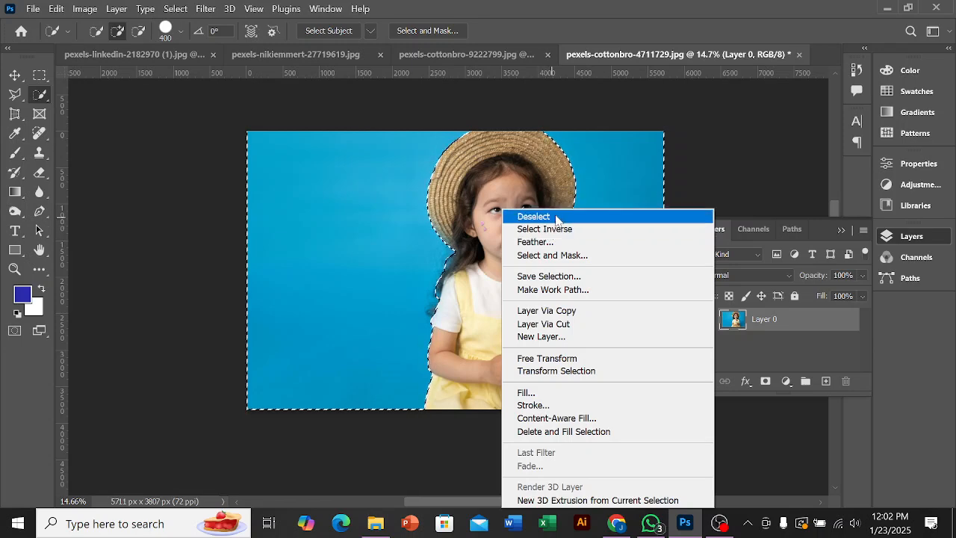
{"action": "left_click", "coordinate": [719, 523]}
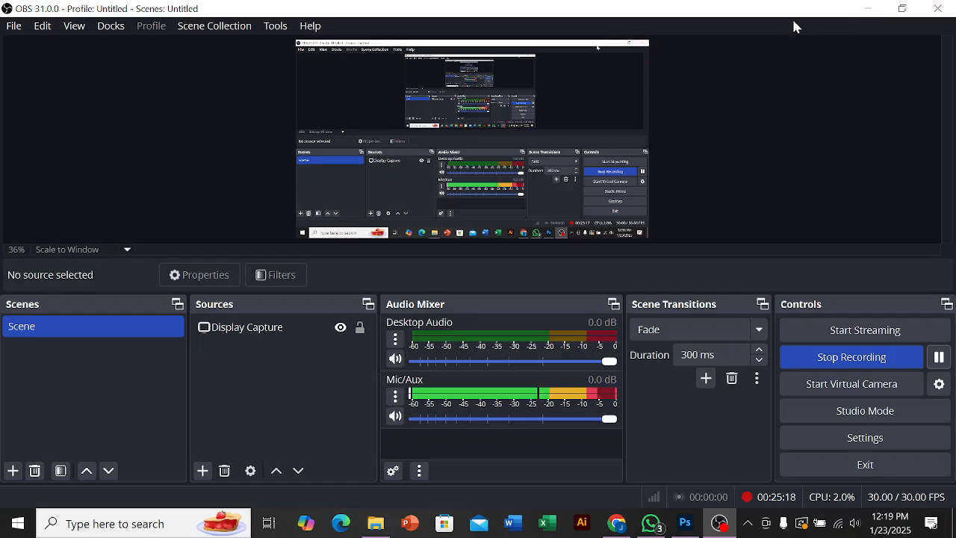
{"action": "left_click", "coordinate": [872, 14]}
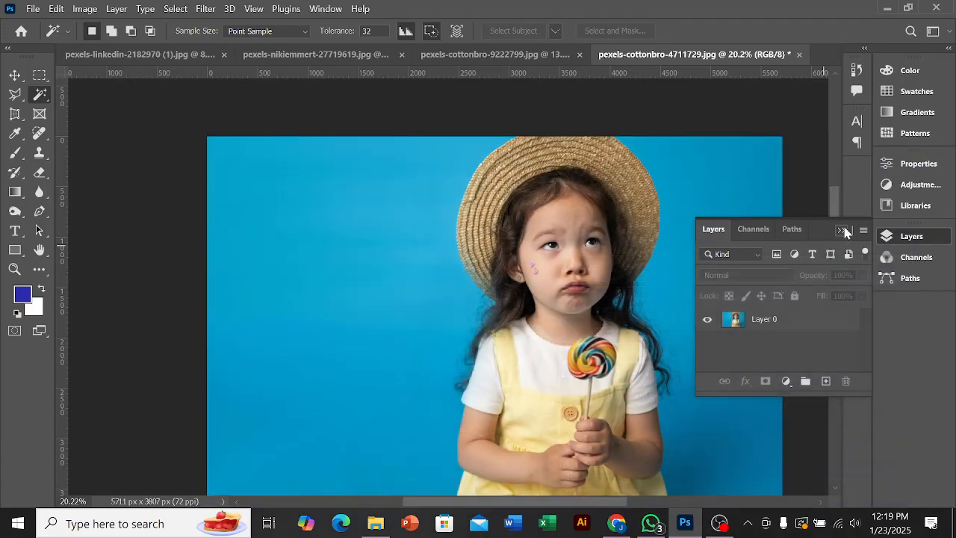
Step: With Layer 0 active, select the blue background on the left of the girl using the Magic Wand at tolerance 32
{"action": "left_click", "coordinate": [761, 329]}
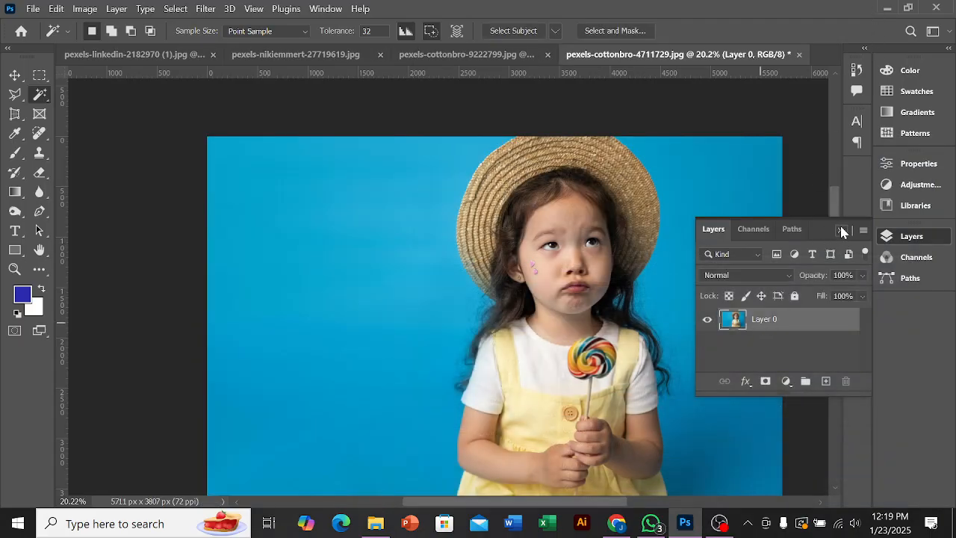
{"action": "left_click", "coordinate": [842, 231]}
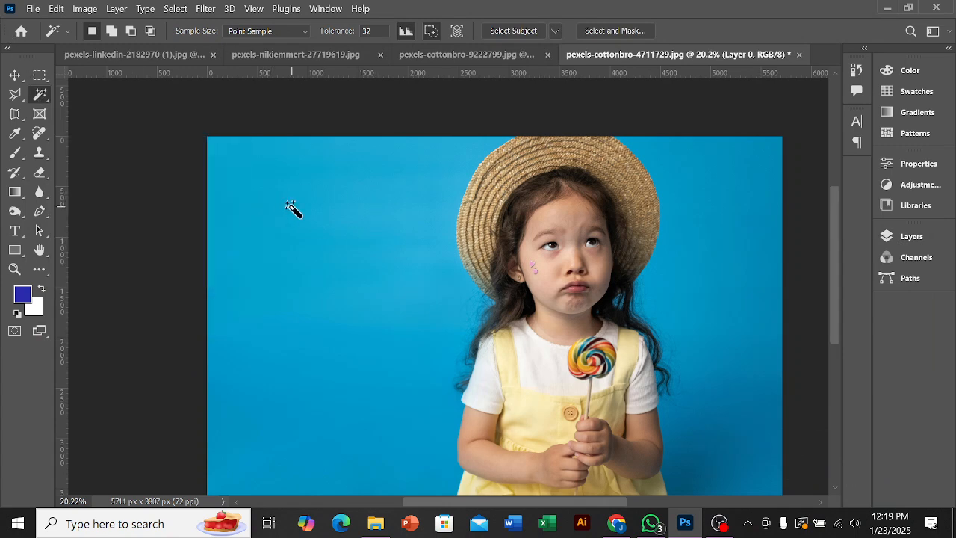
{"action": "right_click", "coordinate": [39, 97]}
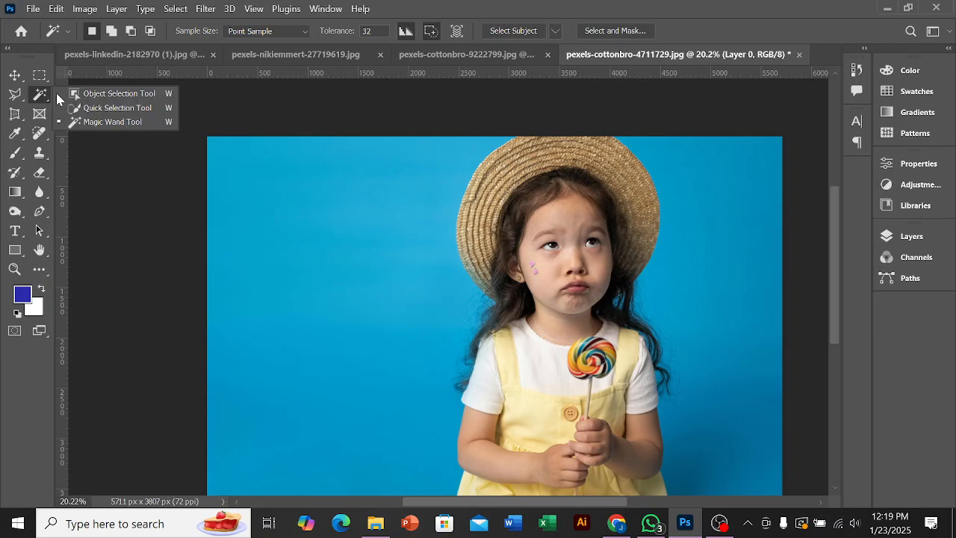
{"action": "left_click", "coordinate": [101, 122]}
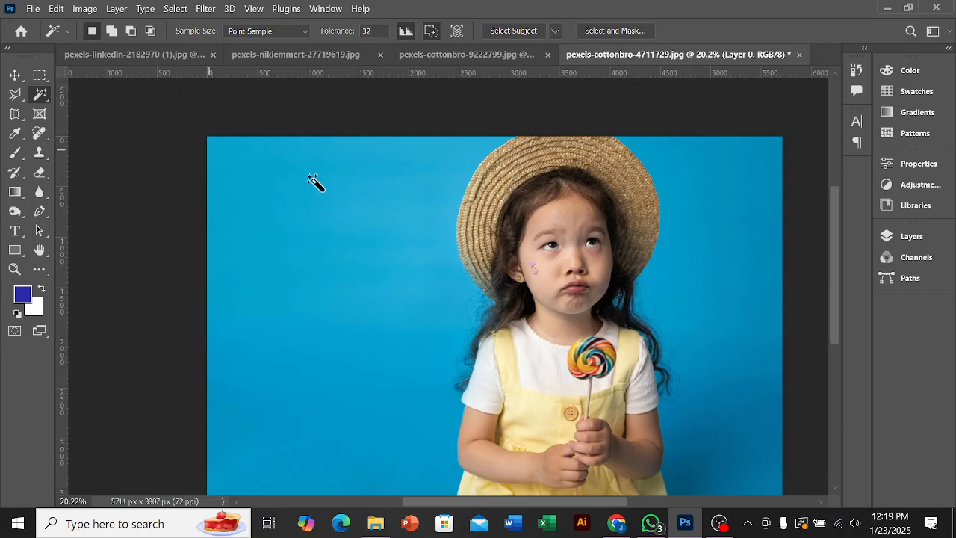
{"action": "scroll", "coordinate": [284, 203], "scroll_direction": "down", "scroll_amount": 2}
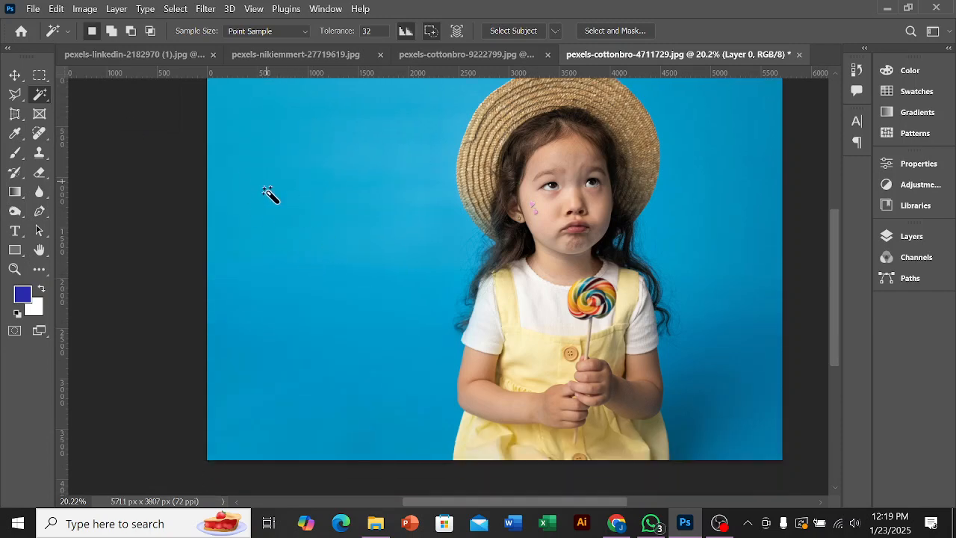
{"action": "scroll", "coordinate": [268, 185], "scroll_direction": "up", "scroll_amount": 2}
{"action": "left_click", "coordinate": [240, 142]}
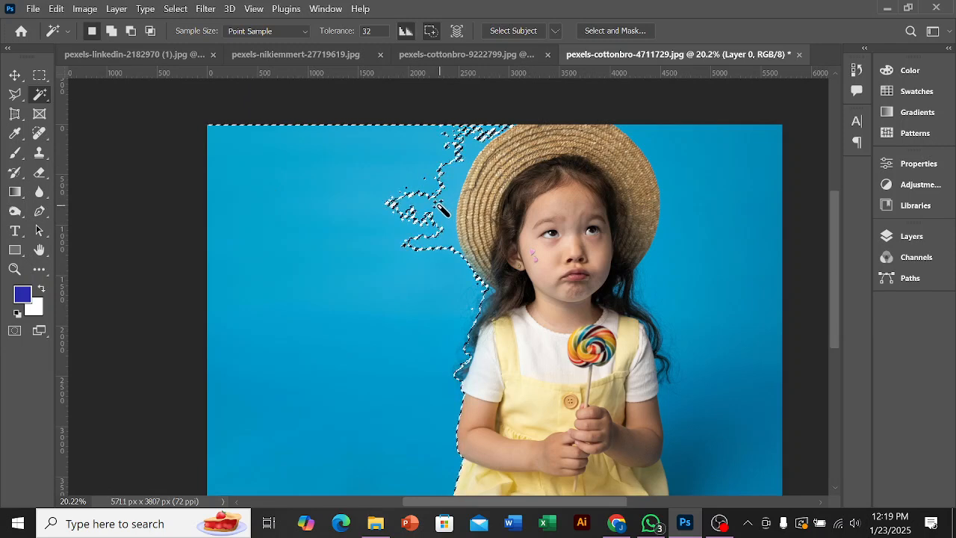
Step: Switch the Magic Wand to add mode and extend the selection over the remaining blue background on both sides of the girl
{"action": "left_click", "coordinate": [111, 30]}
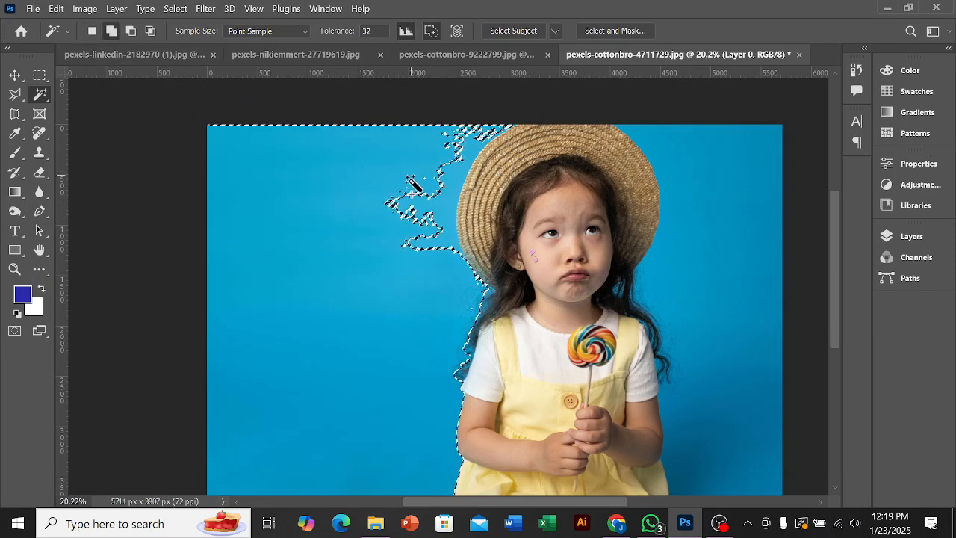
{"action": "left_click", "coordinate": [443, 215]}
{"action": "scroll", "coordinate": [650, 228], "scroll_direction": "down", "scroll_amount": 1}
{"action": "left_click", "coordinate": [730, 209]}
{"action": "left_click", "coordinate": [759, 417]}
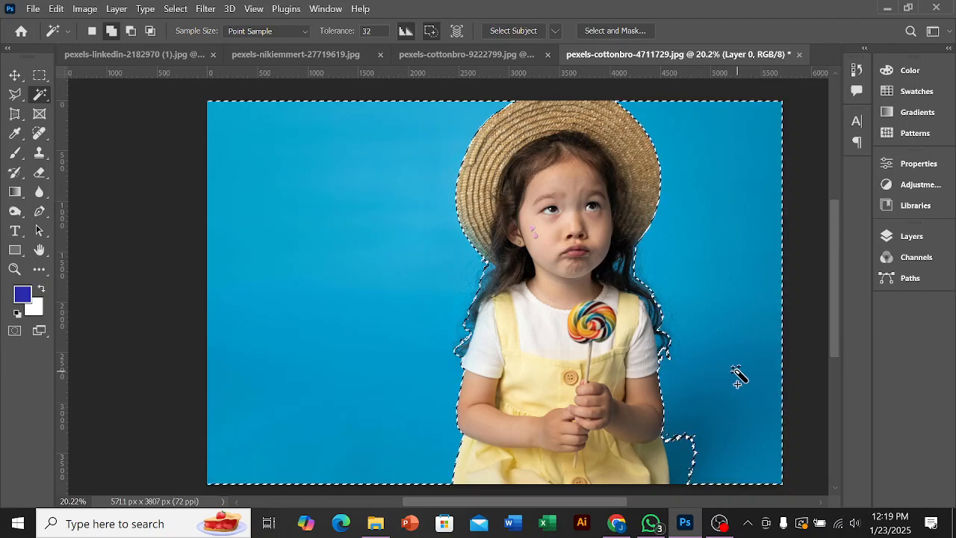
{"action": "left_click", "coordinate": [694, 449]}
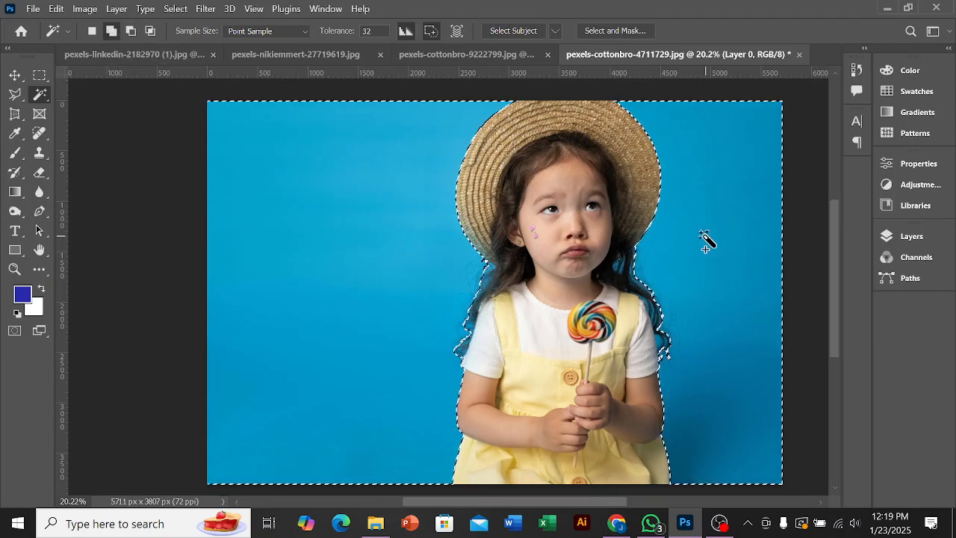
Step: Add the blue gaps showing through the dark hair beside the girl's chin to the background selection
{"action": "scroll", "coordinate": [706, 239], "scroll_direction": "up", "scroll_amount": 3}
{"action": "scroll", "coordinate": [683, 192], "scroll_direction": "down", "scroll_amount": 2}
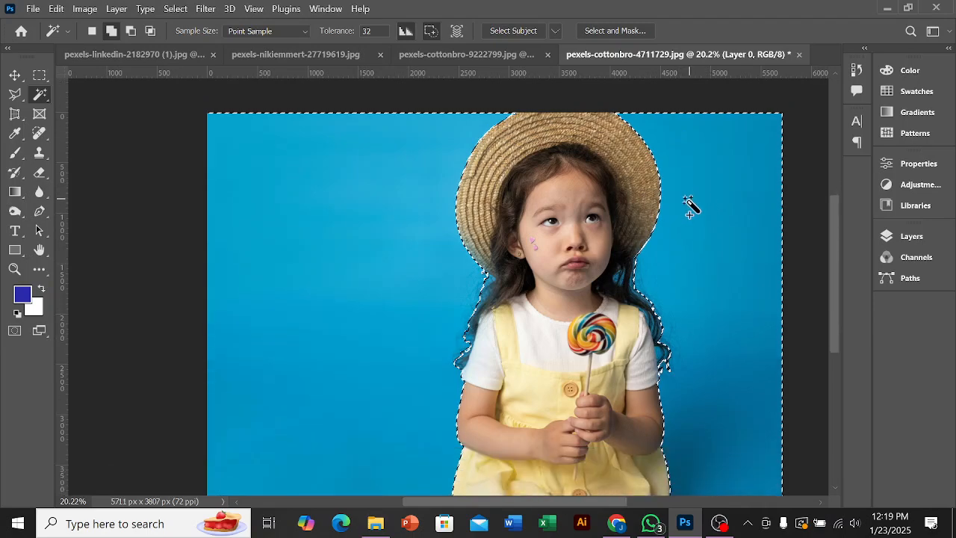
{"action": "scroll", "coordinate": [608, 261], "scroll_direction": "up", "scroll_amount": 10}
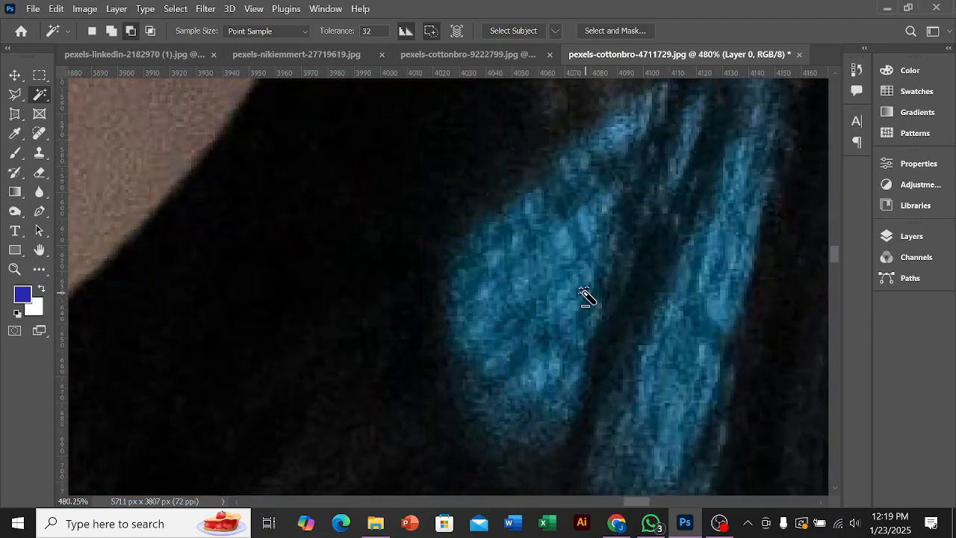
{"action": "left_click", "coordinate": [550, 284], "text": "shift"}
{"action": "left_click", "coordinate": [699, 285]}
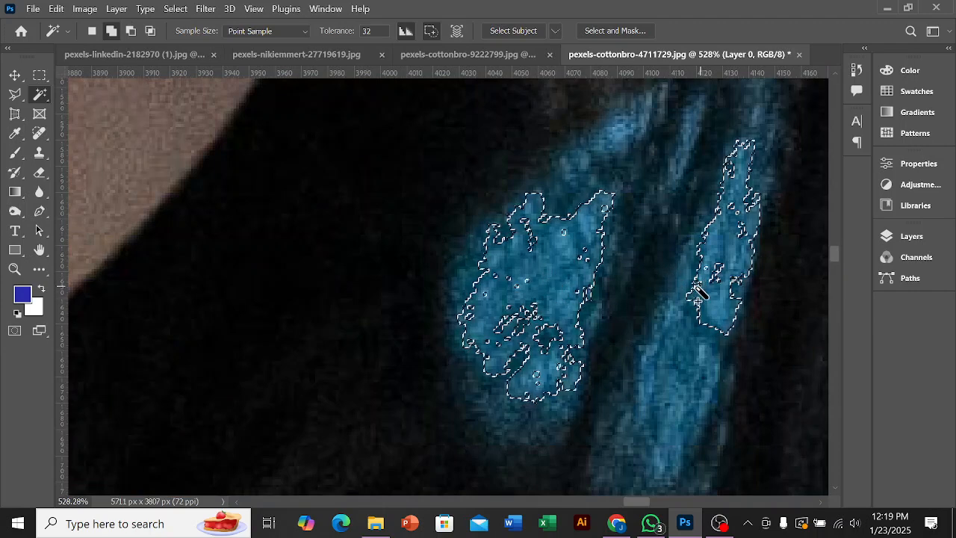
{"action": "left_click", "coordinate": [662, 369]}
{"action": "scroll", "coordinate": [667, 370], "scroll_direction": "down", "scroll_amount": 3}
{"action": "left_click", "coordinate": [620, 367]}
{"action": "scroll", "coordinate": [643, 358], "scroll_direction": "down", "scroll_amount": 4}
{"action": "scroll", "coordinate": [643, 362], "scroll_direction": "down", "scroll_amount": 4}
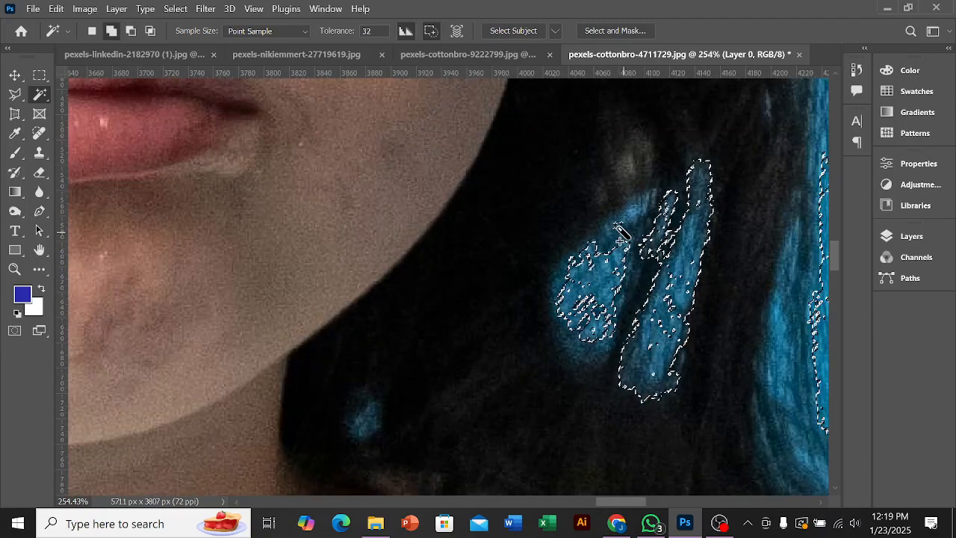
Step: Add the blue strip between the outer hair strands right of those gaps to the selection
{"action": "left_click", "coordinate": [784, 328], "text": "shift"}
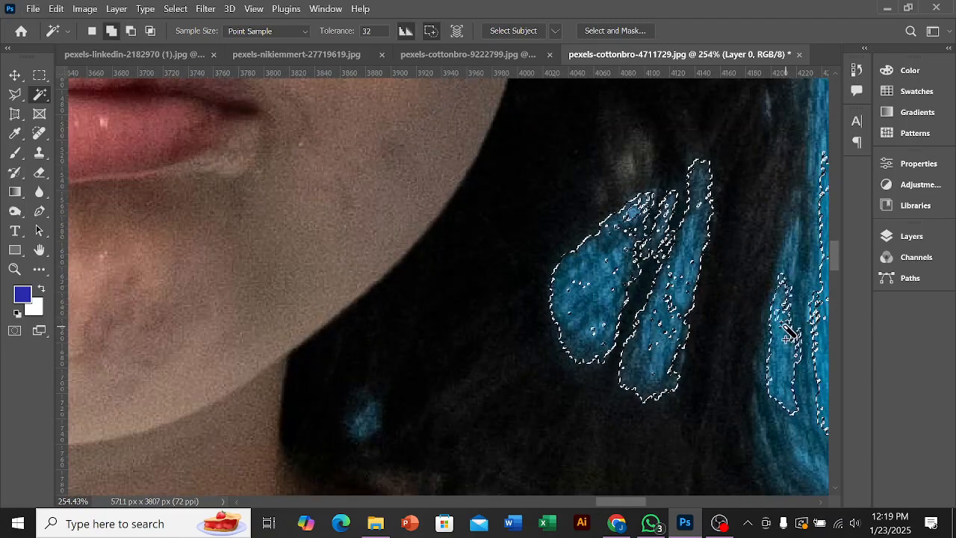
{"action": "scroll", "coordinate": [784, 329], "scroll_direction": "down", "scroll_amount": 2}
{"action": "scroll", "coordinate": [796, 402], "scroll_direction": "down", "scroll_amount": 6}
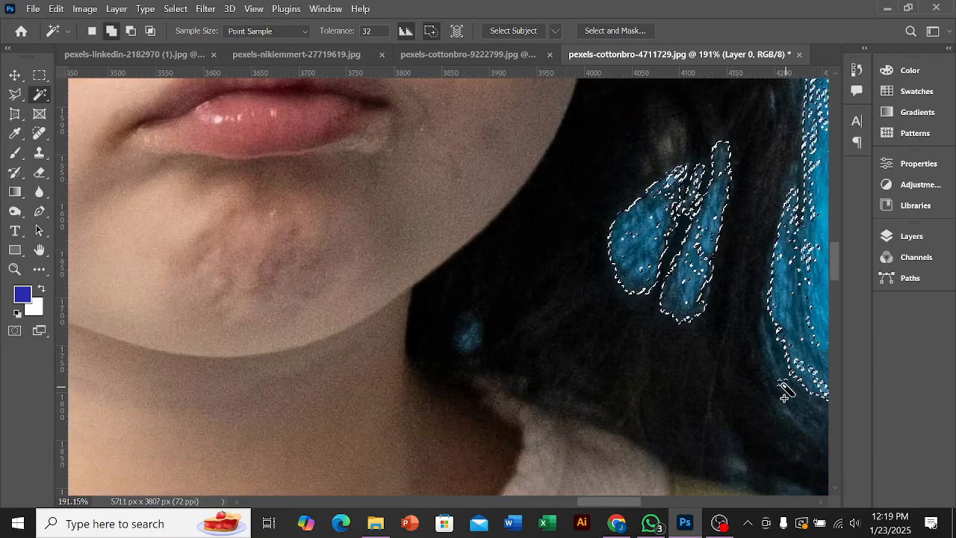
{"action": "scroll", "coordinate": [762, 314], "scroll_direction": "down", "scroll_amount": 2}
Step: Add the blue patches tucked beneath the hat brim, beside the hair on the image's left side, to the selection
{"action": "scroll", "coordinate": [380, 336], "scroll_direction": "up", "scroll_amount": 14}
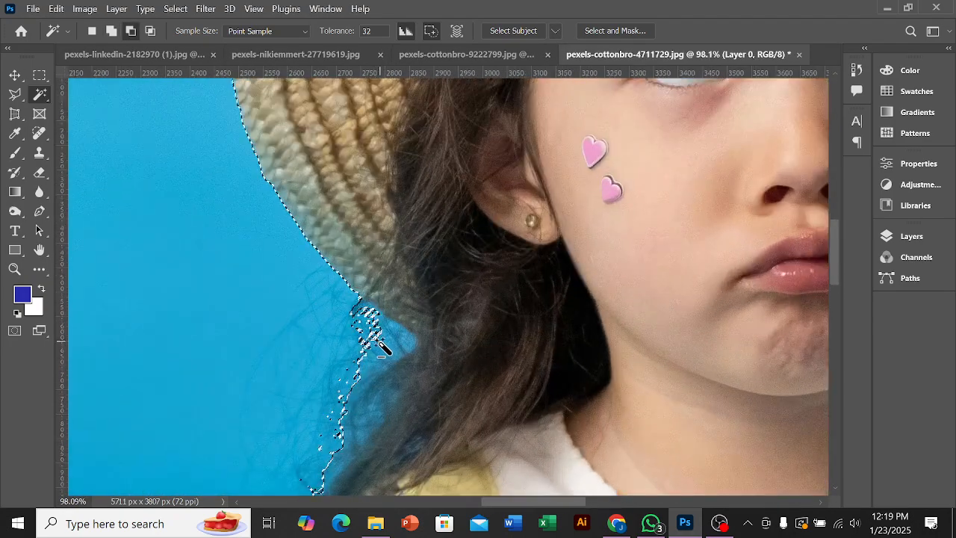
{"action": "scroll", "coordinate": [390, 351], "scroll_direction": "up", "scroll_amount": 9}
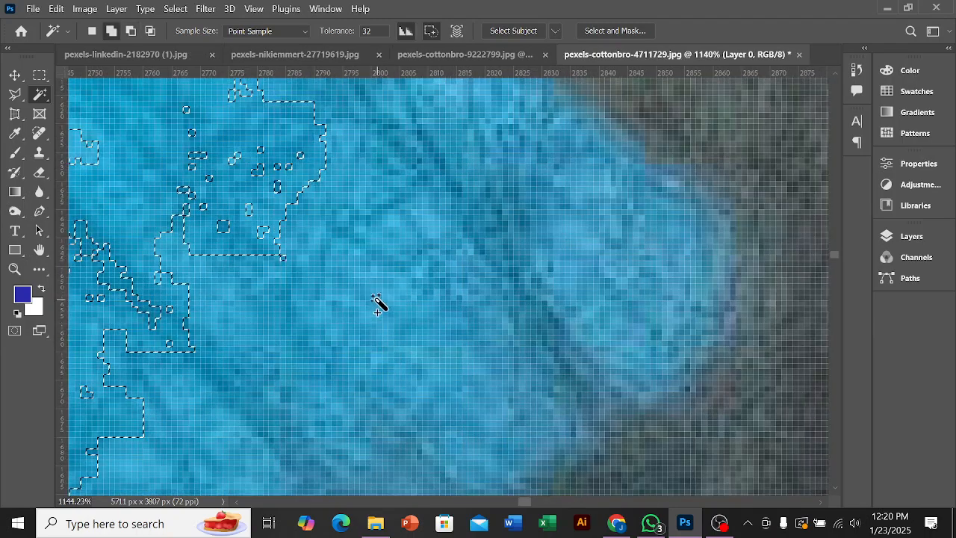
{"action": "scroll", "coordinate": [346, 305], "scroll_direction": "down", "scroll_amount": 4}
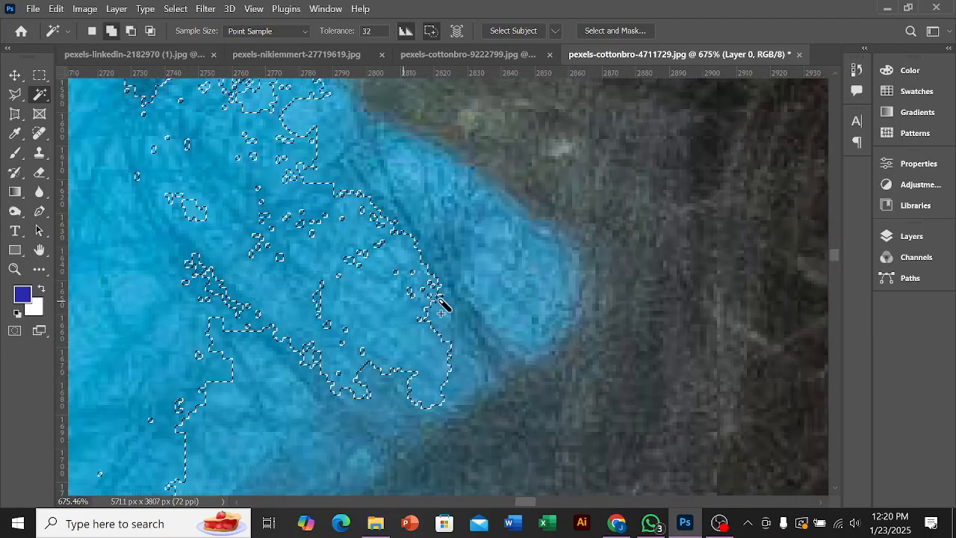
{"action": "left_click", "coordinate": [486, 275]}
{"action": "scroll", "coordinate": [486, 275], "scroll_direction": "down", "scroll_amount": 5}
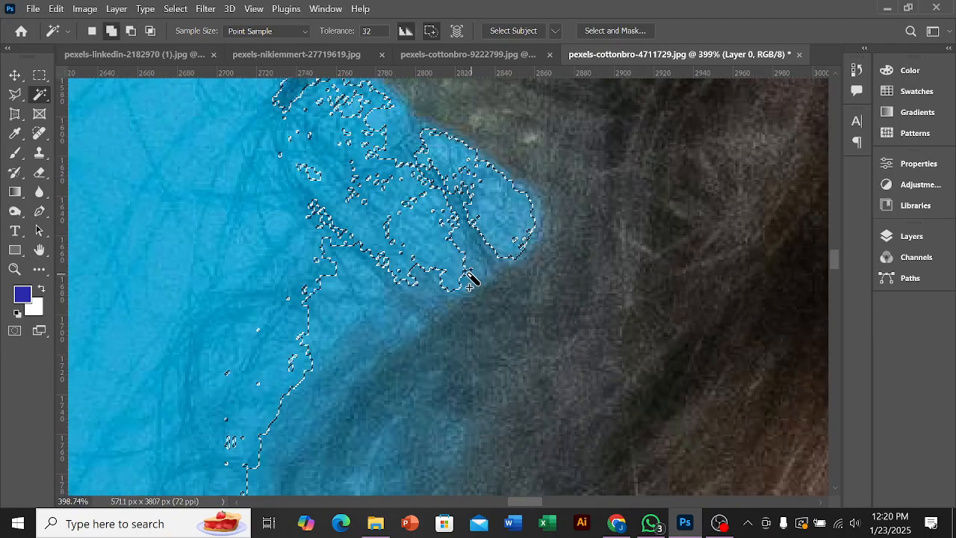
{"action": "scroll", "coordinate": [396, 290], "scroll_direction": "down", "scroll_amount": 6}
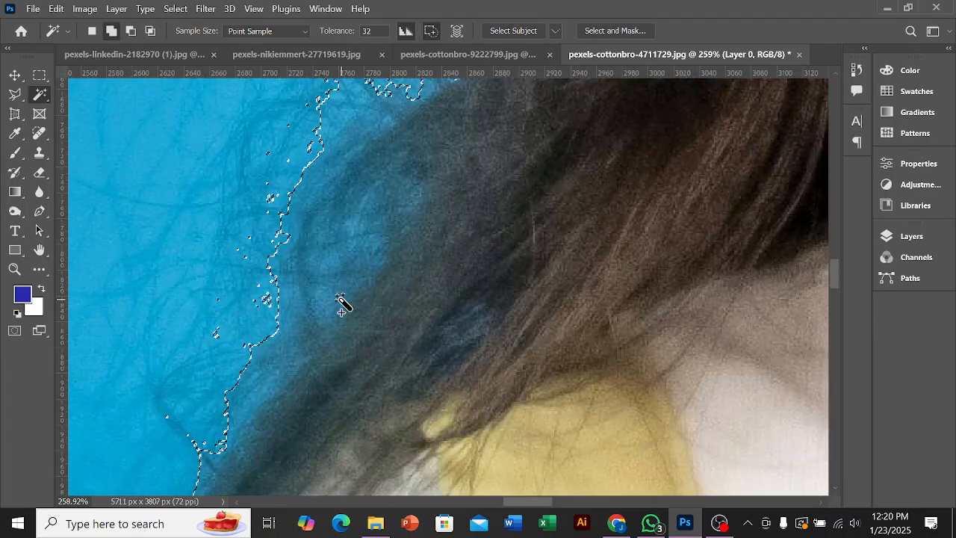
Step: Extend the selection into the blue areas along the hair falling over the shoulder on the image's left side
{"action": "scroll", "coordinate": [276, 348], "scroll_direction": "up", "scroll_amount": 4}
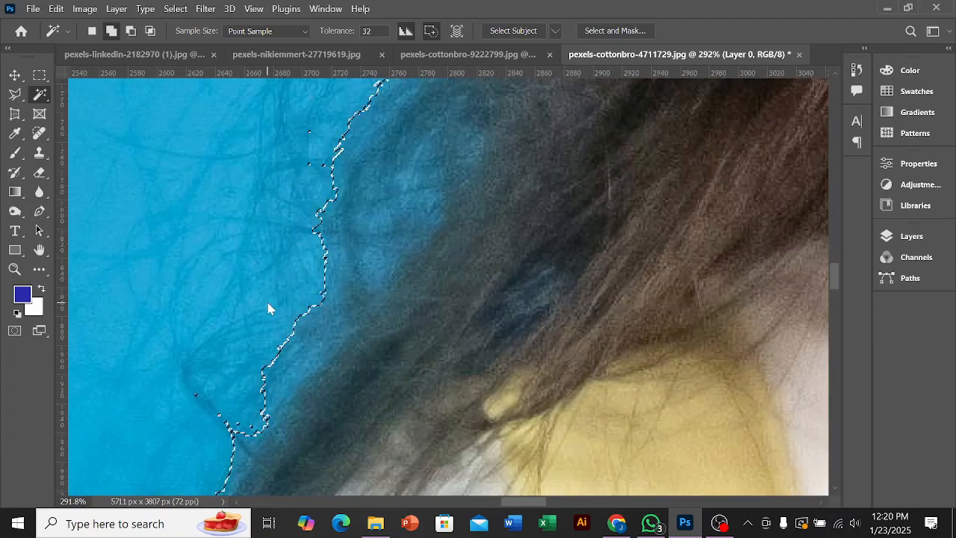
{"action": "scroll", "coordinate": [269, 308], "scroll_direction": "down", "scroll_amount": 4}
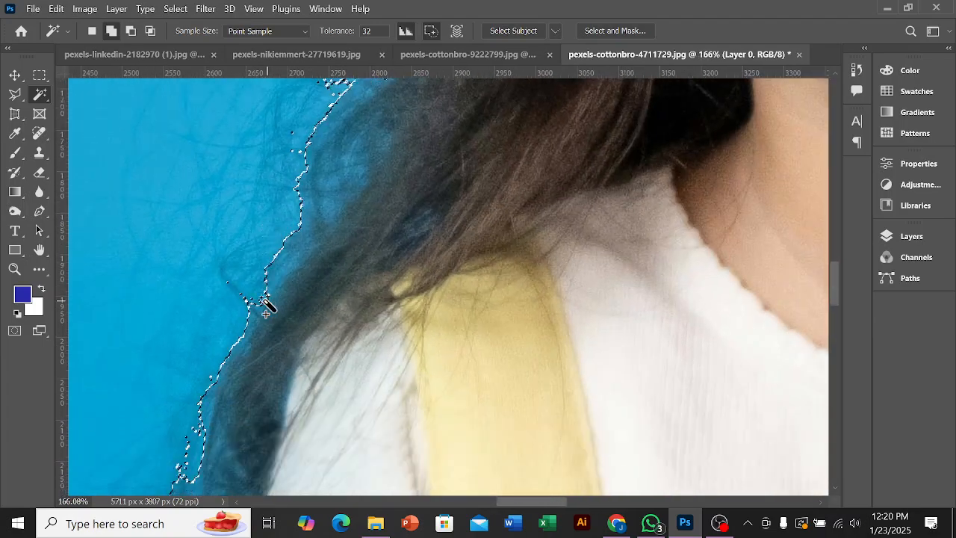
{"action": "scroll", "coordinate": [247, 293], "scroll_direction": "down", "scroll_amount": 2}
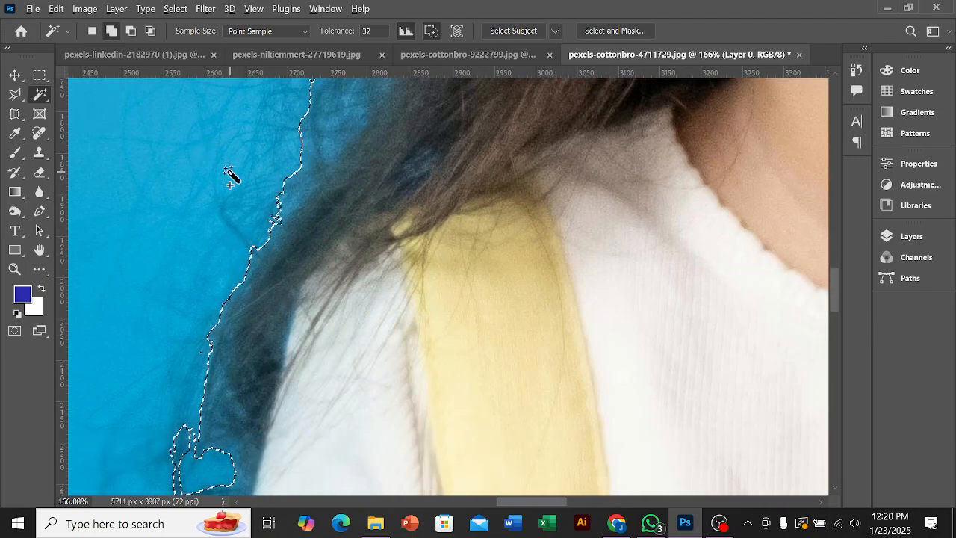
{"action": "key", "text": "alt"}
{"action": "scroll", "coordinate": [292, 252], "scroll_direction": "down", "scroll_amount": 2}
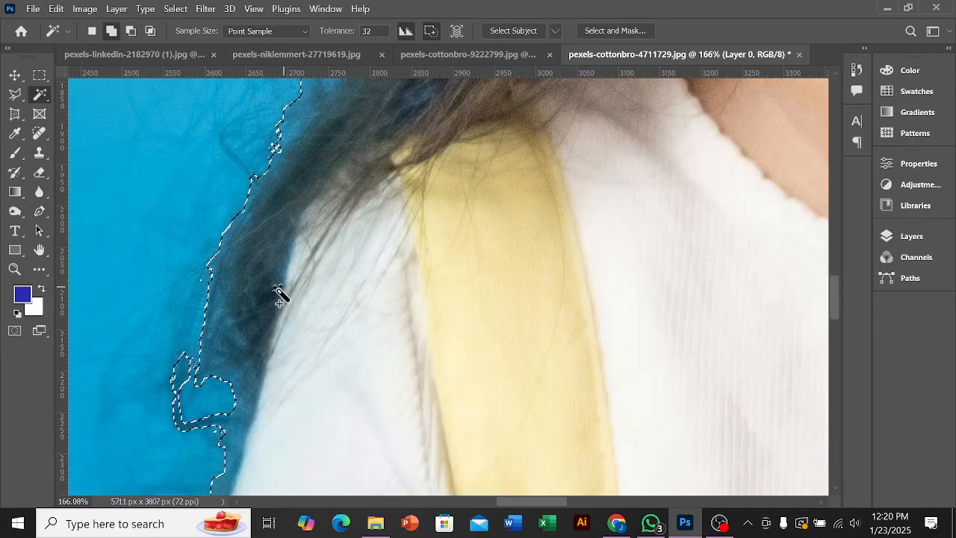
{"action": "scroll", "coordinate": [211, 342], "scroll_direction": "down", "scroll_amount": 4}
{"action": "scroll", "coordinate": [188, 380], "scroll_direction": "up", "scroll_amount": 3}
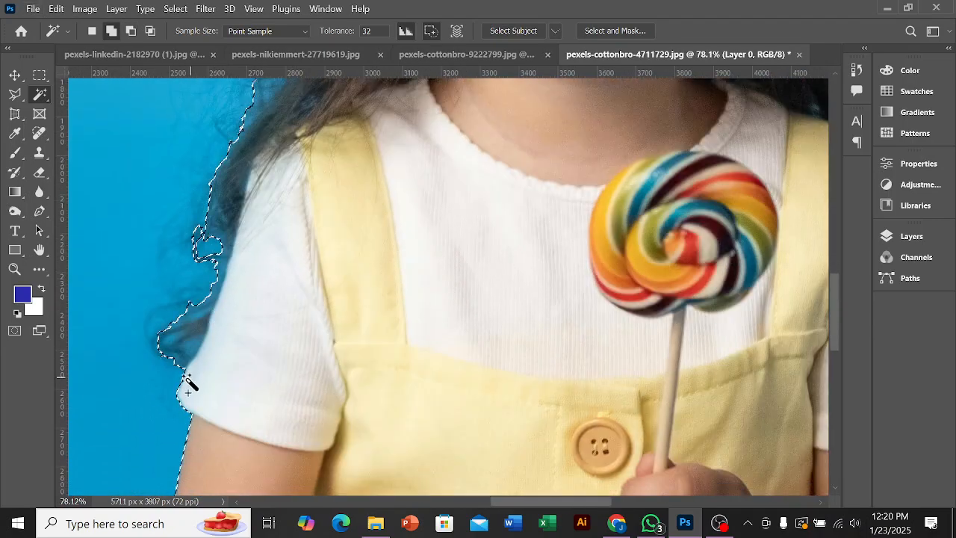
Step: Add the blue areas within the hair curl beside the white sleeve on the image's left side to the selection
{"action": "key", "text": "alt"}
{"action": "scroll", "coordinate": [176, 362], "scroll_direction": "up", "scroll_amount": 2}
{"action": "left_click", "coordinate": [168, 309]}
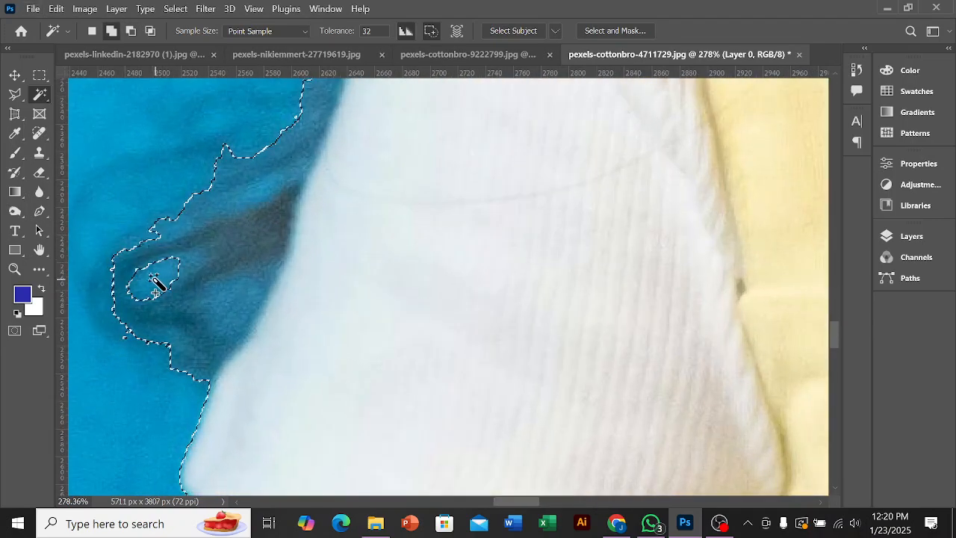
{"action": "left_click", "coordinate": [236, 307]}
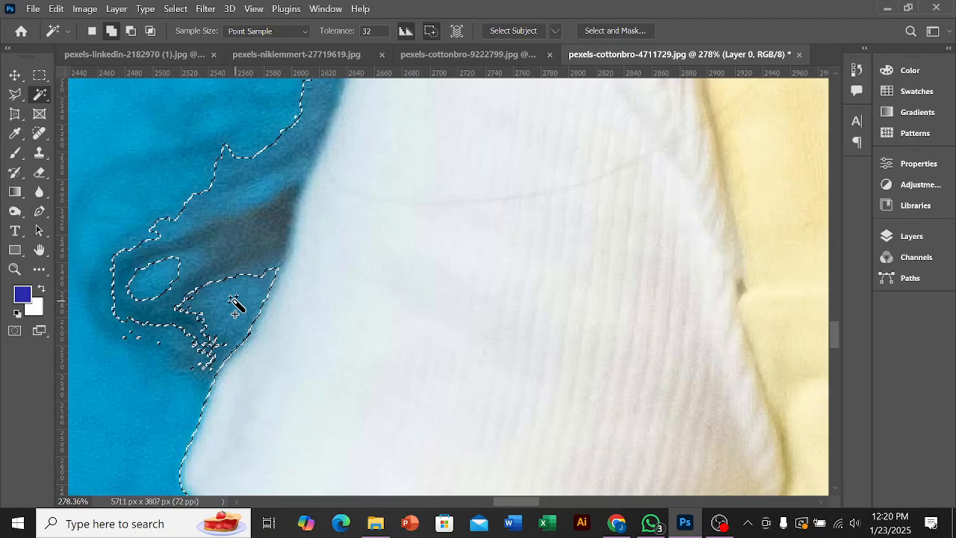
{"action": "scroll", "coordinate": [237, 306], "scroll_direction": "down", "scroll_amount": 1}
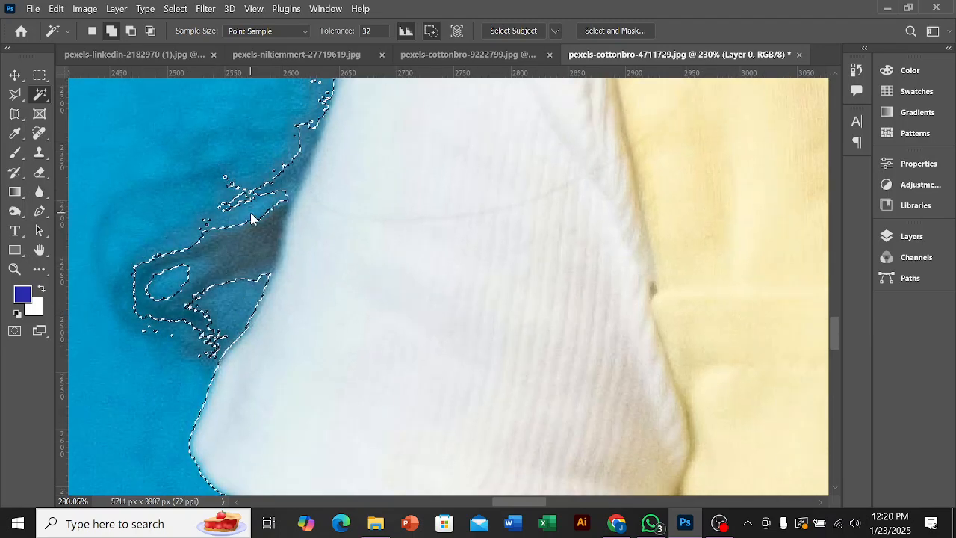
{"action": "scroll", "coordinate": [251, 218], "scroll_direction": "down", "scroll_amount": 2}
{"action": "scroll", "coordinate": [251, 219], "scroll_direction": "down", "scroll_amount": 5}
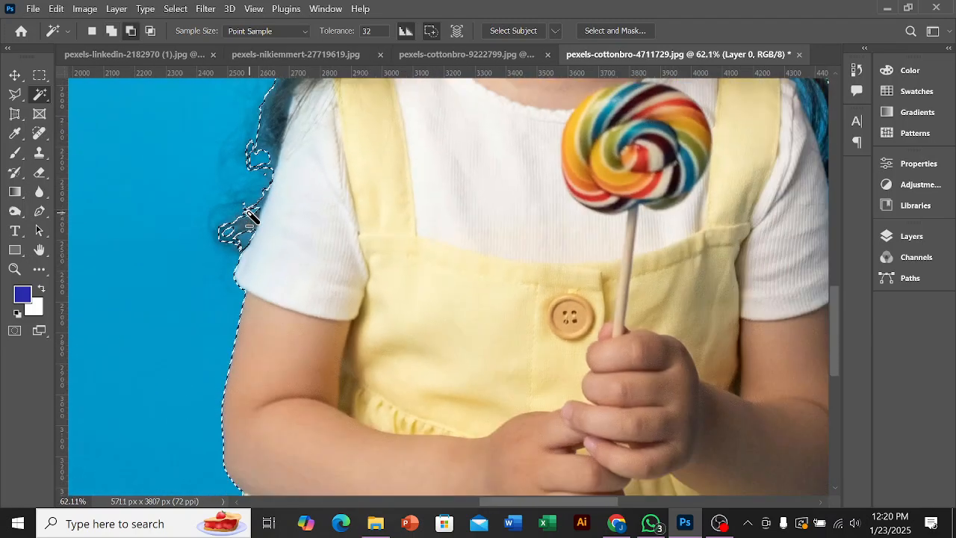
{"action": "scroll", "coordinate": [290, 216], "scroll_direction": "down", "scroll_amount": 2}
{"action": "scroll", "coordinate": [426, 252], "scroll_direction": "up", "scroll_amount": 3}
{"action": "scroll", "coordinate": [578, 288], "scroll_direction": "down", "scroll_amount": 2}
{"action": "scroll", "coordinate": [579, 287], "scroll_direction": "down", "scroll_amount": 3}
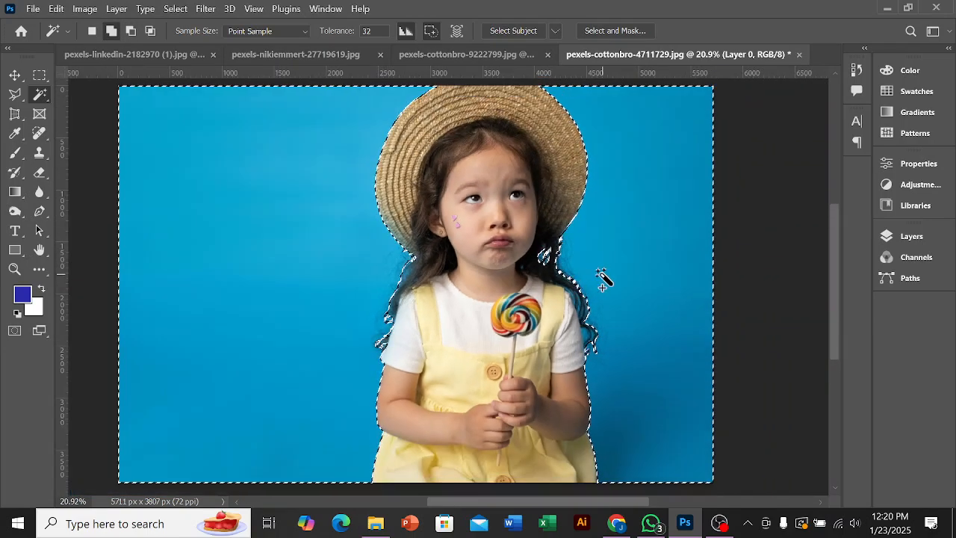
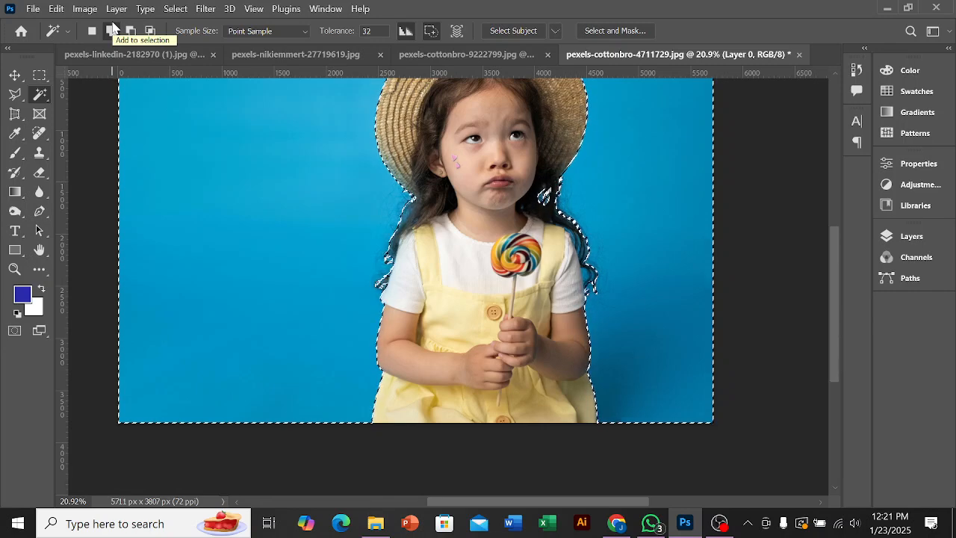
Step: Try masking Layer 0 with the current blue background selection, and undo the mask
{"action": "scroll", "coordinate": [416, 288], "scroll_direction": "up", "scroll_amount": 3}
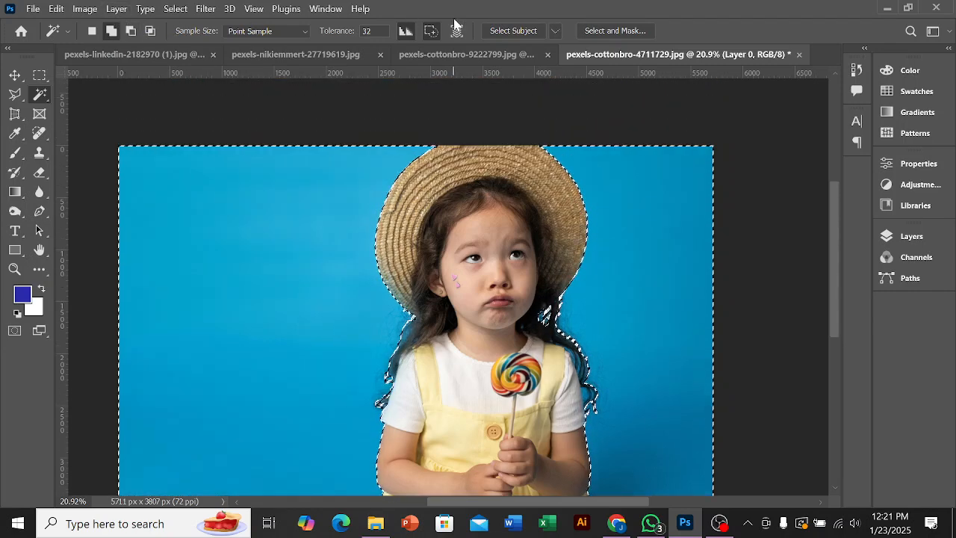
{"action": "left_click", "coordinate": [899, 238]}
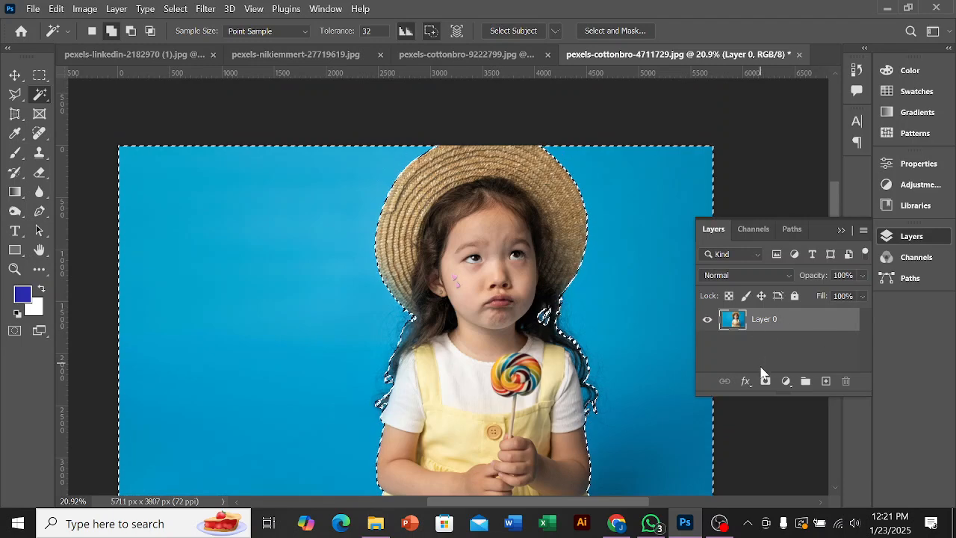
{"action": "left_click", "coordinate": [767, 388]}
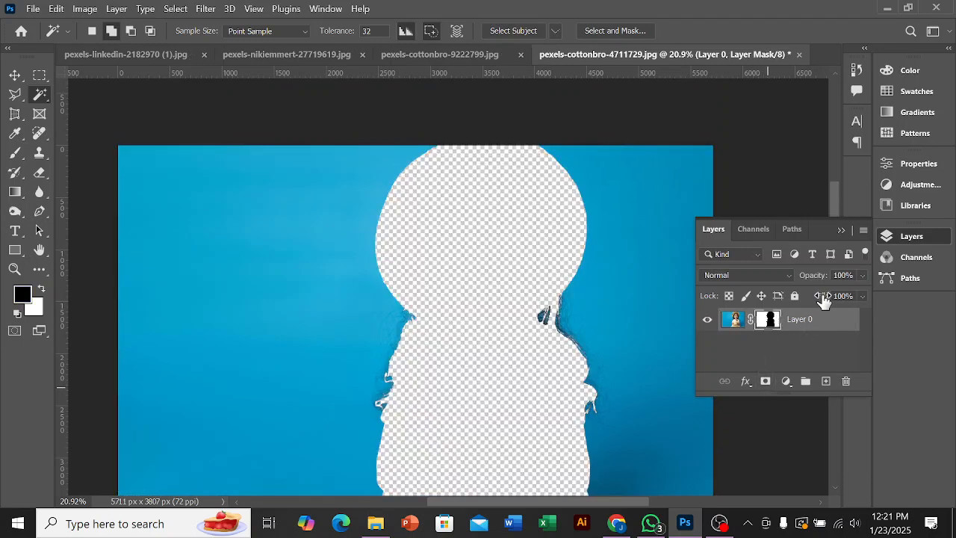
{"action": "left_click", "coordinate": [842, 230]}
{"action": "key", "text": "ctrl+z"}
Step: Invert the selection so that it covers the girl instead of the blue background
{"action": "scroll", "coordinate": [705, 258], "scroll_direction": "down", "scroll_amount": 2}
{"action": "right_click", "coordinate": [475, 171]}
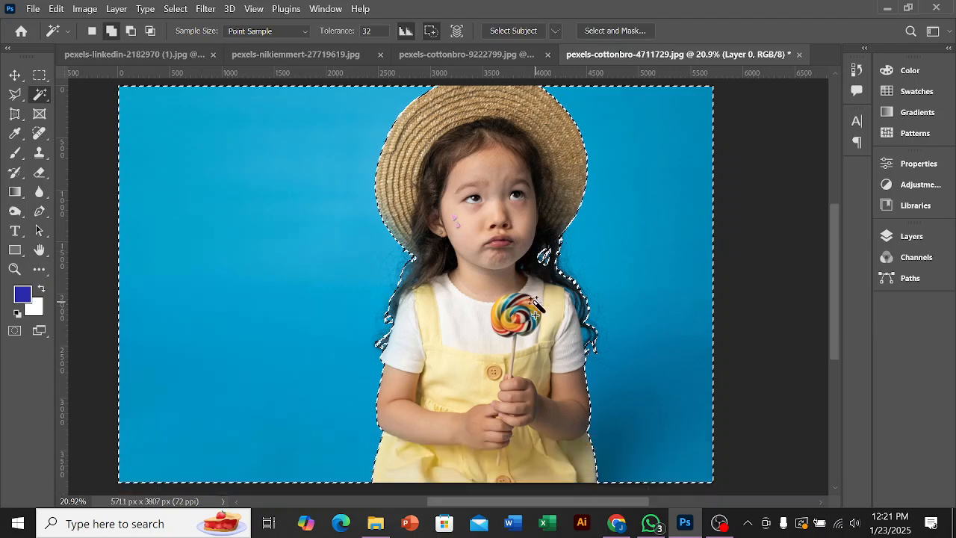
{"action": "left_click", "coordinate": [39, 95]}
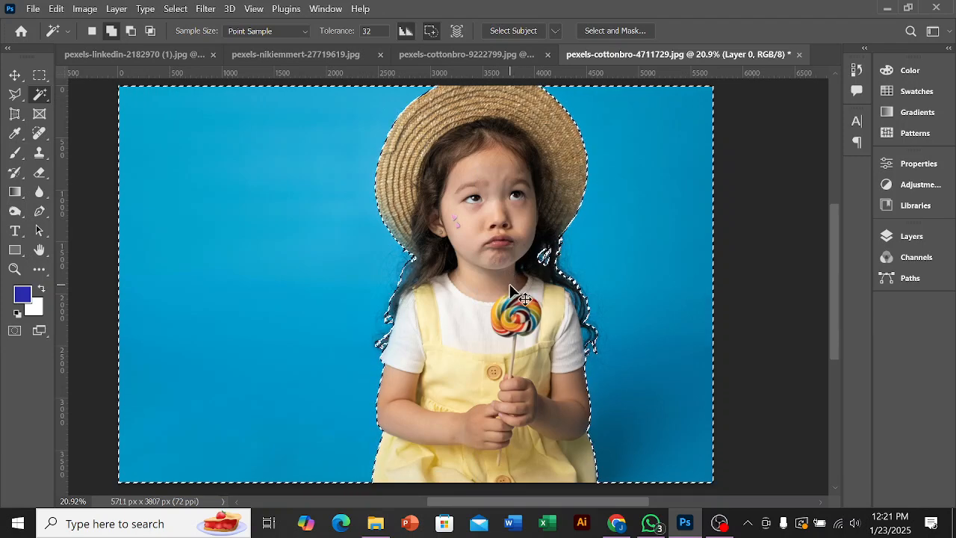
{"action": "key", "text": "ctrl+shift+i"}
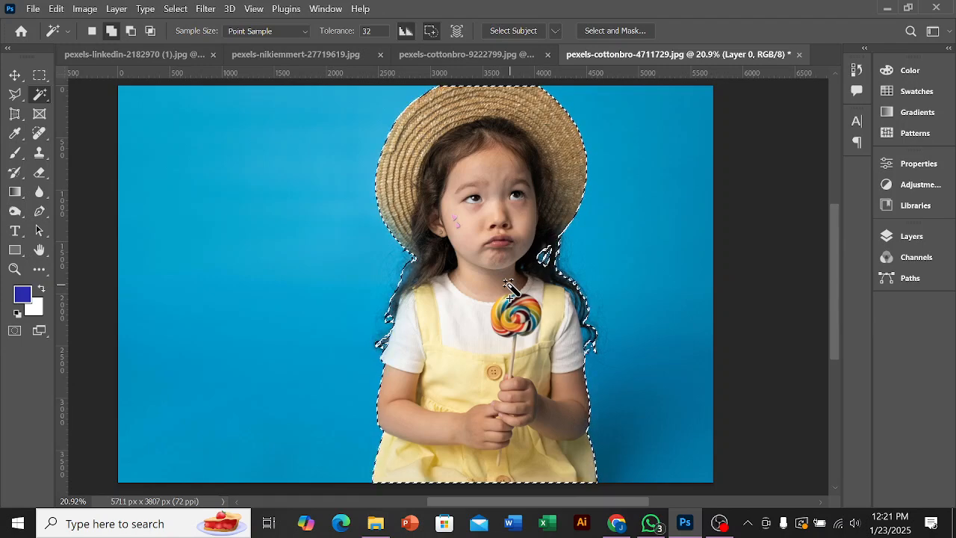
Step: Try a layer mask on Layer 0 from the inverted selection, and undo it
{"action": "left_click", "coordinate": [910, 238]}
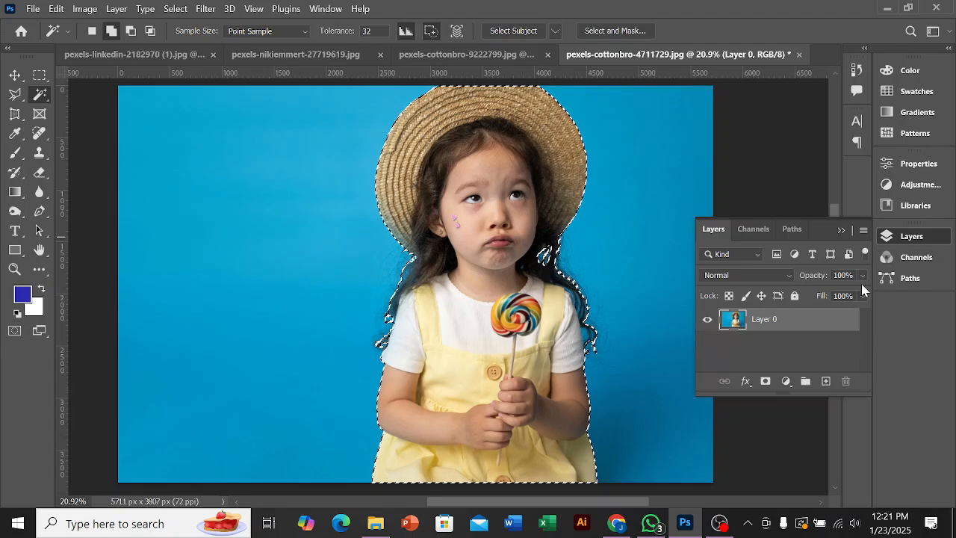
{"action": "left_click", "coordinate": [766, 382]}
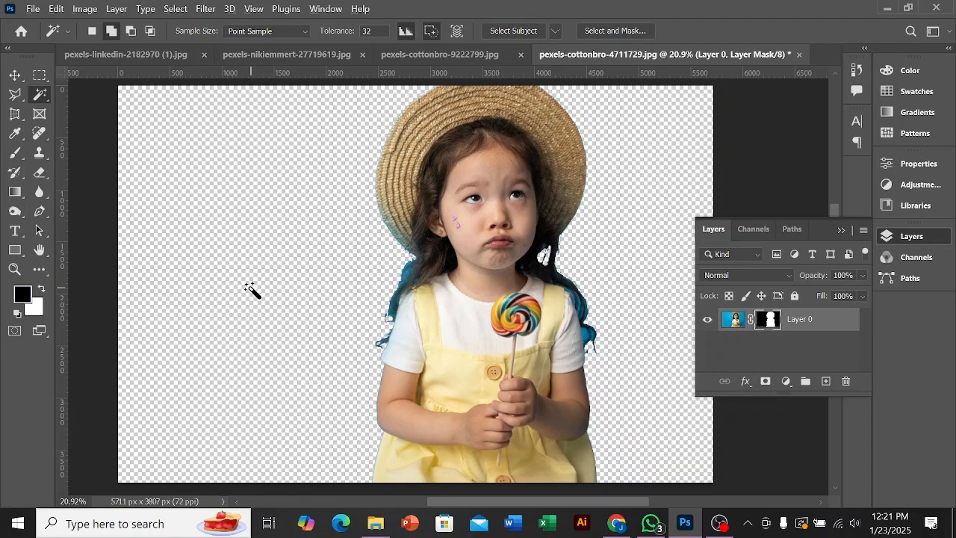
{"action": "scroll", "coordinate": [530, 357], "scroll_direction": "down", "scroll_amount": 1}
{"action": "key", "text": "ctrl+z"}
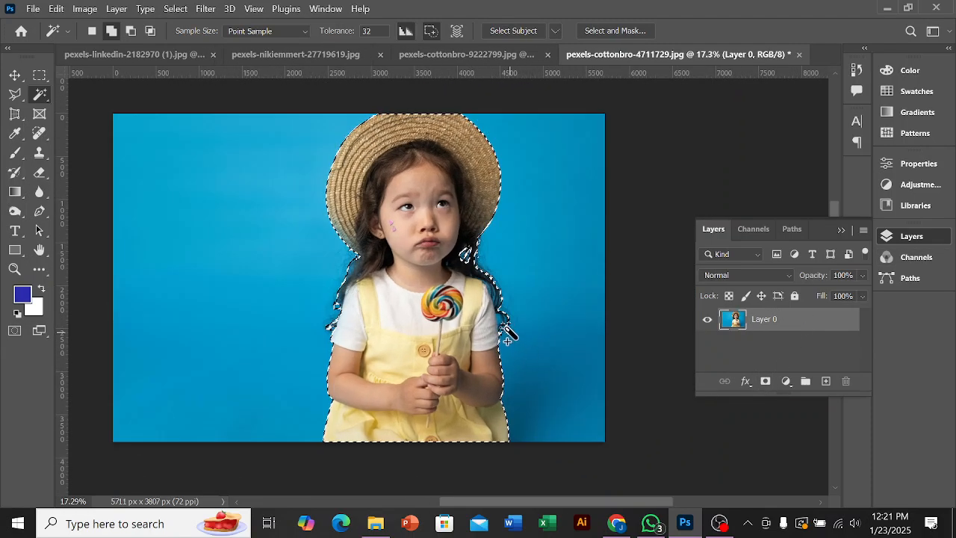
Step: Subtract the blue opening inside the hair curl beside the white sleeve on the image's right side from the selection
{"action": "scroll", "coordinate": [505, 328], "scroll_direction": "up", "scroll_amount": 5}
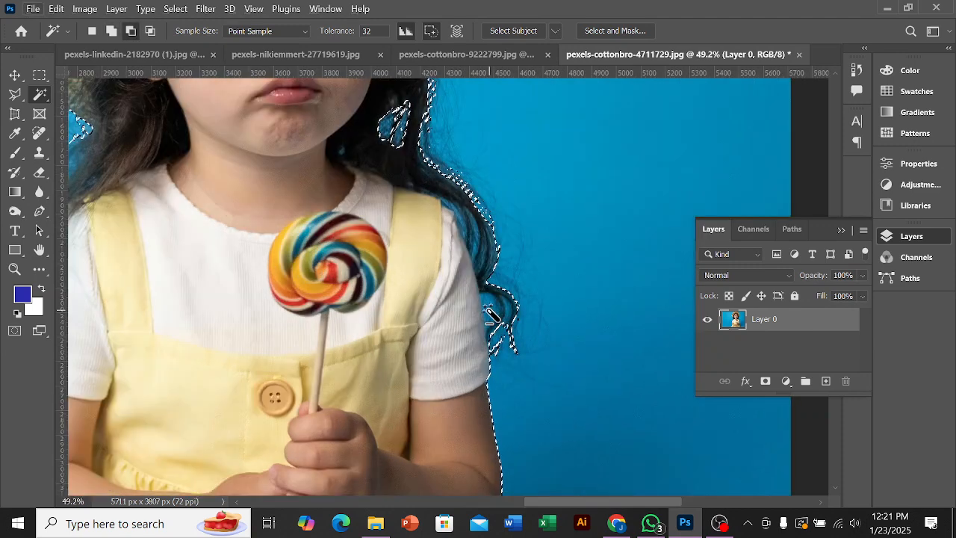
{"action": "scroll", "coordinate": [514, 313], "scroll_direction": "up", "scroll_amount": 2}
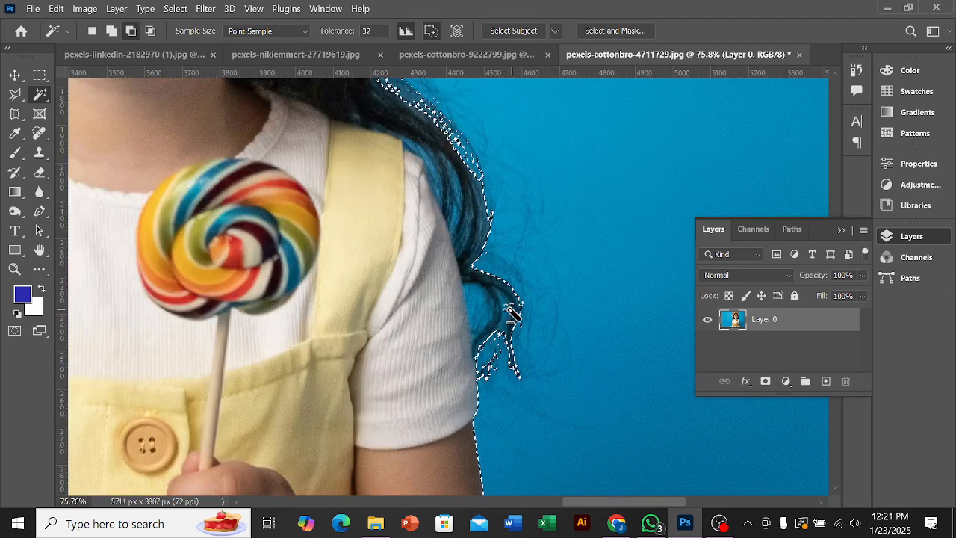
{"action": "left_click", "coordinate": [482, 308], "text": "shift"}
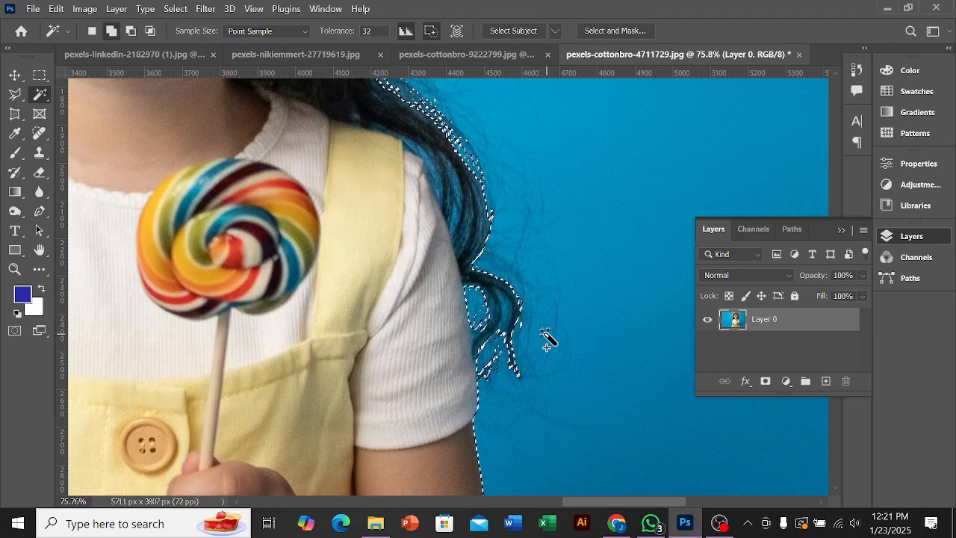
Step: Subtract the remaining blue strip and specks among the lower strands of that hair curl from the selection
{"action": "scroll", "coordinate": [547, 340], "scroll_direction": "down", "scroll_amount": 1}
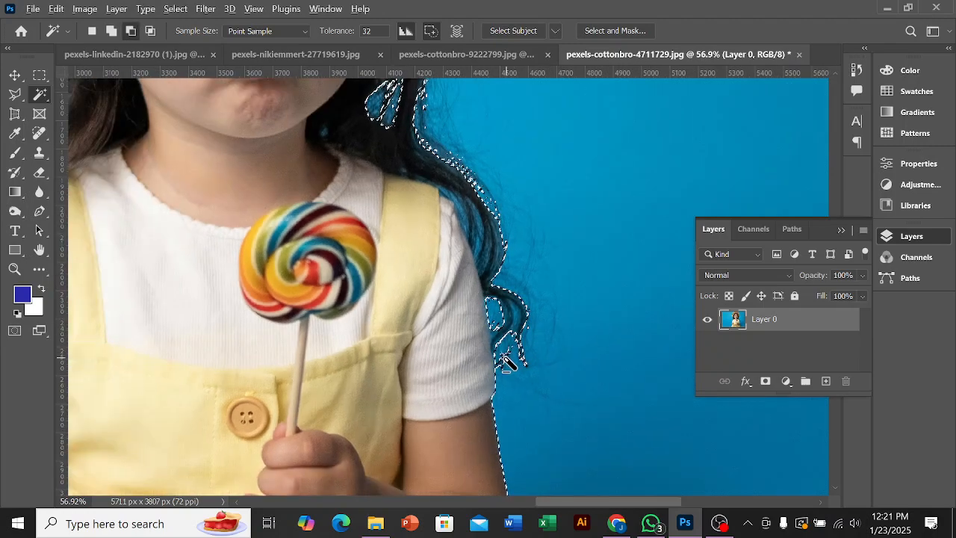
{"action": "scroll", "coordinate": [510, 368], "scroll_direction": "up", "scroll_amount": 3}
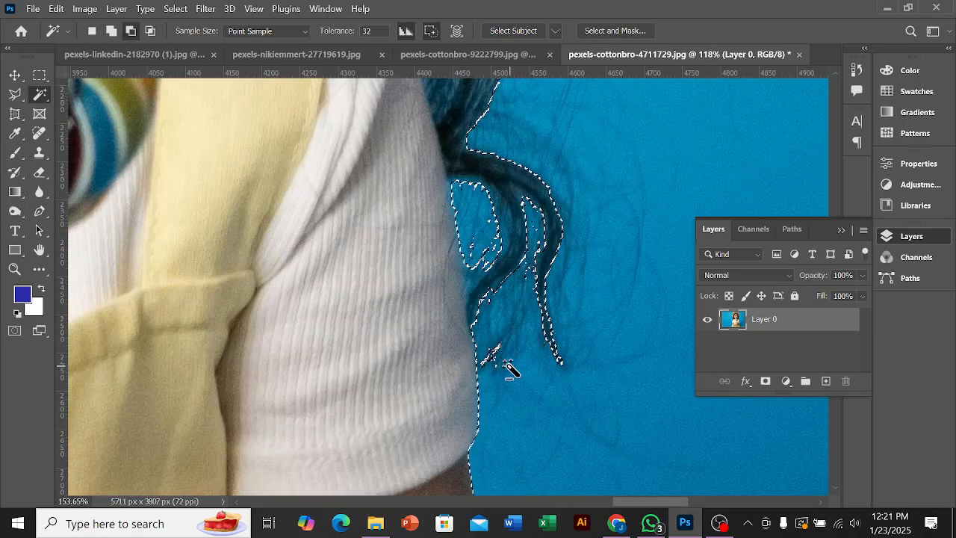
{"action": "scroll", "coordinate": [513, 368], "scroll_direction": "down", "scroll_amount": 1}
{"action": "scroll", "coordinate": [516, 370], "scroll_direction": "down", "scroll_amount": 2}
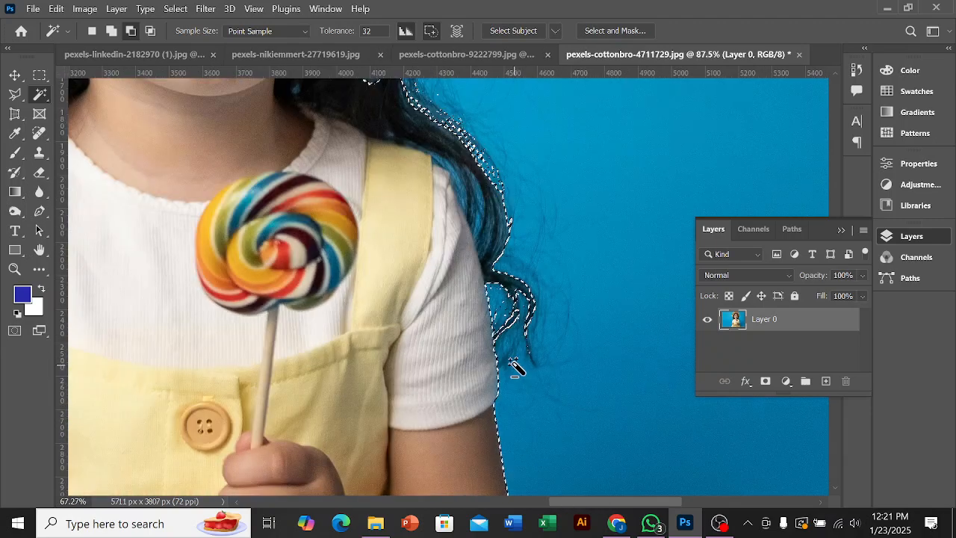
{"action": "scroll", "coordinate": [538, 358], "scroll_direction": "down", "scroll_amount": 1}
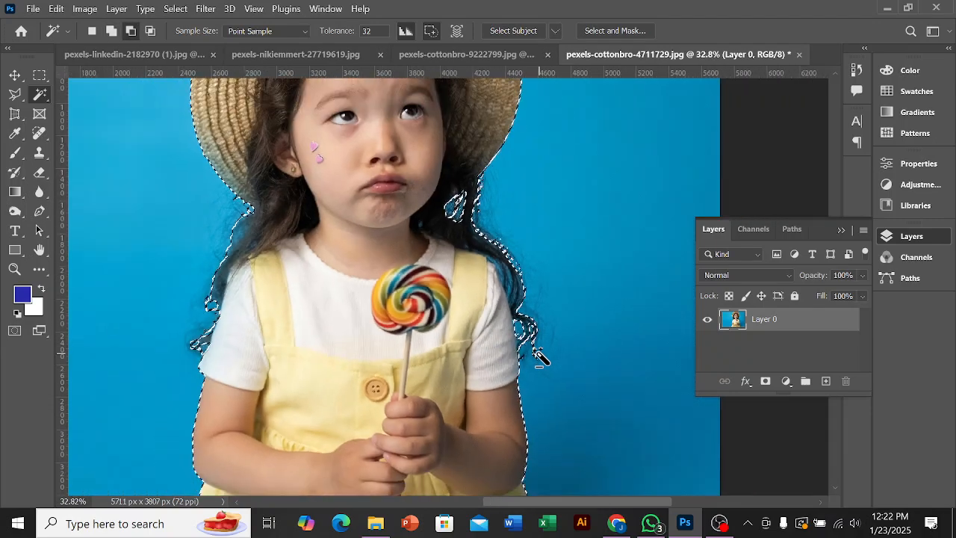
Step: Subtract the blue patches between the hair strands over the shoulder on the image's right side from the selection
{"action": "scroll", "coordinate": [536, 358], "scroll_direction": "down", "scroll_amount": 1}
{"action": "scroll", "coordinate": [514, 314], "scroll_direction": "up", "scroll_amount": 2}
{"action": "scroll", "coordinate": [508, 283], "scroll_direction": "up", "scroll_amount": 5}
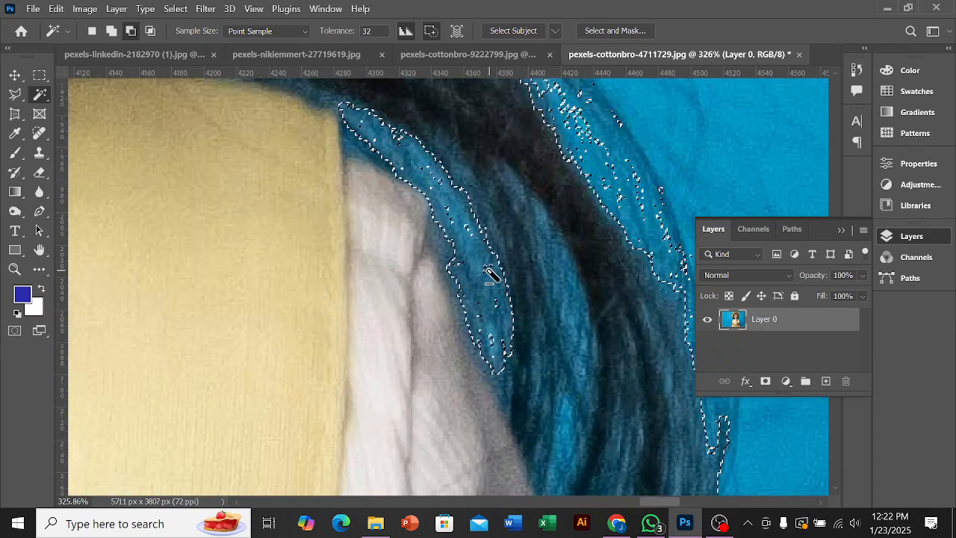
{"action": "left_click", "coordinate": [573, 303]}
{"action": "scroll", "coordinate": [579, 312], "scroll_direction": "down", "scroll_amount": 2}
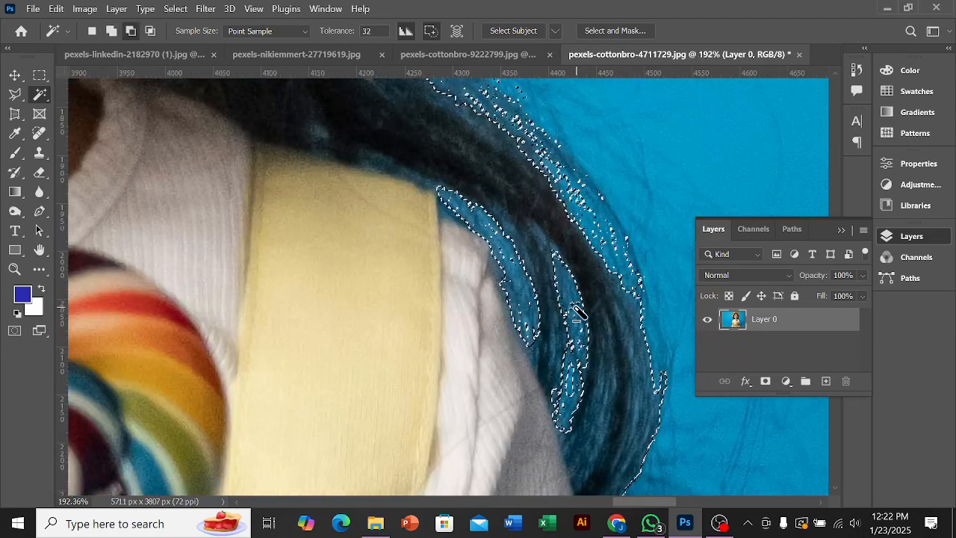
{"action": "scroll", "coordinate": [579, 312], "scroll_direction": "down", "scroll_amount": 5}
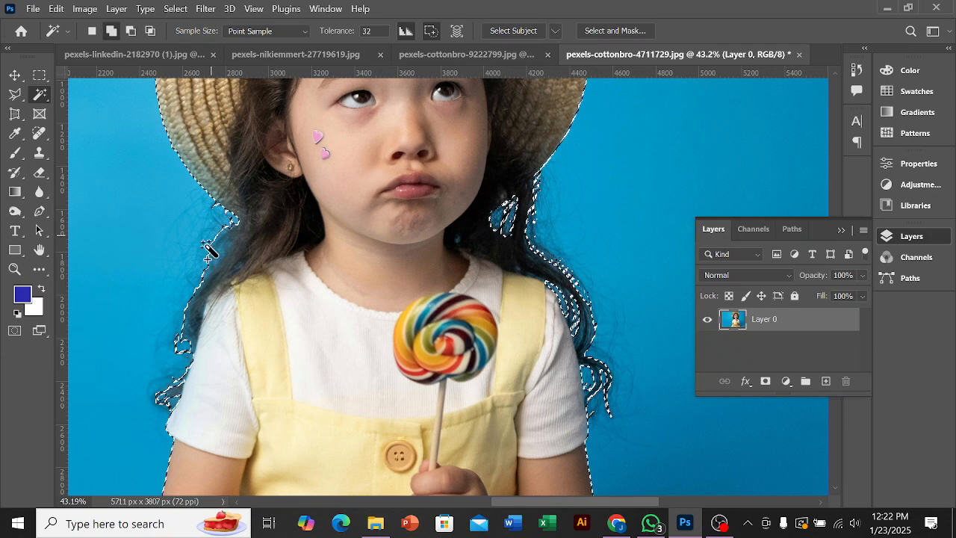
Step: Mask Layer 0 with the refined selection to check the cutout, and undo the mask
{"action": "scroll", "coordinate": [190, 358], "scroll_direction": "up", "scroll_amount": 2}
{"action": "scroll", "coordinate": [192, 361], "scroll_direction": "down", "scroll_amount": 2}
{"action": "scroll", "coordinate": [532, 367], "scroll_direction": "down", "scroll_amount": 3}
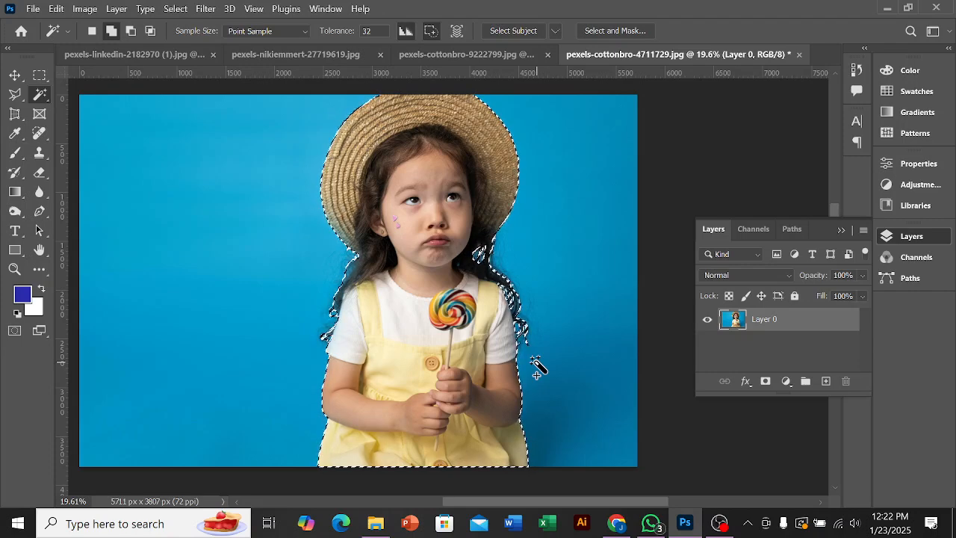
{"action": "left_click", "coordinate": [765, 383]}
{"action": "scroll", "coordinate": [390, 330], "scroll_direction": "down", "scroll_amount": 5}
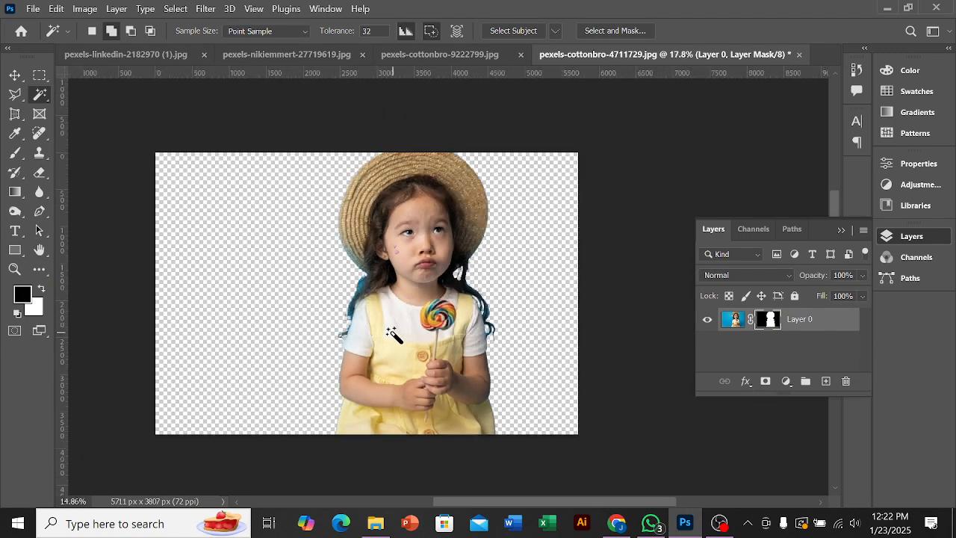
{"action": "scroll", "coordinate": [386, 304], "scroll_direction": "up", "scroll_amount": 5}
{"action": "key", "text": "ctrl+z"}
Step: Preview the layer mask close up along the hair edge on the image's left side, and undo it
{"action": "scroll", "coordinate": [357, 302], "scroll_direction": "up", "scroll_amount": 10}
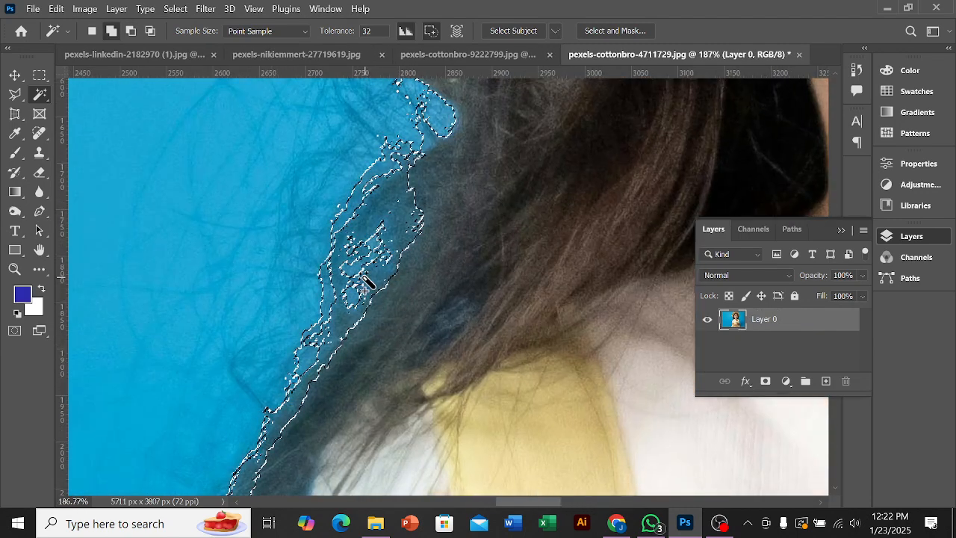
{"action": "left_click", "coordinate": [763, 382]}
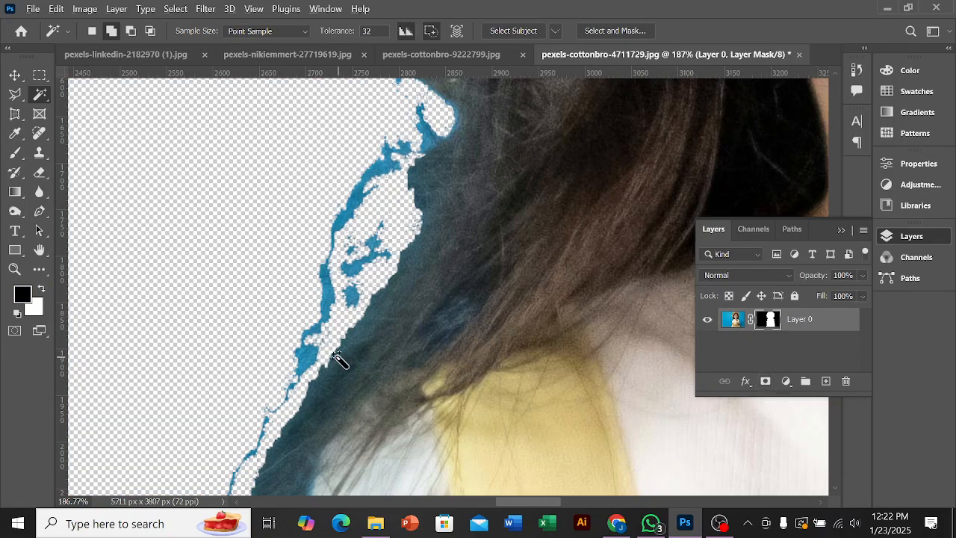
{"action": "scroll", "coordinate": [335, 356], "scroll_direction": "down", "scroll_amount": 3}
{"action": "key", "text": "ctrl+z"}
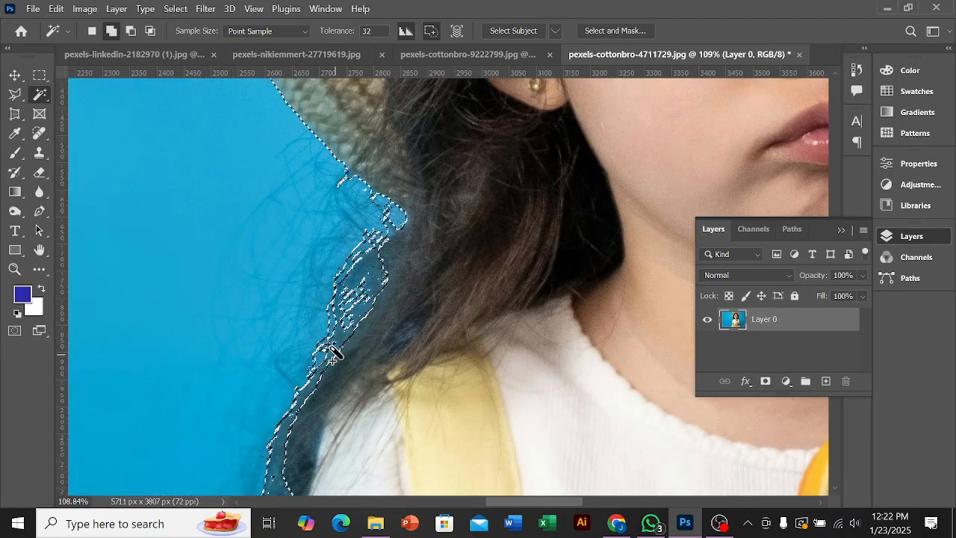
Step: Subtract the leftover blue fringe along the hair below the hat brim on the image's left side from the selection
{"action": "left_click", "coordinate": [364, 256], "text": "shift"}
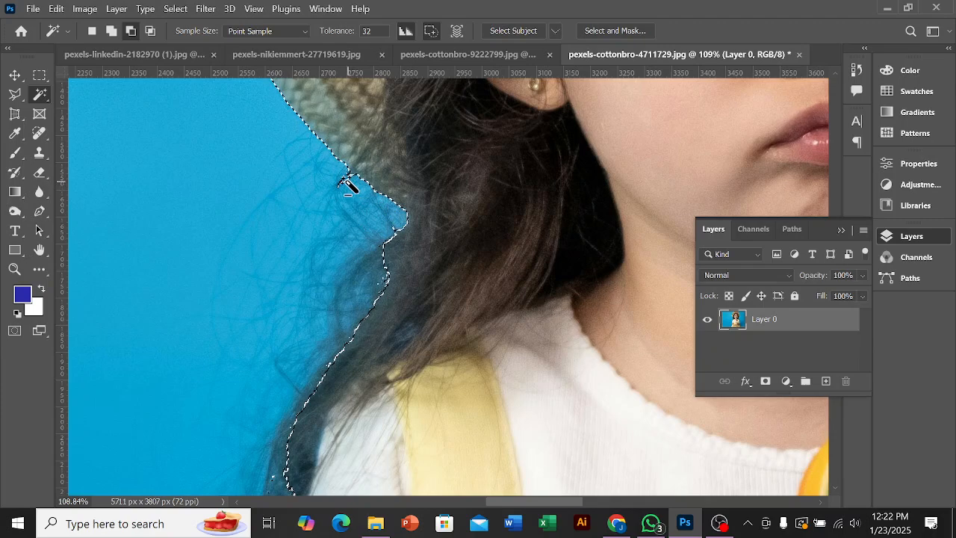
{"action": "scroll", "coordinate": [348, 187], "scroll_direction": "up", "scroll_amount": 3}
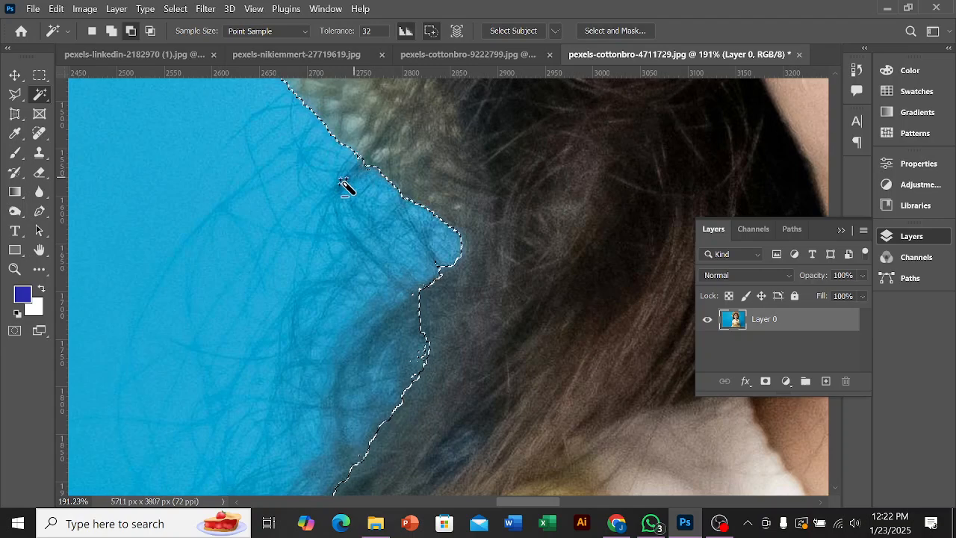
{"action": "scroll", "coordinate": [327, 209], "scroll_direction": "down", "scroll_amount": 6}
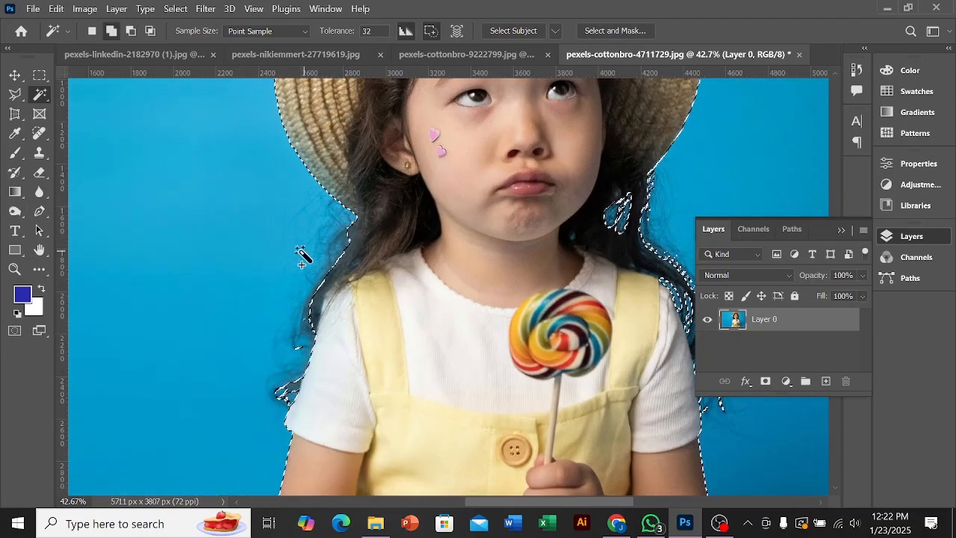
Step: Subtract the blue areas around the lower hair wisps beside the white sleeve on the image's left side
{"action": "scroll", "coordinate": [305, 252], "scroll_direction": "down", "scroll_amount": 2}
{"action": "scroll", "coordinate": [306, 293], "scroll_direction": "up", "scroll_amount": 5}
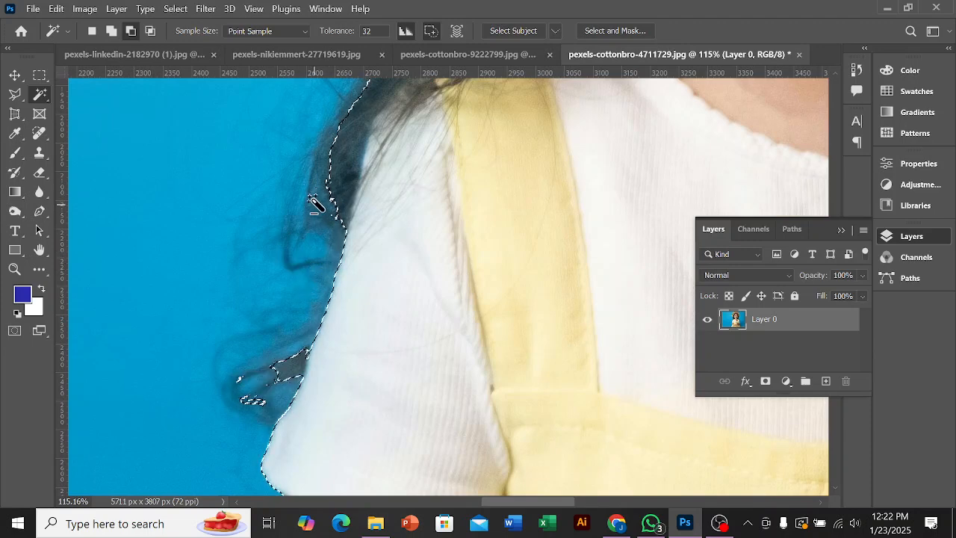
{"action": "scroll", "coordinate": [201, 259], "scroll_direction": "down", "scroll_amount": 2}
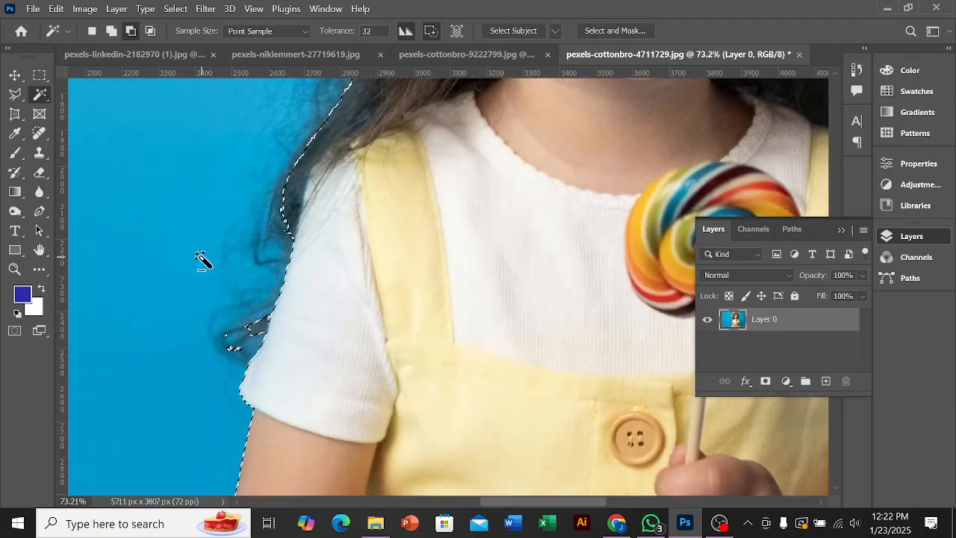
{"action": "scroll", "coordinate": [201, 260], "scroll_direction": "down", "scroll_amount": 3}
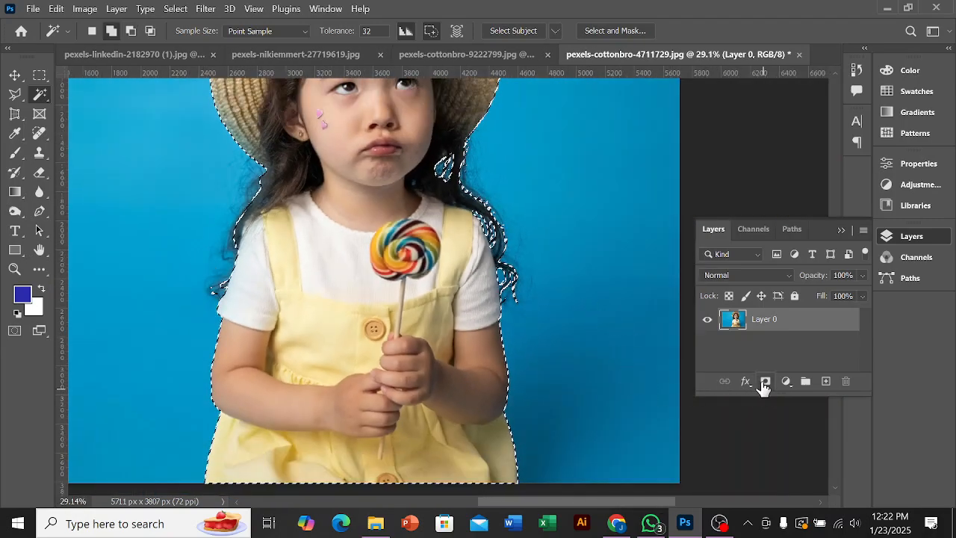
Step: Apply a layer mask to Layer 0 to check both cleaned hair edges, and undo it
{"action": "left_click", "coordinate": [763, 384]}
{"action": "scroll", "coordinate": [425, 363], "scroll_direction": "down", "scroll_amount": 3}
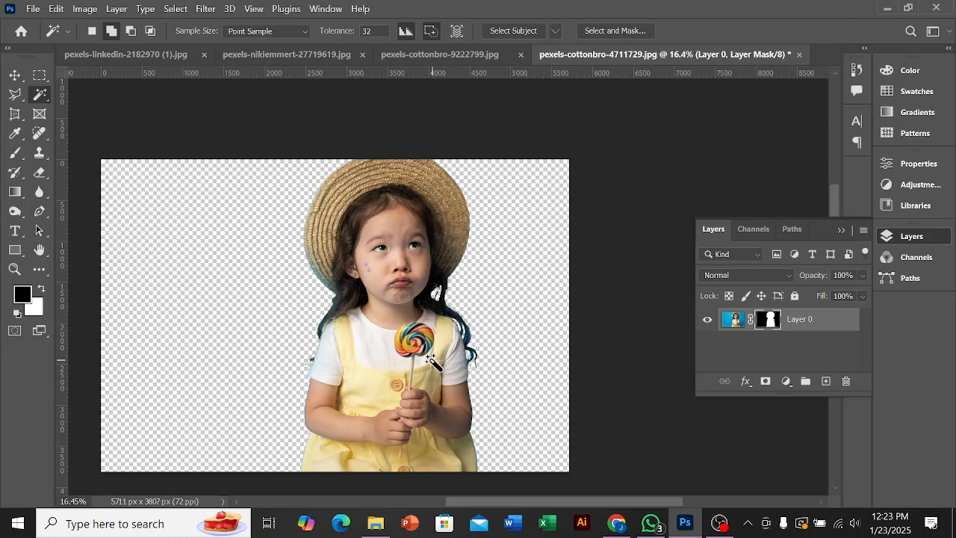
{"action": "key", "text": "ctrl+z"}
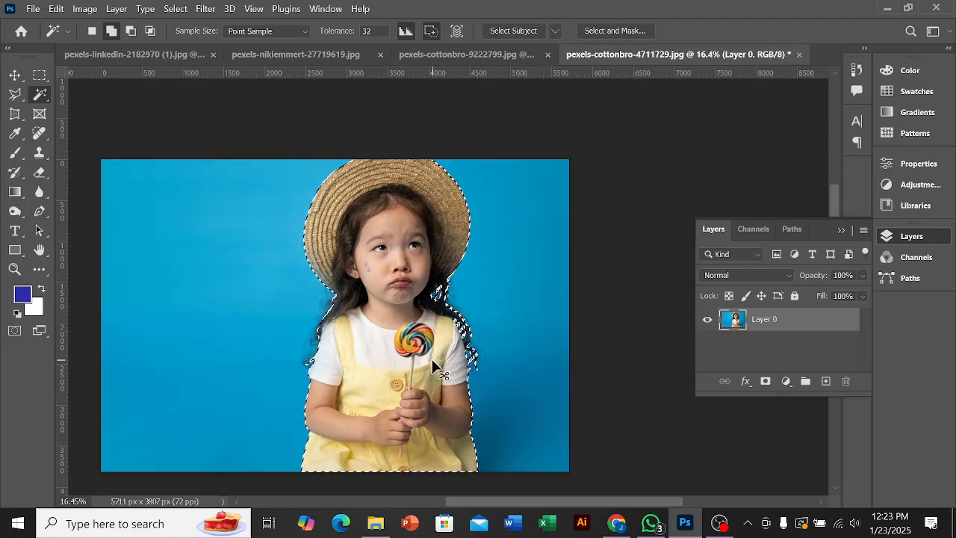
Step: Invert the selection back to the blue background around the girl
{"action": "key", "text": "ctrl+shift+i"}
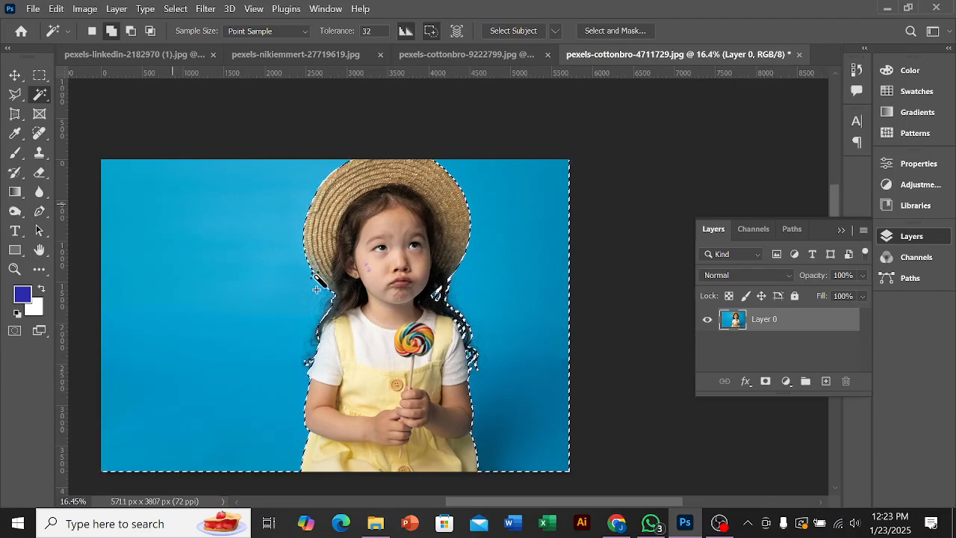
{"action": "scroll", "coordinate": [439, 331], "scroll_direction": "up", "scroll_amount": 3}
{"action": "scroll", "coordinate": [430, 328], "scroll_direction": "down", "scroll_amount": 2}
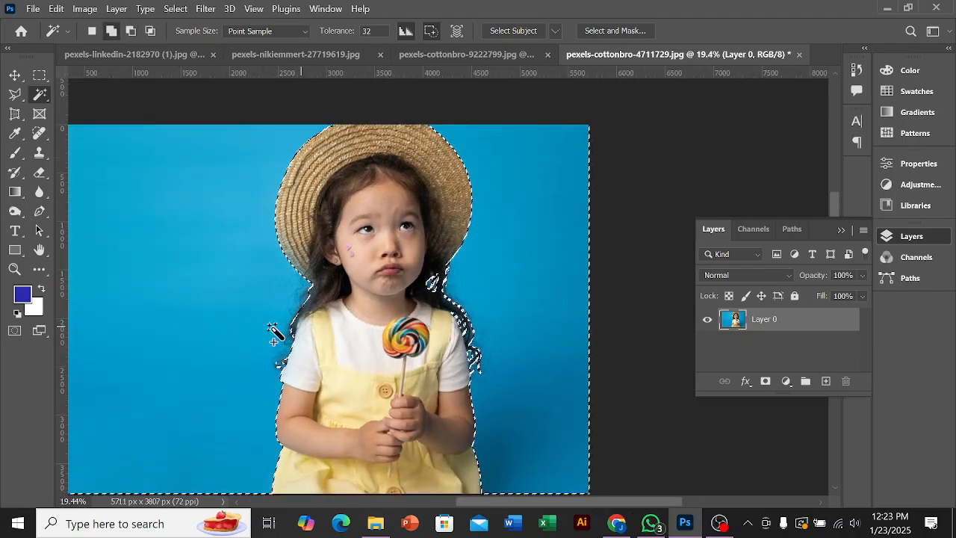
{"action": "scroll", "coordinate": [226, 342], "scroll_direction": "up", "scroll_amount": 3}
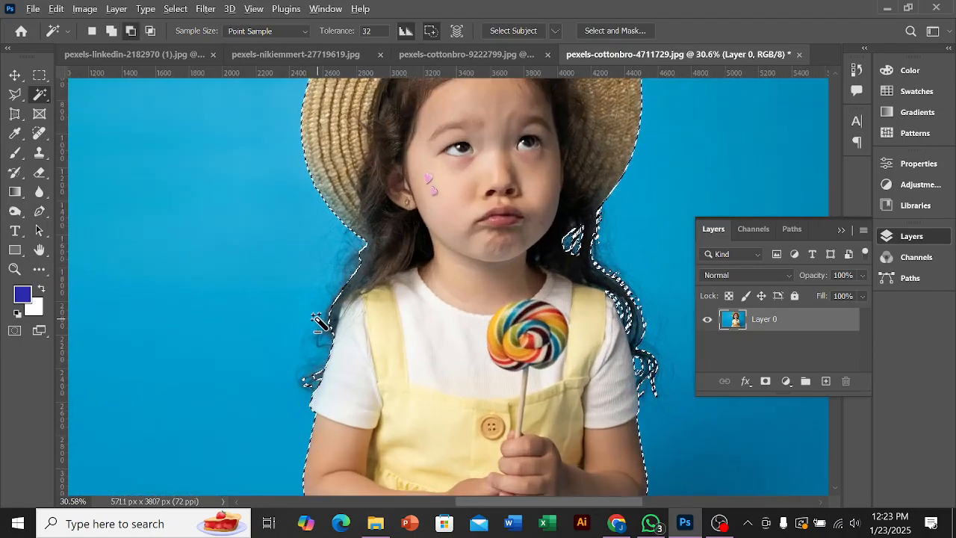
Step: Examine the selection edge along the hair on both sides and around the rest of the girl's outline
{"action": "scroll", "coordinate": [321, 323], "scroll_direction": "up", "scroll_amount": 2}
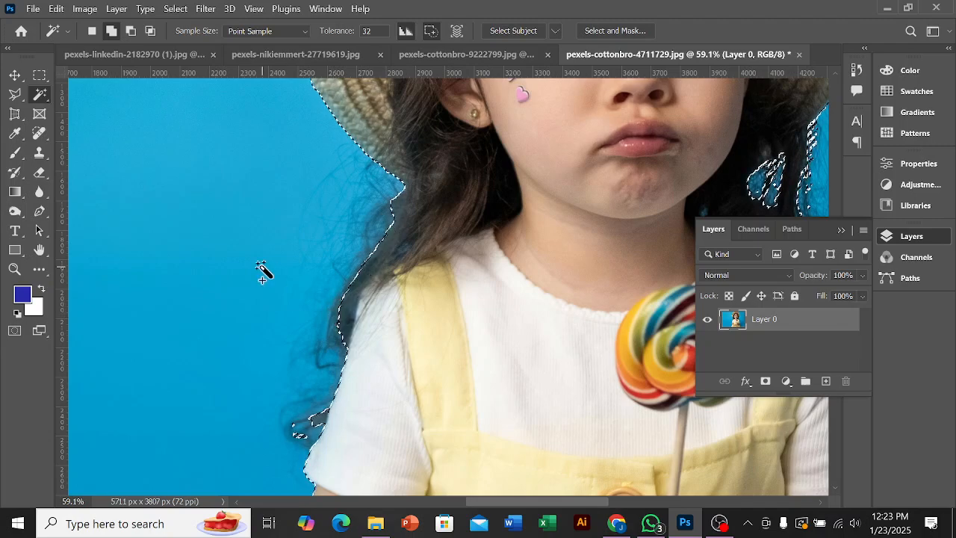
{"action": "scroll", "coordinate": [261, 270], "scroll_direction": "down", "scroll_amount": 2}
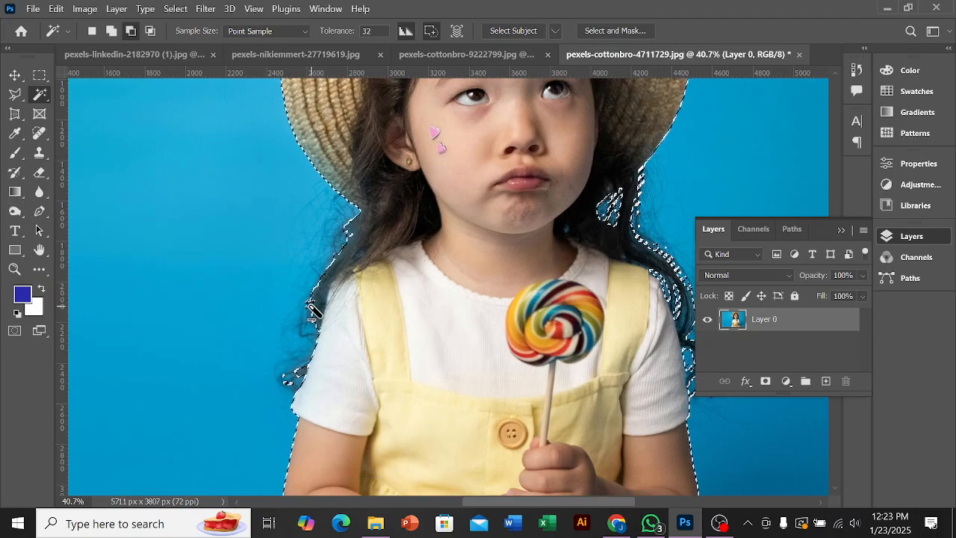
{"action": "scroll", "coordinate": [254, 315], "scroll_direction": "down", "scroll_amount": 1}
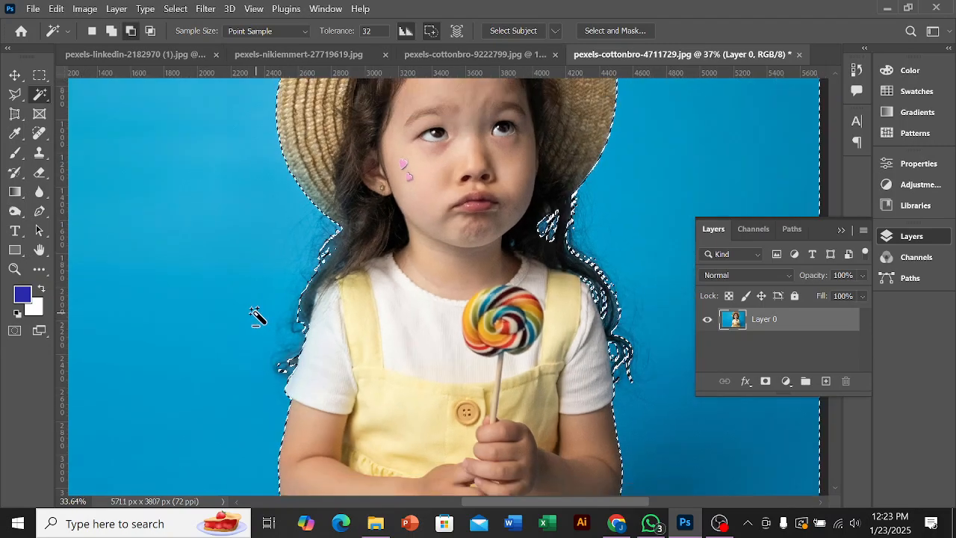
{"action": "scroll", "coordinate": [314, 312], "scroll_direction": "down", "scroll_amount": 3}
{"action": "scroll", "coordinate": [310, 314], "scroll_direction": "up", "scroll_amount": 8}
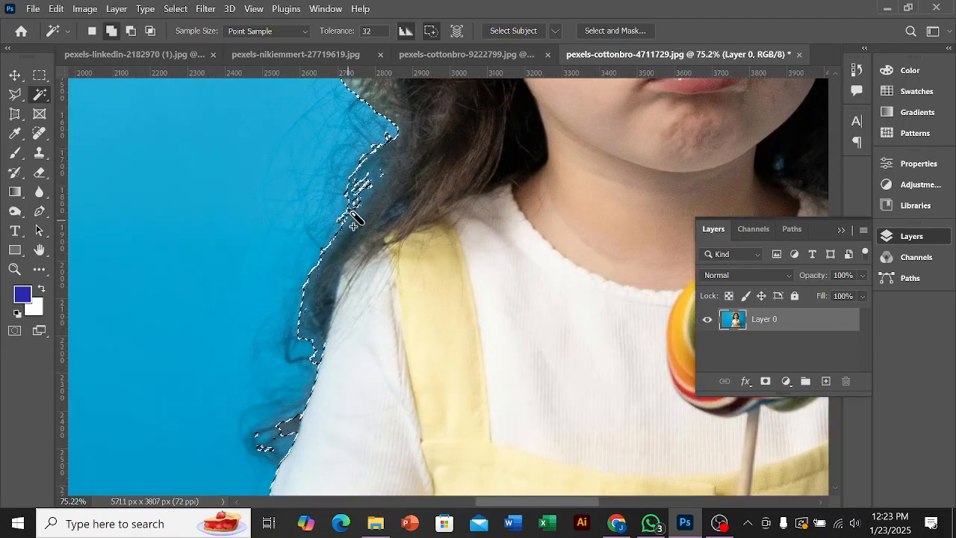
{"action": "scroll", "coordinate": [363, 187], "scroll_direction": "up", "scroll_amount": 3}
{"action": "scroll", "coordinate": [375, 216], "scroll_direction": "down", "scroll_amount": 3}
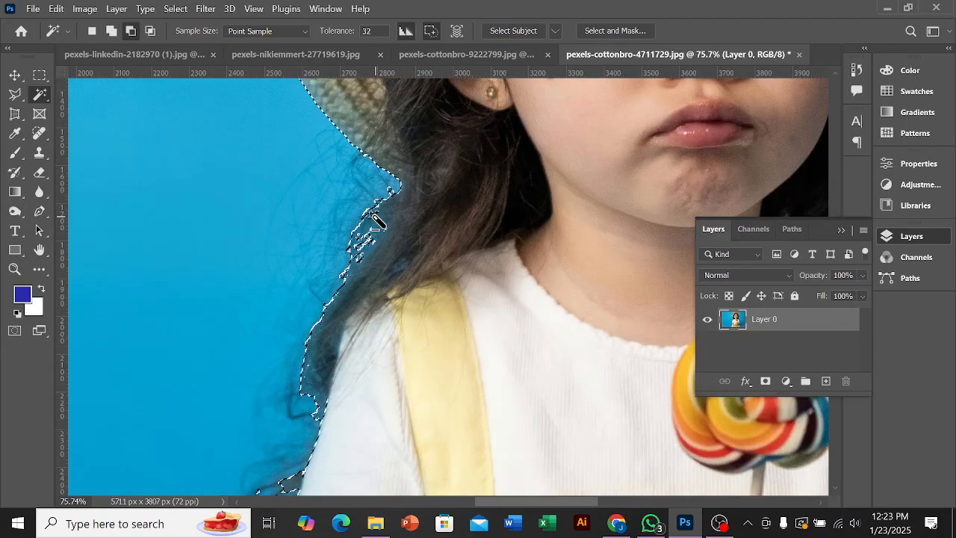
{"action": "scroll", "coordinate": [375, 215], "scroll_direction": "down", "scroll_amount": 3}
{"action": "scroll", "coordinate": [676, 224], "scroll_direction": "down", "scroll_amount": 2}
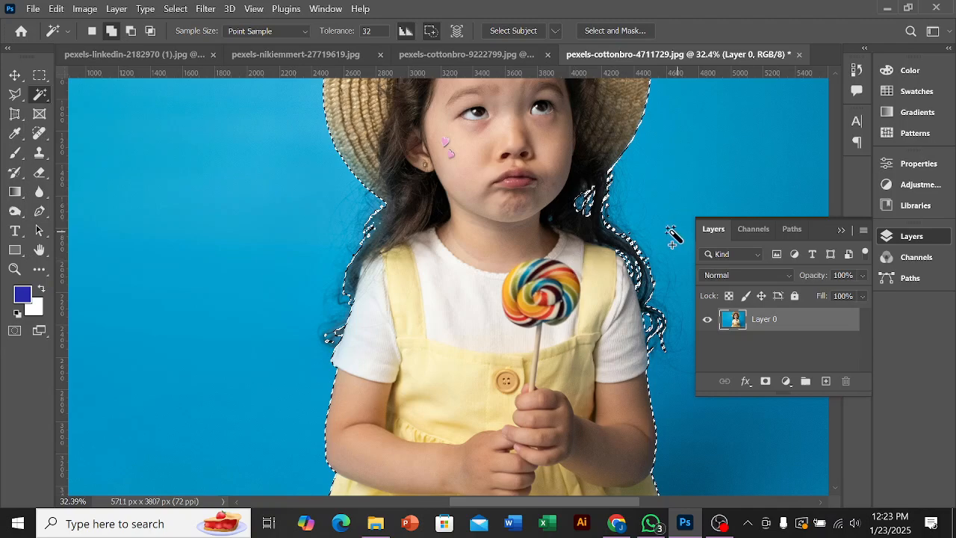
{"action": "scroll", "coordinate": [582, 241], "scroll_direction": "down", "scroll_amount": 2}
{"action": "scroll", "coordinate": [493, 245], "scroll_direction": "down", "scroll_amount": 2}
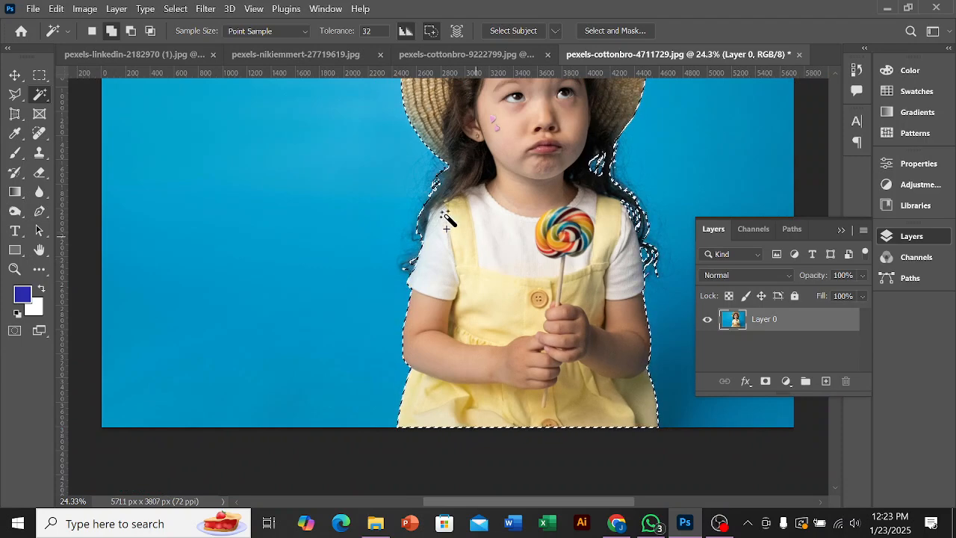
{"action": "scroll", "coordinate": [448, 243], "scroll_direction": "up", "scroll_amount": 3}
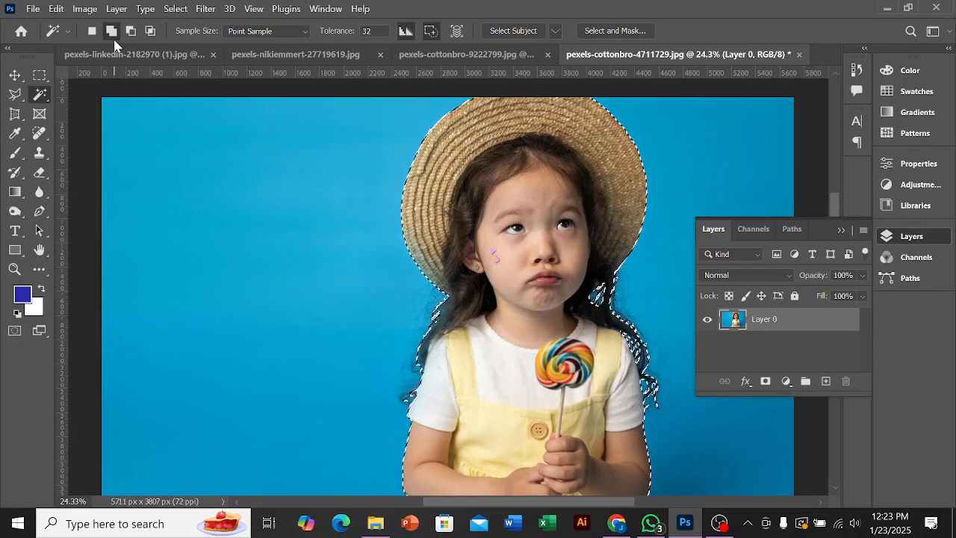
Step: Invert the selection to the blue background and clear the selection entirely
{"action": "key", "text": "ctrl+shift+i"}
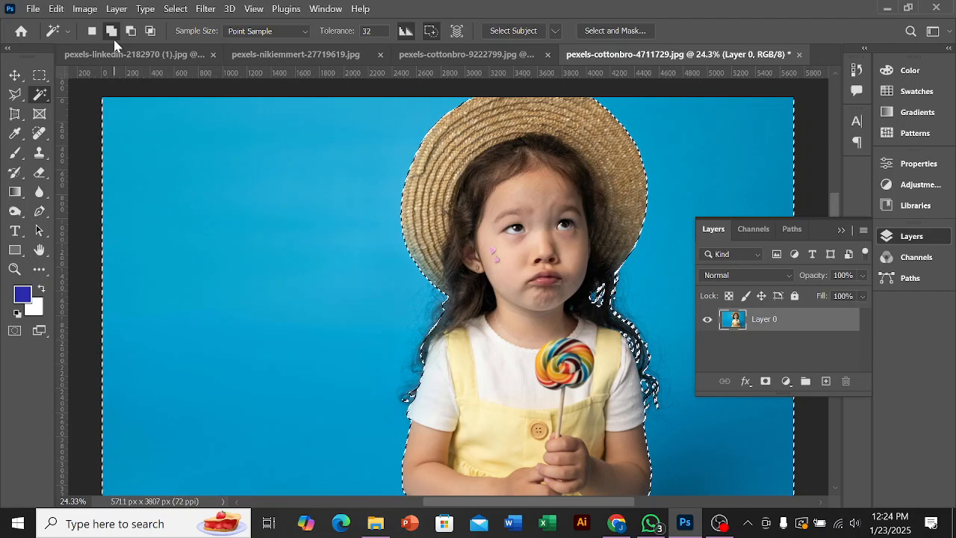
{"action": "right_click", "coordinate": [216, 173]}
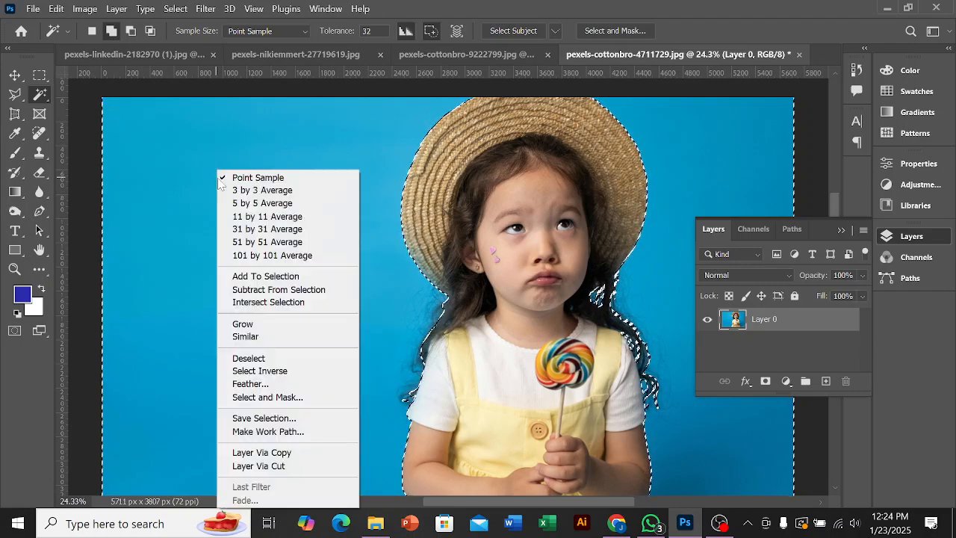
{"action": "left_click", "coordinate": [254, 358]}
{"action": "scroll", "coordinate": [254, 363], "scroll_direction": "down", "scroll_amount": 2}
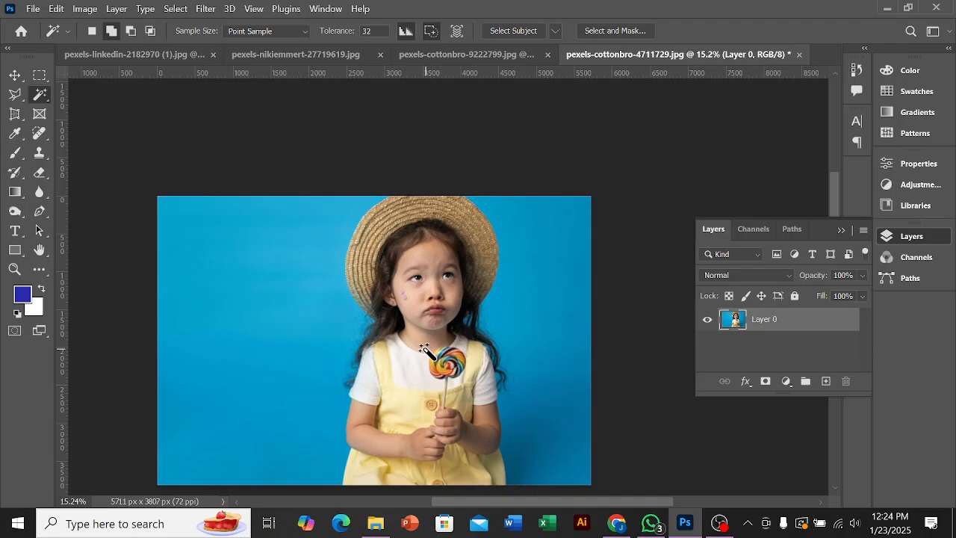
{"action": "scroll", "coordinate": [411, 336], "scroll_direction": "up", "scroll_amount": 2}
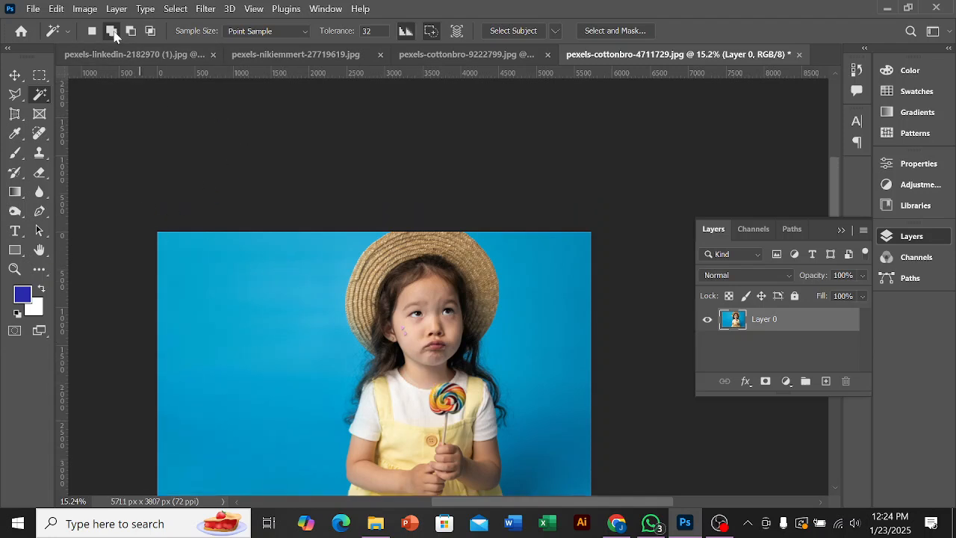
Step: Select the blue background on the image's left side with the Magic Wand, adding the missed patches beside the hat brim
{"action": "right_click", "coordinate": [35, 103]}
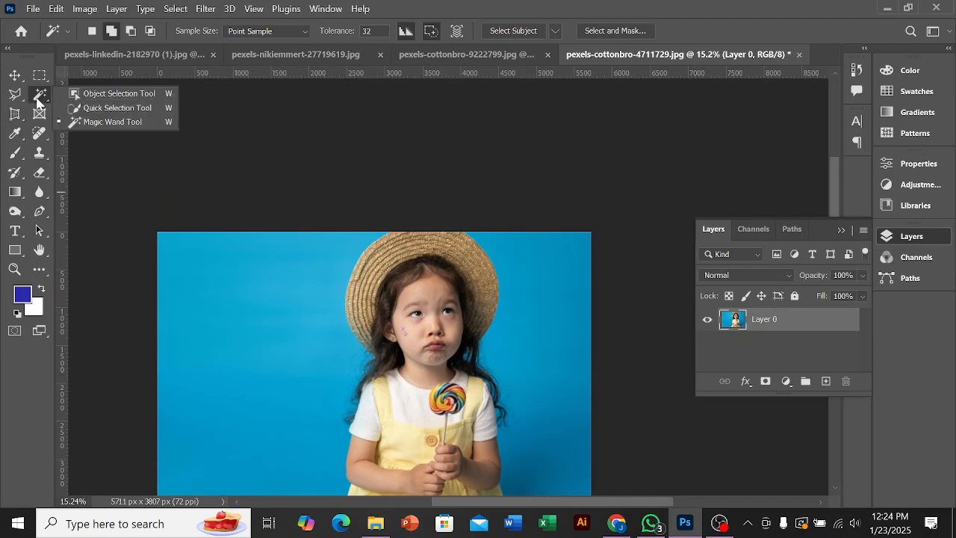
{"action": "left_click", "coordinate": [39, 100]}
{"action": "scroll", "coordinate": [334, 207], "scroll_direction": "down", "scroll_amount": 2}
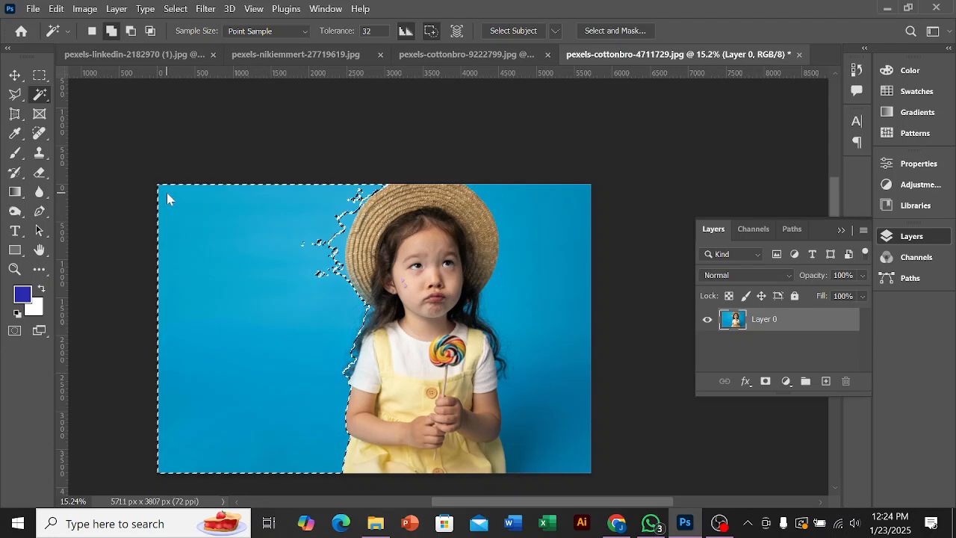
{"action": "left_click", "coordinate": [109, 31]}
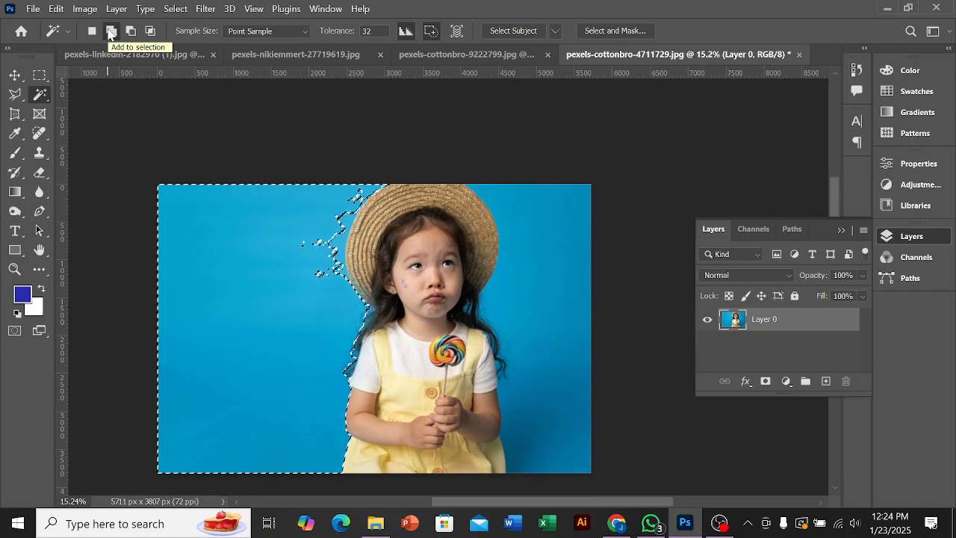
{"action": "scroll", "coordinate": [326, 295], "scroll_direction": "up", "scroll_amount": 2}
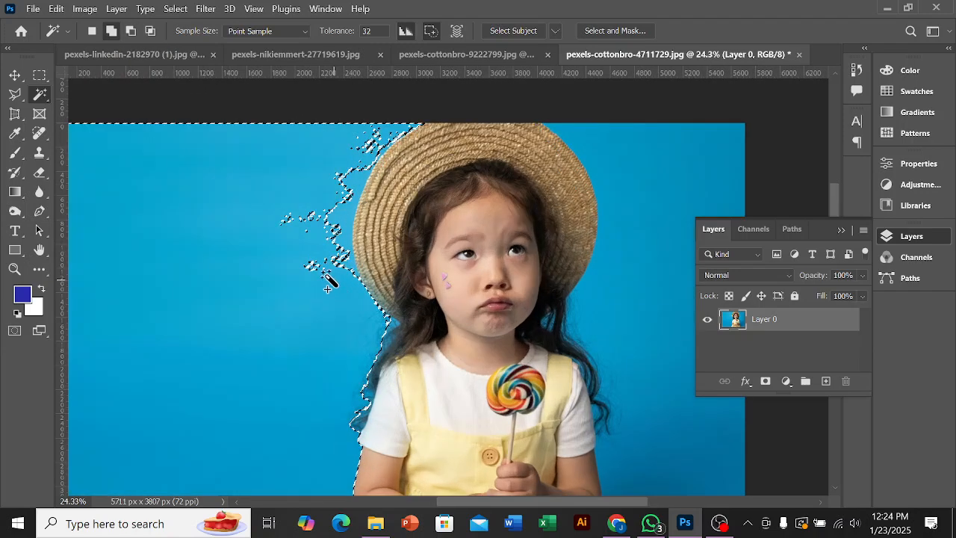
{"action": "left_click", "coordinate": [337, 213]}
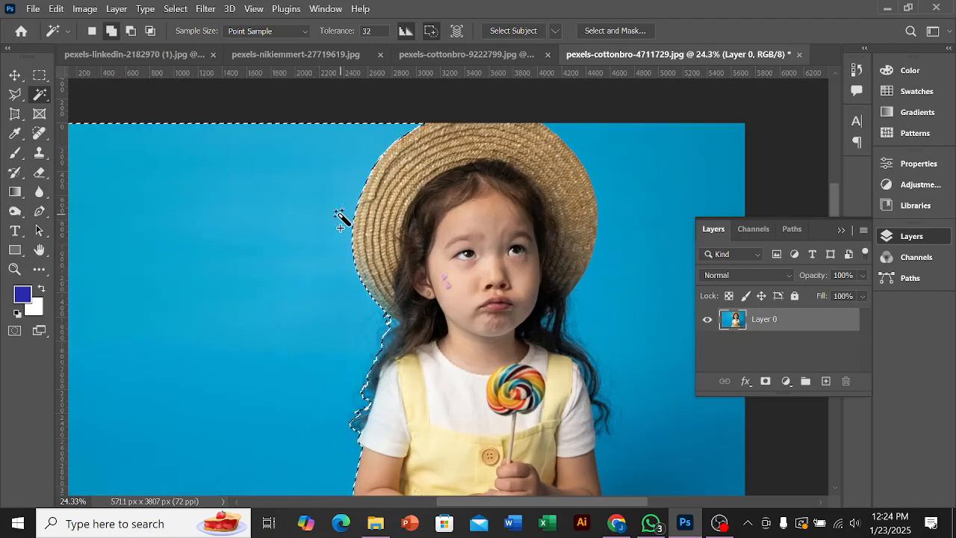
Step: Add the upper and lower blue background areas on the image's right side to the selection
{"action": "scroll", "coordinate": [235, 268], "scroll_direction": "down", "scroll_amount": 2}
{"action": "scroll", "coordinate": [474, 367], "scroll_direction": "down", "scroll_amount": 2}
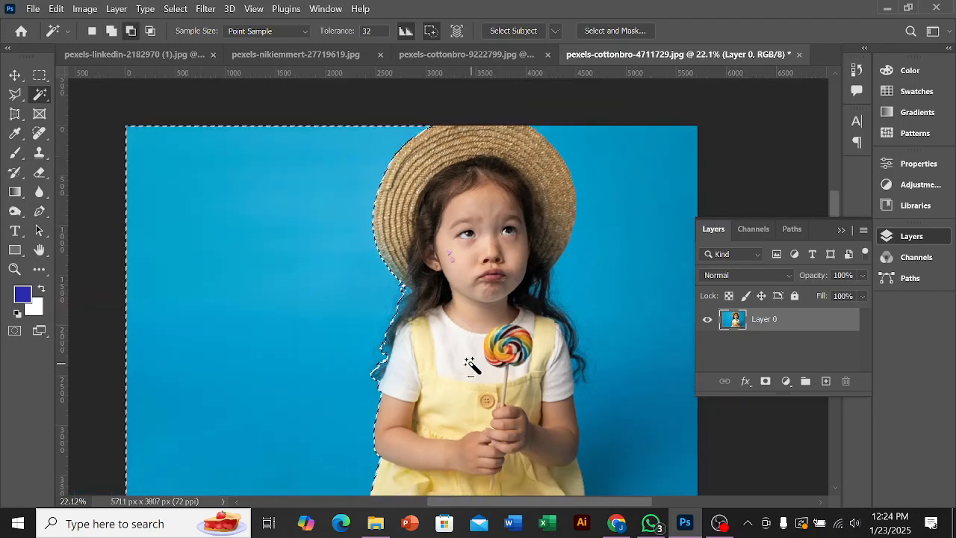
{"action": "left_click", "coordinate": [609, 161]}
{"action": "scroll", "coordinate": [613, 167], "scroll_direction": "down", "scroll_amount": 5}
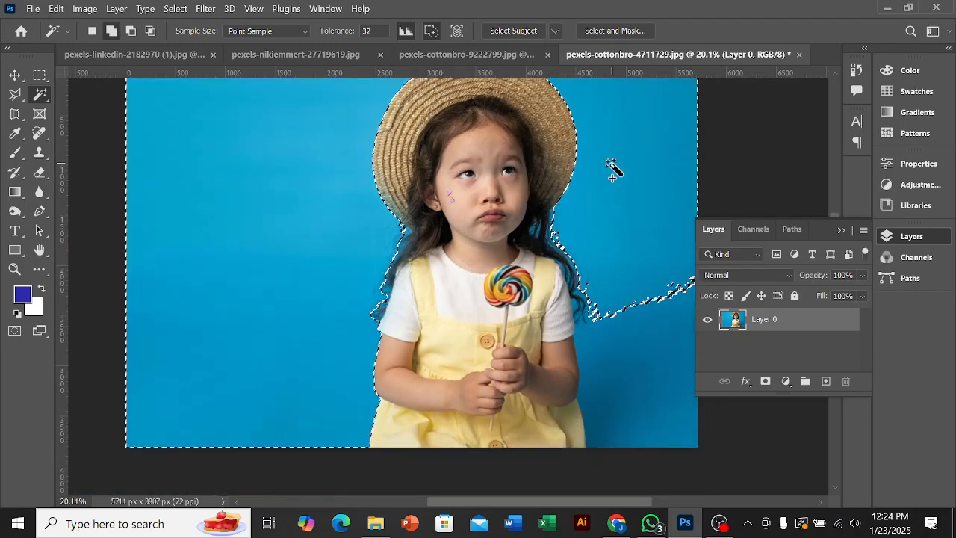
{"action": "left_click", "coordinate": [637, 302]}
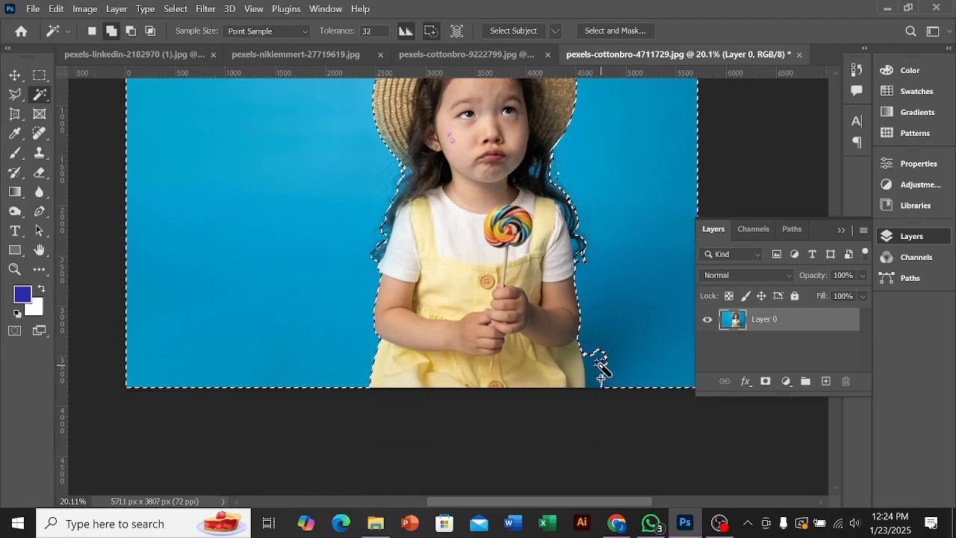
Step: Add the blue gap between the curl and the white sleeve on the image's right side to the selection
{"action": "scroll", "coordinate": [582, 325], "scroll_direction": "up", "scroll_amount": 12}
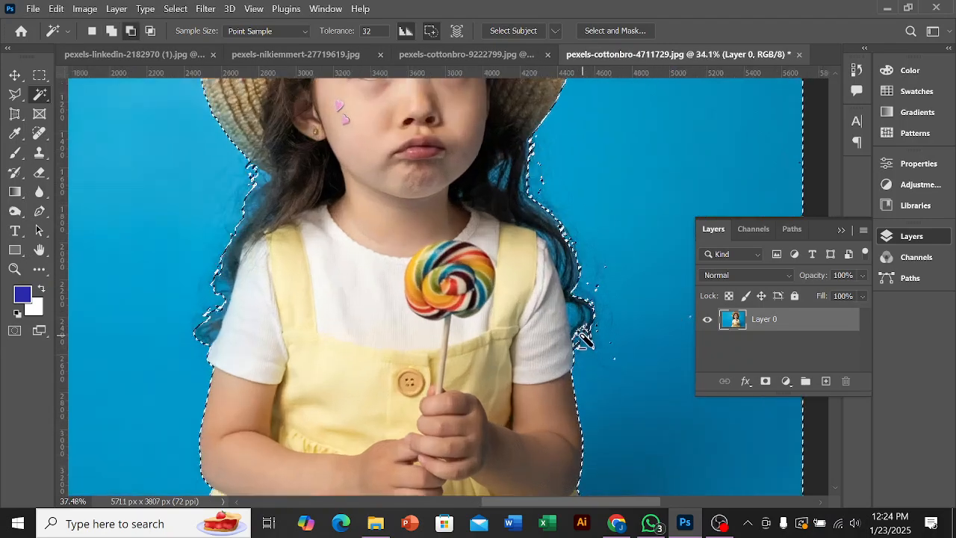
{"action": "scroll", "coordinate": [583, 325], "scroll_direction": "up", "scroll_amount": 18}
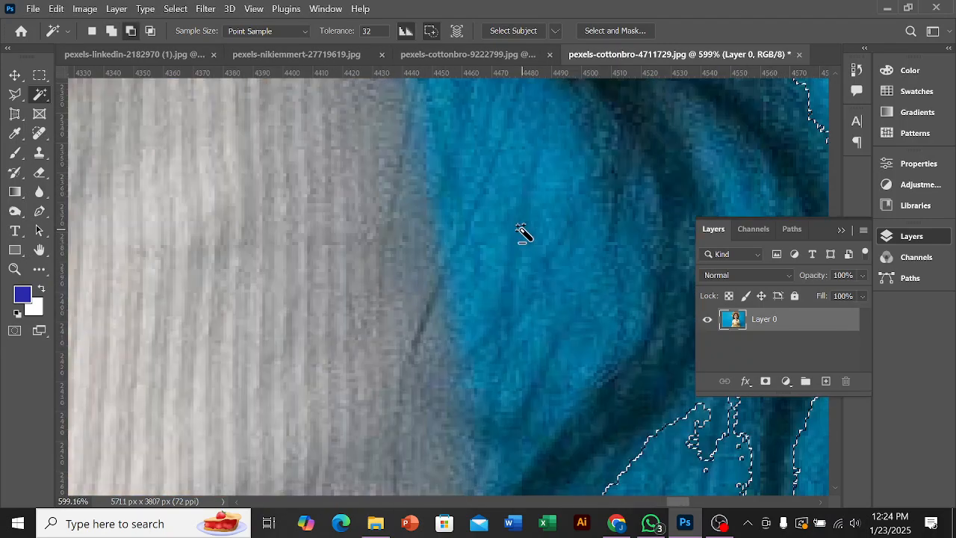
{"action": "left_click", "coordinate": [506, 196], "text": "shift"}
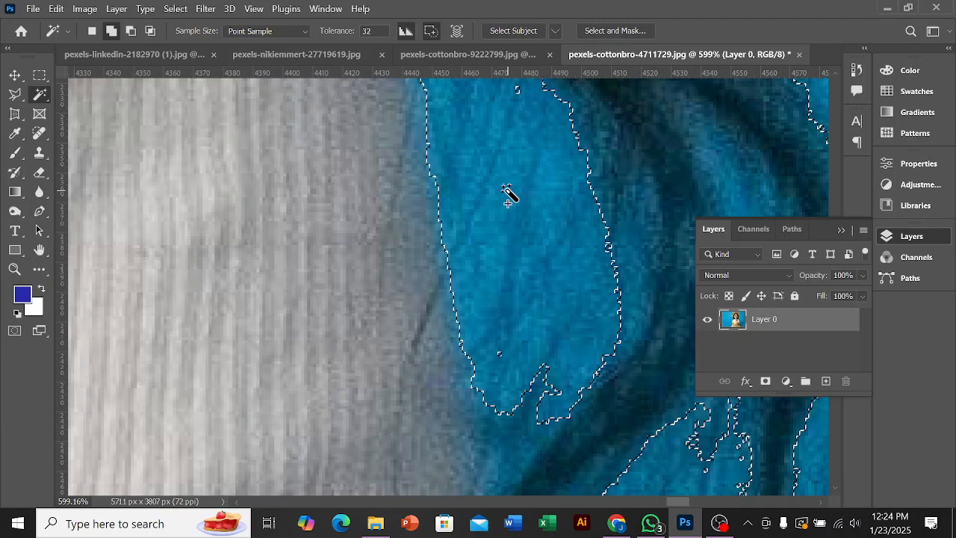
{"action": "scroll", "coordinate": [523, 284], "scroll_direction": "up", "scroll_amount": 1}
{"action": "scroll", "coordinate": [522, 287], "scroll_direction": "down", "scroll_amount": 2}
{"action": "left_click", "coordinate": [520, 308], "text": "shift"}
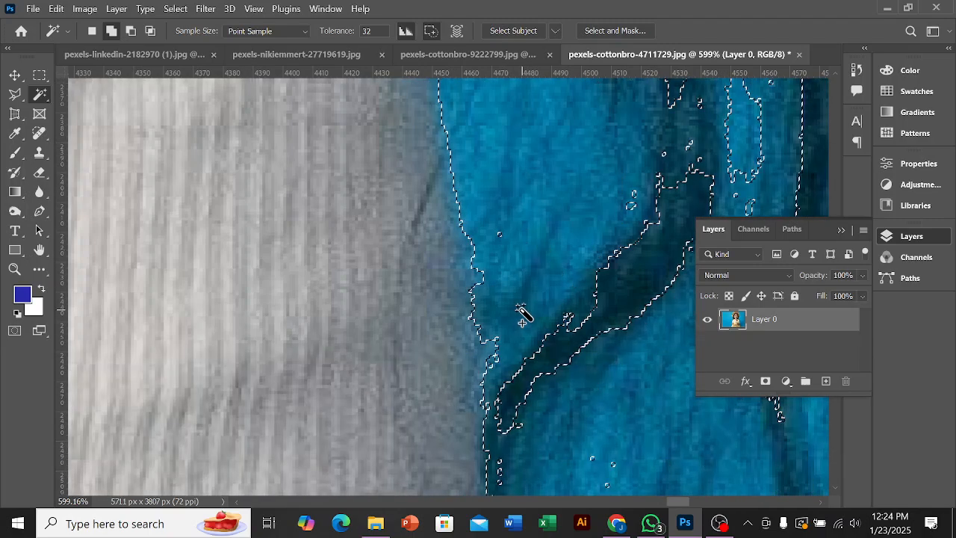
Step: Add the leftover blue specks around the curl tips on the image's right side to the background selection
{"action": "scroll", "coordinate": [520, 307], "scroll_direction": "down", "scroll_amount": 4}
{"action": "scroll", "coordinate": [523, 314], "scroll_direction": "down", "scroll_amount": 5}
{"action": "scroll", "coordinate": [449, 329], "scroll_direction": "down", "scroll_amount": 4}
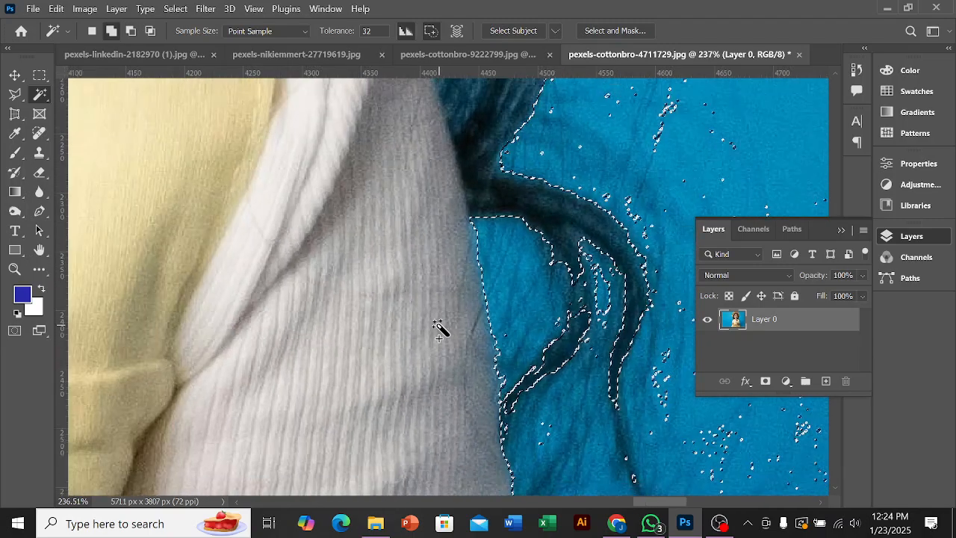
{"action": "scroll", "coordinate": [606, 381], "scroll_direction": "down", "scroll_amount": 2}
{"action": "left_click", "coordinate": [639, 411], "text": "shift"}
{"action": "scroll", "coordinate": [636, 410], "scroll_direction": "up", "scroll_amount": 4}
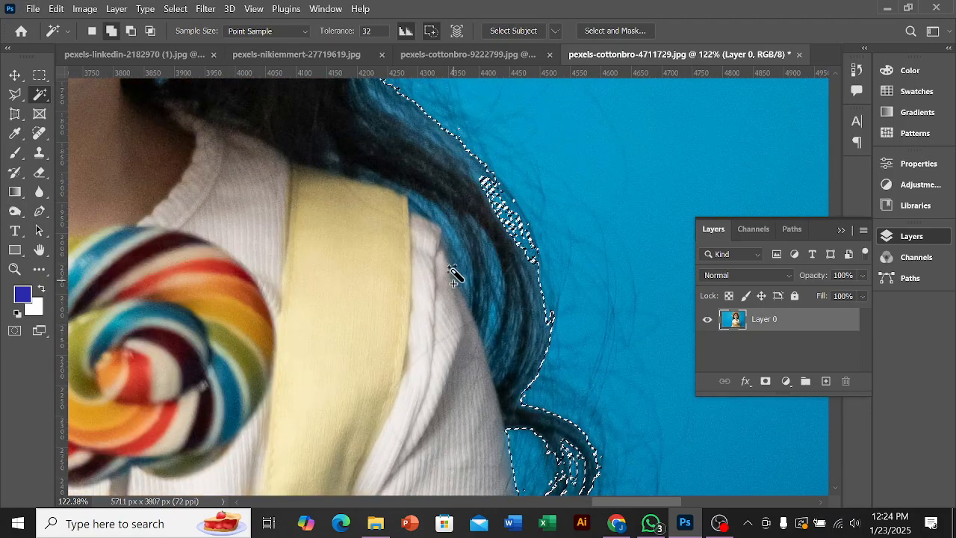
{"action": "scroll", "coordinate": [518, 284], "scroll_direction": "down", "scroll_amount": 2}
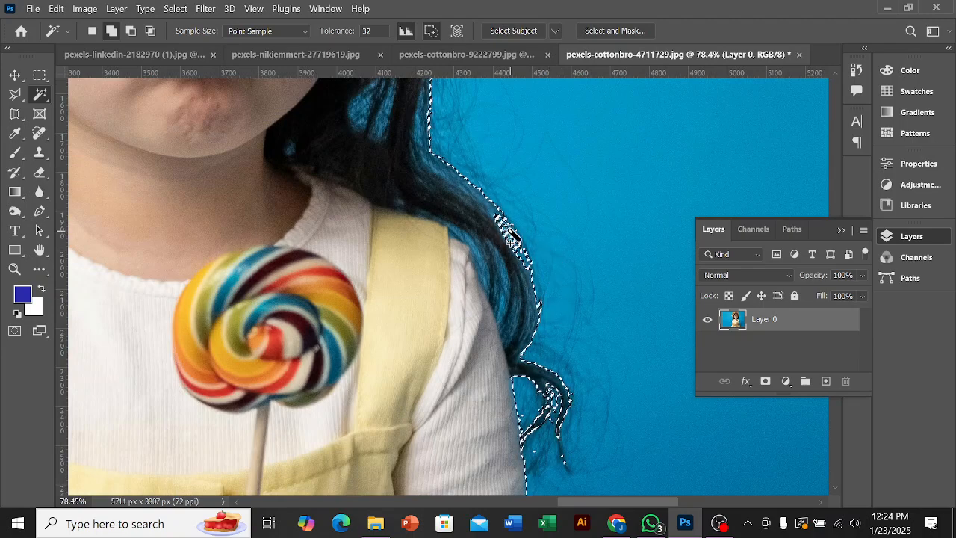
{"action": "scroll", "coordinate": [572, 237], "scroll_direction": "down", "scroll_amount": 5}
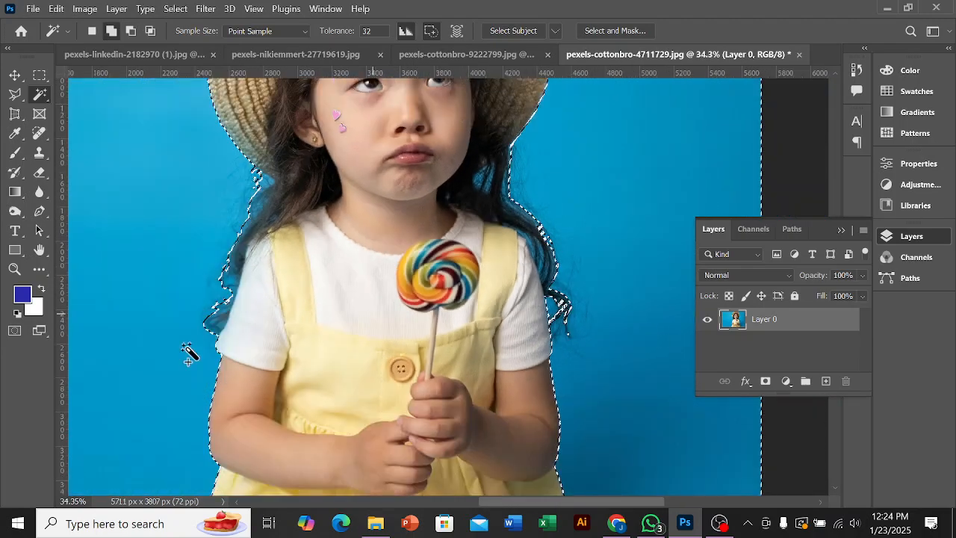
Step: Add the blue areas among the upper wisps beside the white sleeve on the image's left side to the selection
{"action": "scroll", "coordinate": [182, 328], "scroll_direction": "up", "scroll_amount": 3}
{"action": "scroll", "coordinate": [182, 329], "scroll_direction": "up", "scroll_amount": 3}
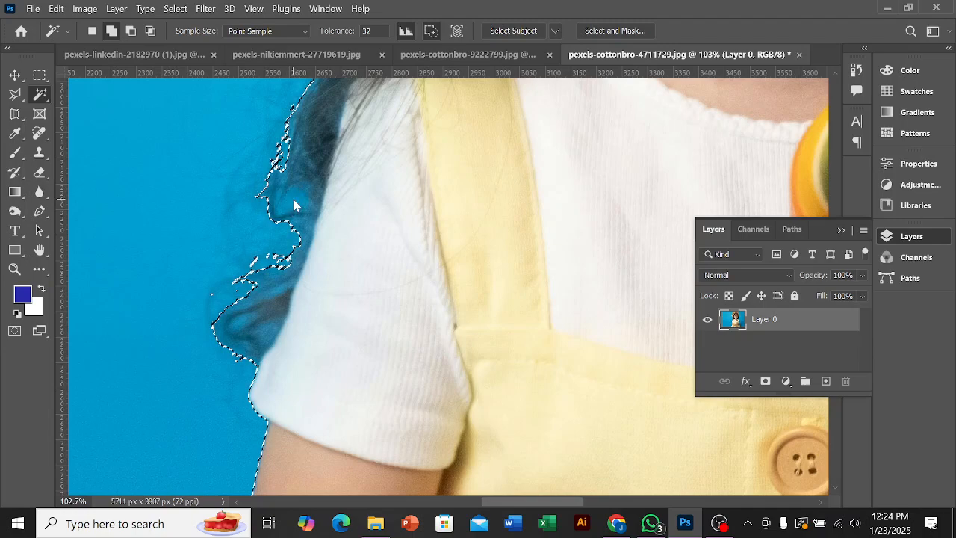
{"action": "scroll", "coordinate": [277, 292], "scroll_direction": "up", "scroll_amount": 8}
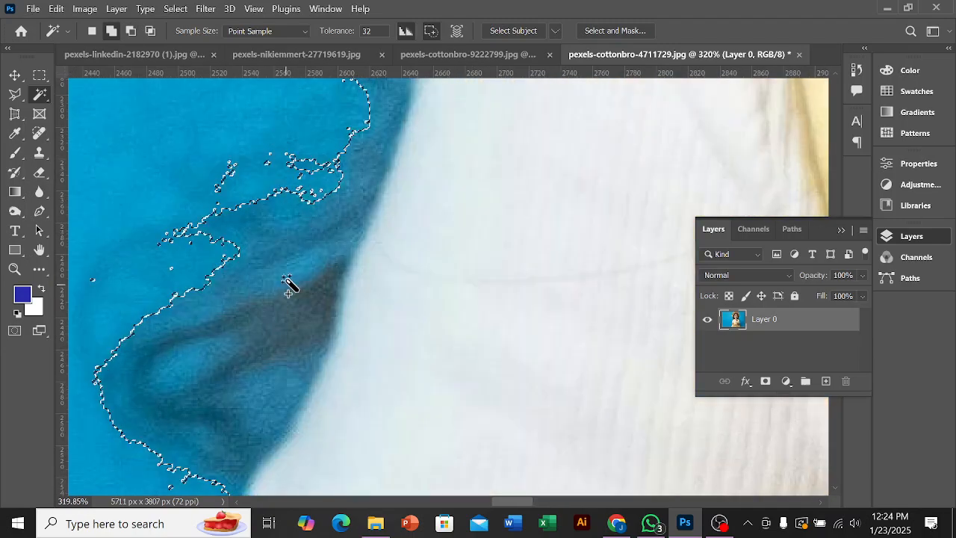
{"action": "left_click", "coordinate": [292, 270]}
{"action": "scroll", "coordinate": [297, 272], "scroll_direction": "down", "scroll_amount": 2}
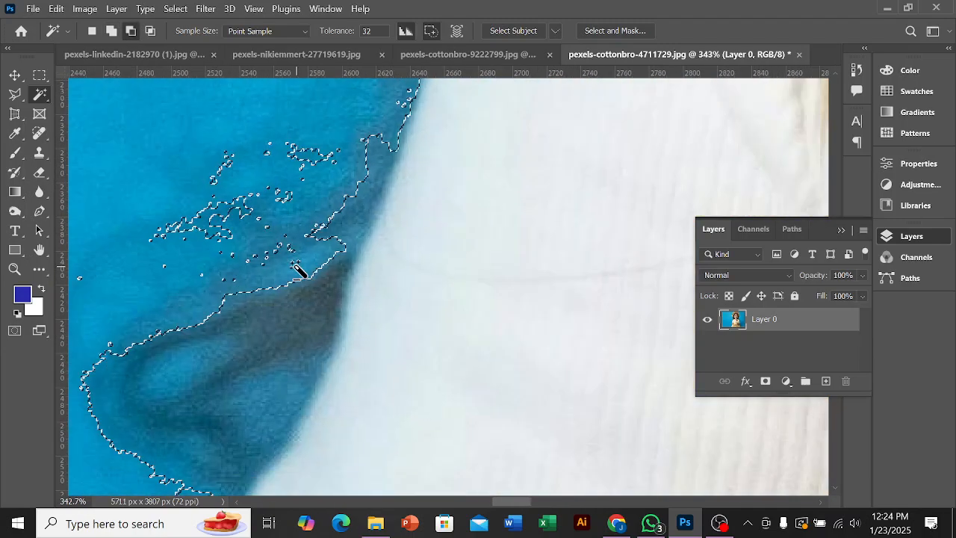
{"action": "left_click", "coordinate": [288, 247]}
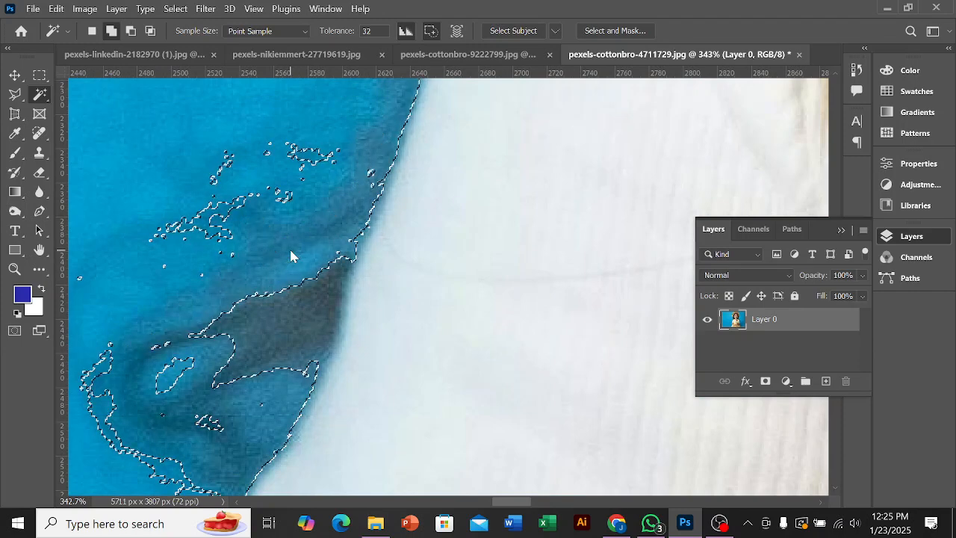
{"action": "left_click", "coordinate": [251, 217]}
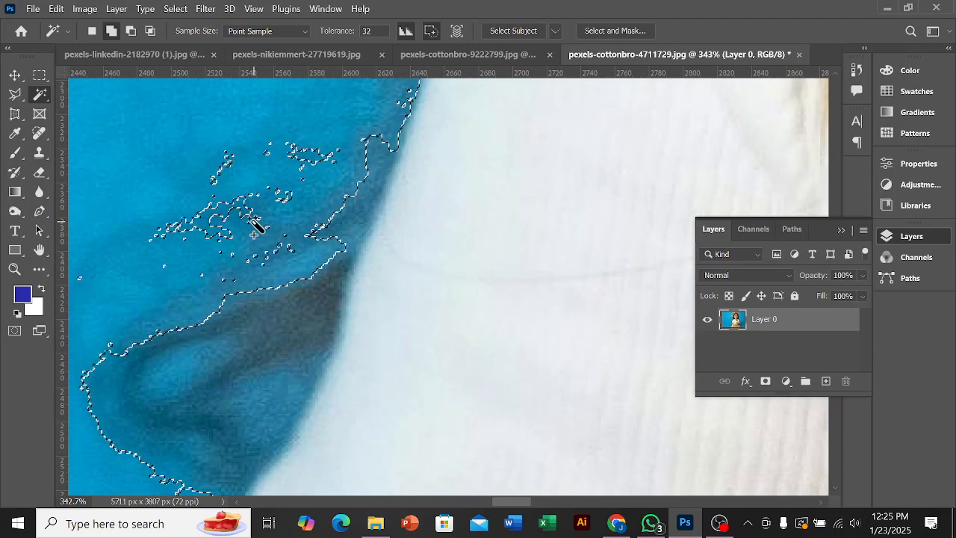
{"action": "left_click", "coordinate": [270, 217]}
Step: Add the enclosed blue patch between the lowest hair wisp and the white sleeve on the image's left side
{"action": "scroll", "coordinate": [270, 216], "scroll_direction": "down", "scroll_amount": 4}
{"action": "scroll", "coordinate": [364, 292], "scroll_direction": "down", "scroll_amount": 3}
{"action": "scroll", "coordinate": [326, 304], "scroll_direction": "up", "scroll_amount": 6}
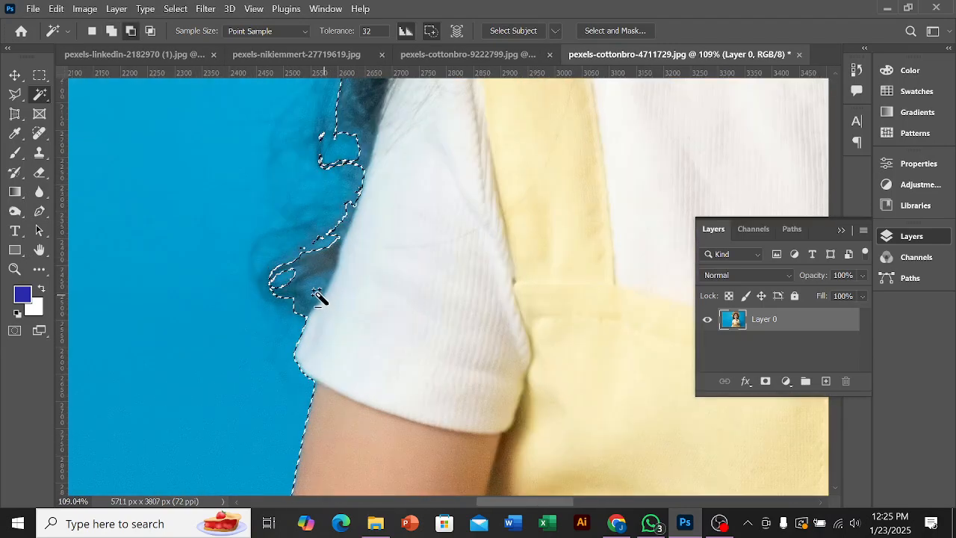
{"action": "scroll", "coordinate": [314, 291], "scroll_direction": "up", "scroll_amount": 5}
{"action": "left_click", "coordinate": [316, 258], "text": "shift"}
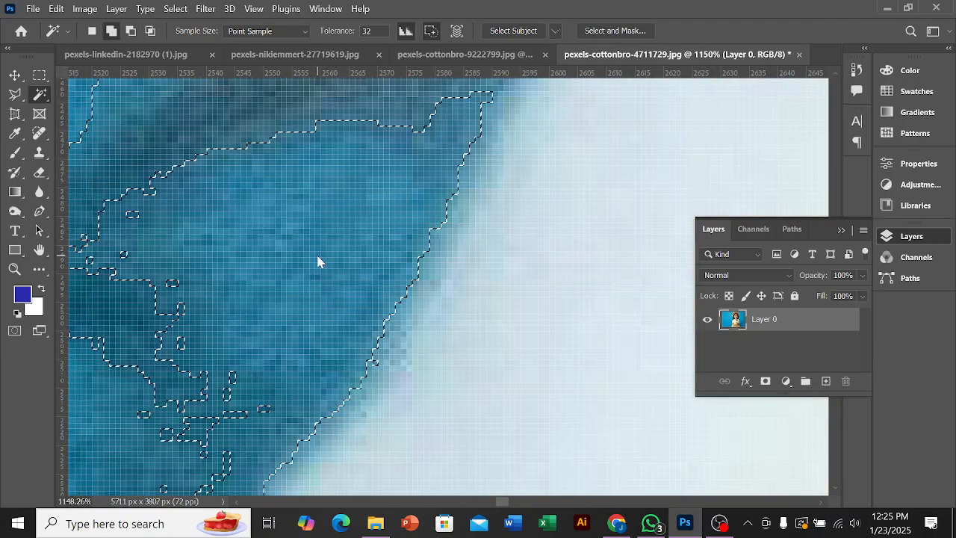
Step: Add the enclosed blue gap in the dark hair beside the chin, on the image's right side, to the background selection
{"action": "scroll", "coordinate": [318, 259], "scroll_direction": "down", "scroll_amount": 10}
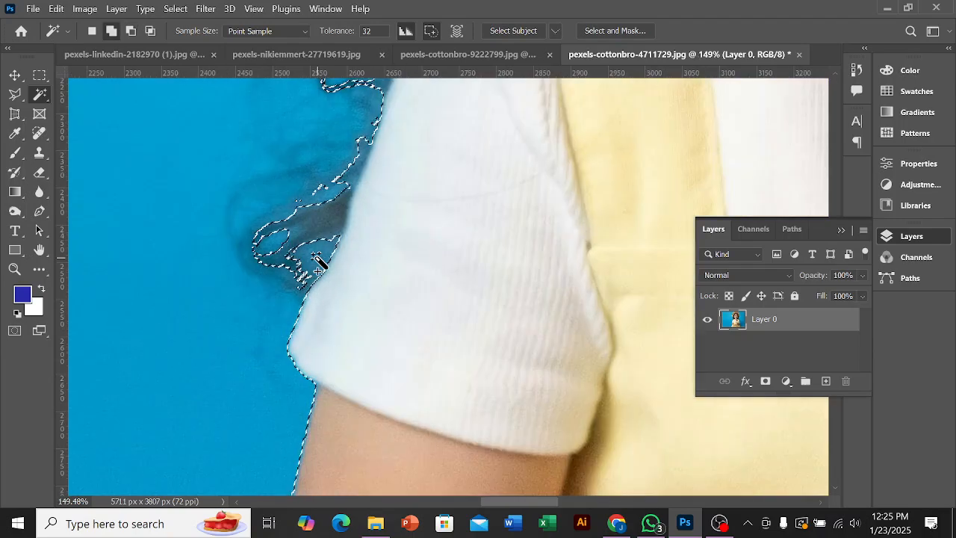
{"action": "scroll", "coordinate": [322, 259], "scroll_direction": "down", "scroll_amount": 5}
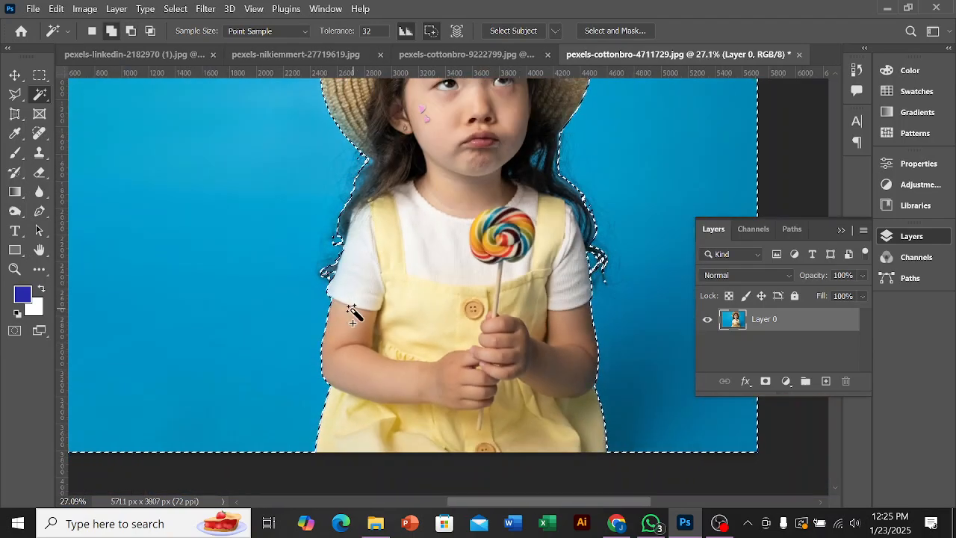
{"action": "scroll", "coordinate": [389, 321], "scroll_direction": "up", "scroll_amount": 2}
{"action": "scroll", "coordinate": [566, 231], "scroll_direction": "up", "scroll_amount": 6}
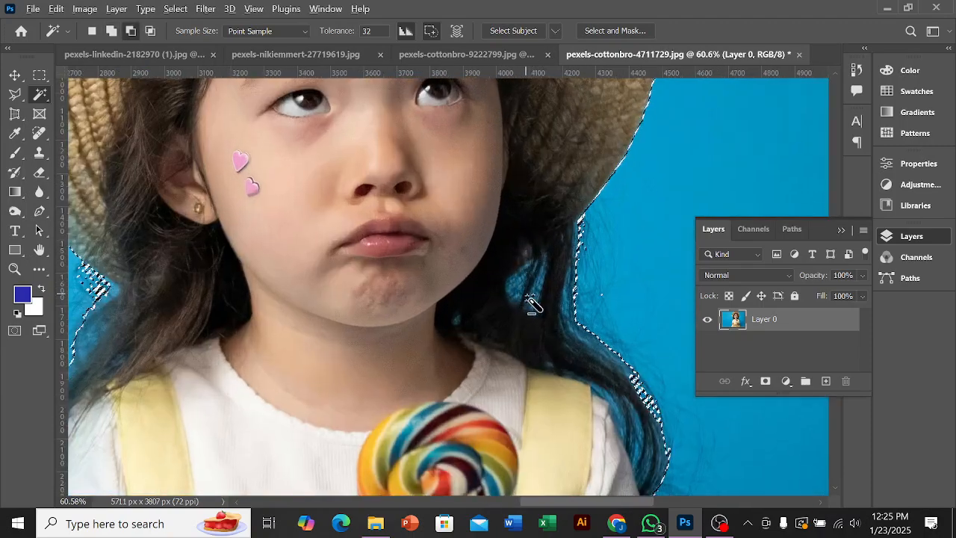
{"action": "scroll", "coordinate": [529, 294], "scroll_direction": "up", "scroll_amount": 3}
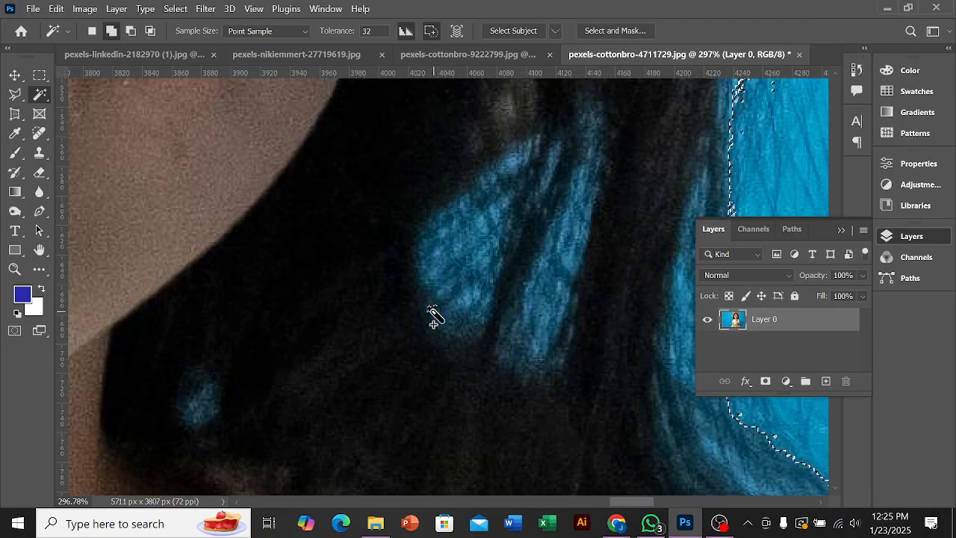
{"action": "scroll", "coordinate": [433, 318], "scroll_direction": "up", "scroll_amount": 2}
{"action": "left_click", "coordinate": [452, 217]}
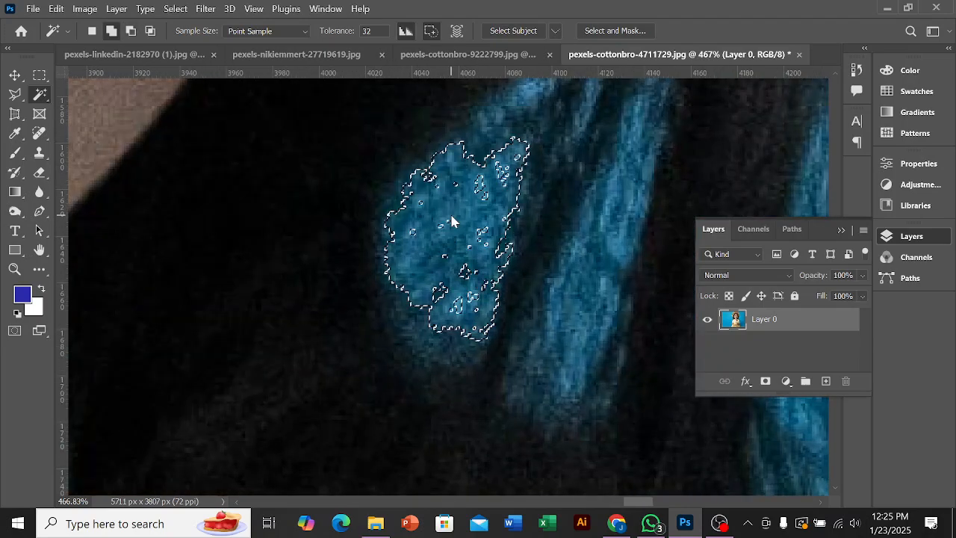
Step: Extend the selection over the rest of that hair gap, including its upper tip, inner specks and the neighbouring blue strip
{"action": "scroll", "coordinate": [506, 131], "scroll_direction": "up", "scroll_amount": 3}
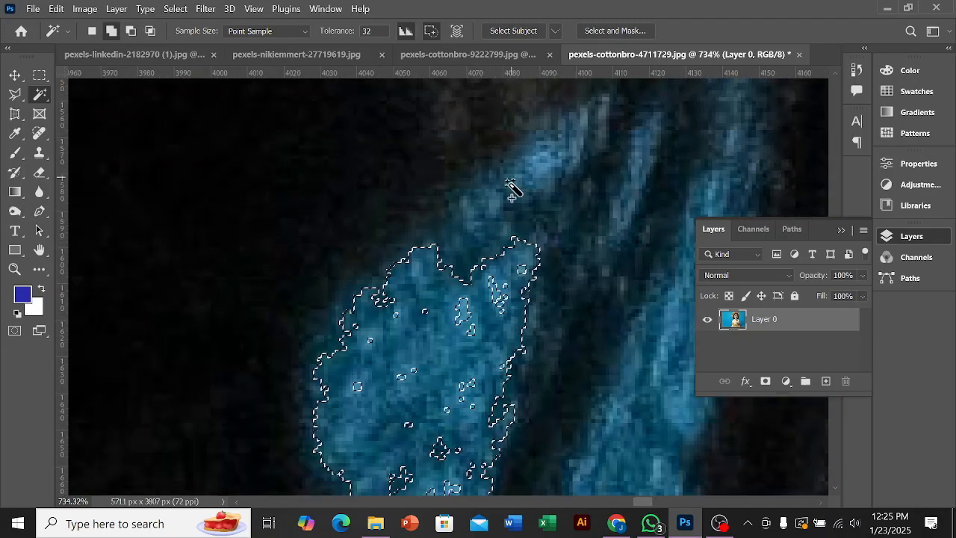
{"action": "left_click", "coordinate": [482, 202], "text": "shift"}
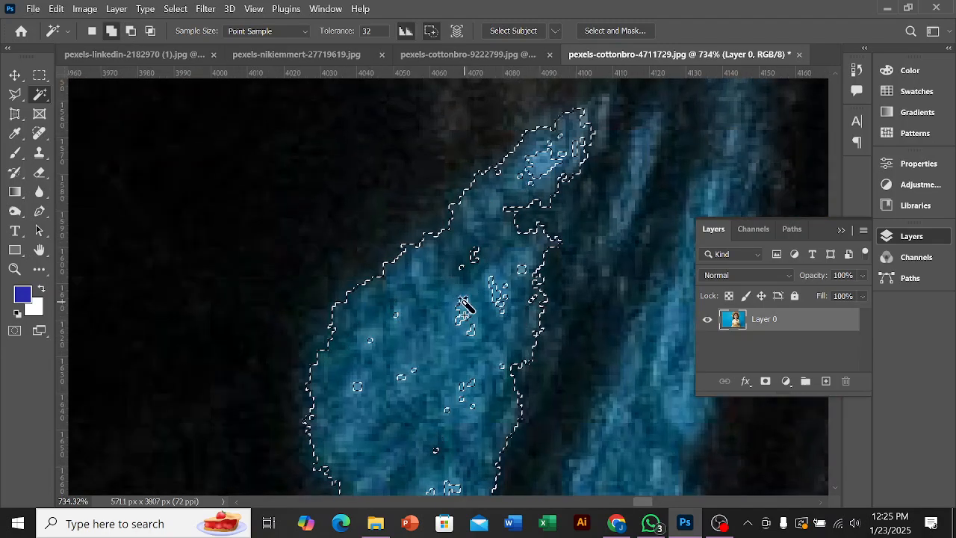
{"action": "left_click", "coordinate": [499, 302], "text": "shift"}
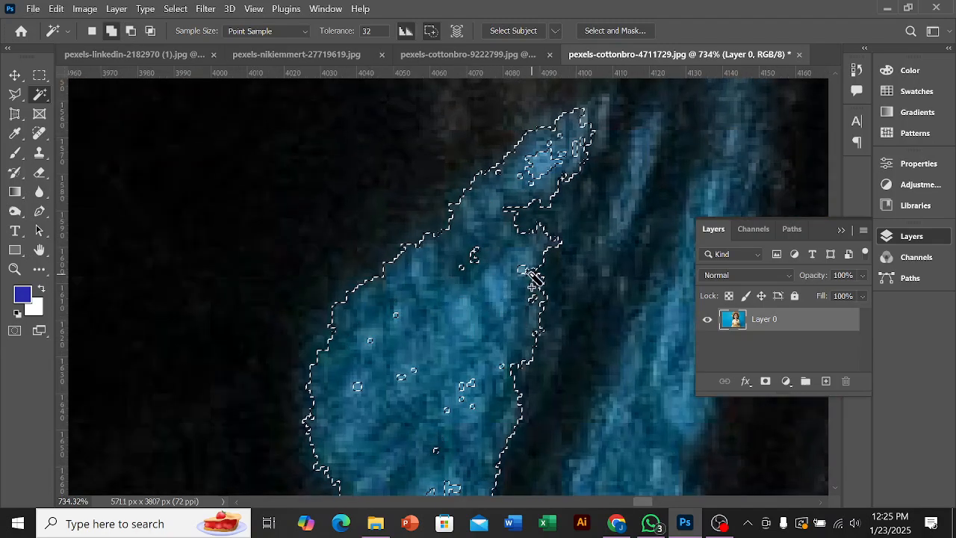
{"action": "left_click", "coordinate": [470, 267], "text": "shift"}
{"action": "scroll", "coordinate": [420, 322], "scroll_direction": "down", "scroll_amount": 2}
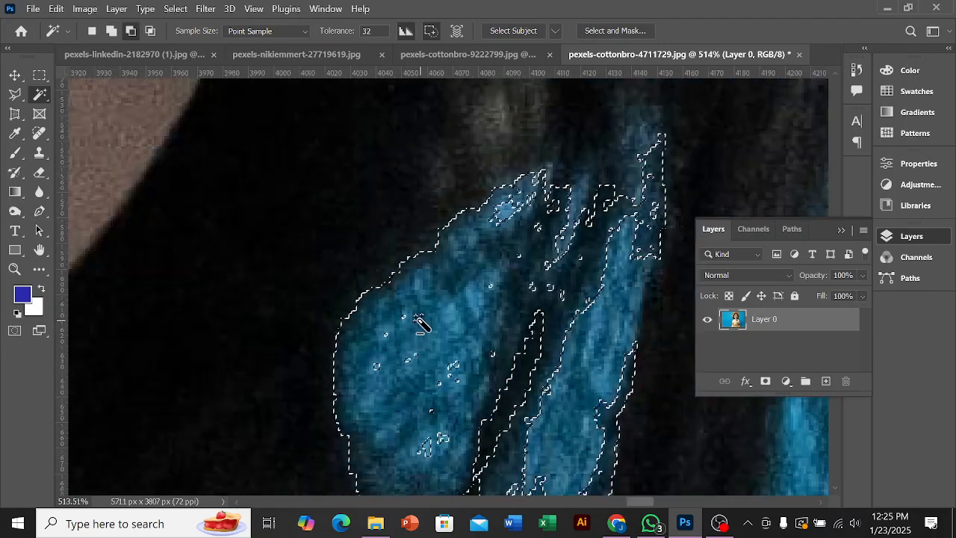
Step: Examine the background selection outline around the girl's hair, hat and clothes across the whole photo
{"action": "scroll", "coordinate": [420, 323], "scroll_direction": "down", "scroll_amount": 8}
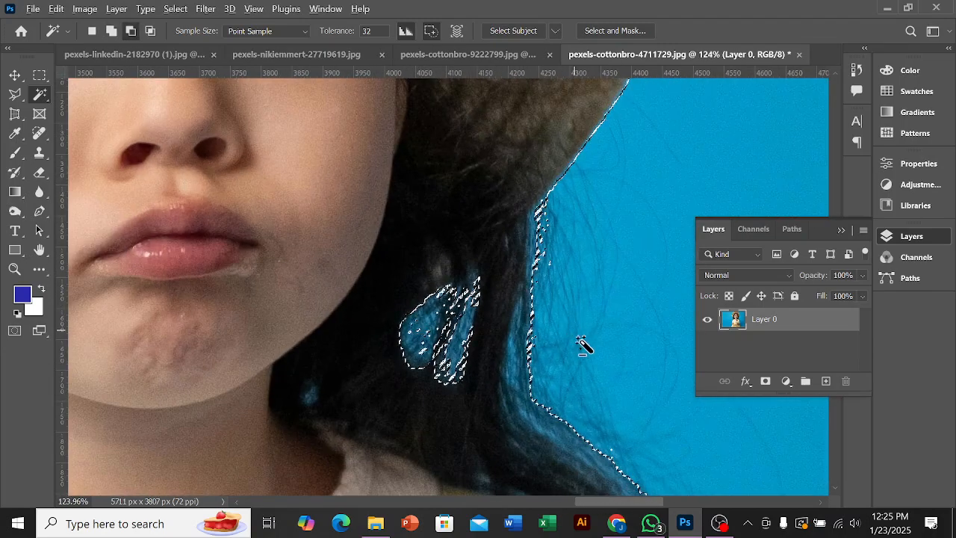
{"action": "scroll", "coordinate": [577, 336], "scroll_direction": "up", "scroll_amount": 2}
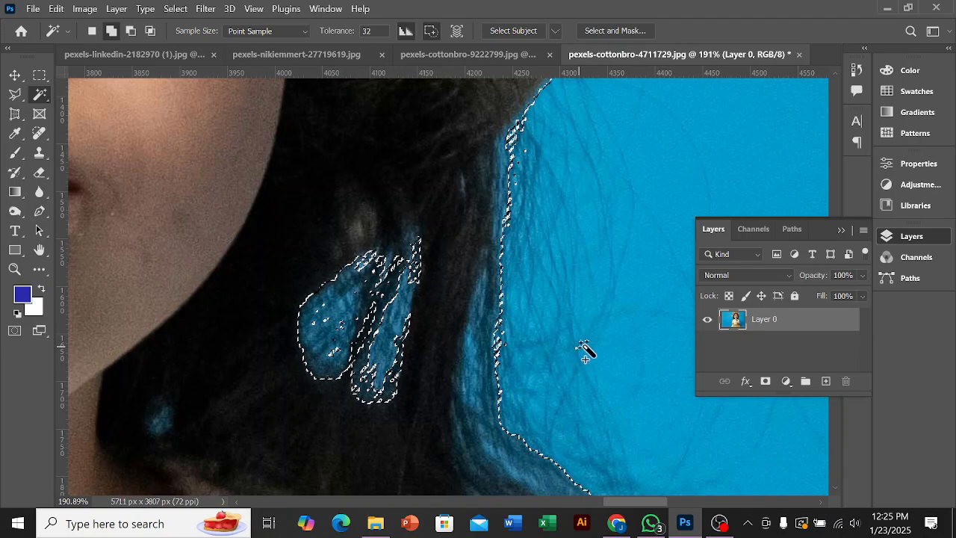
{"action": "scroll", "coordinate": [570, 348], "scroll_direction": "down", "scroll_amount": 9}
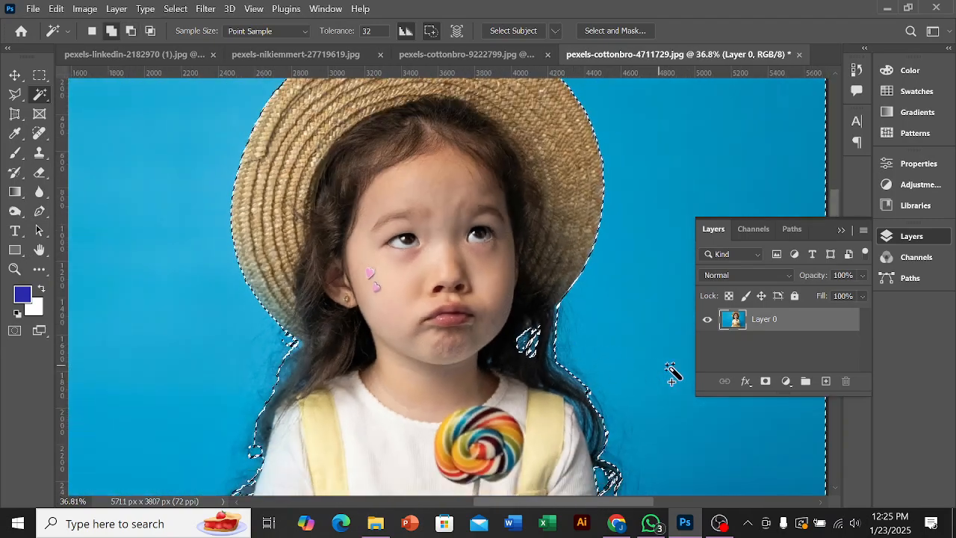
{"action": "scroll", "coordinate": [576, 351], "scroll_direction": "down", "scroll_amount": 3}
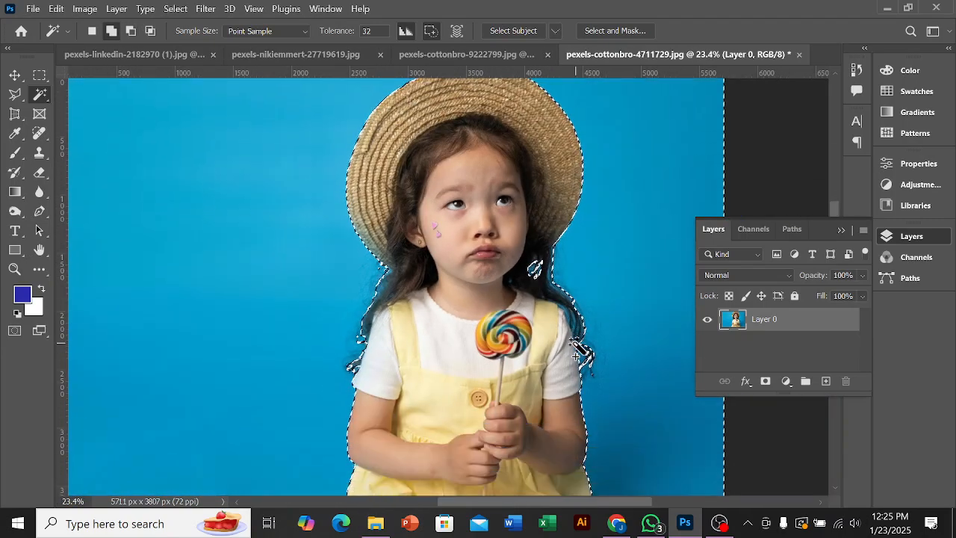
{"action": "scroll", "coordinate": [579, 351], "scroll_direction": "down", "scroll_amount": 1}
{"action": "scroll", "coordinate": [385, 316], "scroll_direction": "down", "scroll_amount": 2}
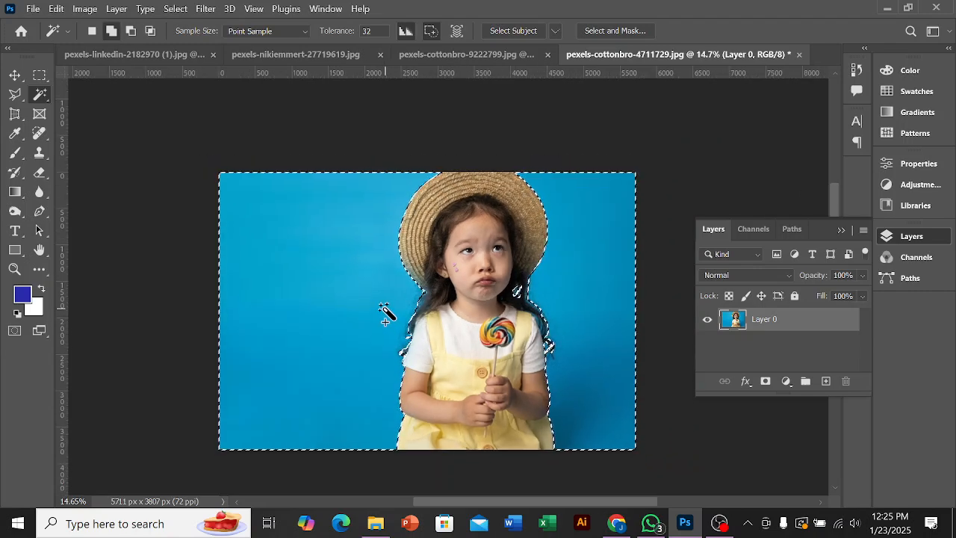
{"action": "scroll", "coordinate": [355, 300], "scroll_direction": "up", "scroll_amount": 1}
{"action": "scroll", "coordinate": [353, 299], "scroll_direction": "up", "scroll_amount": 1}
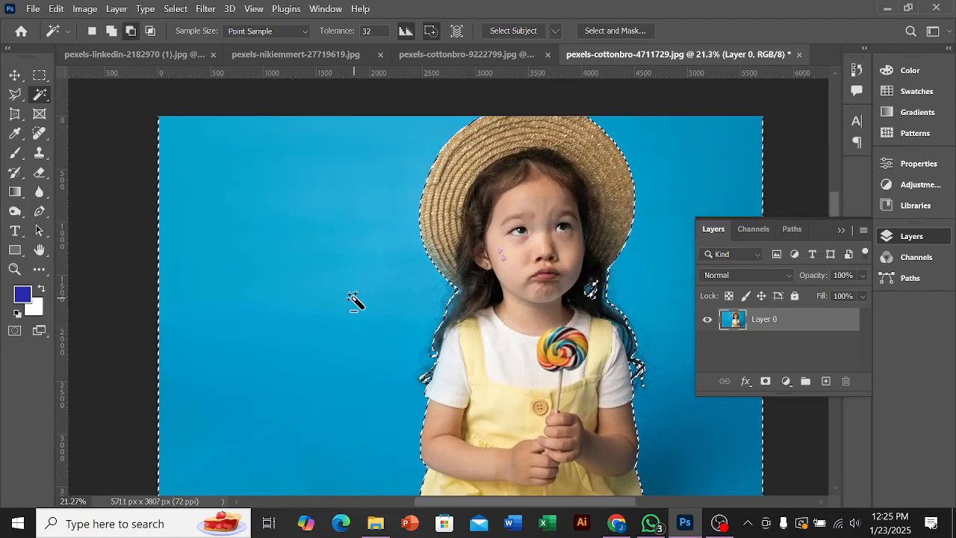
{"action": "scroll", "coordinate": [354, 302], "scroll_direction": "down", "scroll_amount": 1}
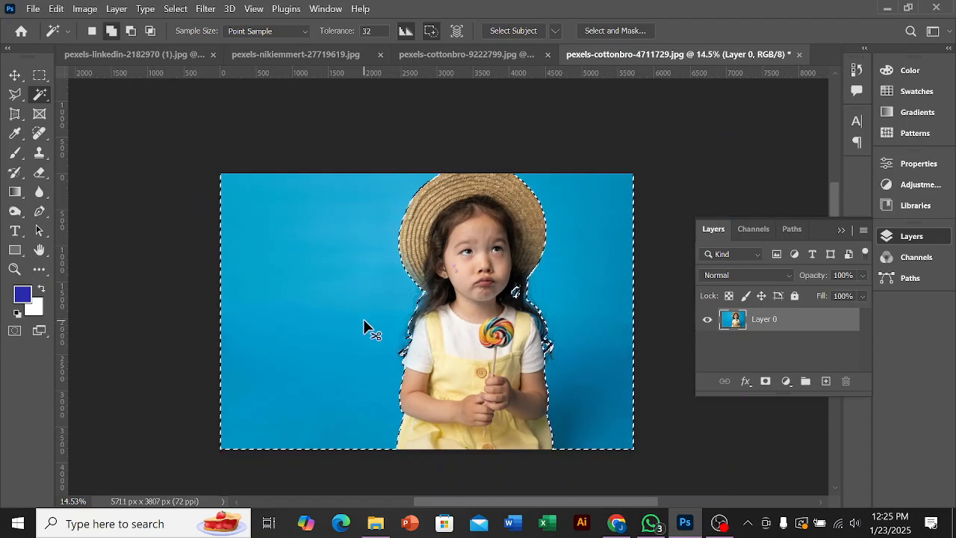
Step: Invert the selection to the girl and mask Layer 0 with it, undoing and reapplying the layer mask once
{"action": "key", "text": "ctrl+shift+i"}
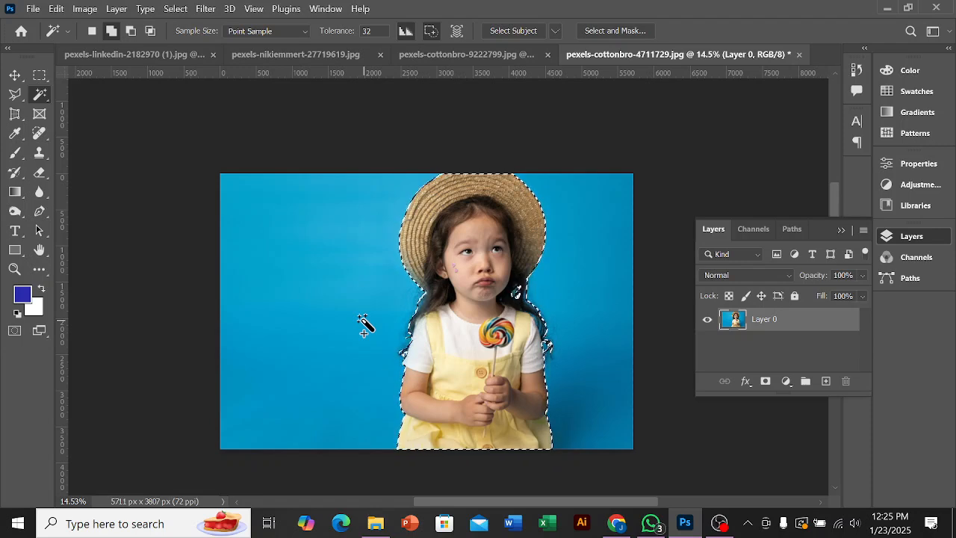
{"action": "left_click", "coordinate": [766, 383]}
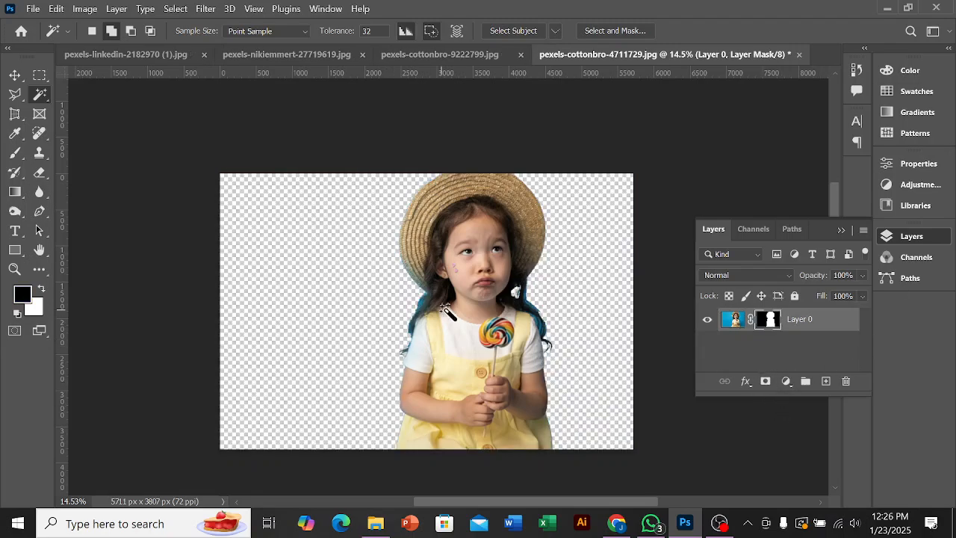
{"action": "scroll", "coordinate": [420, 311], "scroll_direction": "up", "scroll_amount": 5}
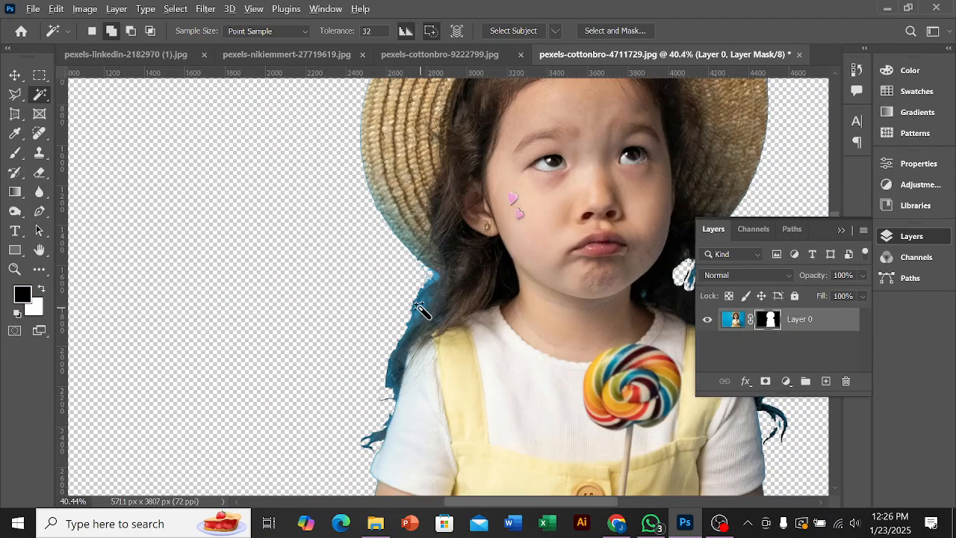
{"action": "scroll", "coordinate": [420, 311], "scroll_direction": "up", "scroll_amount": 2}
{"action": "scroll", "coordinate": [421, 311], "scroll_direction": "down", "scroll_amount": 6}
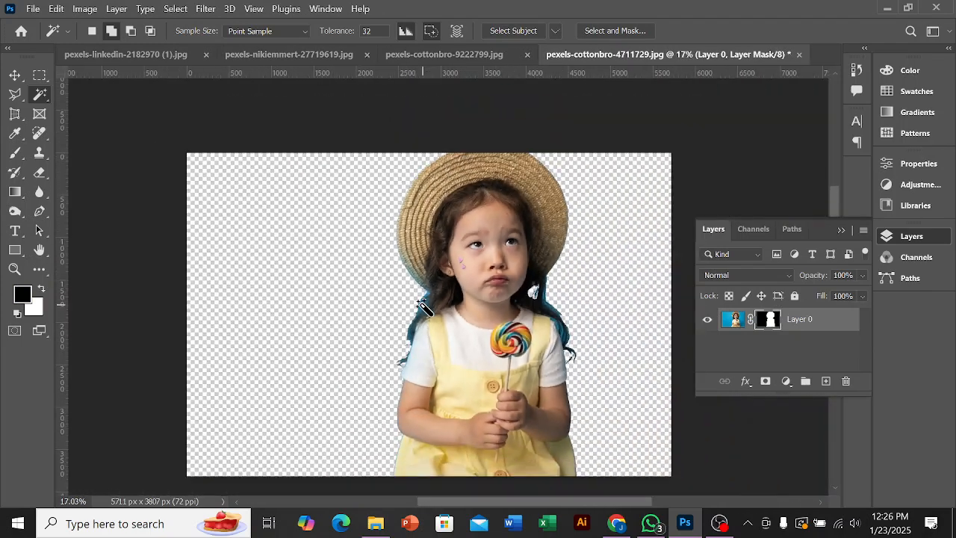
{"action": "key", "text": "ctrl+z"}
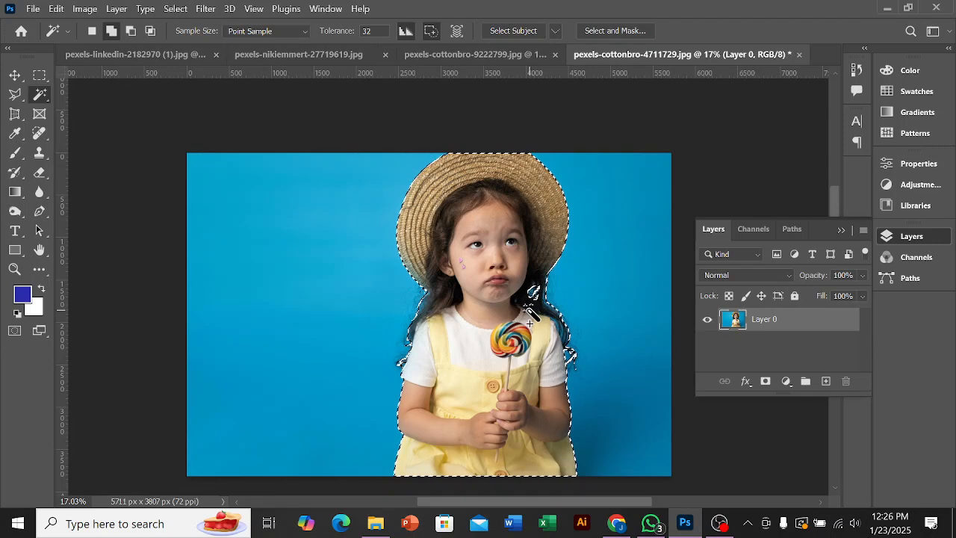
{"action": "left_click", "coordinate": [766, 382]}
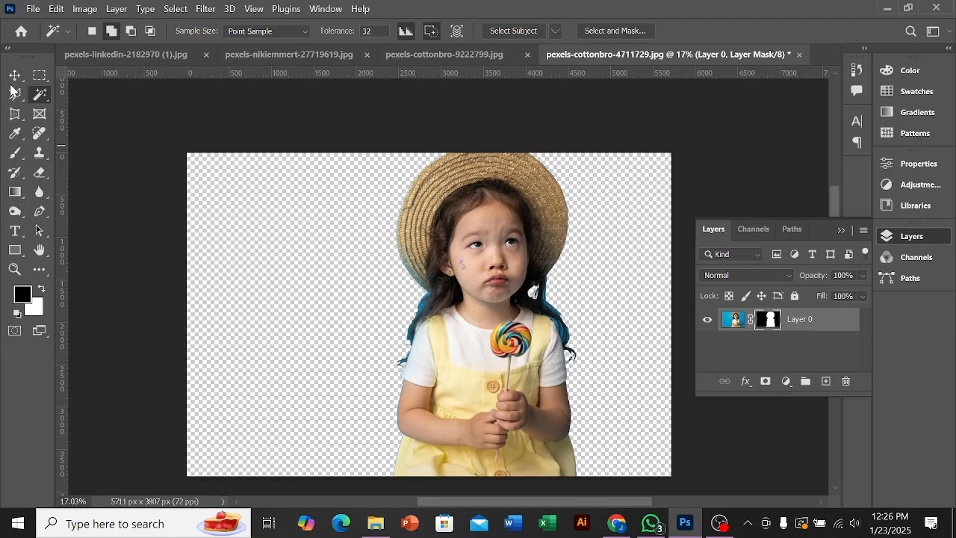
Step: Draw a rectangle shape of about 5958 x 4132 px covering the entire canvas
{"action": "left_click", "coordinate": [15, 250]}
{"action": "left_click_drag", "start_coordinate": [177, 141], "coordinate": [682, 469]}
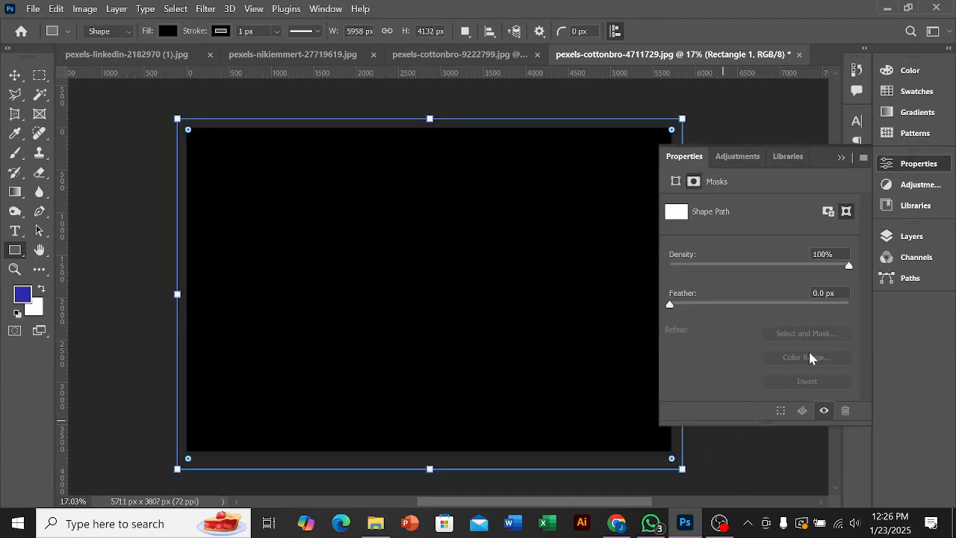
{"action": "left_click", "coordinate": [843, 159]}
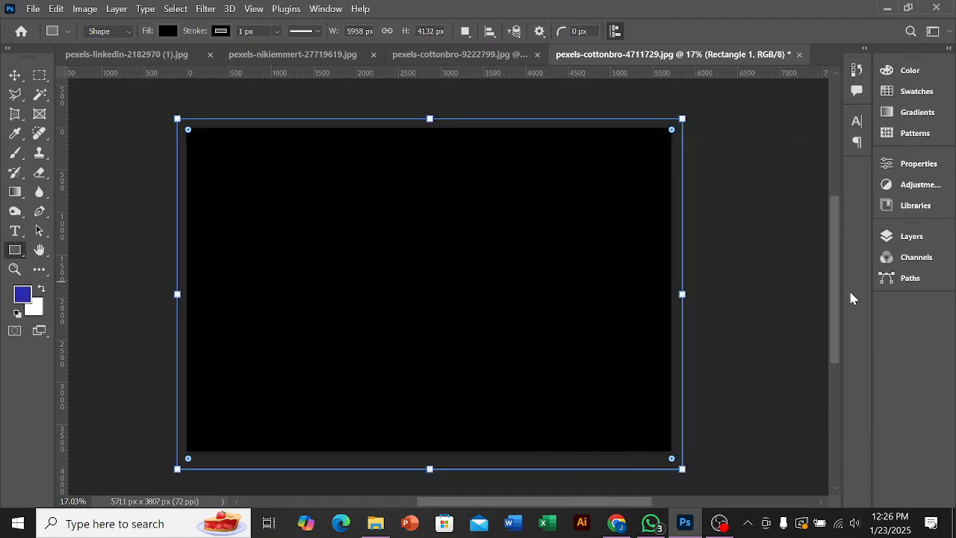
Step: Fill the rectangle with light pink e5c3c3 and place its layer below the masked Layer 0
{"action": "left_click", "coordinate": [910, 242]}
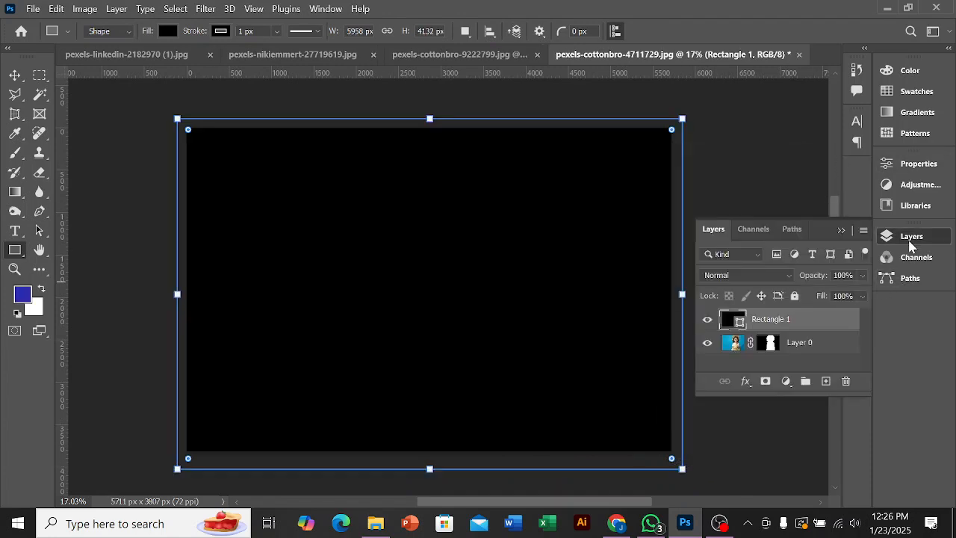
{"action": "double_click", "coordinate": [740, 326]}
{"action": "mouse_move", "coordinate": [608, 274]}
{"action": "left_mouse_down"}
{"action": "mouse_move", "coordinate": [534, 228]}
{"action": "mouse_move", "coordinate": [552, 244]}
{"action": "left_mouse_up"}
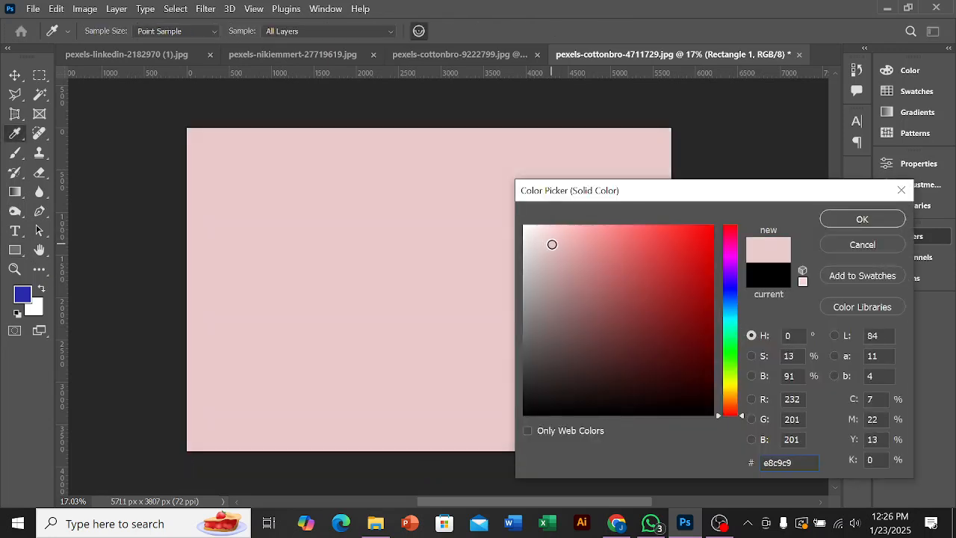
{"action": "left_click", "coordinate": [861, 220]}
{"action": "left_click_drag", "start_coordinate": [806, 322], "coordinate": [804, 363]}
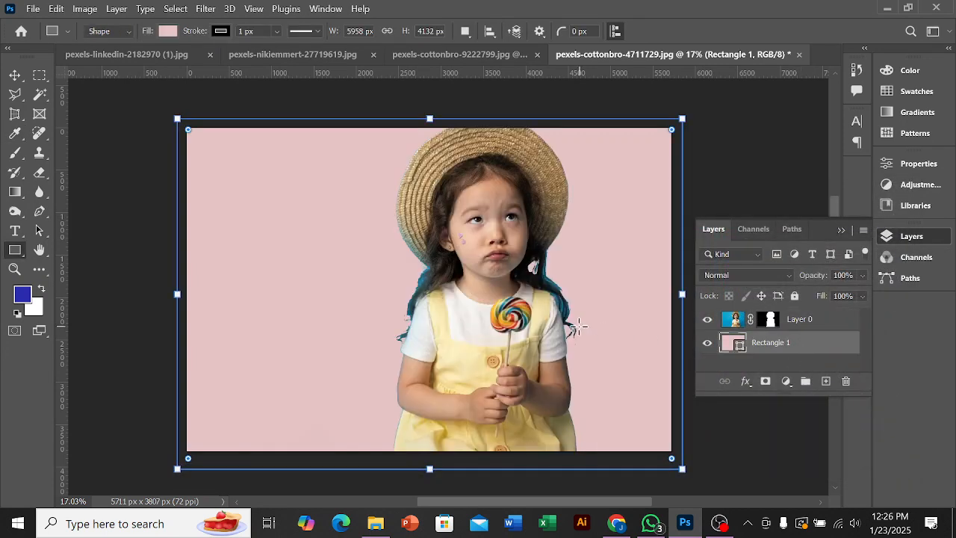
Step: Change the background rectangle's fill to light lavender c5c3e5
{"action": "scroll", "coordinate": [371, 312], "scroll_direction": "down", "scroll_amount": 2}
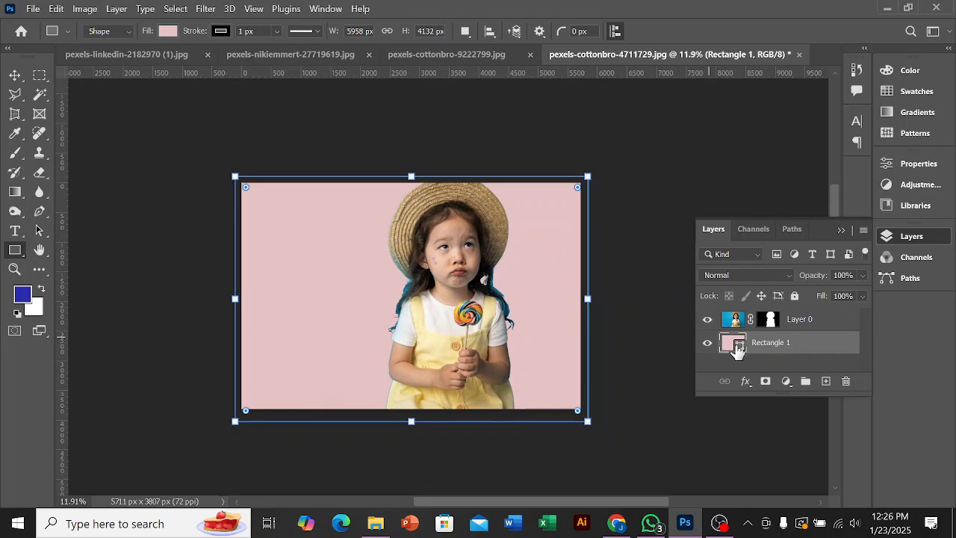
{"action": "double_click", "coordinate": [740, 351]}
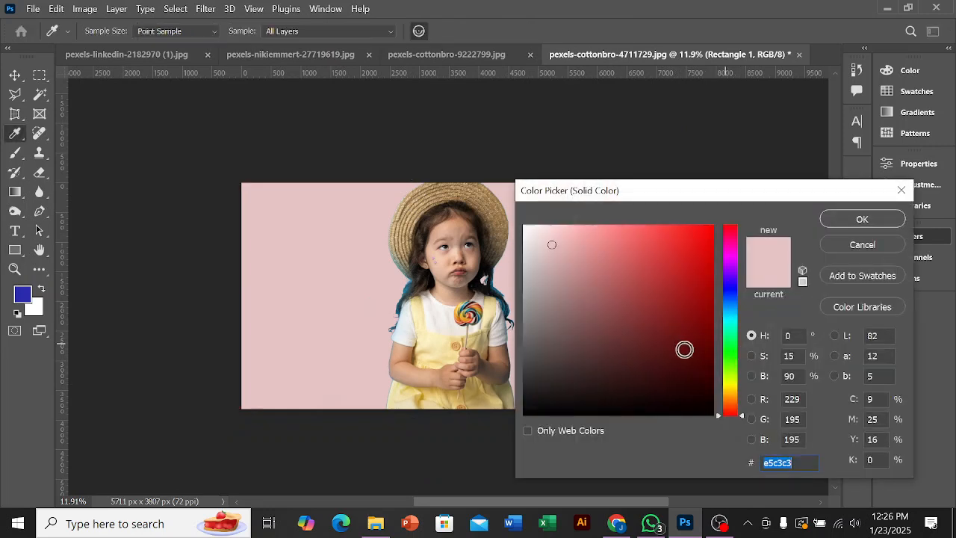
{"action": "left_click_drag", "start_coordinate": [737, 333], "coordinate": [738, 287]}
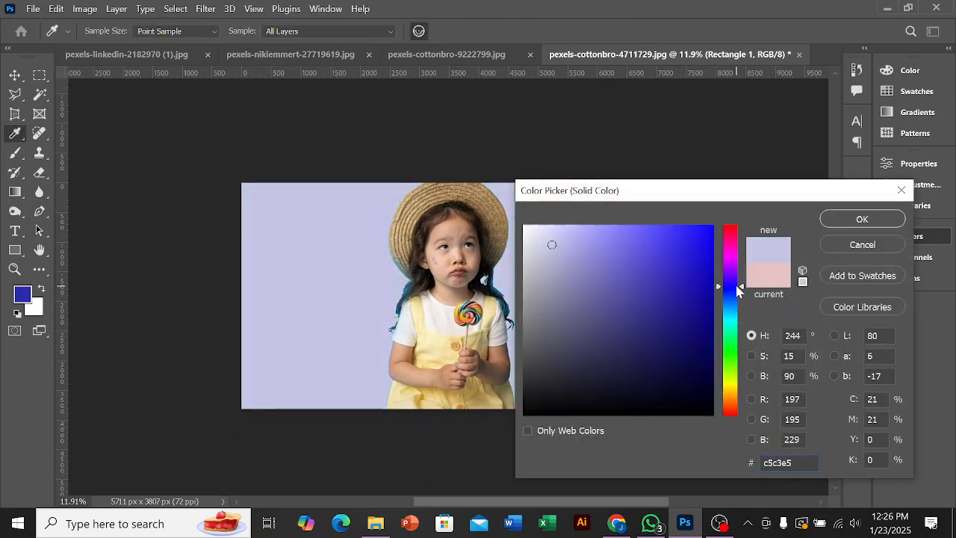
{"action": "left_click", "coordinate": [864, 220]}
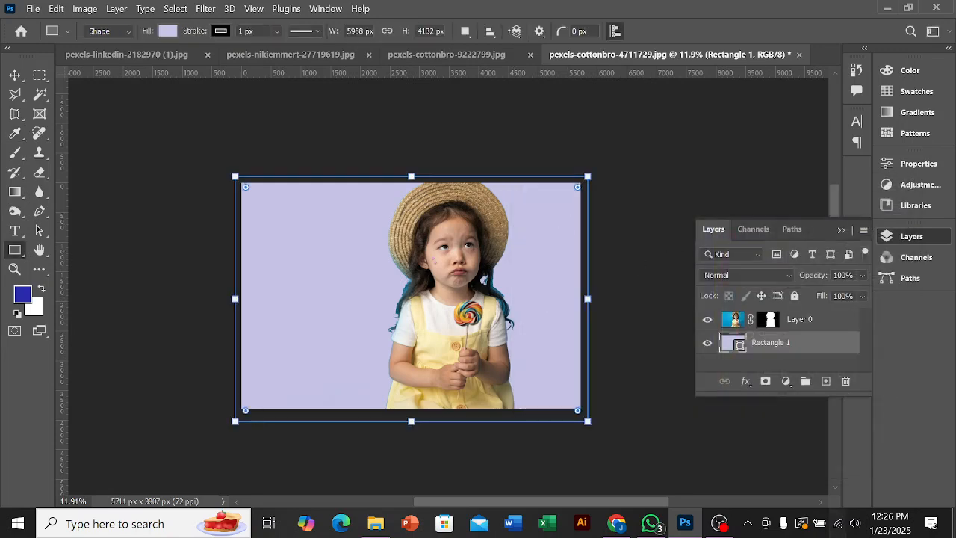
{"action": "left_click", "coordinate": [720, 523]}
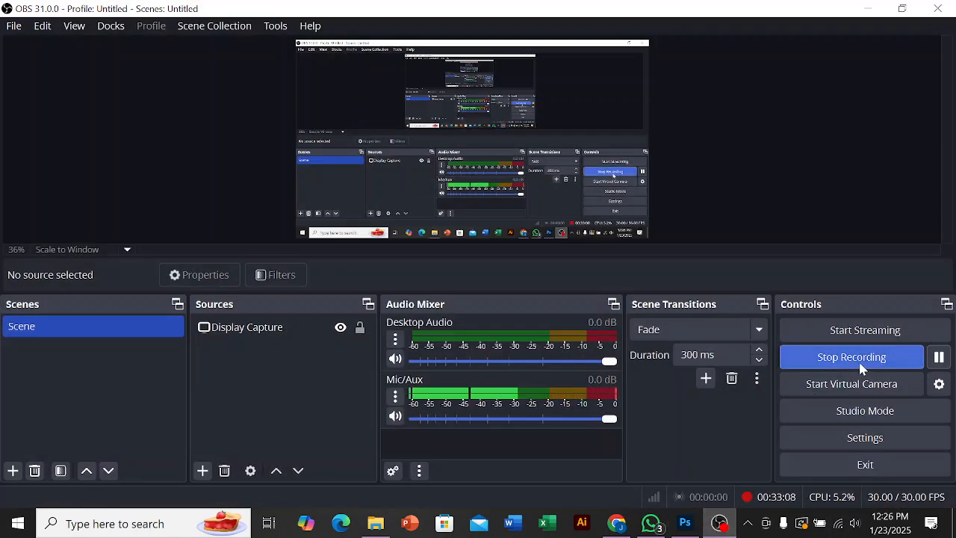